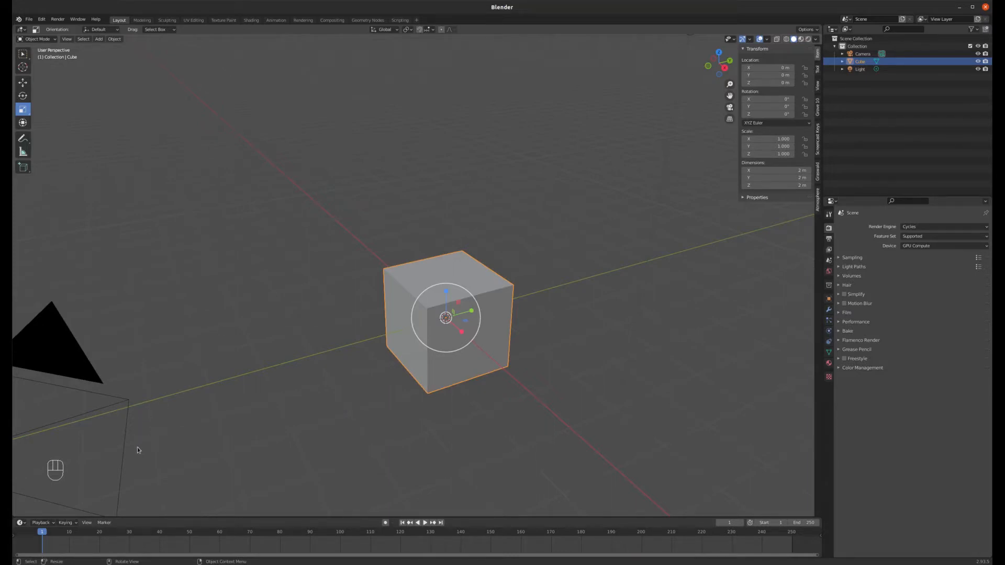
- Split the 3D viewport vertically and display Vincent-Topology.png in an Image Editor beside it
drag(14, 515, 387, 471)
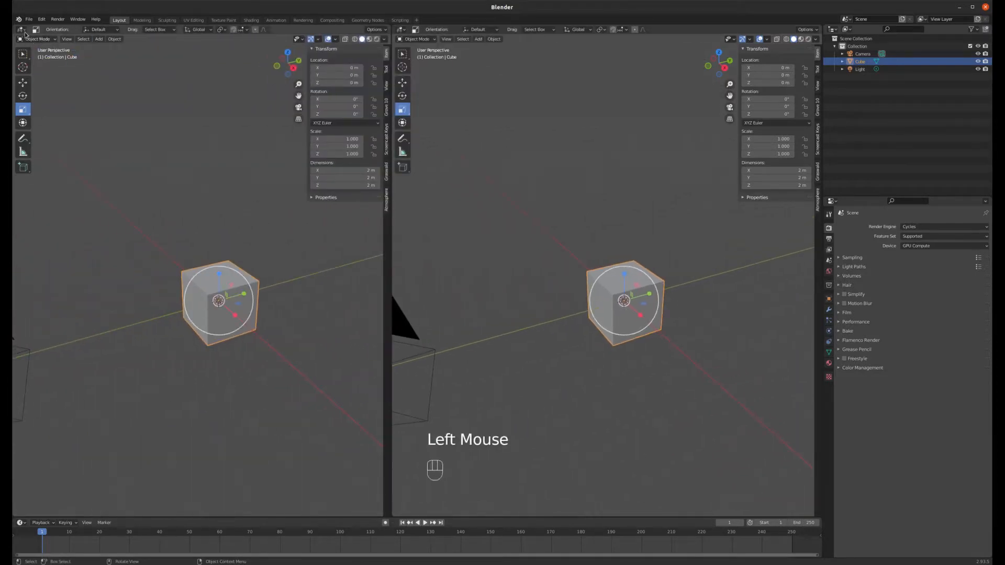
click(22, 30)
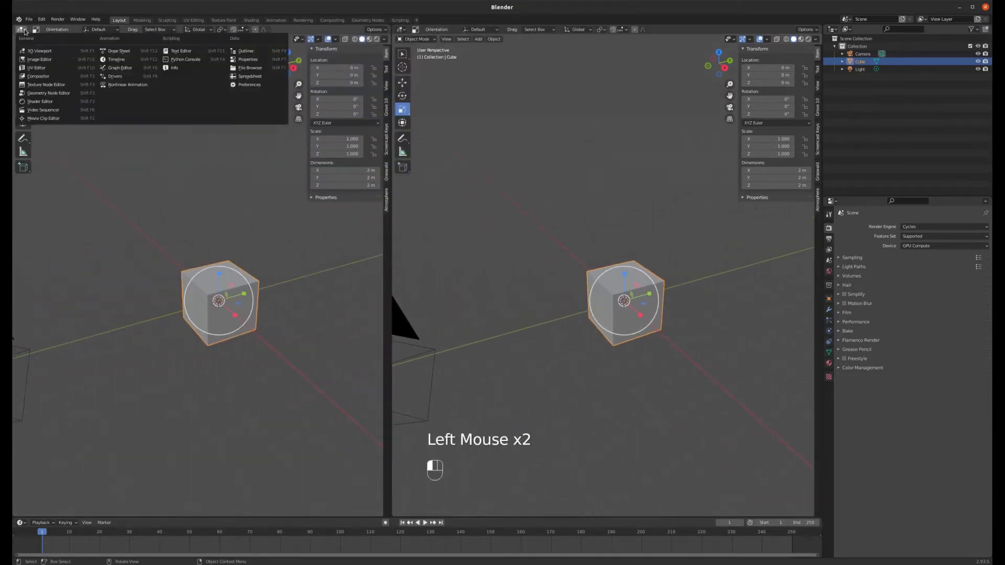
click(39, 59)
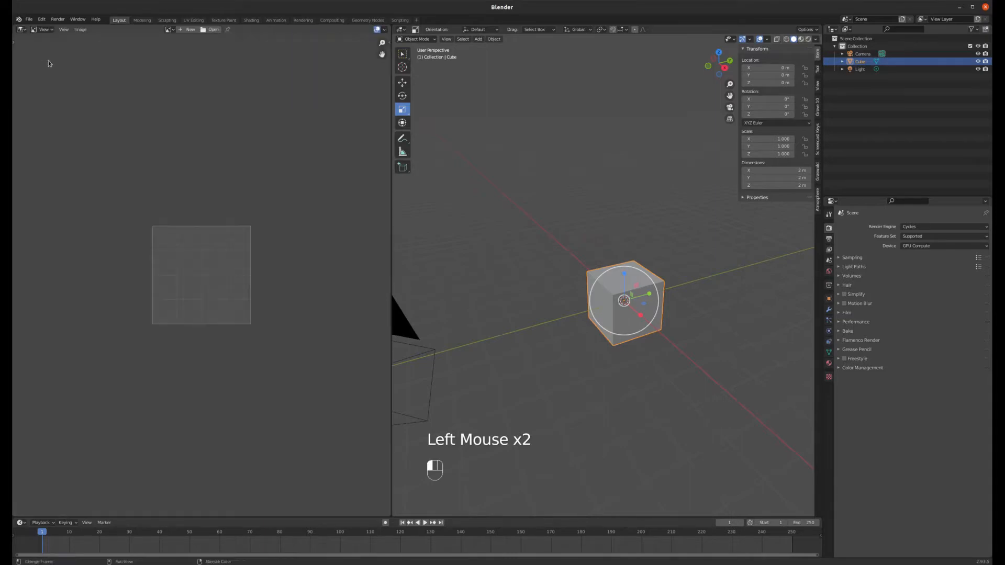
click(169, 30)
click(197, 70)
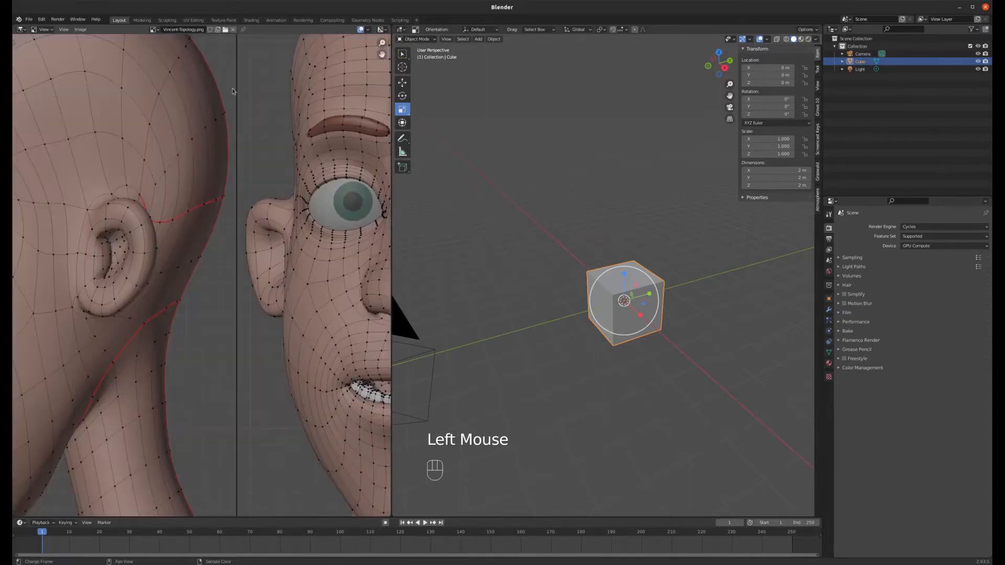
- Widen the image area and examine the head topology reference in its side and front views
scroll(247, 237, down, 4)
scroll(288, 242, up, 3)
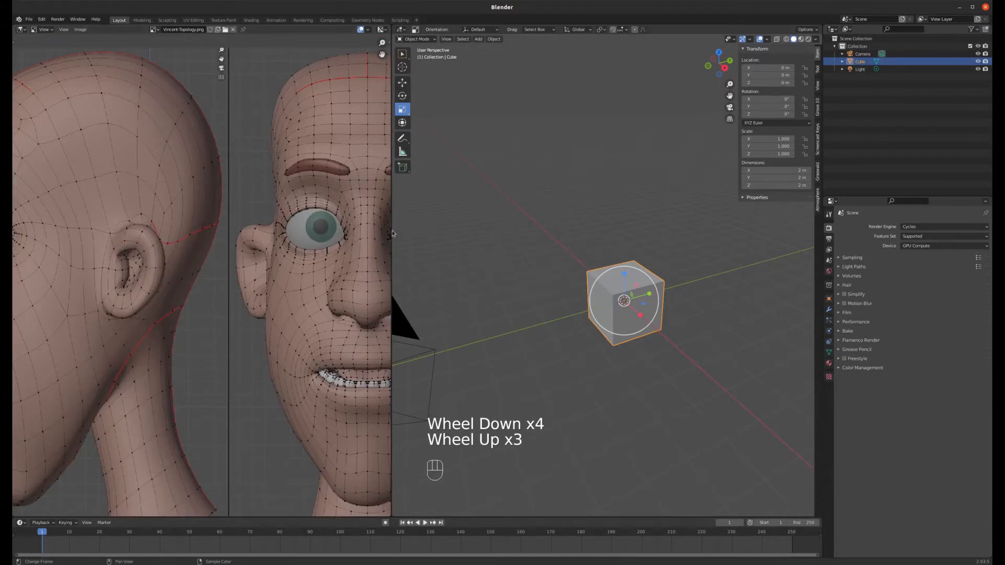
drag(392, 230, 590, 228)
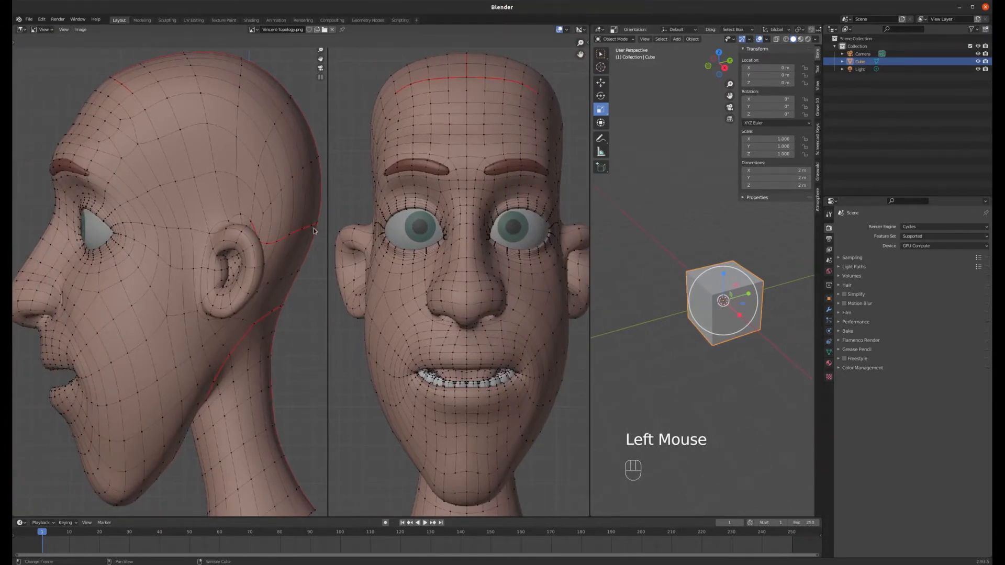
scroll(335, 232, down, 1)
scroll(233, 240, up, 1)
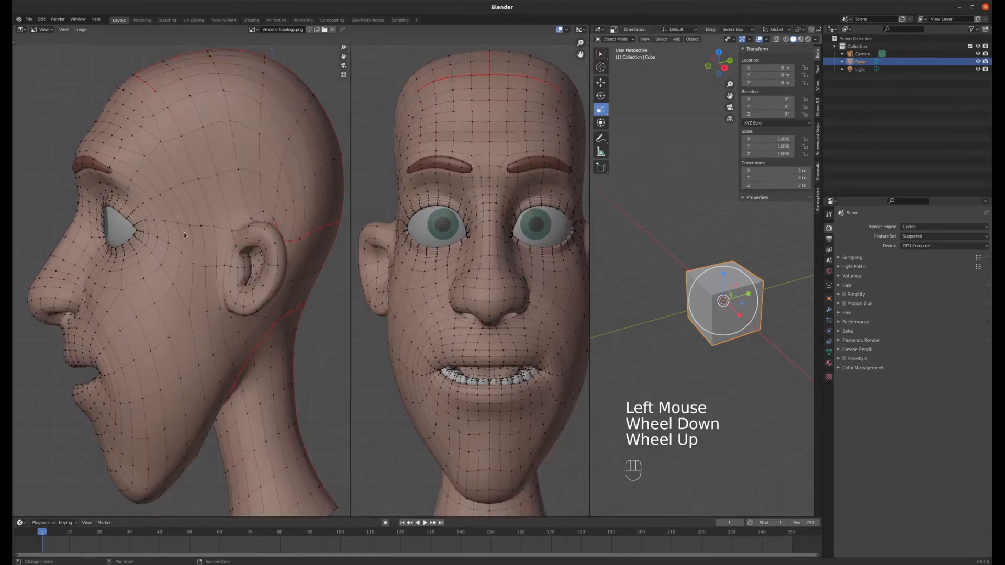
scroll(149, 250, up, 1)
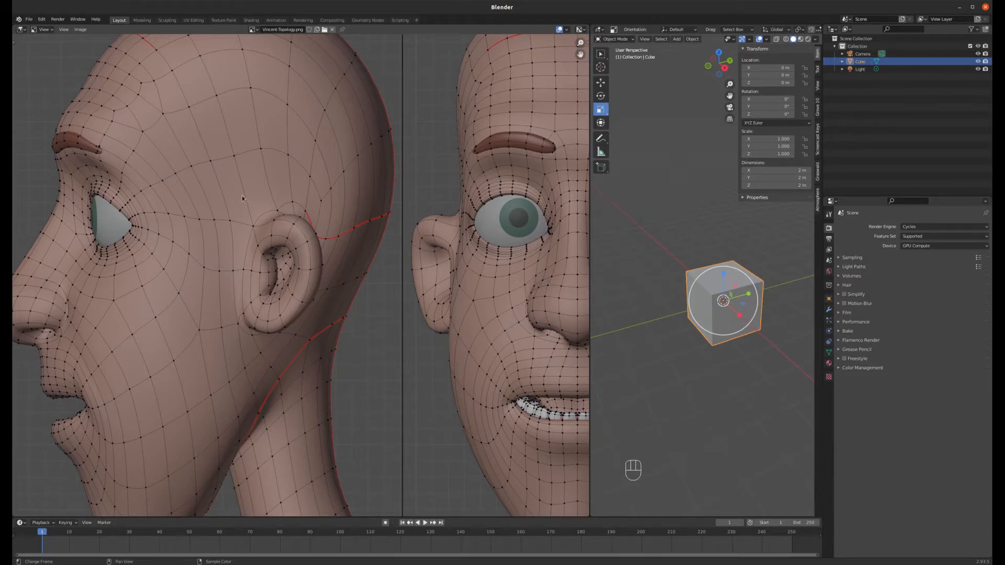
scroll(242, 198, down, 1)
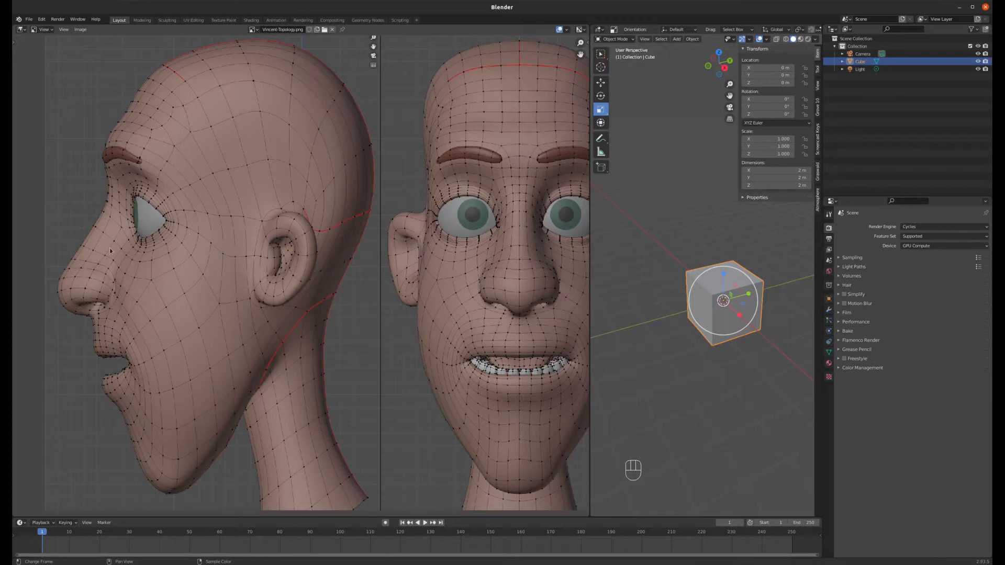
shift+middle_drag(491, 237, 320, 243)
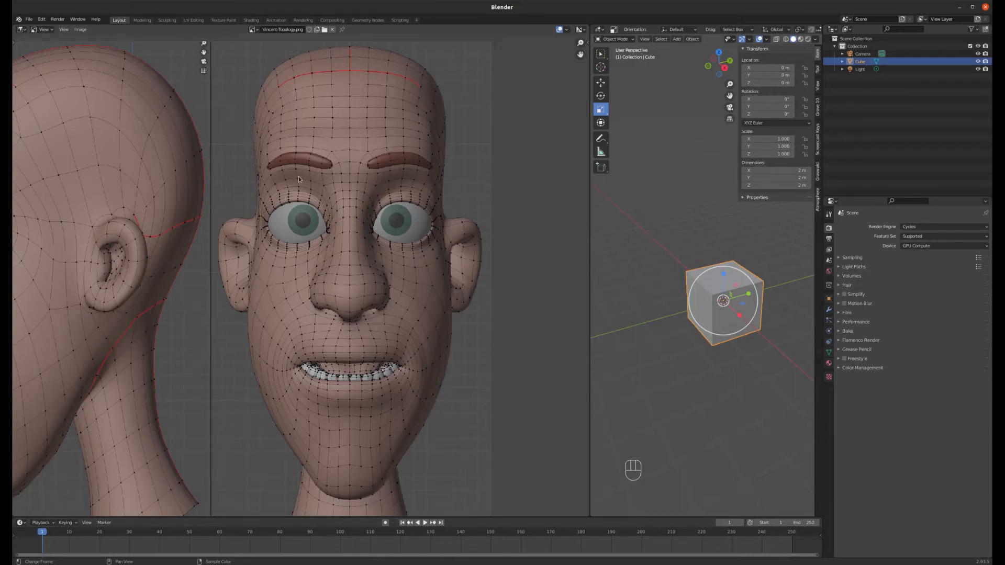
- Switch the displayed image to FacialTopologyReference01.PNG and examine the coloured edge loops in the side view
click(254, 29)
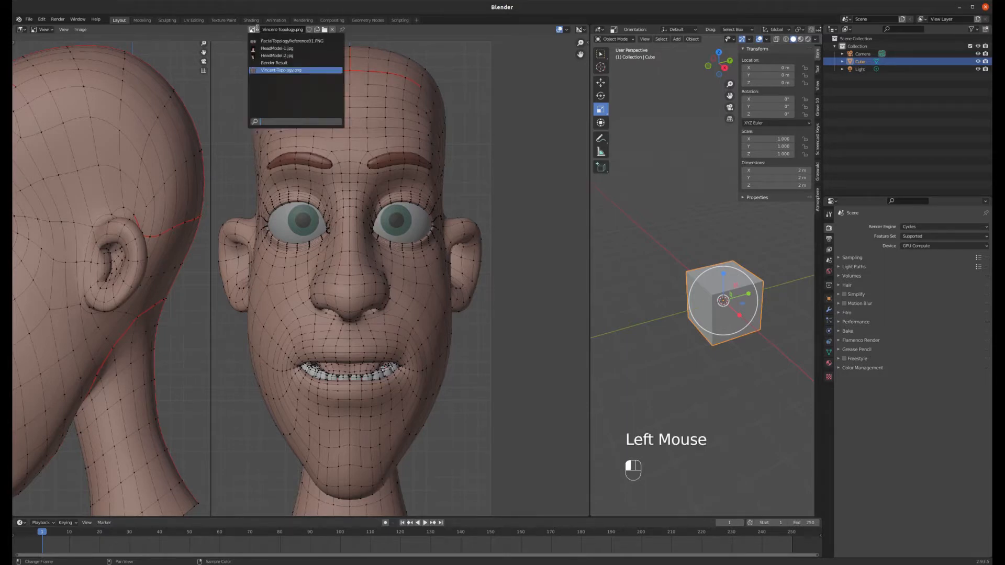
click(291, 42)
scroll(273, 229, up, 2)
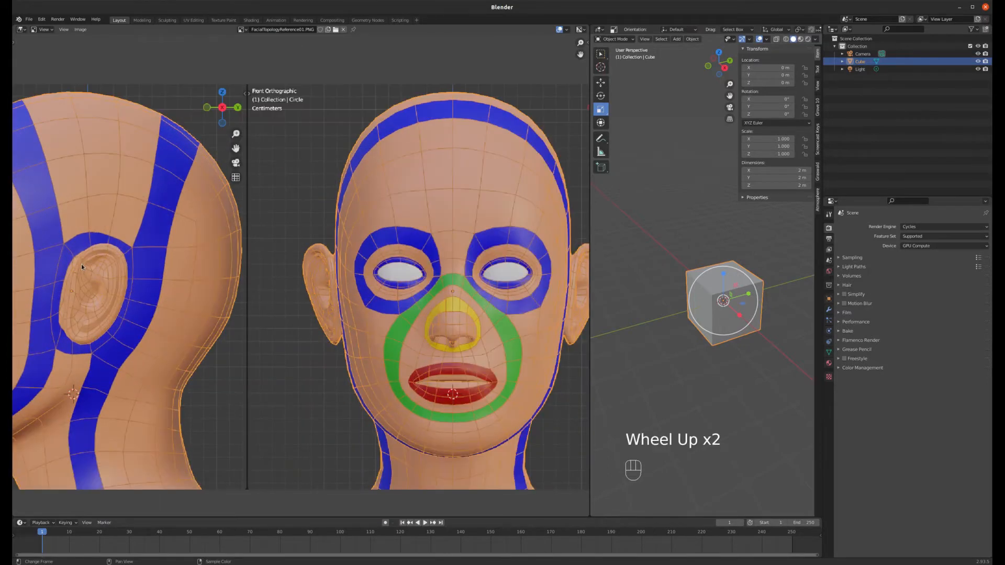
scroll(400, 236, down, 1)
scroll(333, 227, down, 1)
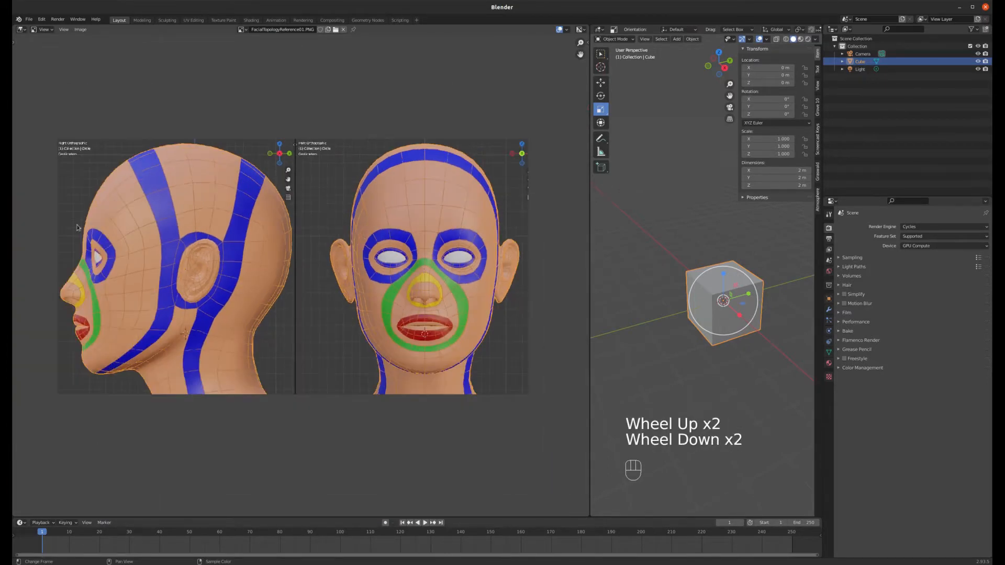
scroll(77, 241, up, 3)
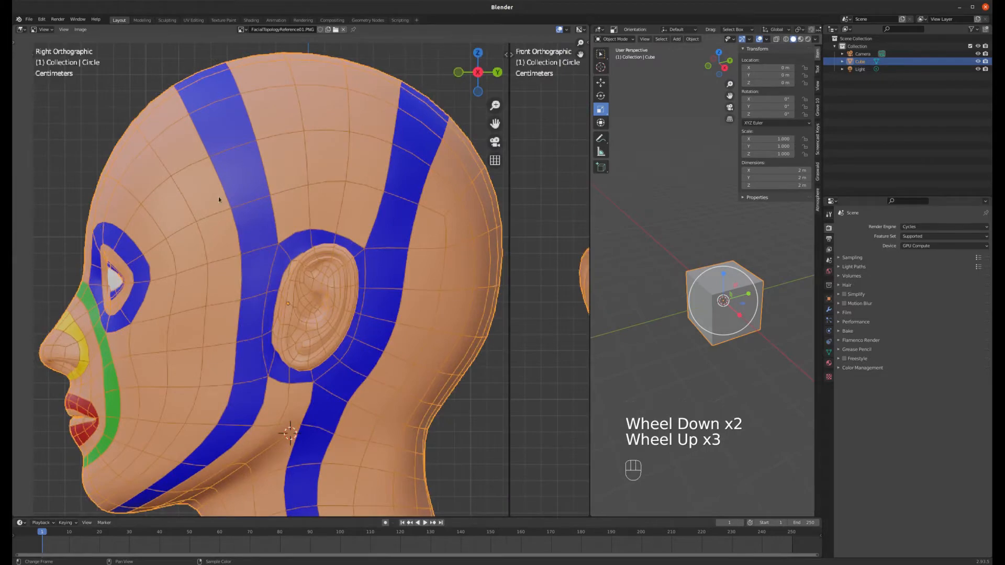
scroll(220, 198, down, 1)
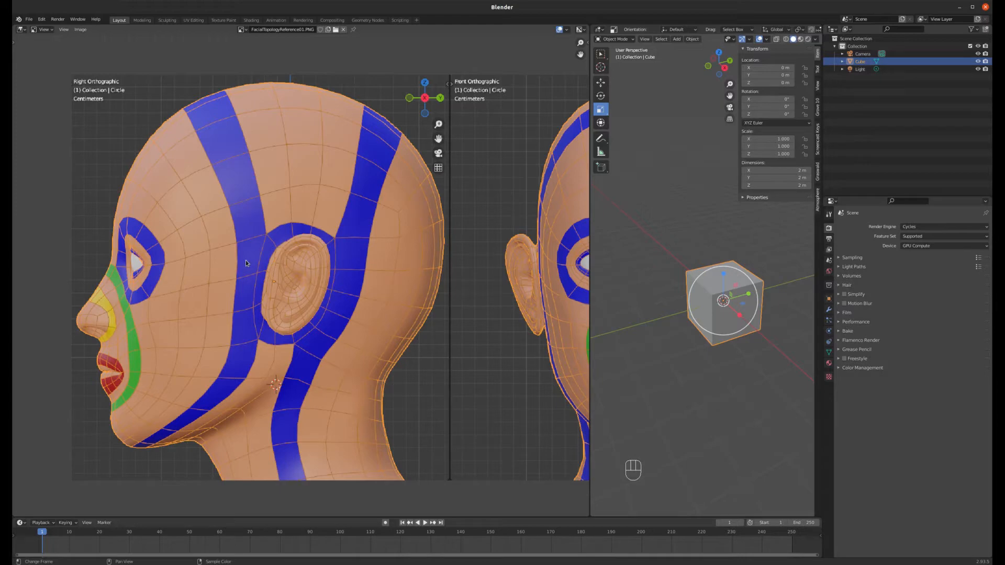
scroll(196, 269, up, 1)
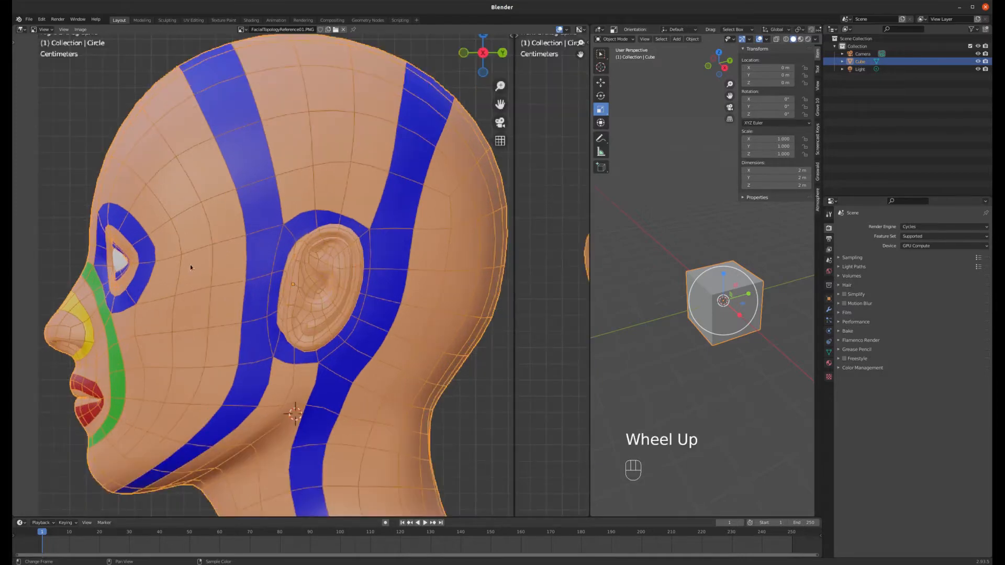
- Examine the coloured edge loops around the eyes, nose and mouth in the reference's front view
scroll(366, 251, down, 3)
scroll(538, 240, up, 1)
scroll(538, 240, up, 3)
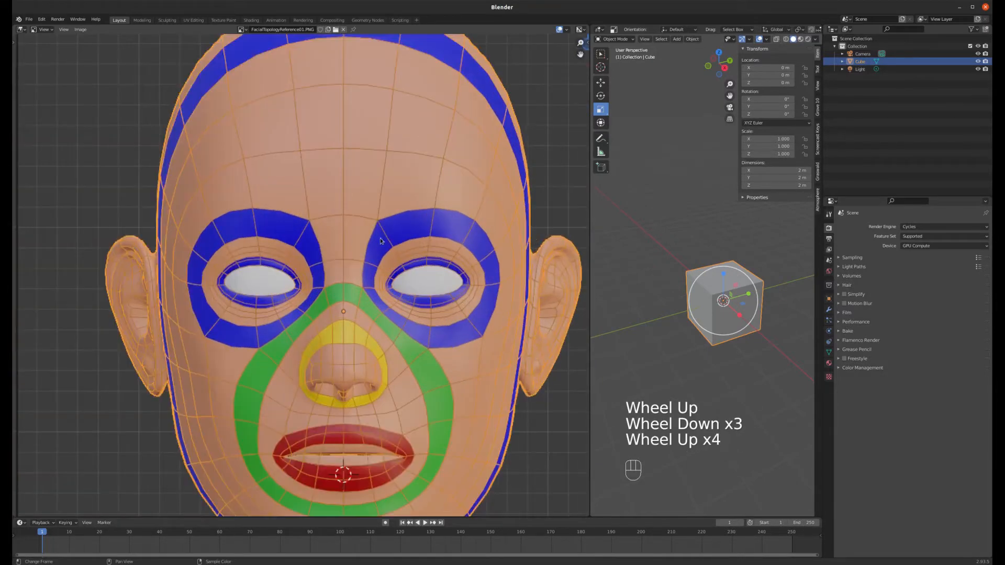
scroll(343, 237, down, 2)
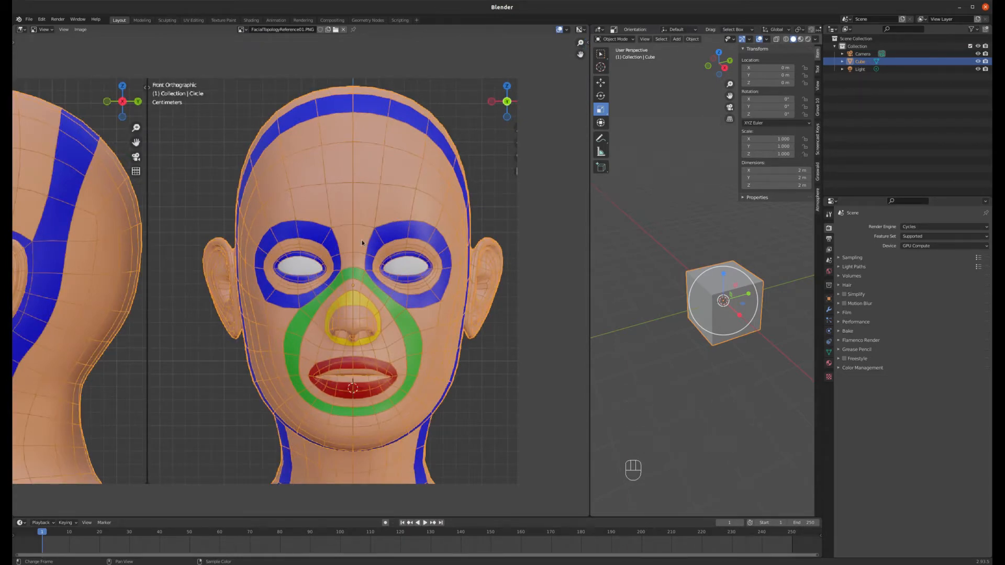
scroll(360, 236, down, 1)
scroll(375, 271, up, 1)
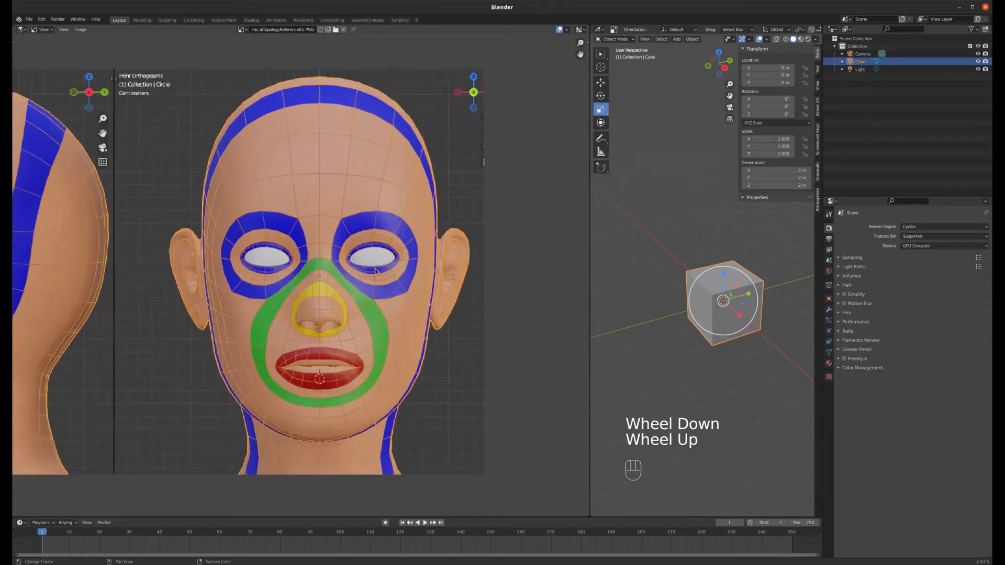
scroll(375, 271, up, 1)
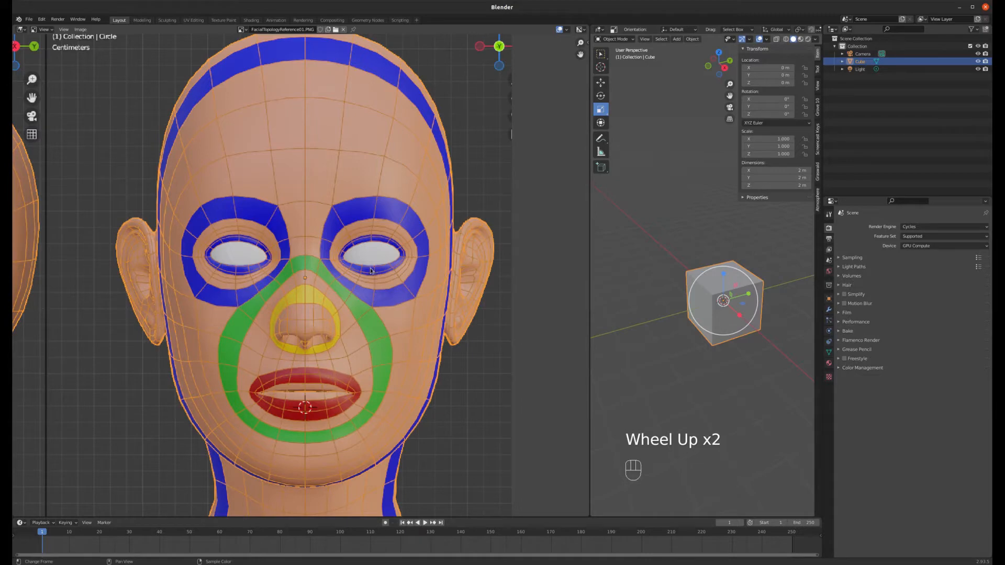
scroll(371, 269, up, 1)
scroll(376, 270, down, 1)
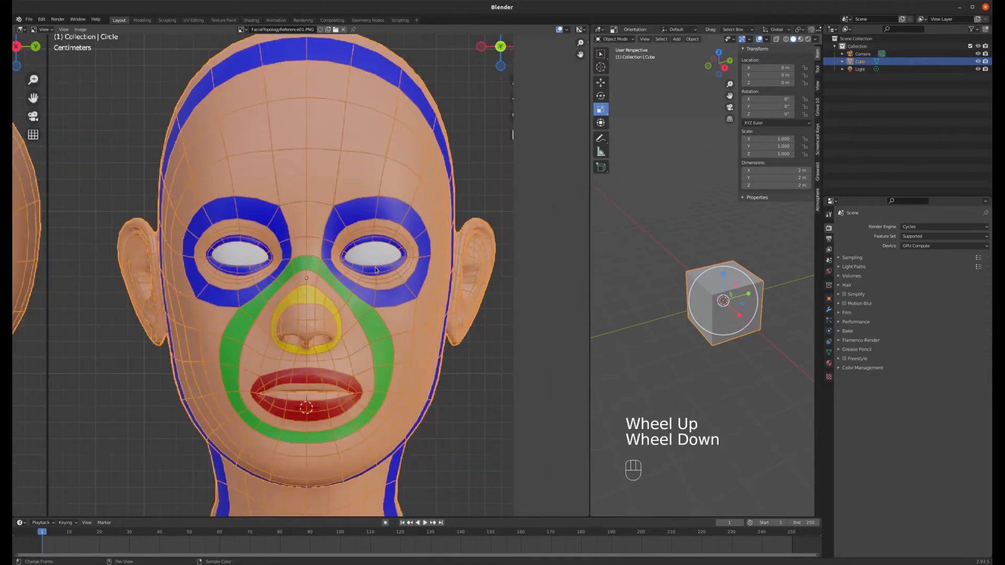
- Narrow the reference image area to enlarge the 3D viewport, and delete the default cube
drag(590, 249, 343, 270)
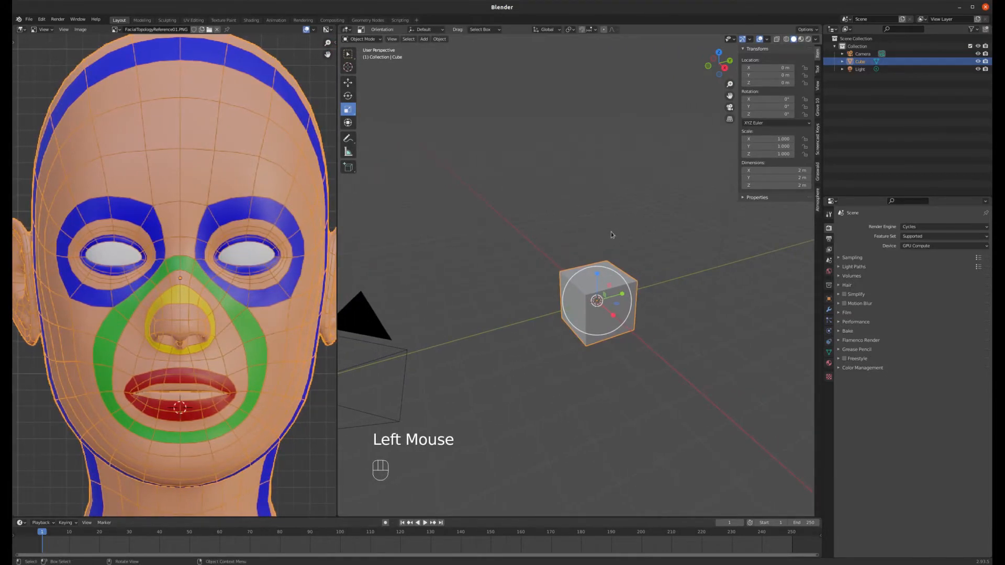
key(Delete)
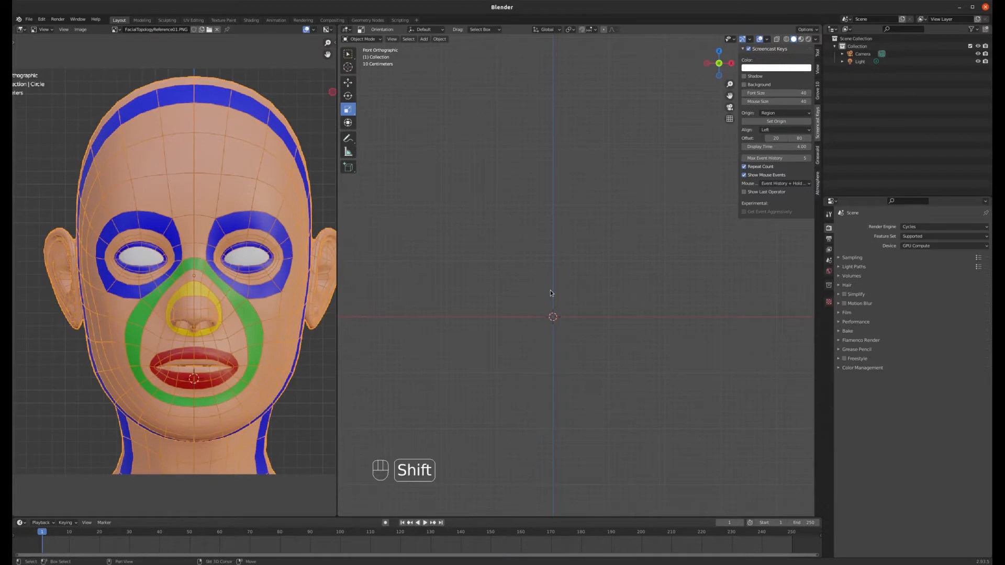
- Add HeadModel-1.jpg as a reference image aligned to the front orthographic view
key(shift+a)
mouse_move(551, 292)
click(584, 290)
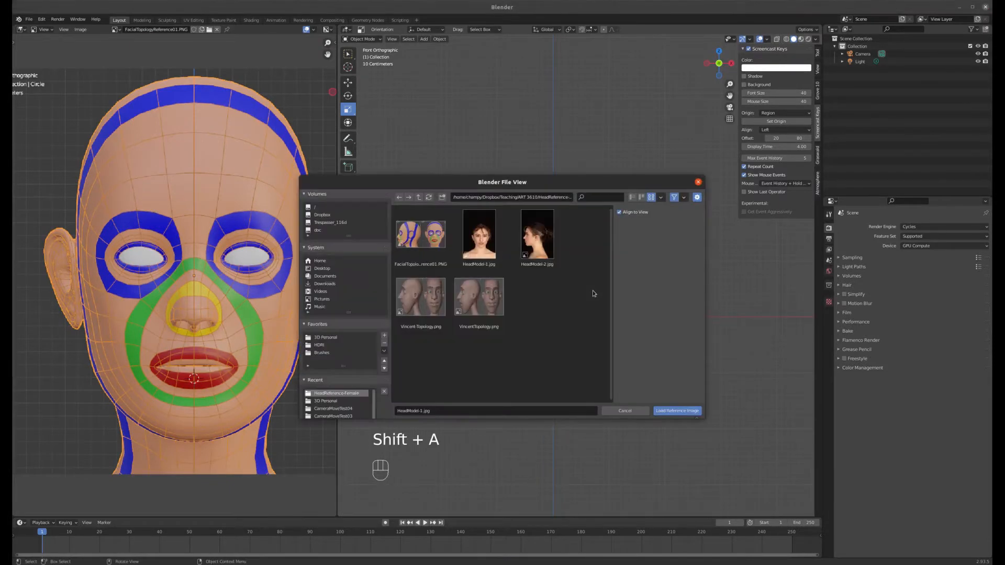
click(481, 230)
double_click(480, 230)
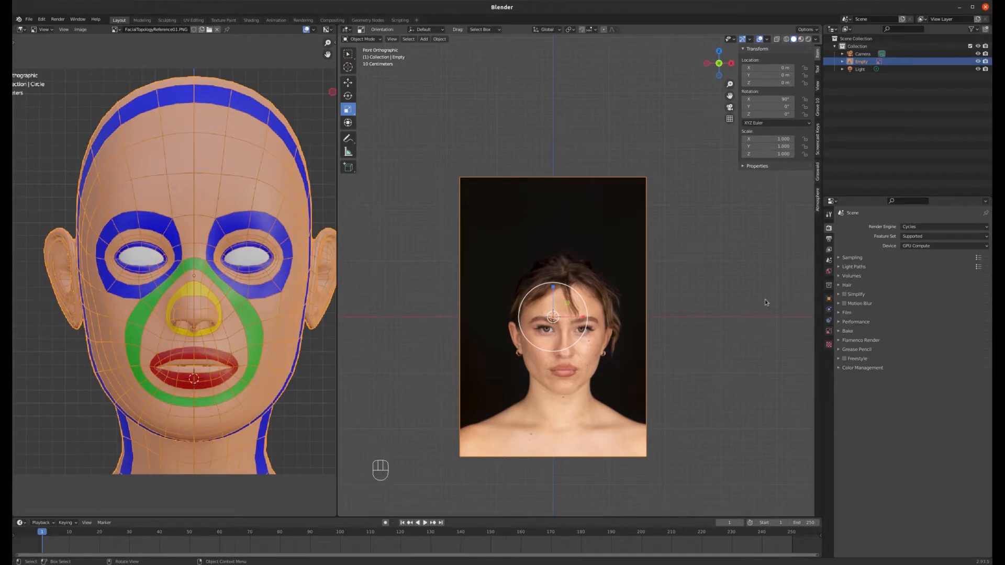
- Enable opacity on the front head reference image and lower it to about 0.36
click(829, 331)
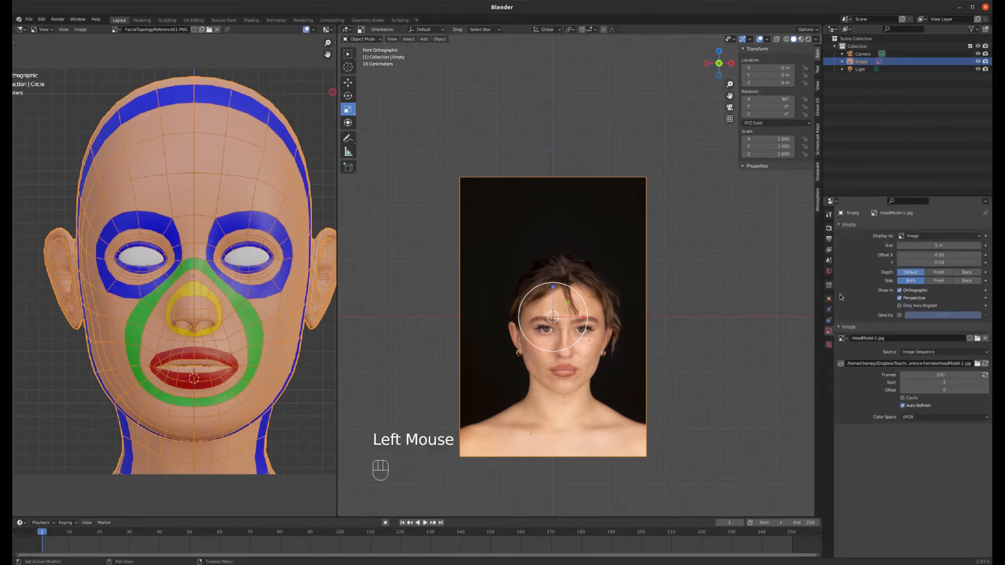
click(899, 315)
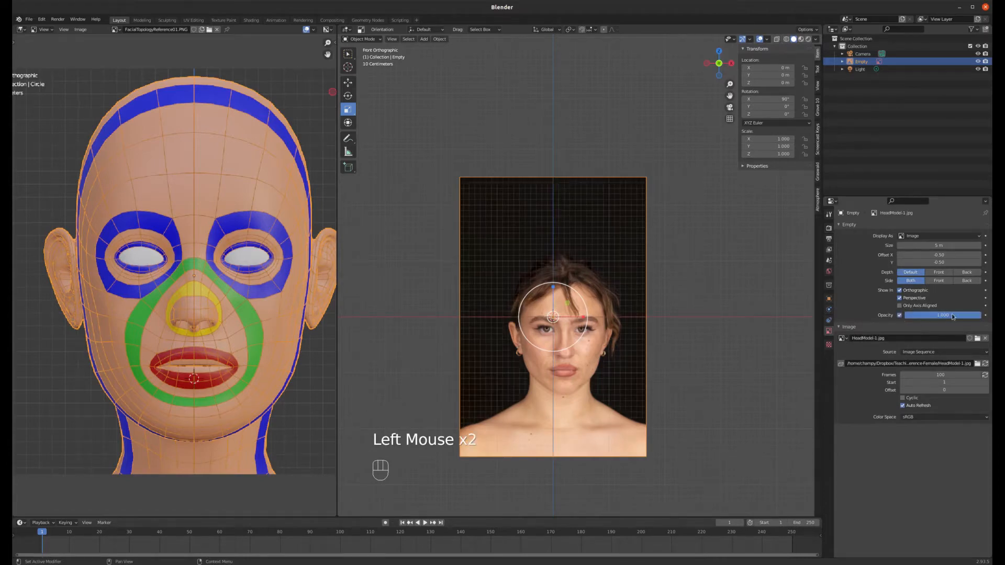
mouse_move(916, 315)
mouse_down()
mouse_move(942, 315)
mouse_move(934, 315)
mouse_up()
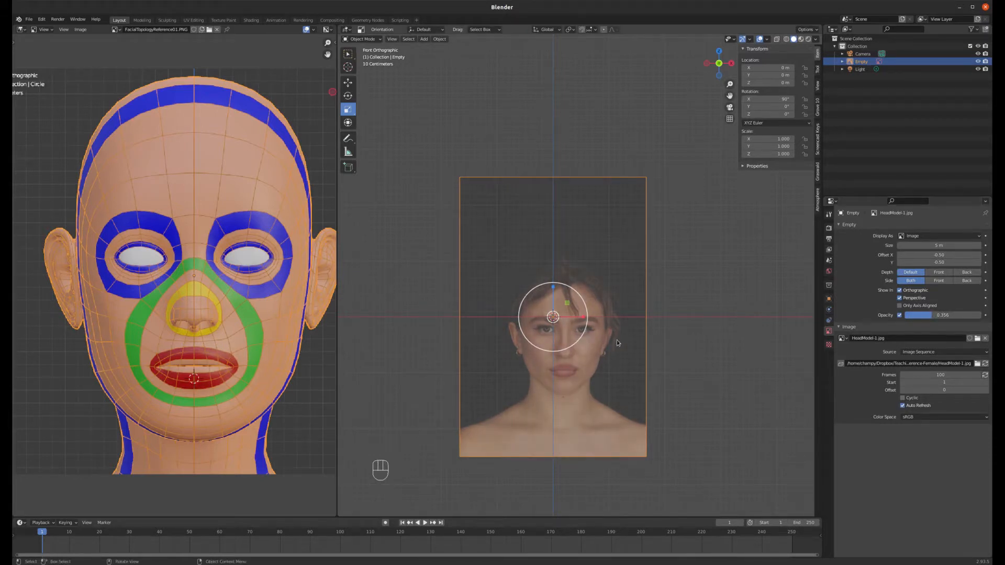
- Move the front reference about -0.21 m along X to centre the face on the vertical axis, and check its alignment
key(g)
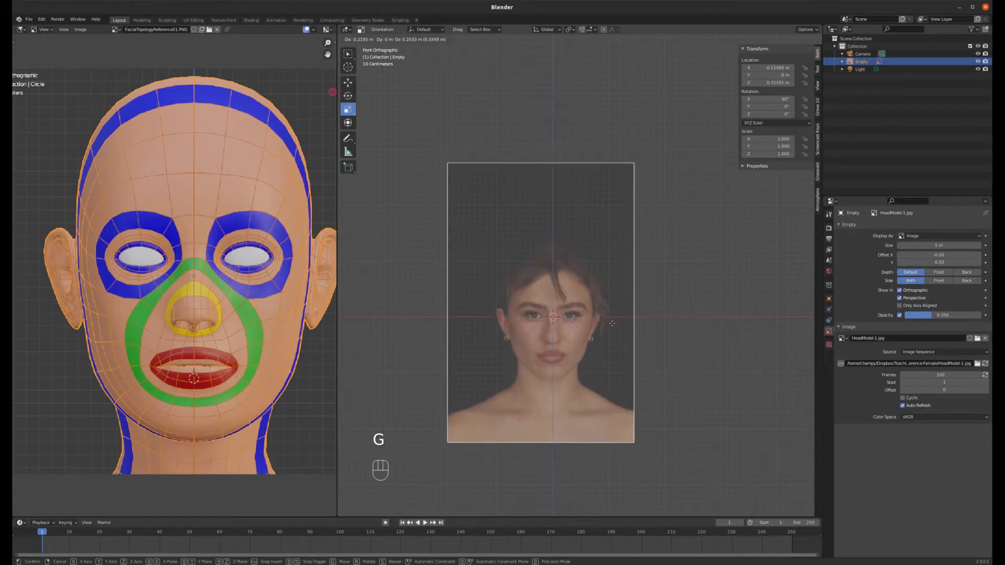
key(x)
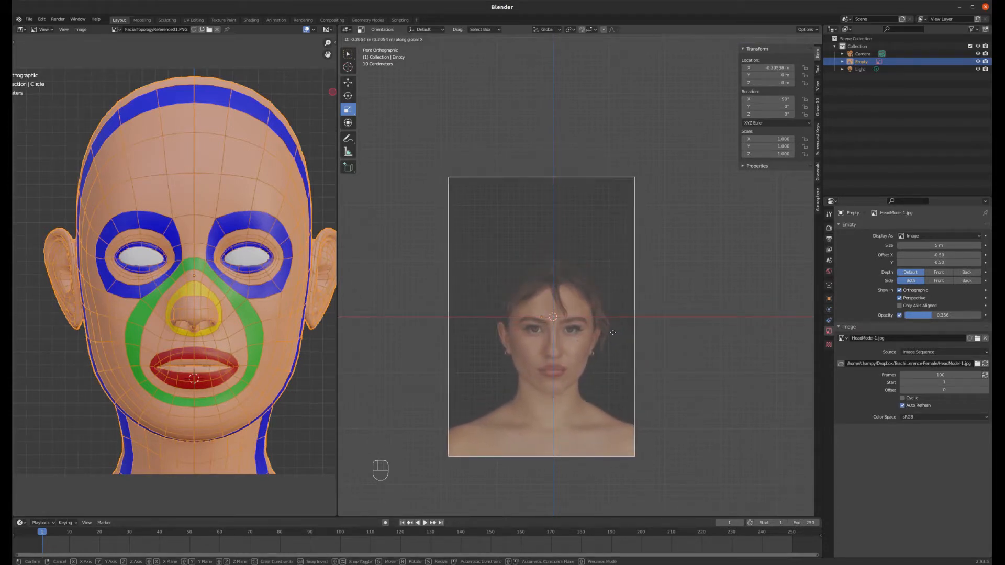
click(611, 332)
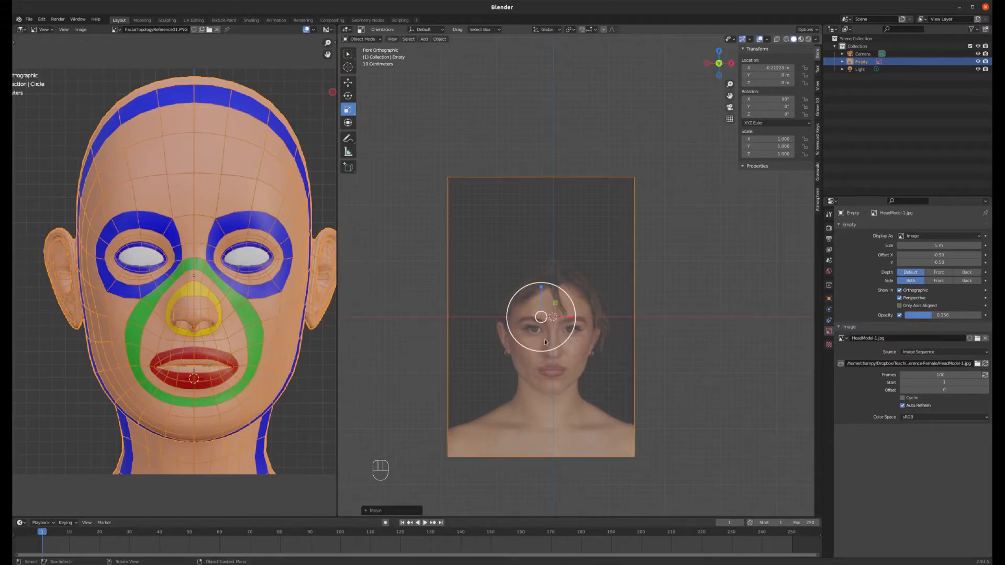
scroll(553, 340, up, 5)
scroll(553, 293, down, 1)
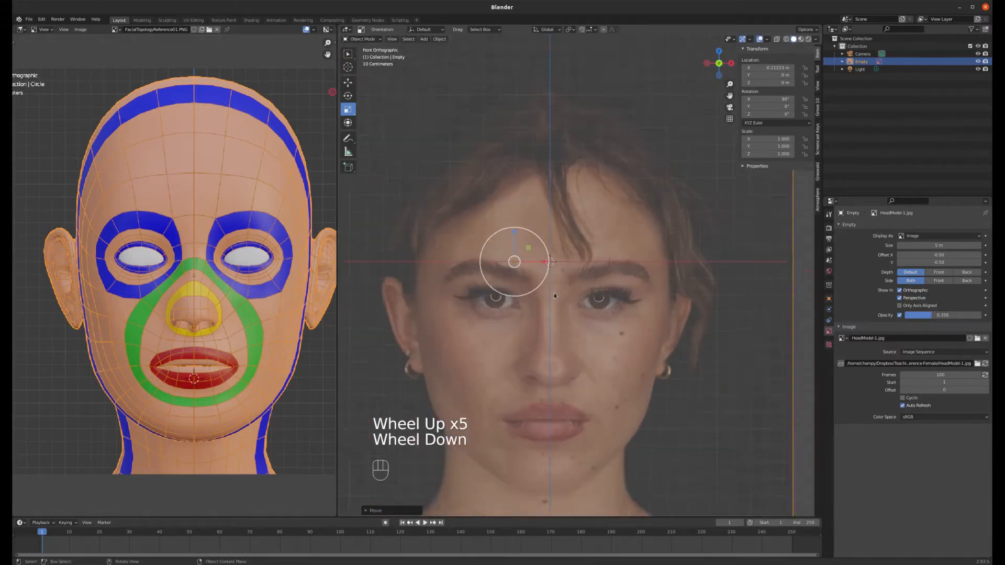
scroll(554, 293, down, 2)
scroll(550, 326, up, 3)
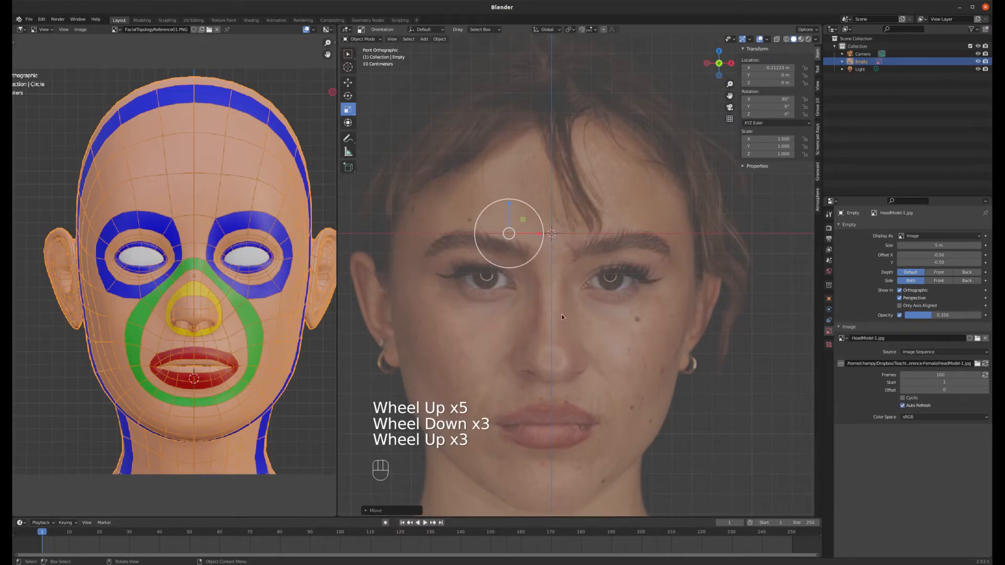
scroll(550, 287, down, 4)
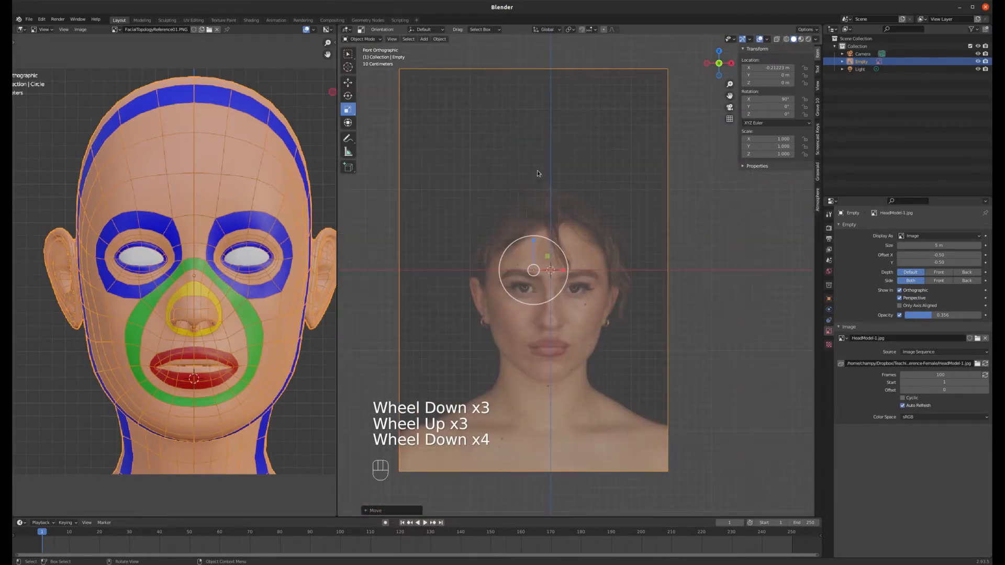
scroll(553, 269, up, 3)
scroll(554, 246, down, 2)
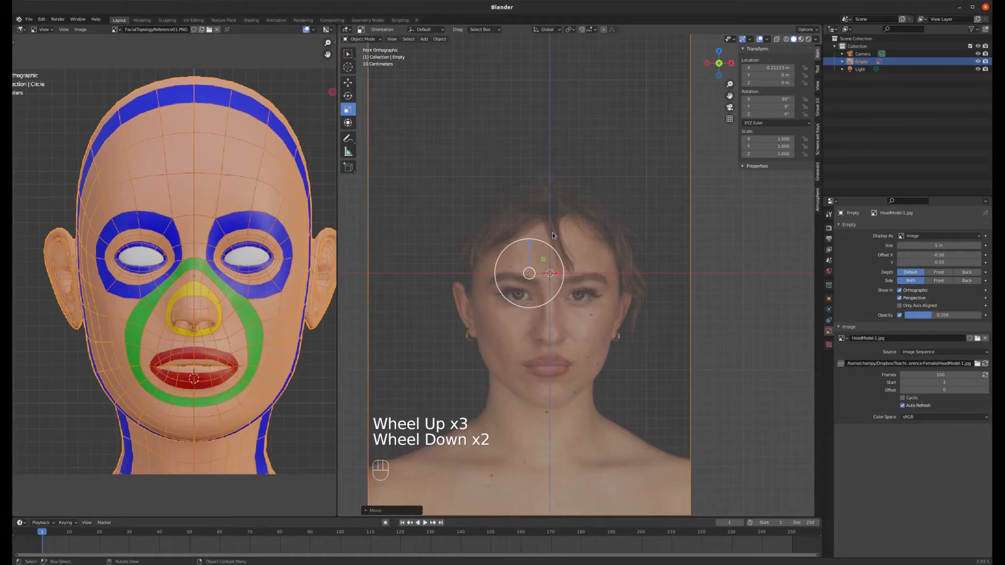
- Add HeadModel-2.jpg as a reference image aligned to the right orthographic view
key(KP_3)
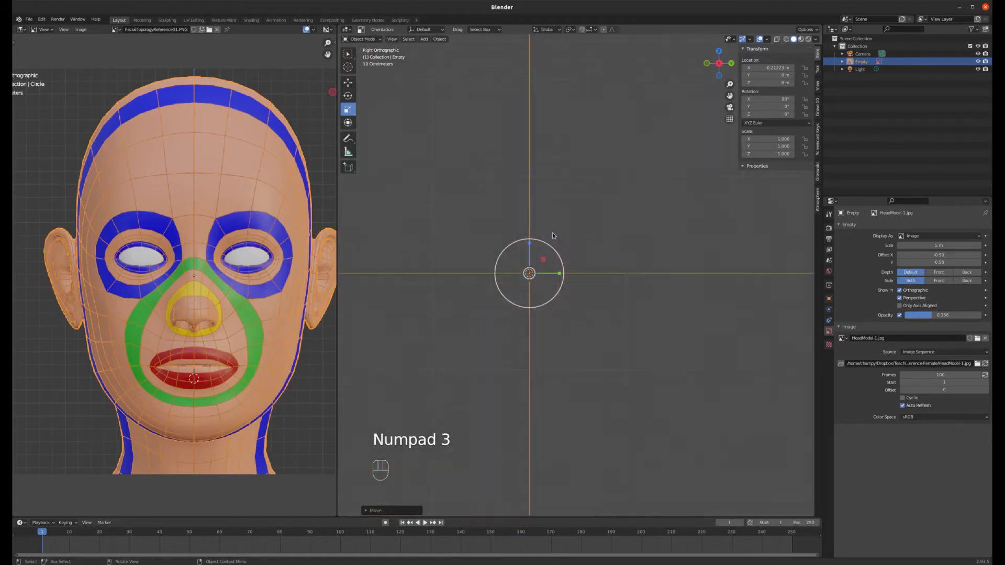
key(shift+a)
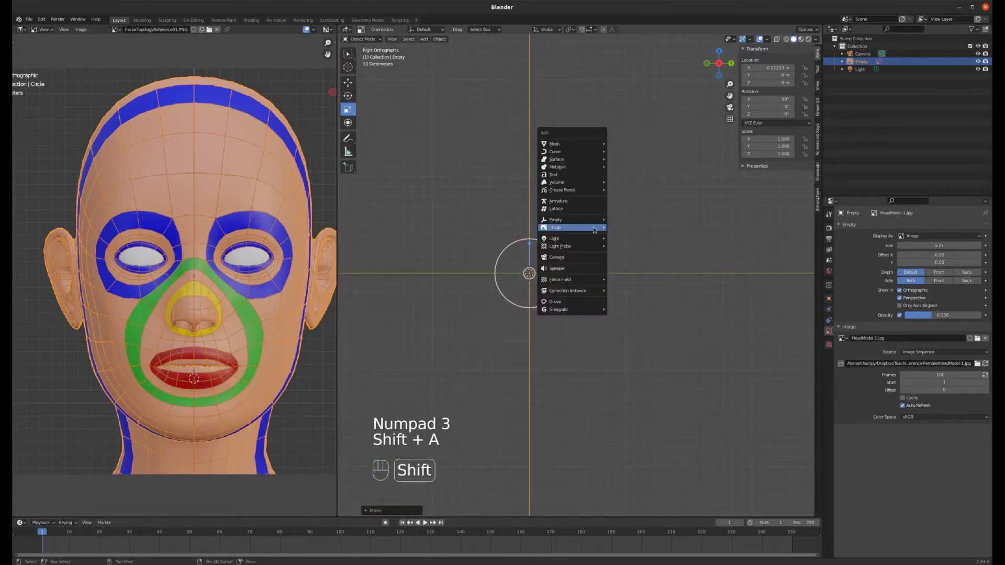
mouse_move(592, 227)
click(628, 228)
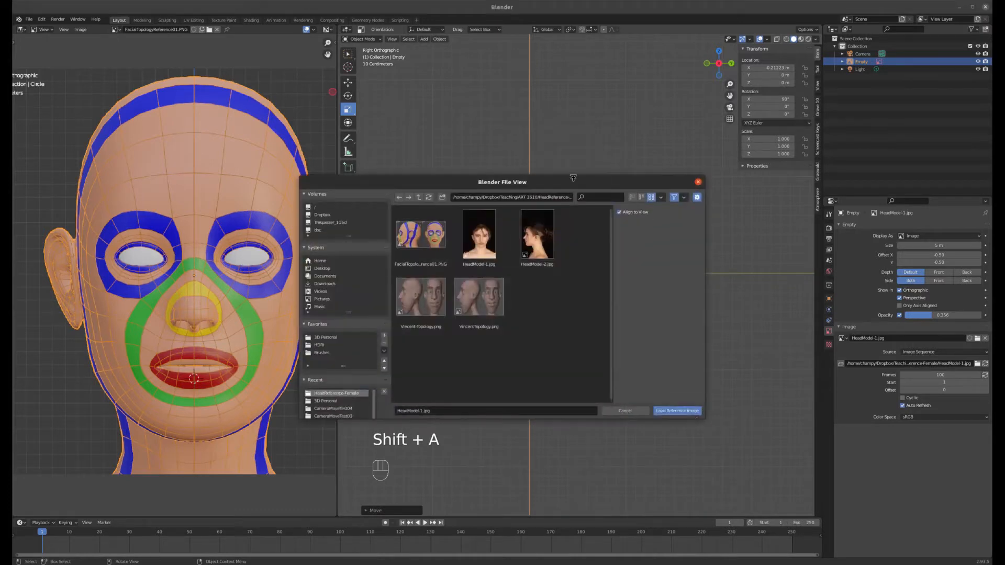
click(549, 251)
double_click(550, 252)
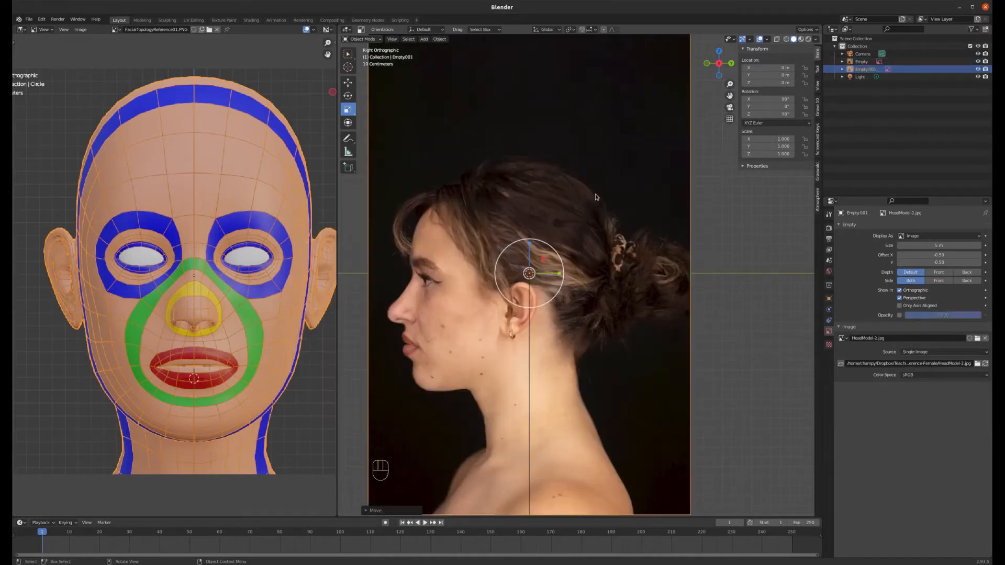
- Enable opacity on the side head reference image and lower it to about 0.36
scroll(602, 209, down, 1)
click(899, 315)
drag(972, 316, 929, 316)
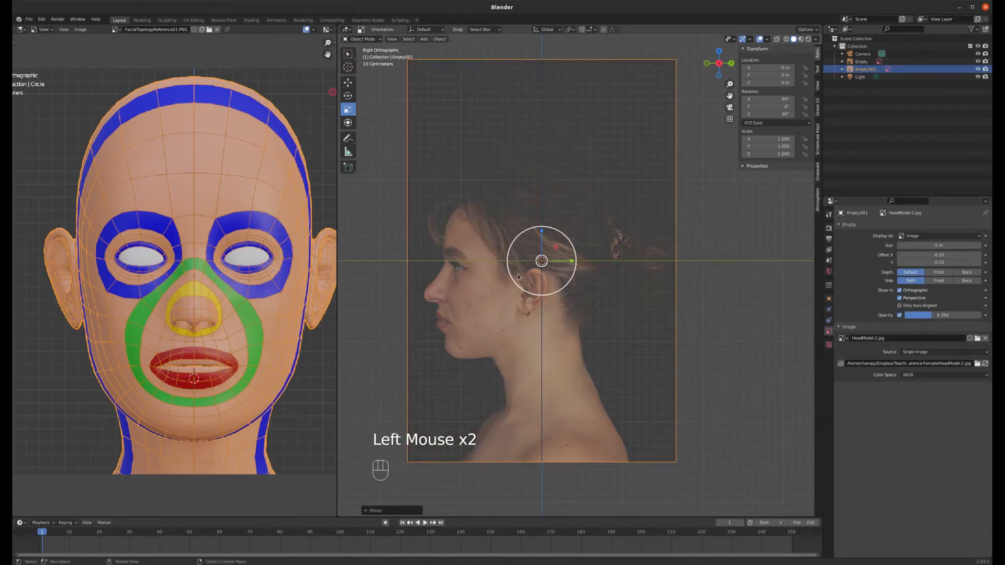
- Move the side head reference about 0.46 m along Y to centre it around the vertical axis
key(g)
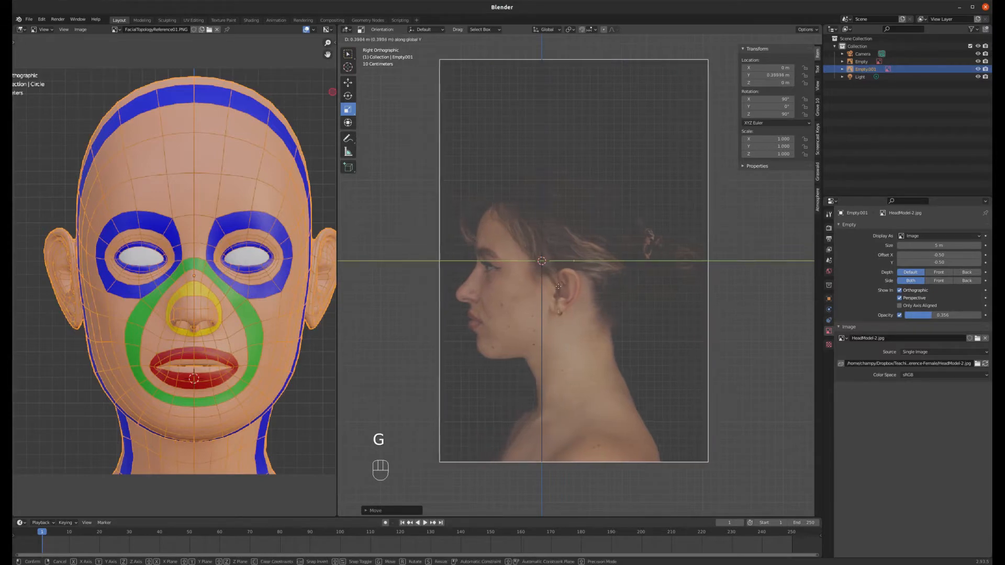
click(525, 272)
mouse_move(525, 271)
middle_down()
mouse_move(551, 282)
mouse_move(535, 271)
middle_up()
scroll(545, 271, up, 2)
scroll(545, 271, up, 1)
scroll(506, 278, down, 1)
- In the front view, add a mesh plane as a height guide and lower it to the chin of the front reference
key(KP_1)
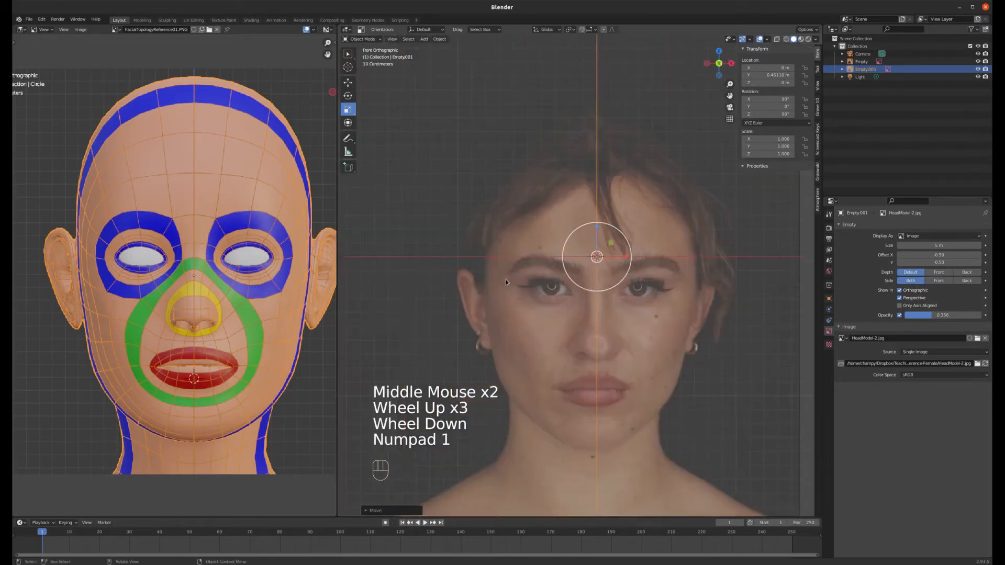
scroll(495, 222, down, 4)
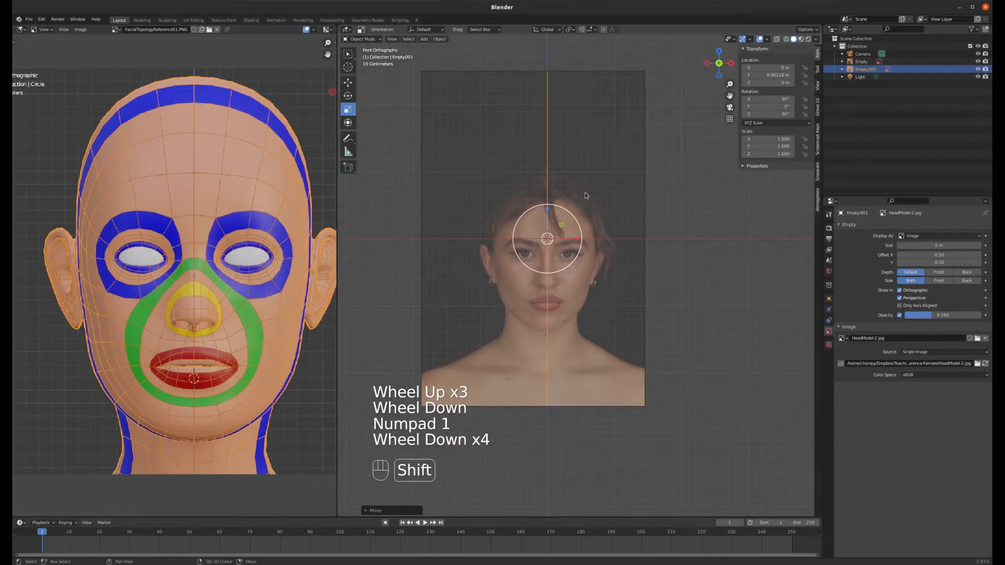
key(shift+a)
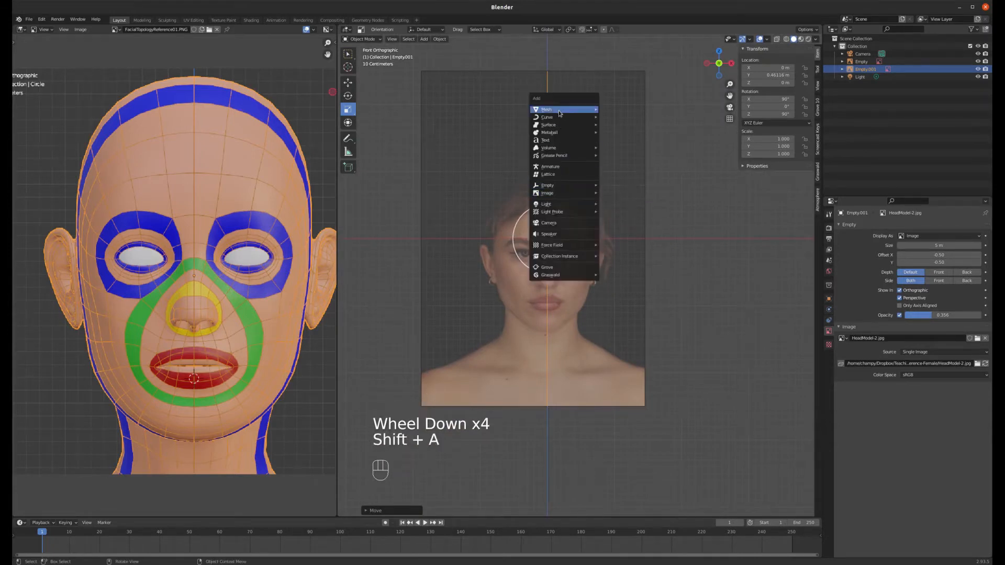
mouse_move(559, 112)
click(644, 110)
key(g)
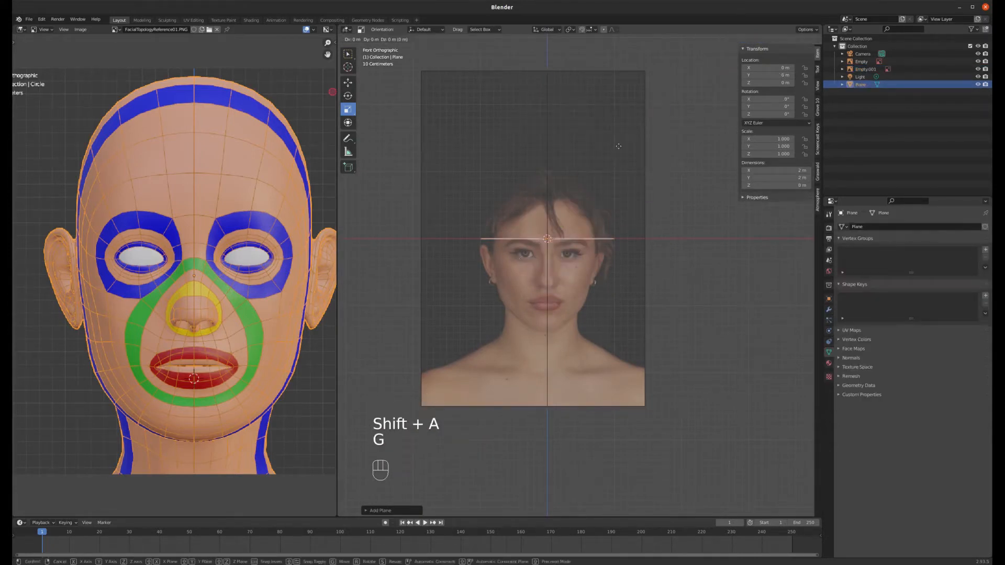
click(548, 322)
- Fine-tune the guide plane to the bottom of the chin at about -1.40 m on Z, and scale it to about 2.57
scroll(549, 321, up, 1)
scroll(549, 321, up, 7)
key(g)
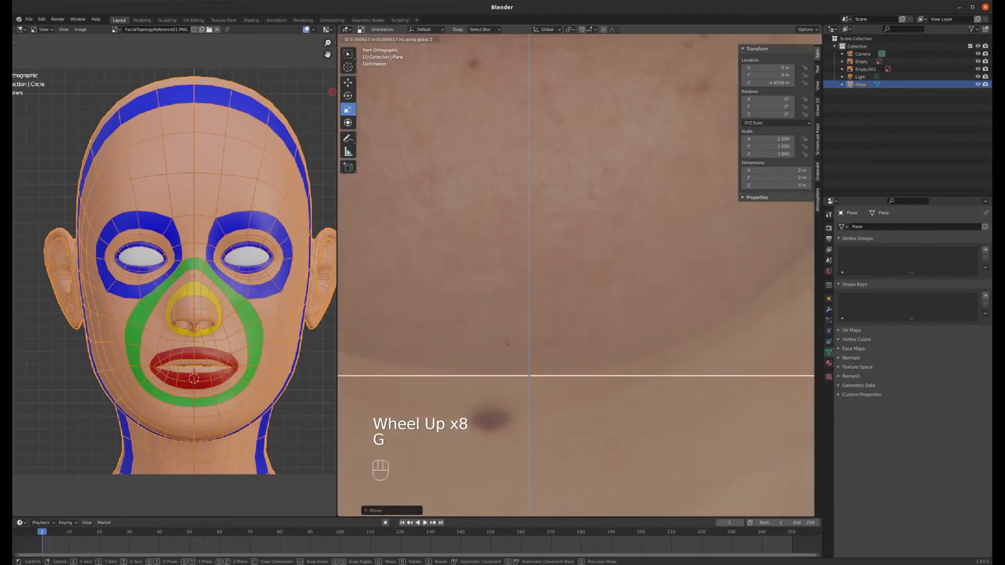
click(507, 343)
scroll(508, 344, down, 7)
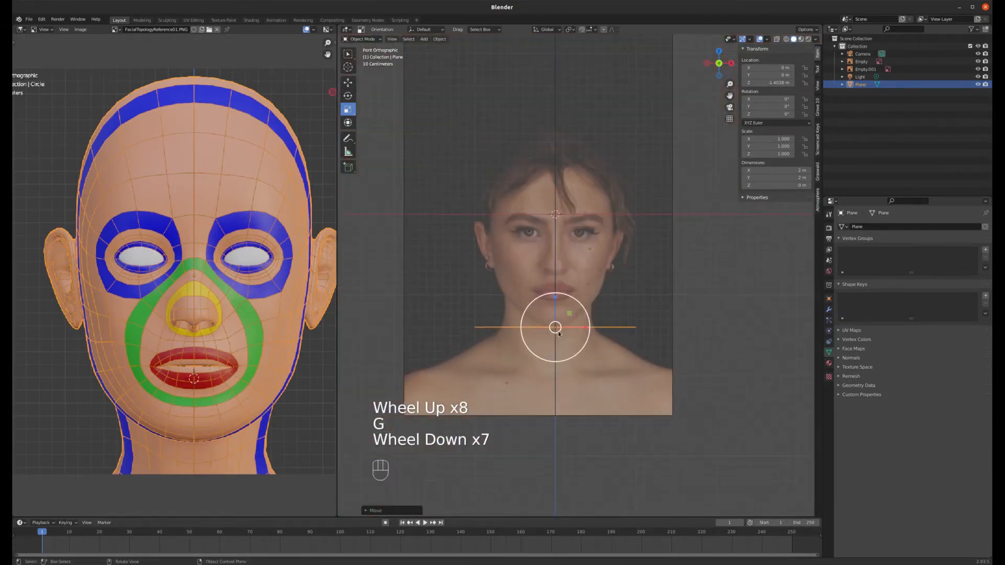
key(s)
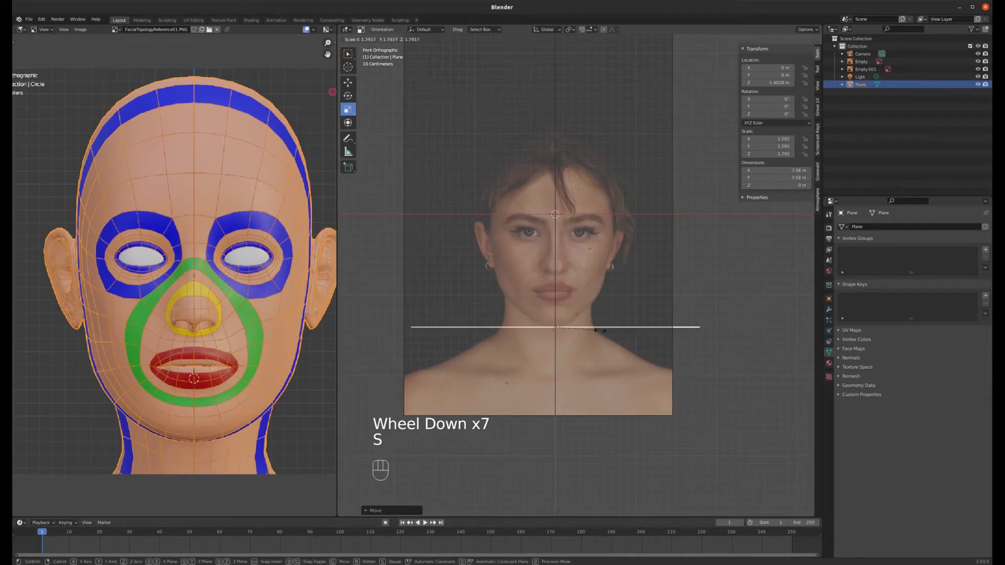
click(620, 332)
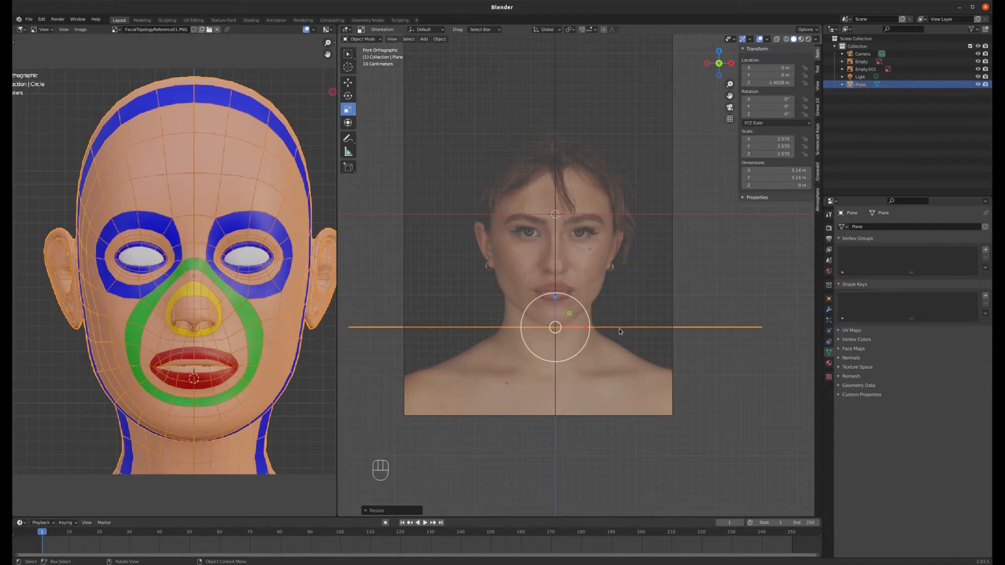
- From an angle showing both references, lower the side reference about 0.18 m along Z towards the chin guide plane
key(KP_6)
key(KP_6)
key(KP_6)
key(KP_6)
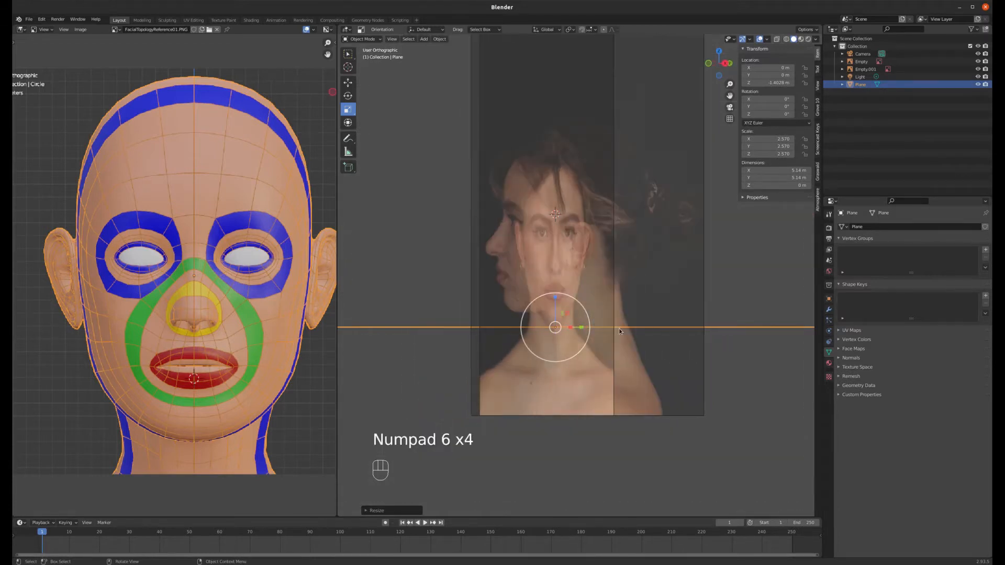
click(526, 117)
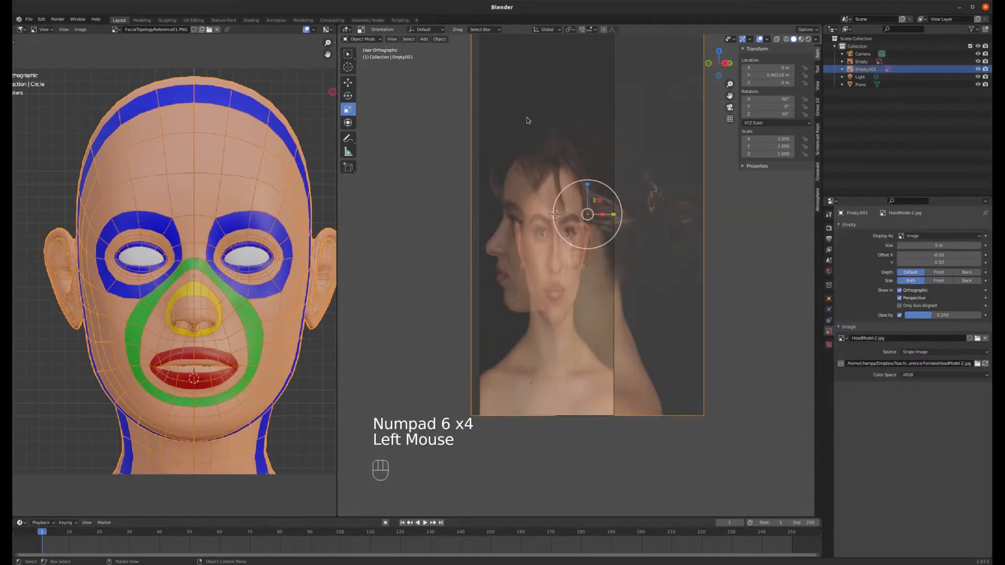
key(g)
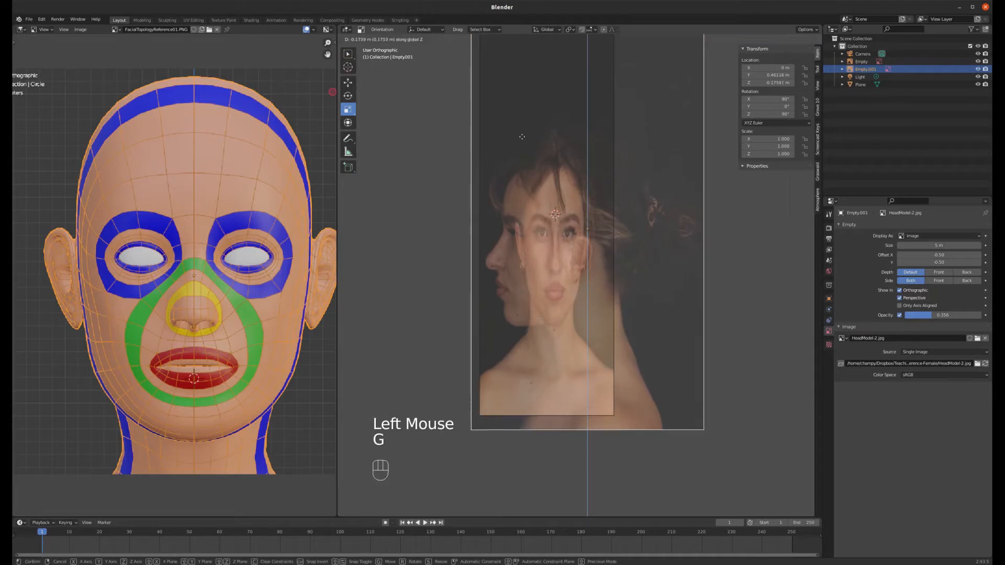
click(585, 151)
- Switch to wireframe shading and nudge the side reference down so its chin meets the guide plane
key(z)
scroll(522, 296, up, 4)
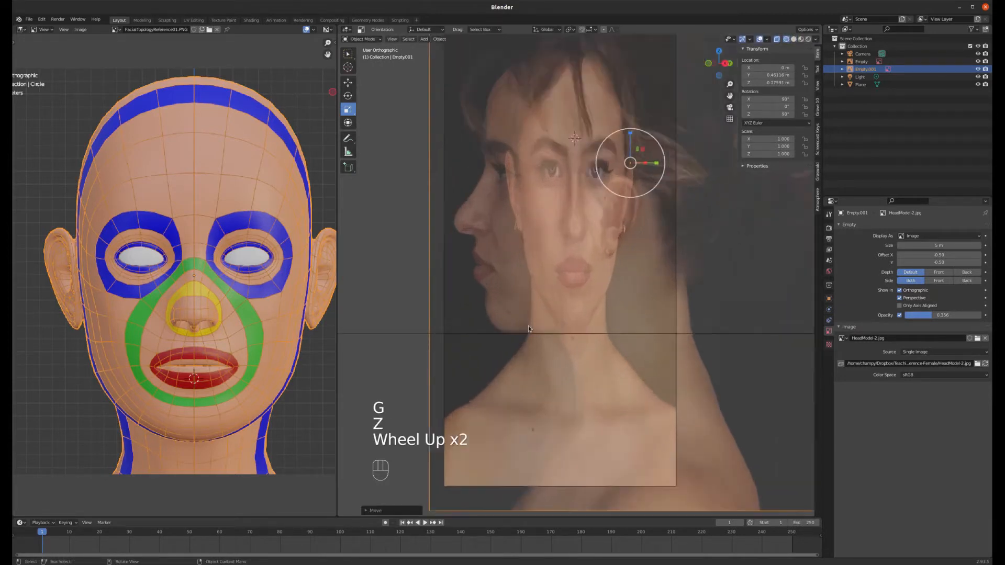
scroll(500, 315, up, 2)
key(g)
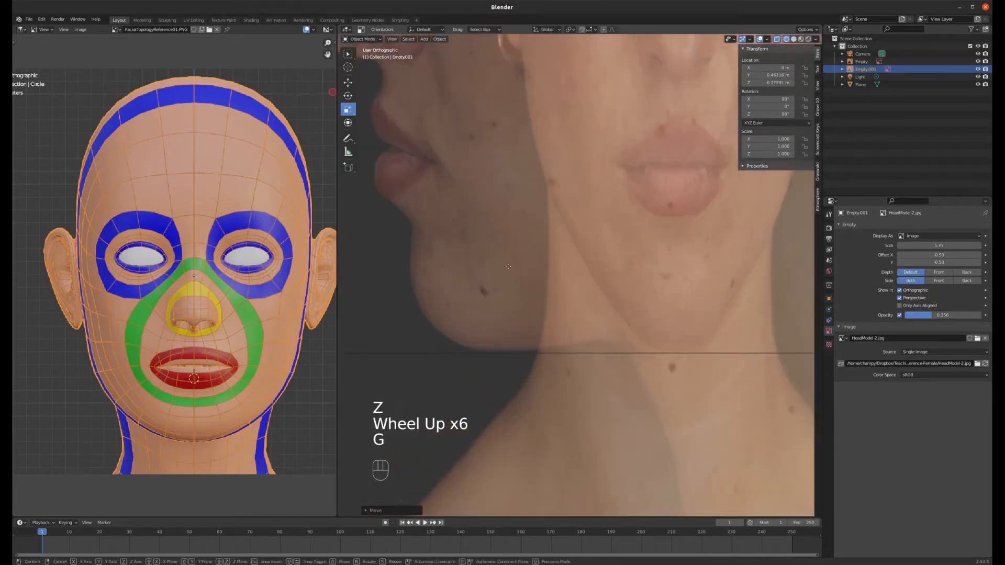
click(508, 268)
- Examine how the chins and facial features of the front and side references line up against the guide plane
scroll(516, 299, down, 6)
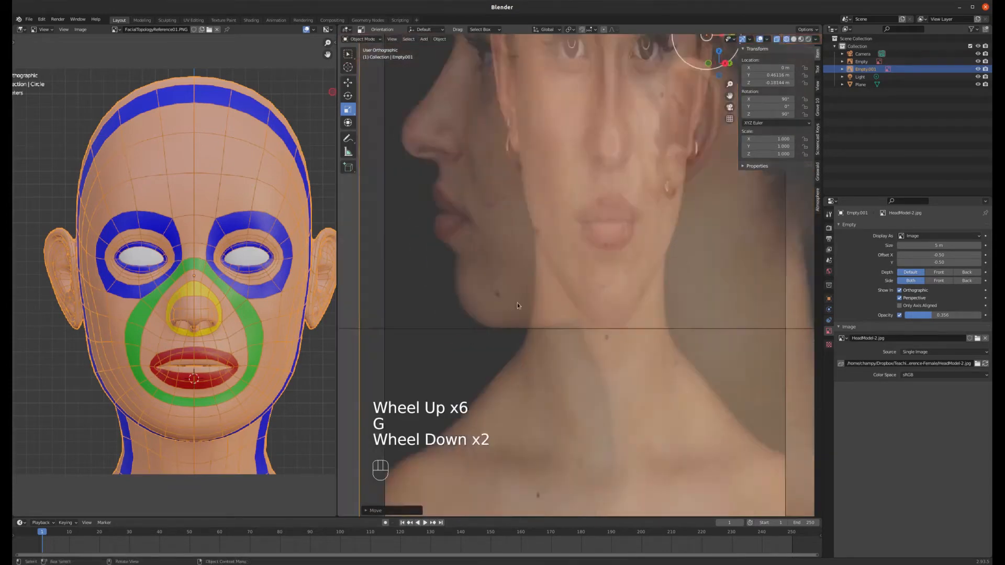
scroll(511, 241, up, 4)
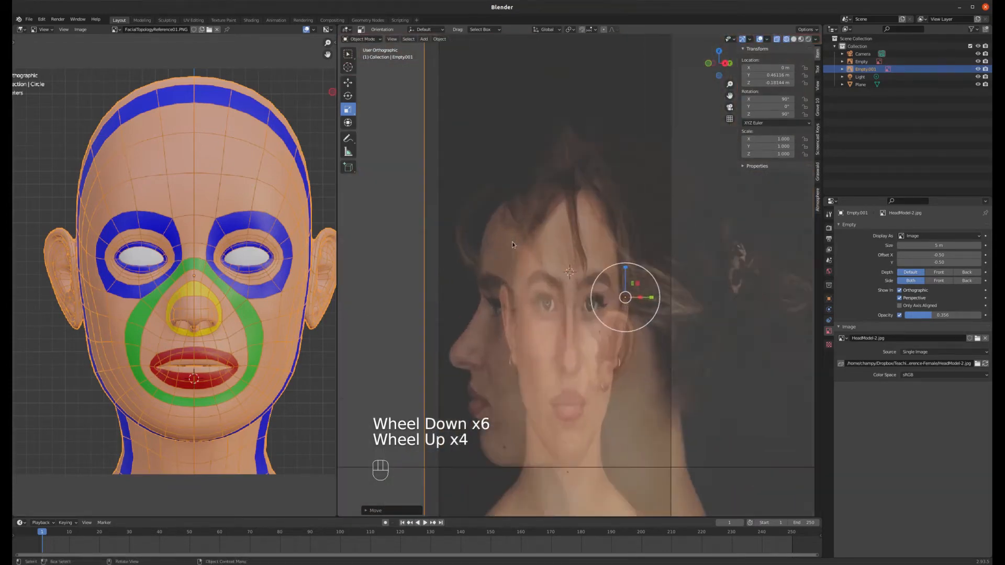
scroll(512, 241, down, 2)
scroll(525, 375, up, 2)
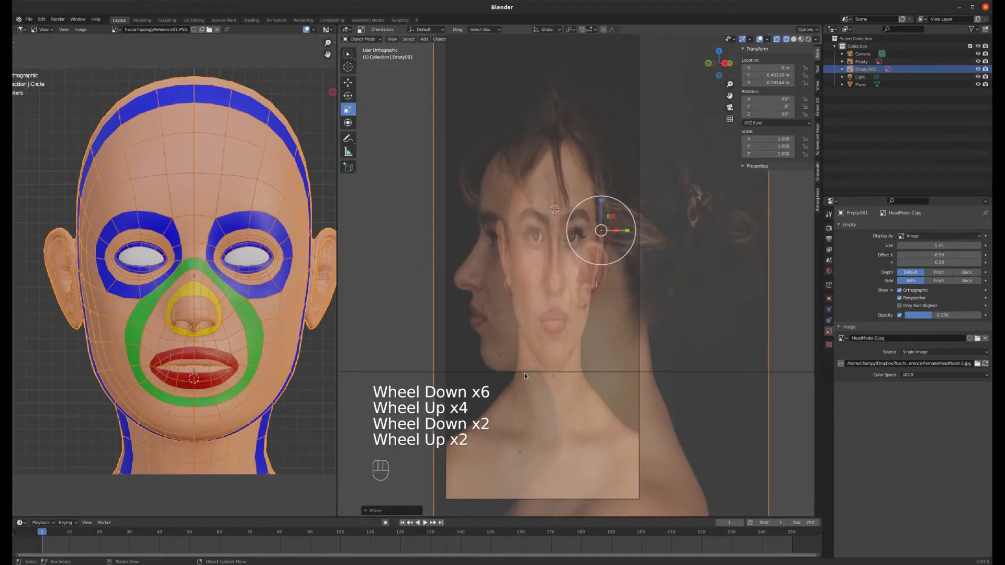
scroll(524, 374, down, 1)
scroll(522, 377, up, 4)
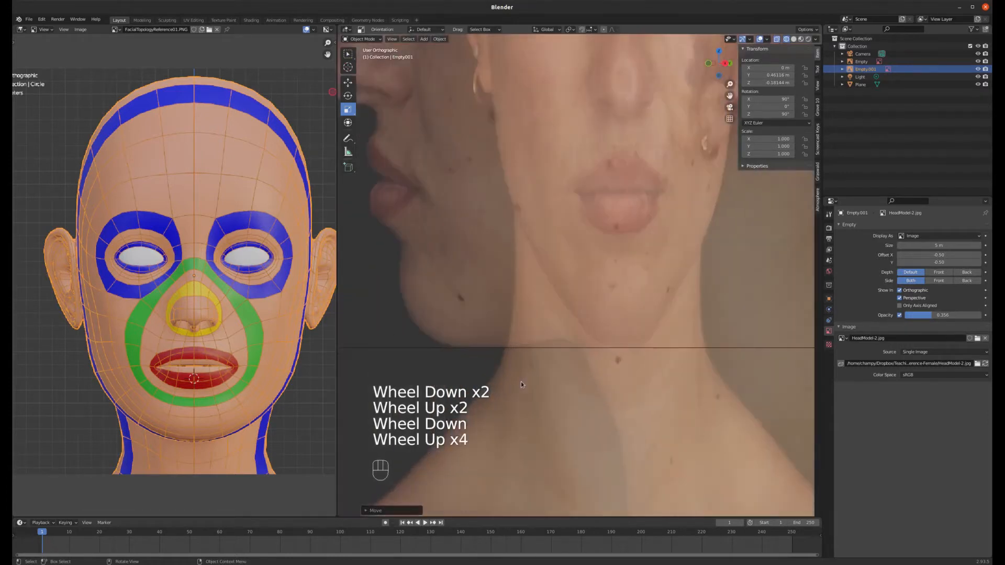
scroll(495, 340, up, 1)
scroll(497, 358, down, 3)
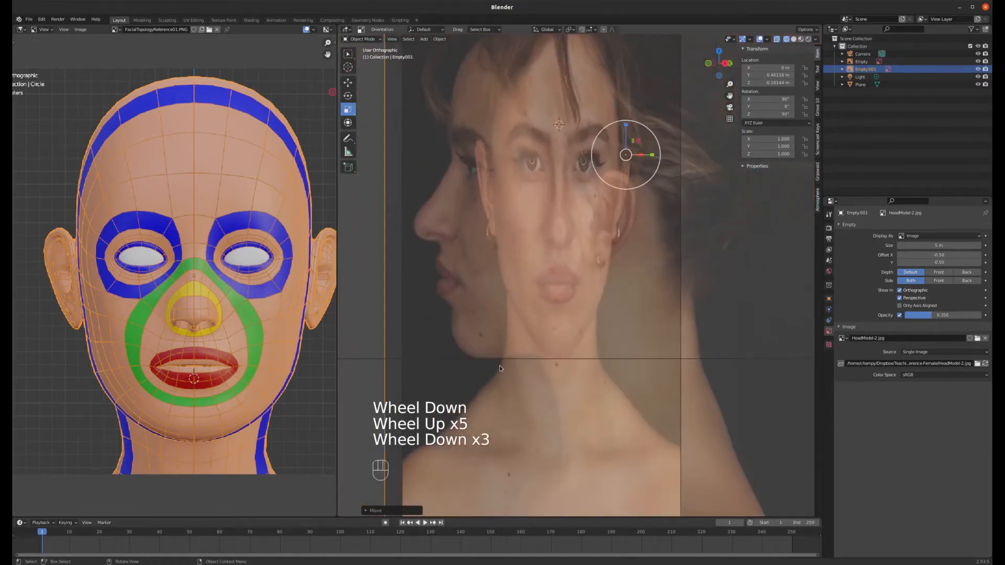
scroll(510, 261, down, 1)
scroll(508, 199, up, 1)
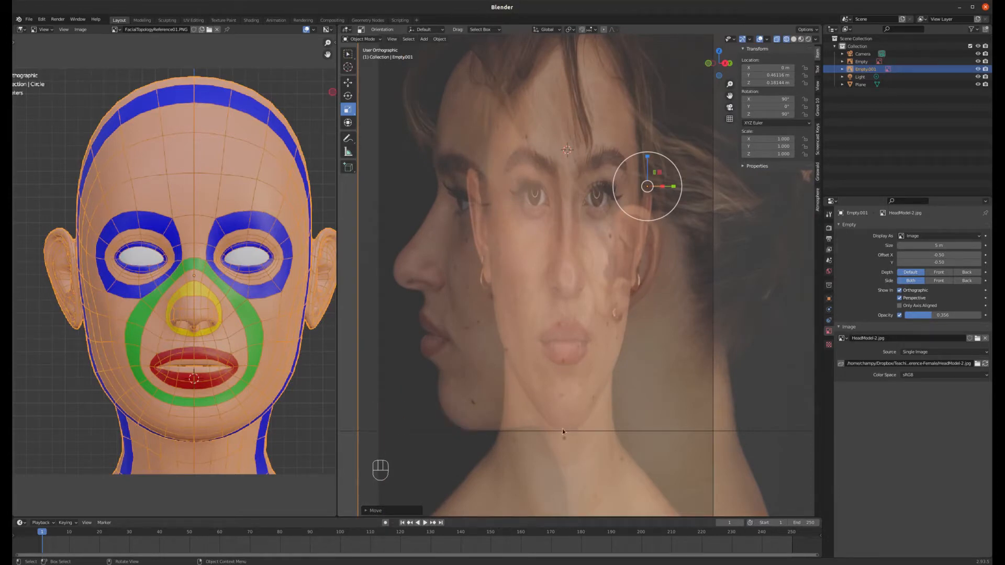
- Snap the 3D cursor to the guide plane at the chin
click(581, 434)
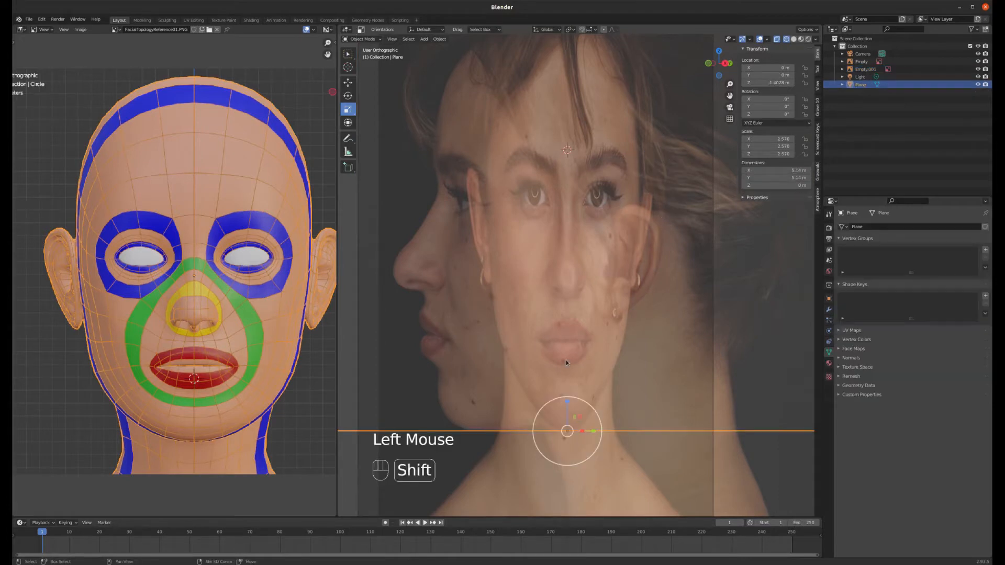
key(shift+a)
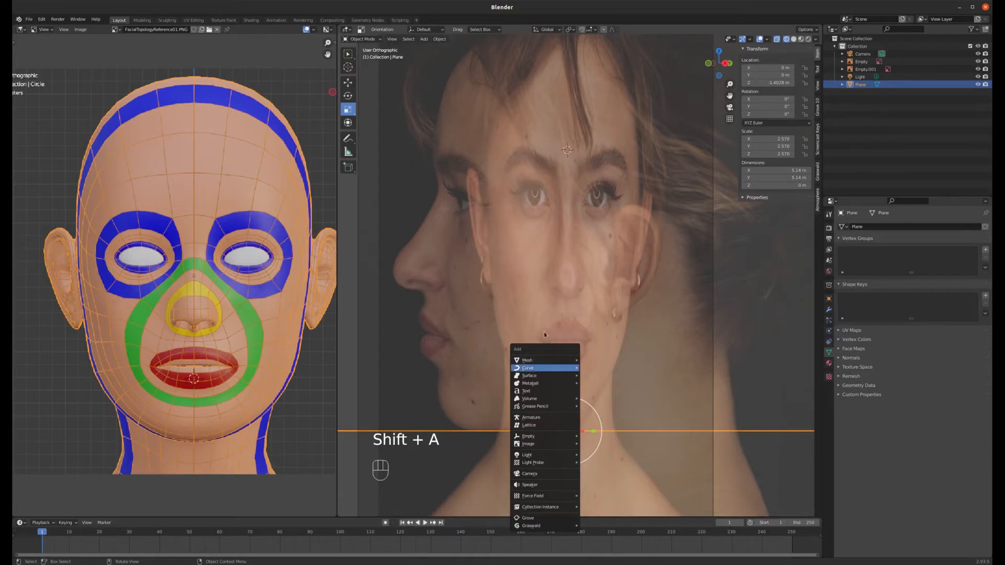
key(shift+s)
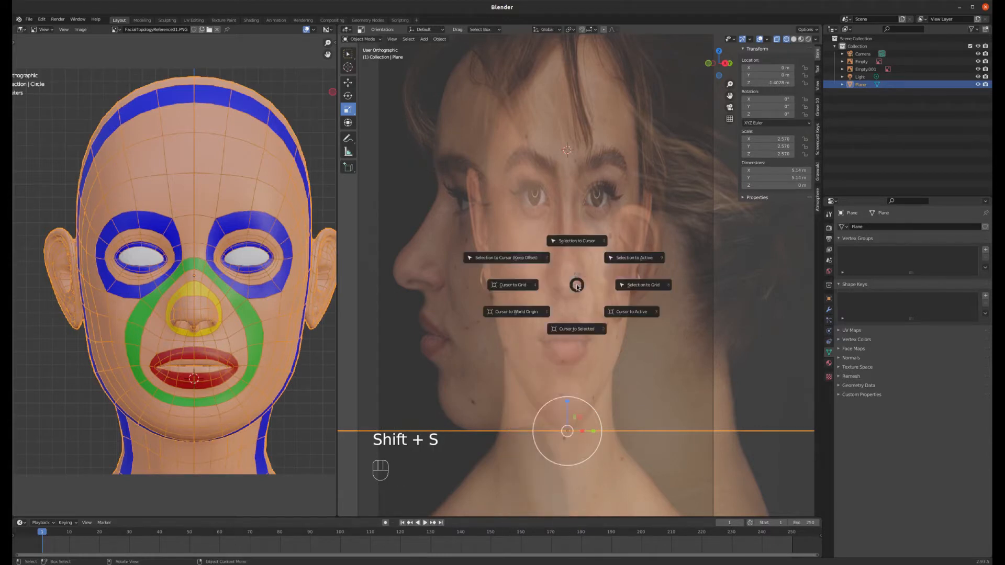
click(576, 329)
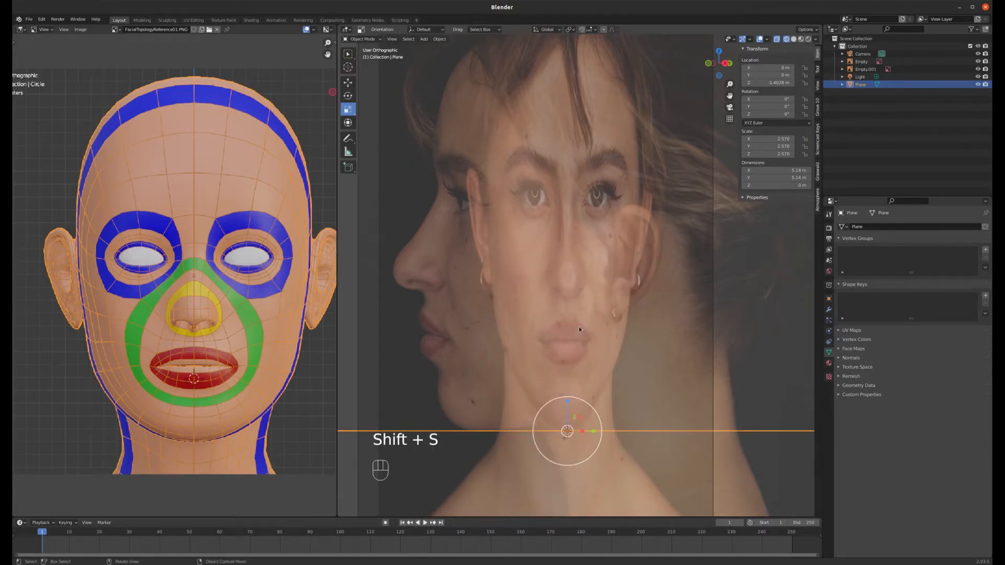
- Raise the guide plane about 1.17 m along Z to the eye level of the front reference
scroll(568, 434, up, 7)
scroll(569, 433, down, 6)
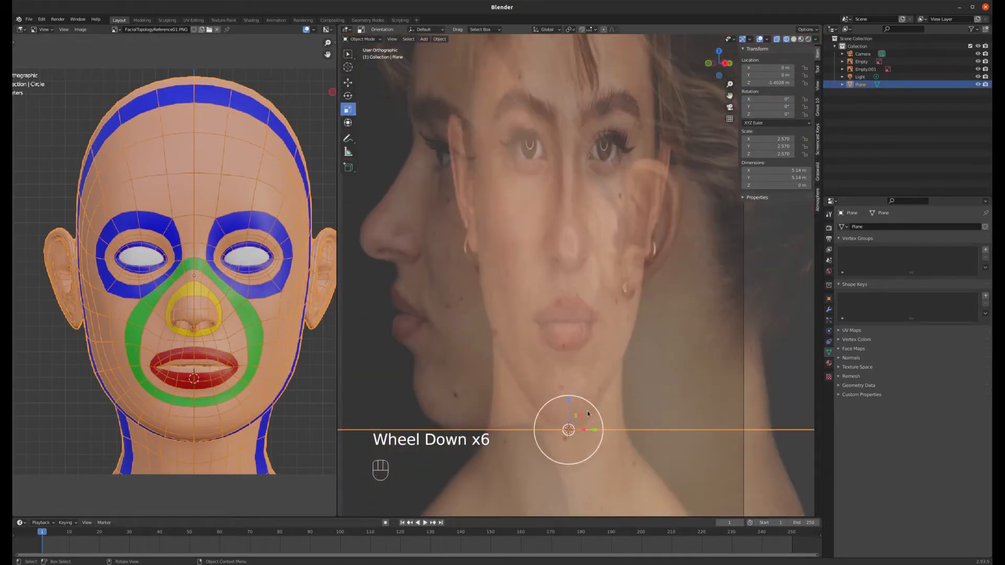
key(g)
key(z)
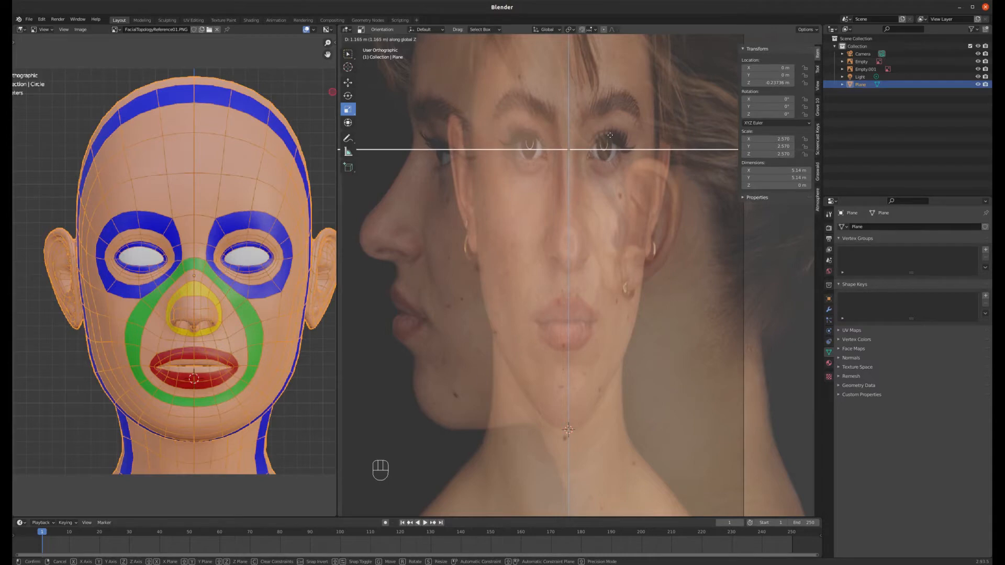
click(609, 141)
- Fine-tune the guide plane's height at the front reference's eye, and compare it with the eye in the side reference
scroll(610, 149, up, 6)
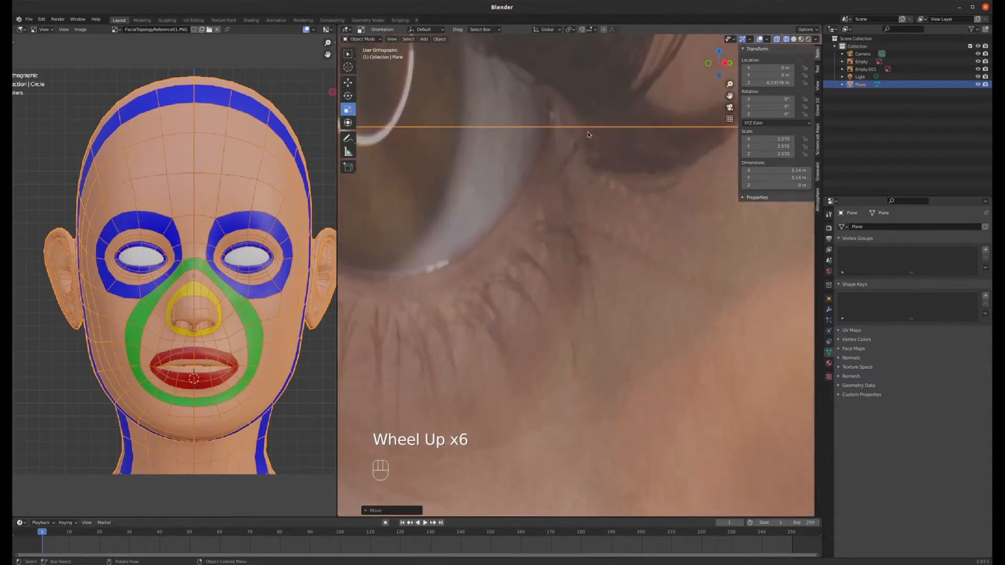
scroll(582, 189, down, 2)
key(g)
click(588, 184)
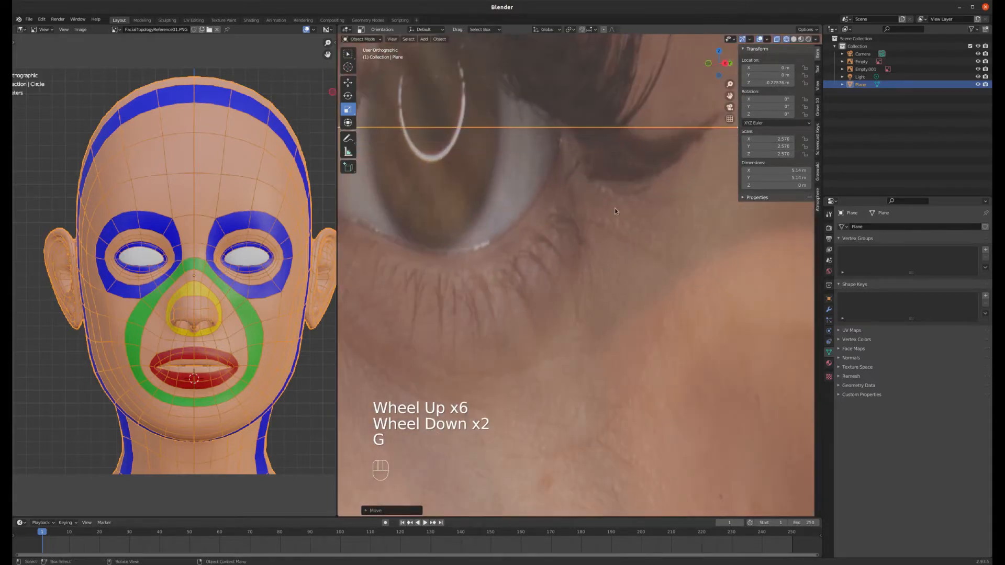
scroll(656, 223, down, 4)
scroll(655, 220, down, 4)
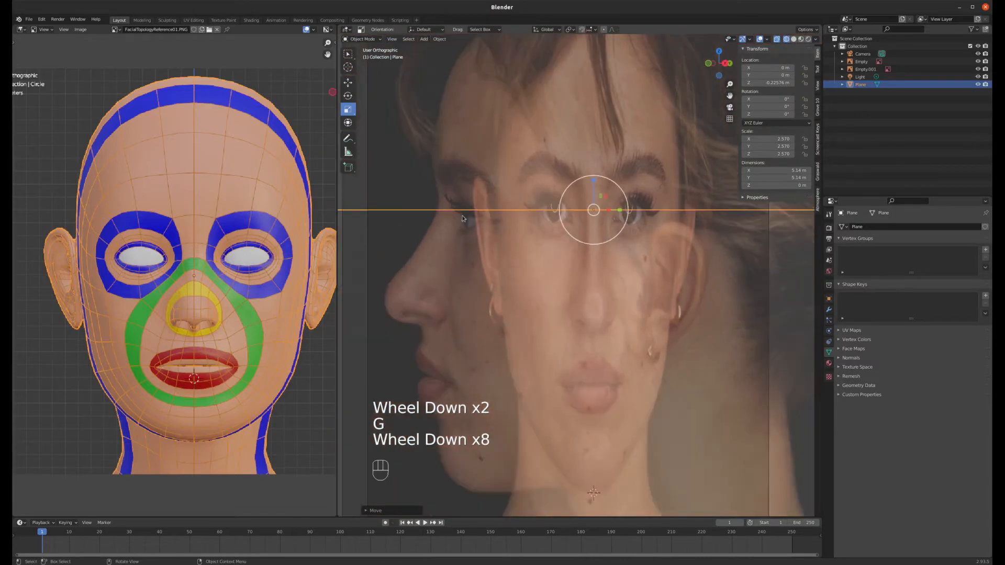
scroll(472, 235, up, 1)
scroll(472, 235, down, 2)
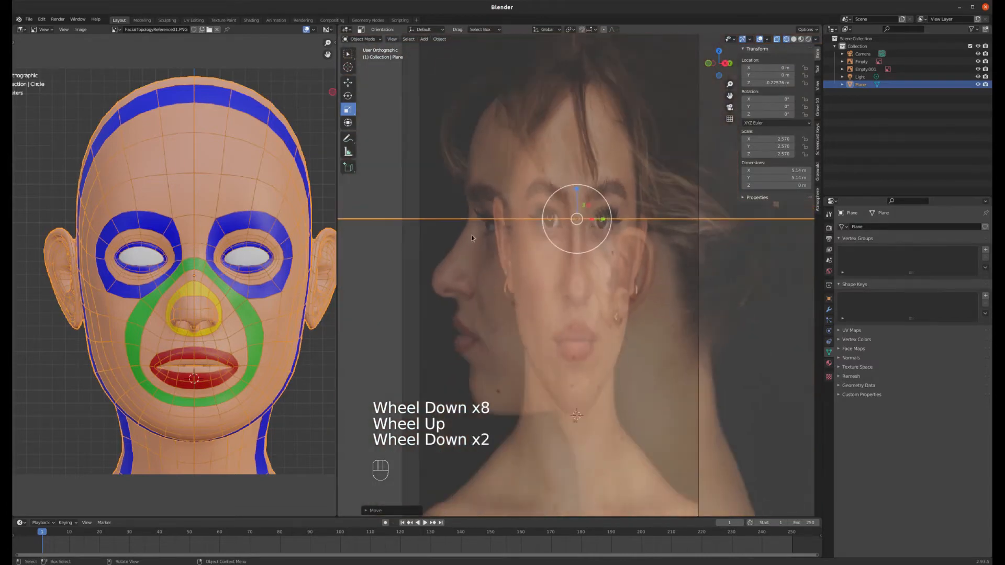
- Select the side reference image and set the transform pivot point to the 3D Cursor
click(404, 241)
key(g)
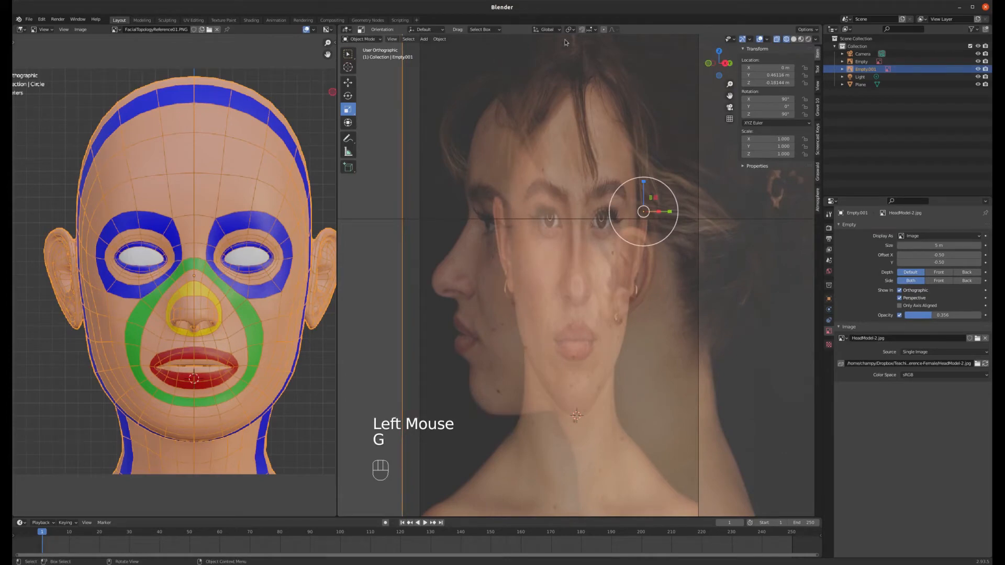
click(573, 30)
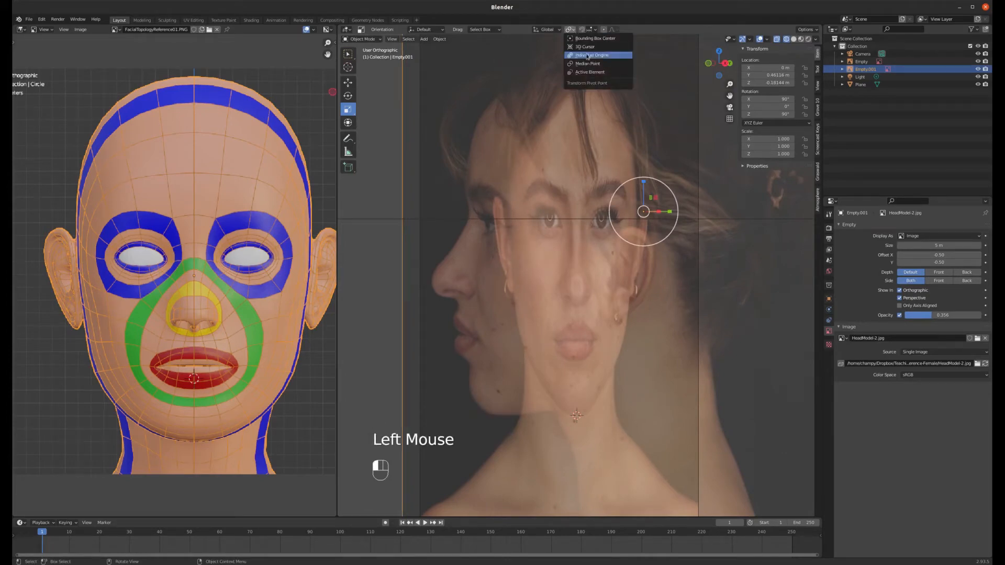
click(585, 47)
- Scale the side reference to about 1.032 about the chin so its eye lines up with the guide plane
scroll(476, 231, up, 4)
key(s)
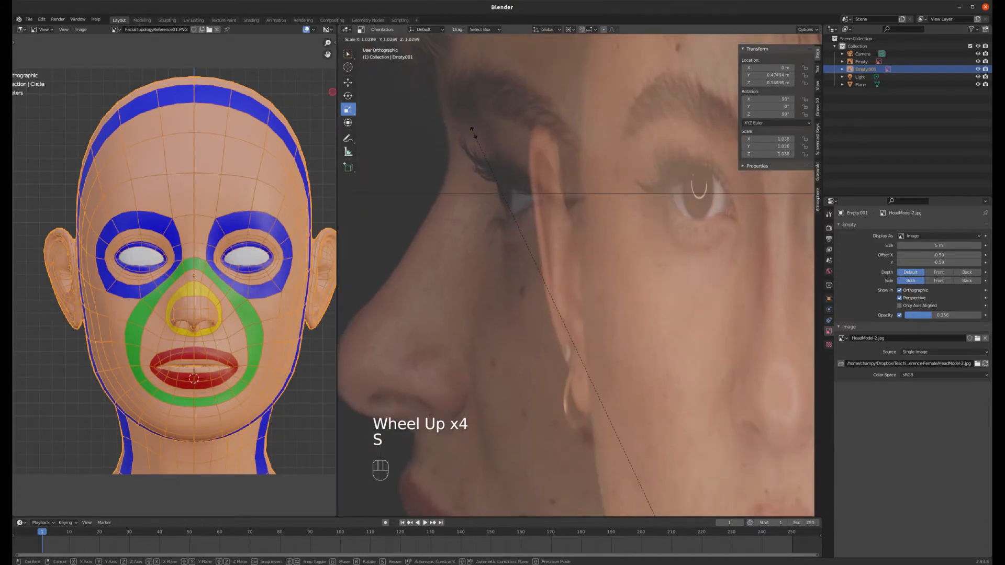
click(471, 131)
scroll(476, 195, down, 5)
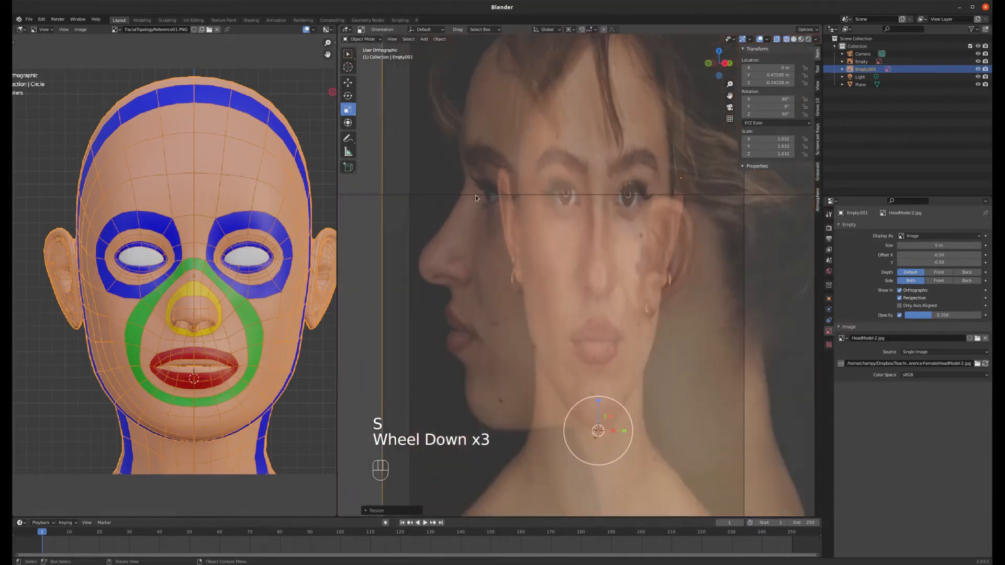
scroll(489, 170, up, 2)
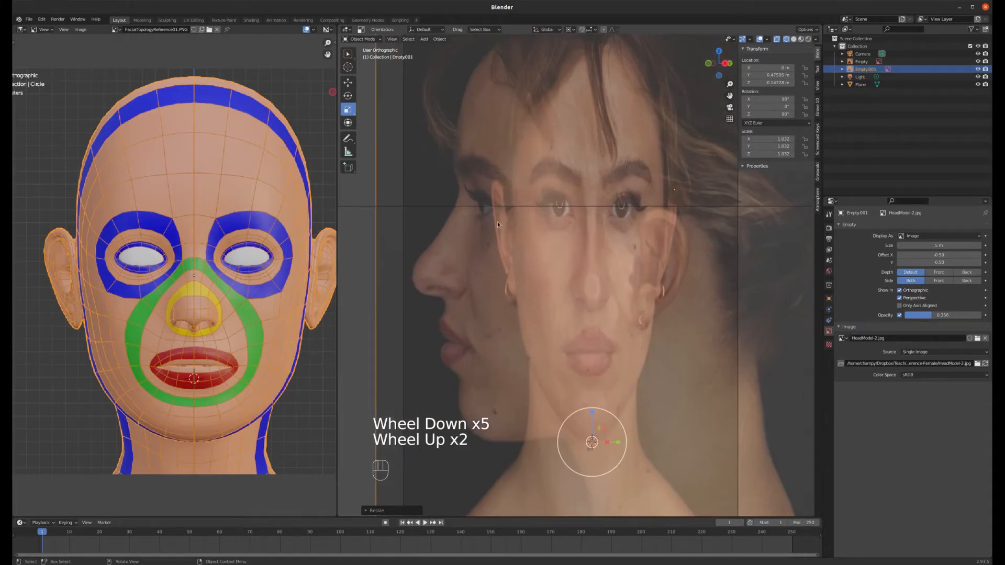
scroll(545, 258, down, 2)
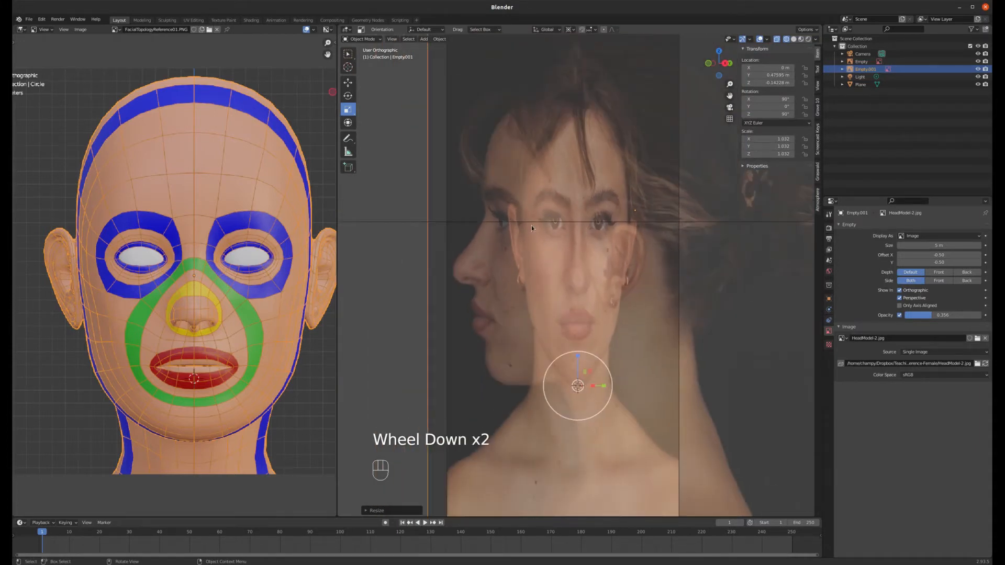
- Compare the eye, nose, mouth and chin heights of the front and side references while turning between the two views
key(KP_1)
key(KP_6)
key(KP_6)
key(KP_6)
key(KP_6)
key(KP_6)
key(KP_6)
key(KP_6)
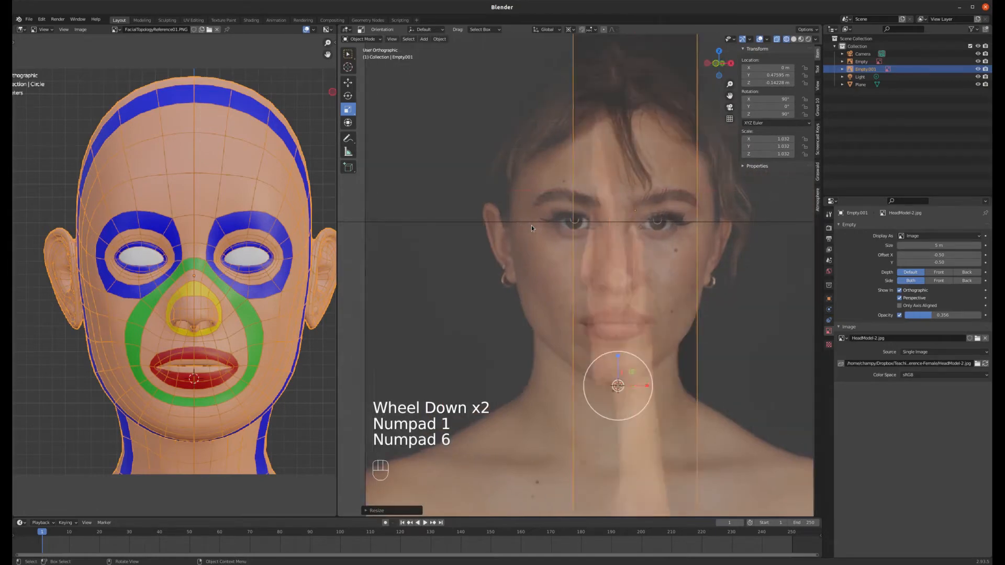
key(KP_4)
key(KP_4)
key(KP_4)
key(KP_4)
key(KP_4)
key(KP_4)
key(KP_4)
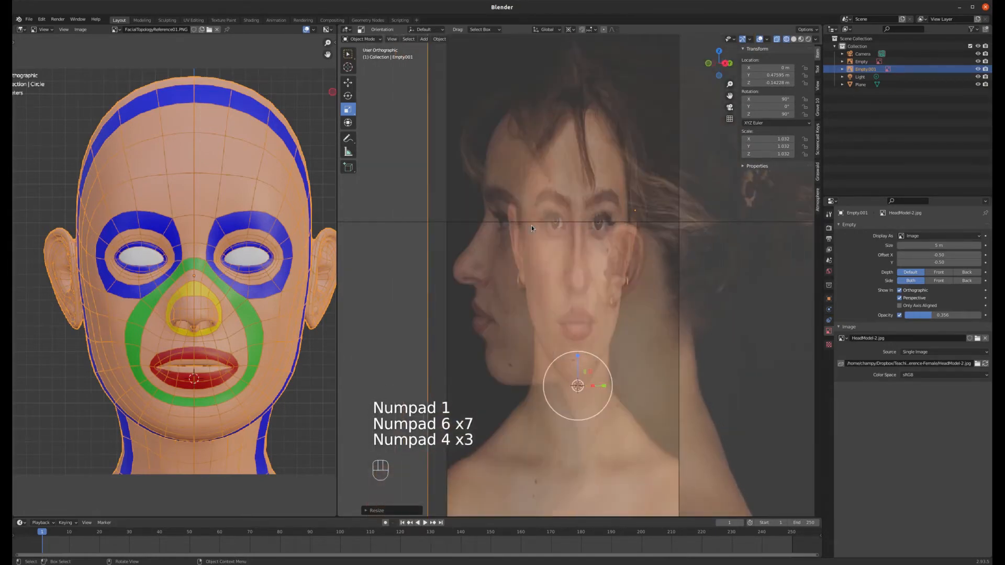
key(KP_4)
key(KP_6)
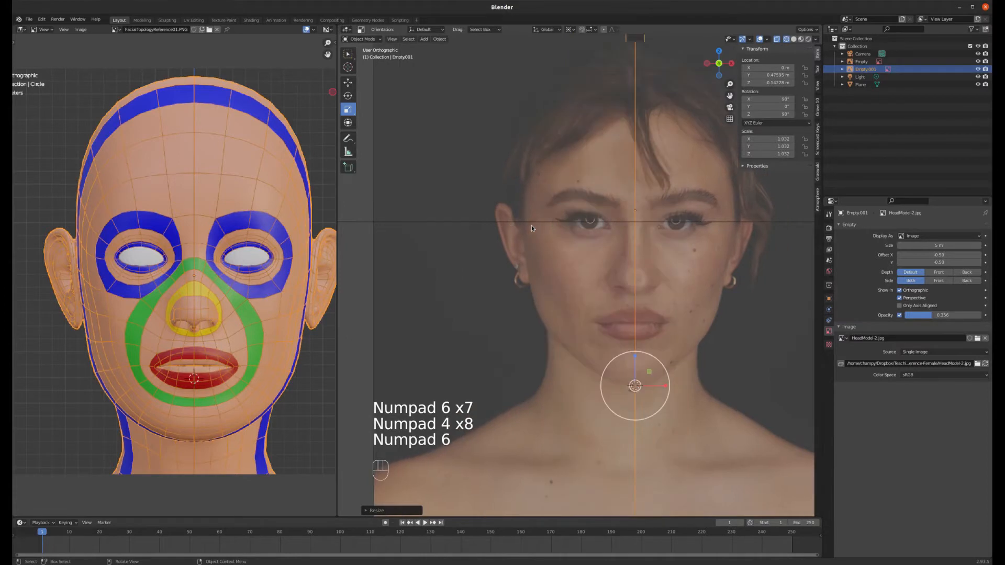
key(KP_3)
key(KP_1)
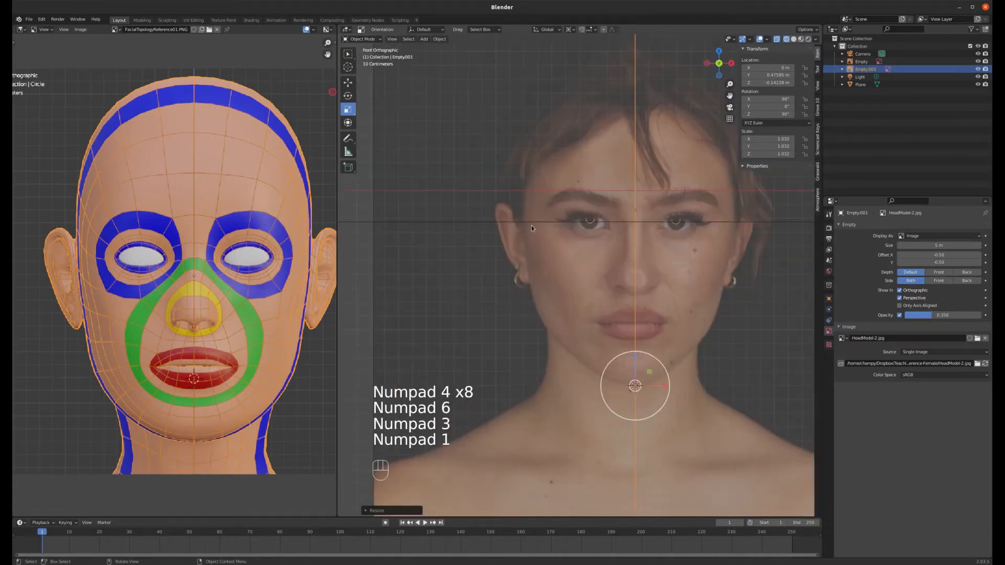
- Delete the guide plane at eye level
scroll(559, 191, down, 1)
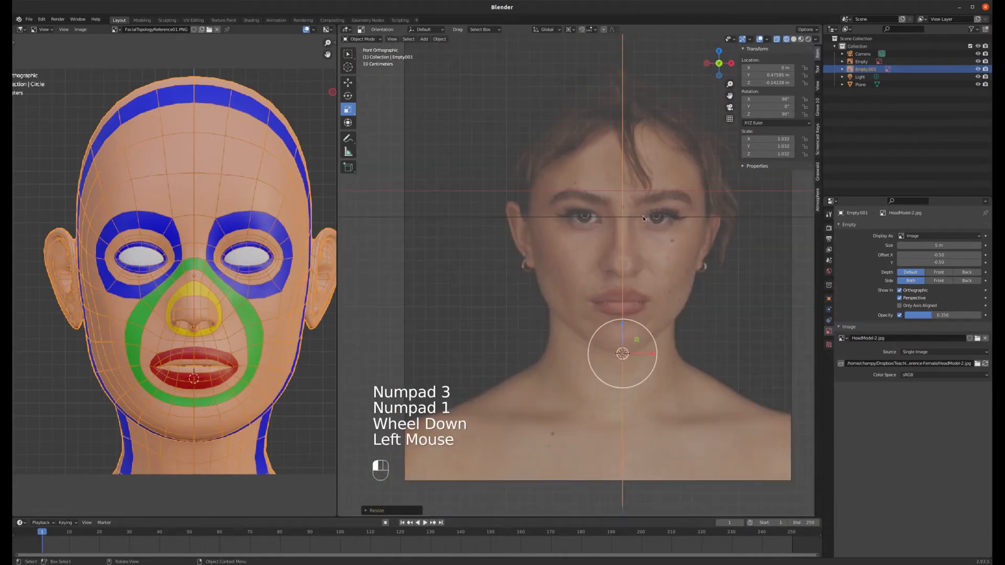
click(643, 217)
key(Delete)
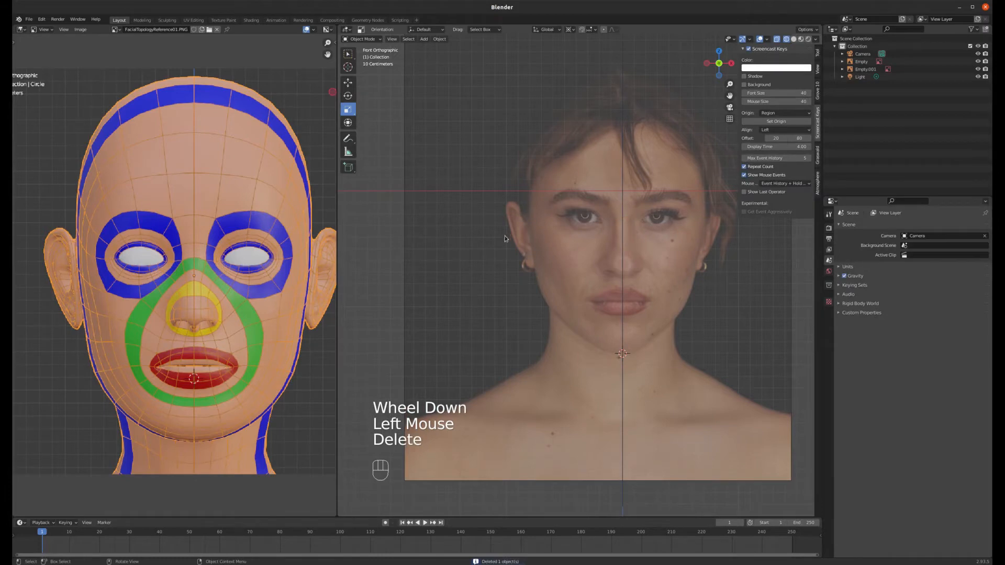
scroll(643, 215, down, 3)
scroll(601, 250, up, 3)
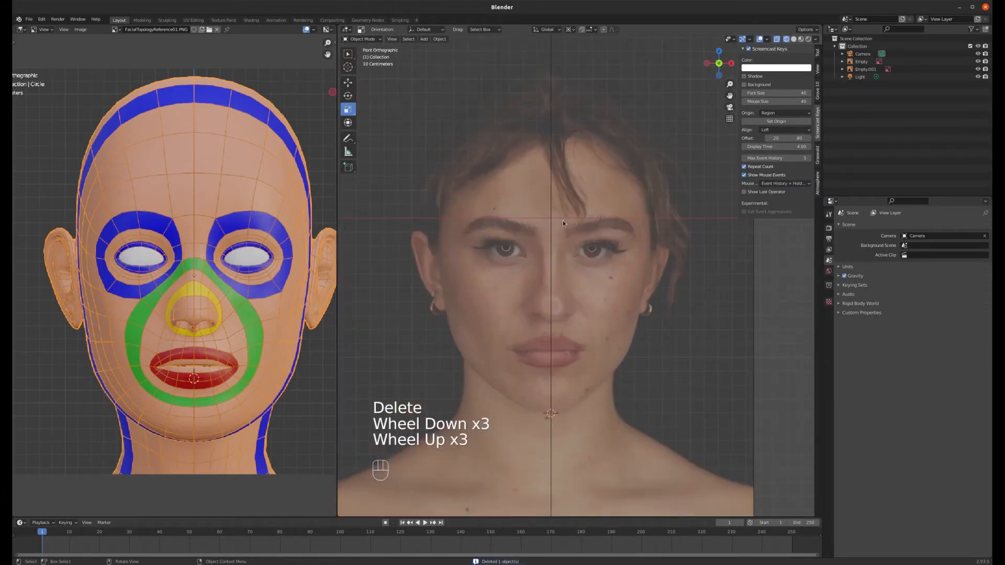
- Rename the front reference empty as Reference-Front
click(860, 62)
double_click(863, 61)
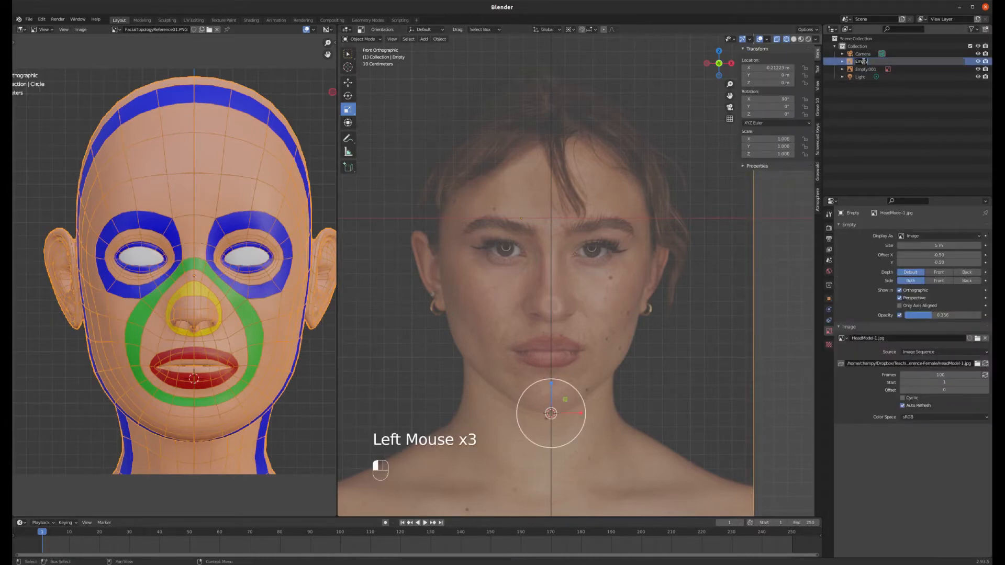
text(Feference-Front)
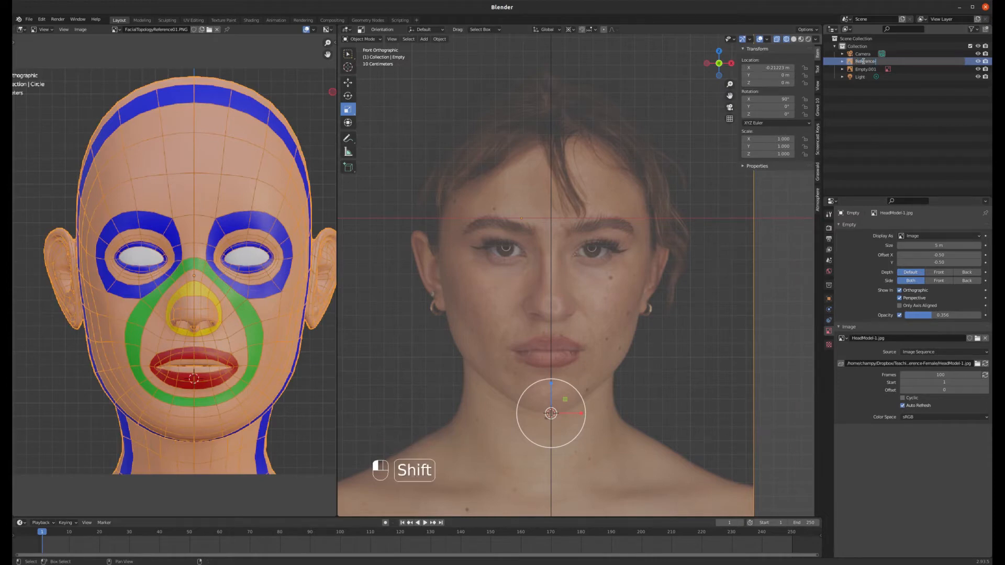
key(Return)
- Rename the side reference empty as Reference-Side
double_click(864, 63)
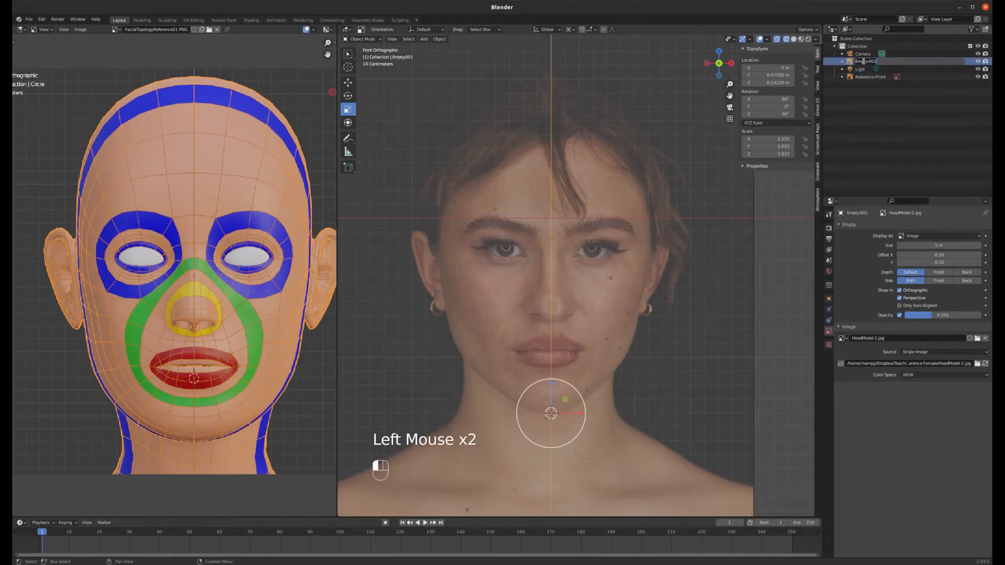
text(Refere)
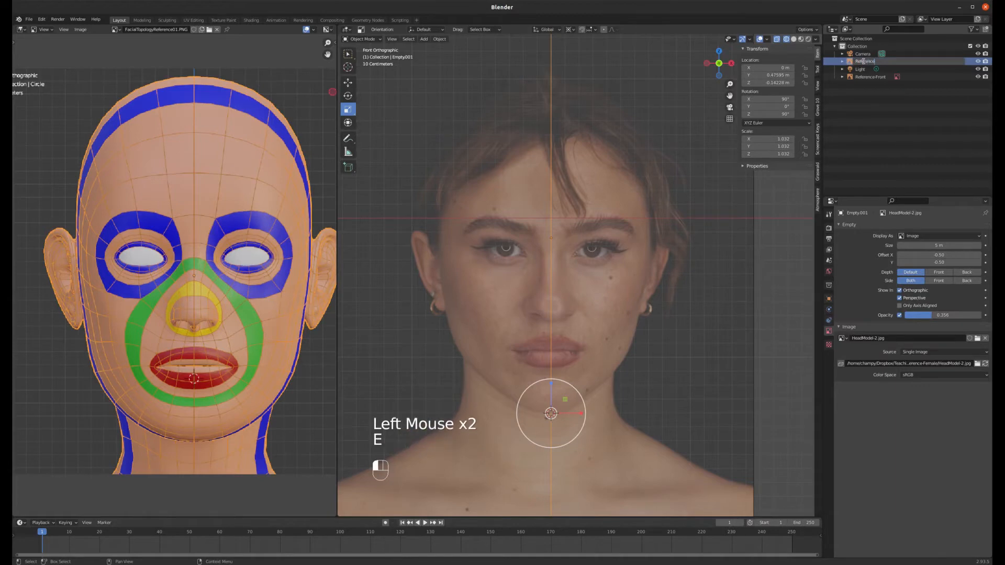
text(nce)
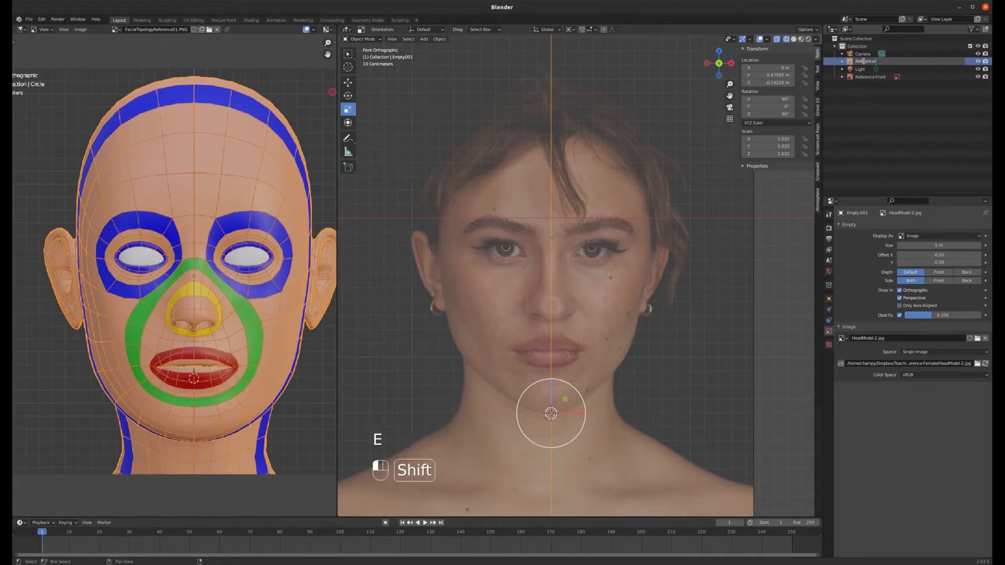
text(-Side)
key(Return)
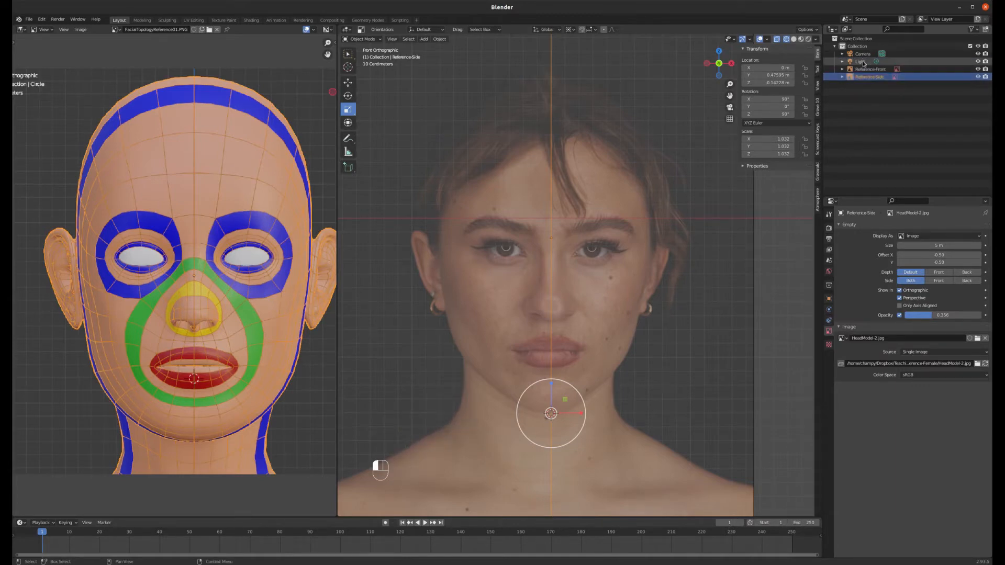
- Create a new collection in the scene and name it Reference
click(985, 30)
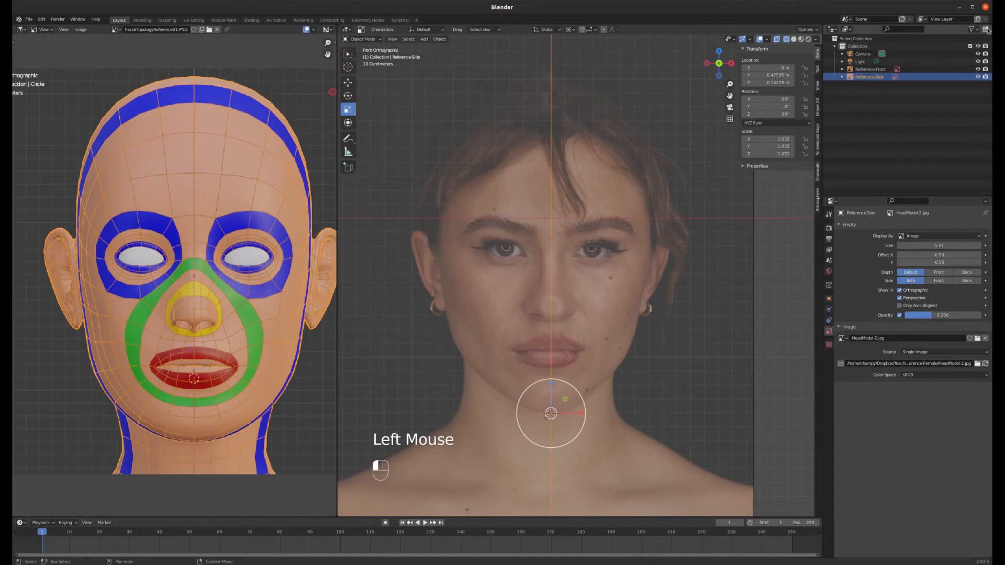
click(861, 84)
double_click(861, 84)
text(Reference)
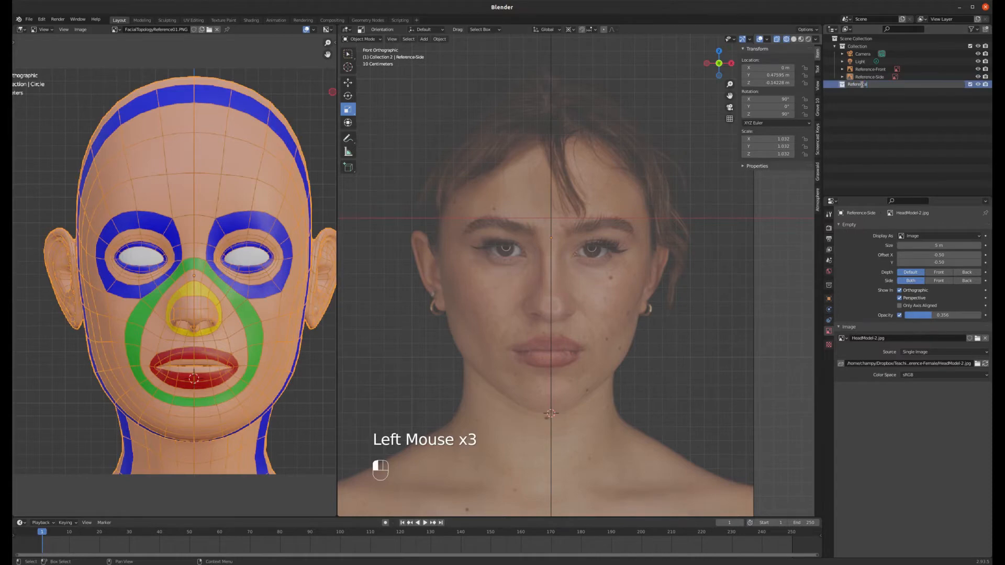
- Move Reference-Front and Reference-Side together into the Reference collection
click(869, 69)
shift+click(864, 77)
drag(863, 77, 857, 85)
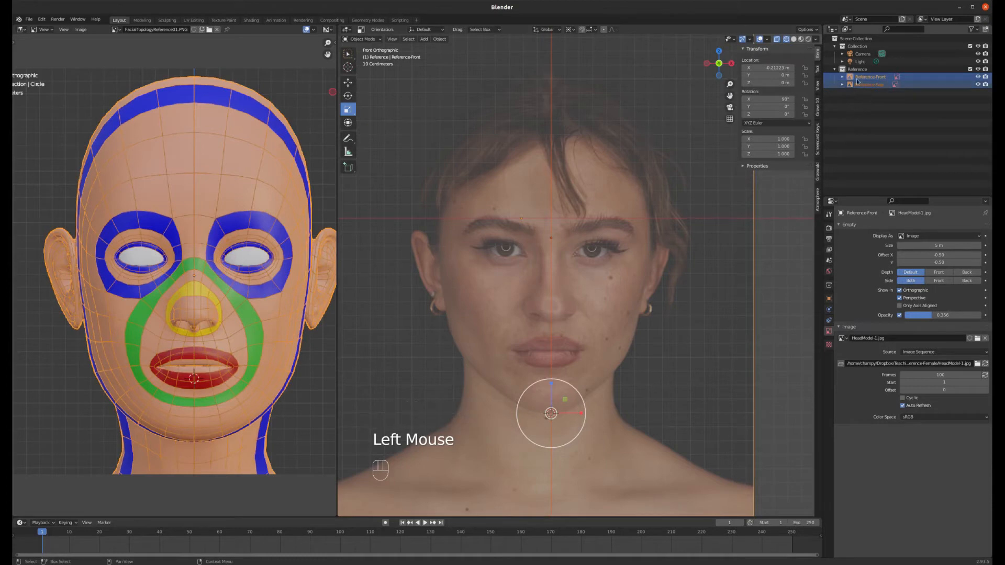
scroll(632, 202, down, 2)
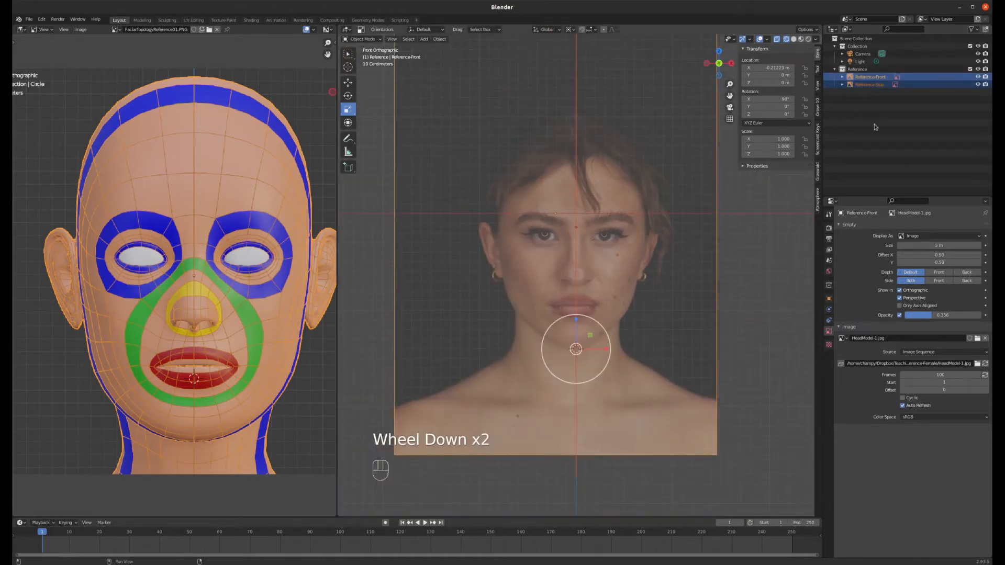
- Test hiding and showing both reference images through the Reference collection's viewport visibility
click(978, 69)
click(978, 70)
click(978, 69)
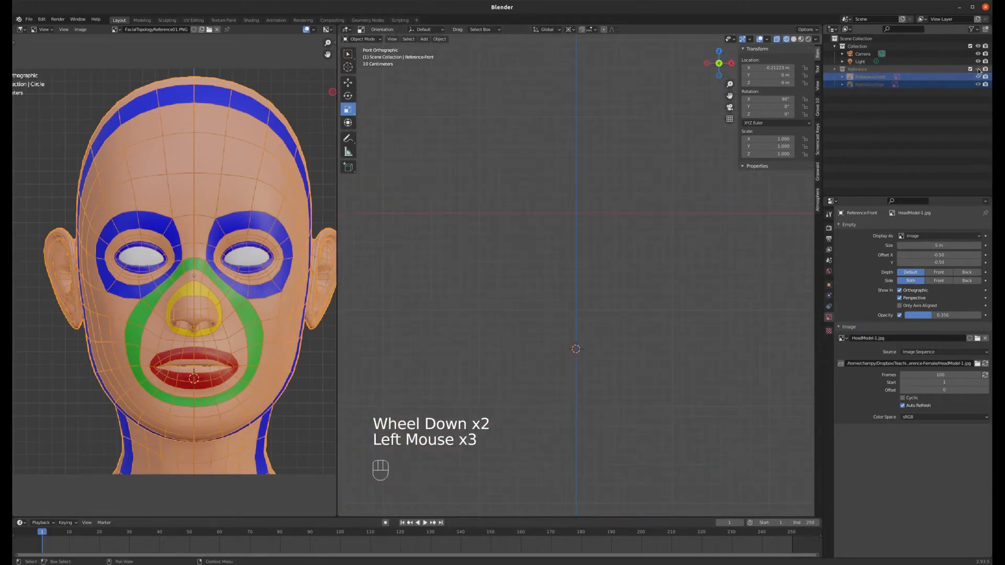
click(978, 69)
middle_drag(628, 220, 676, 217)
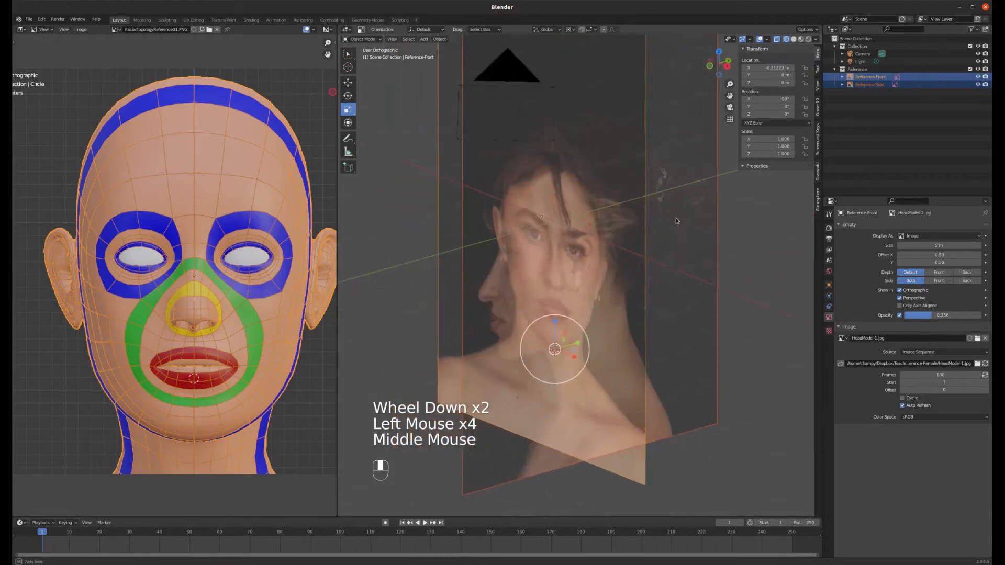
click(978, 69)
click(978, 69)
- Show the selectability toggles in the outliner and make the Reference collection unselectable
click(866, 70)
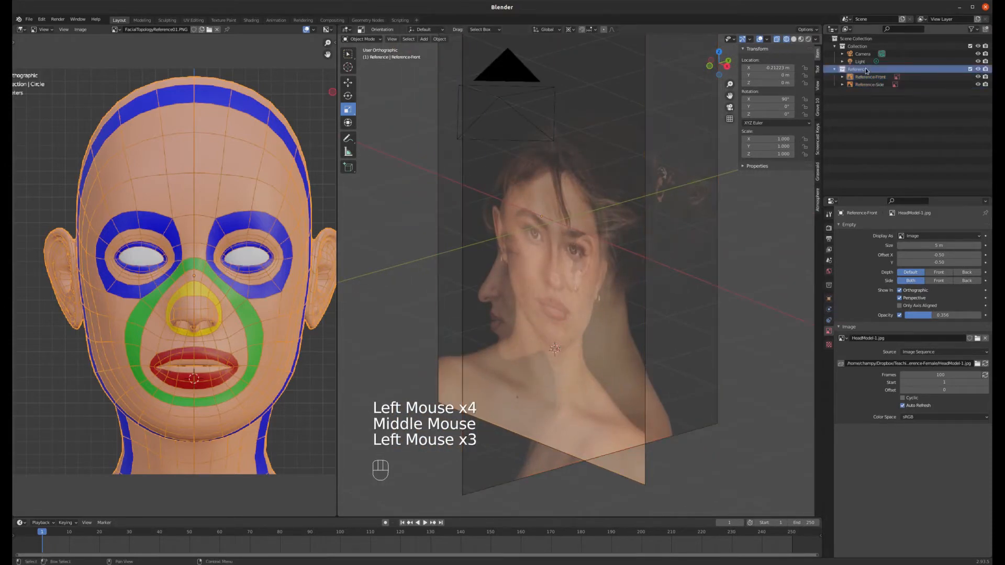
click(977, 30)
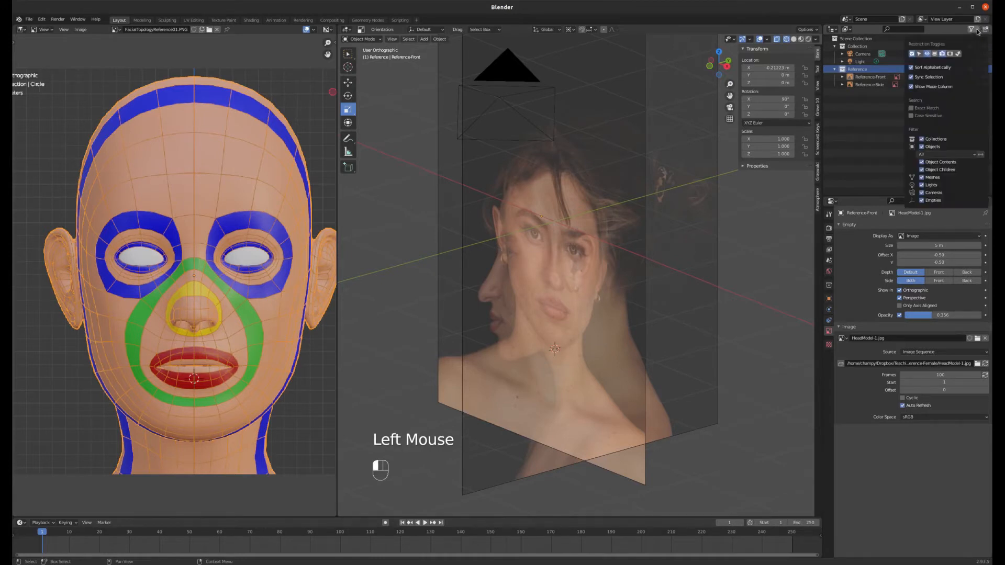
click(919, 55)
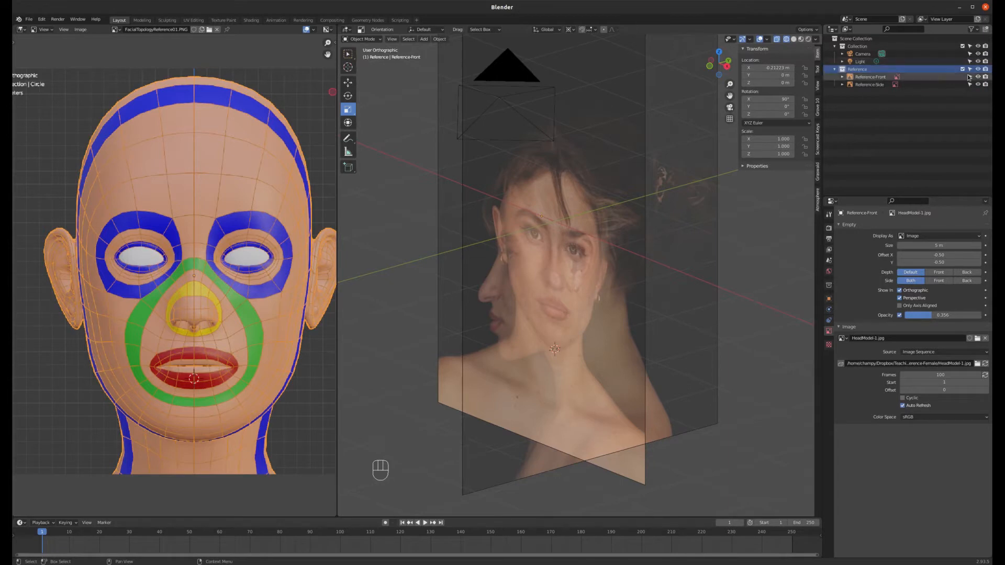
click(969, 69)
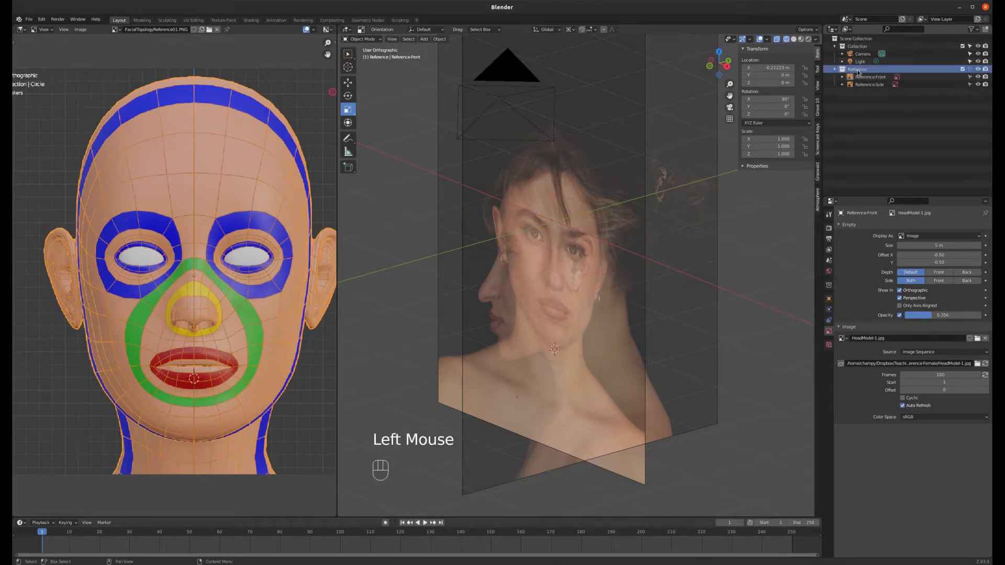
- Make the default Collection, which holds the camera and light, the active collection
middle_drag(564, 185, 580, 176)
scroll(522, 221, down, 2)
scroll(529, 231, up, 3)
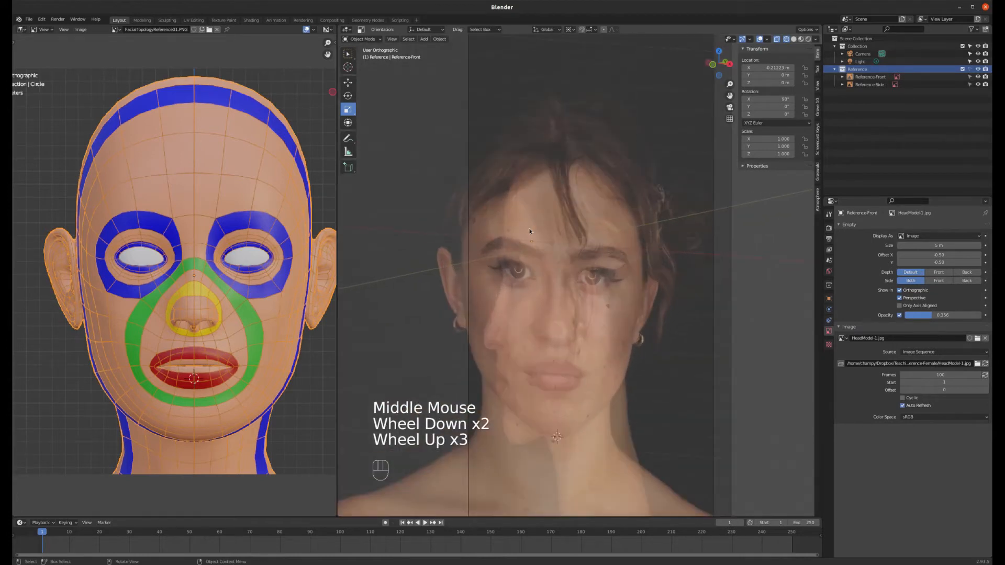
scroll(530, 231, down, 1)
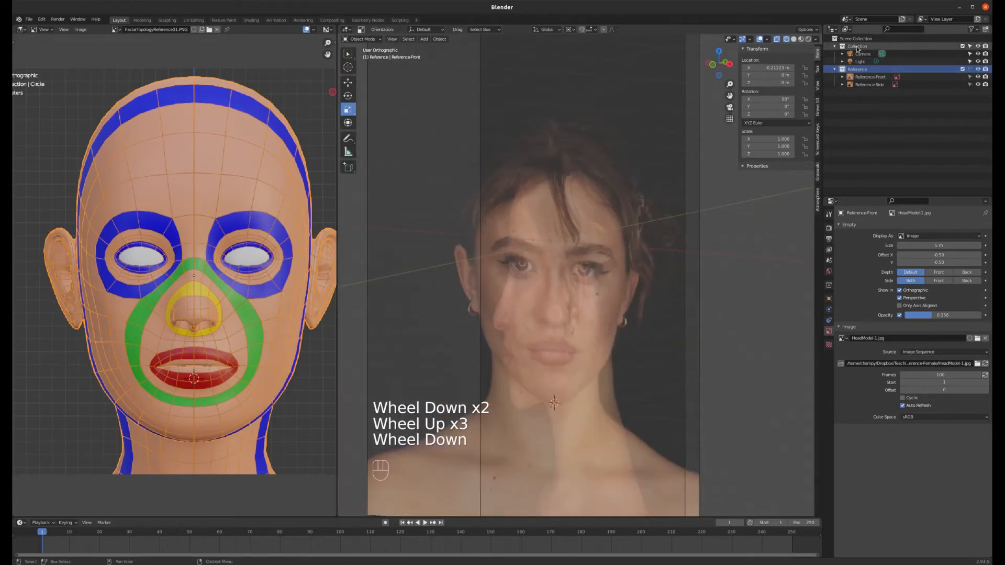
click(626, 219)
scroll(626, 219, down, 2)
scroll(587, 254, up, 2)
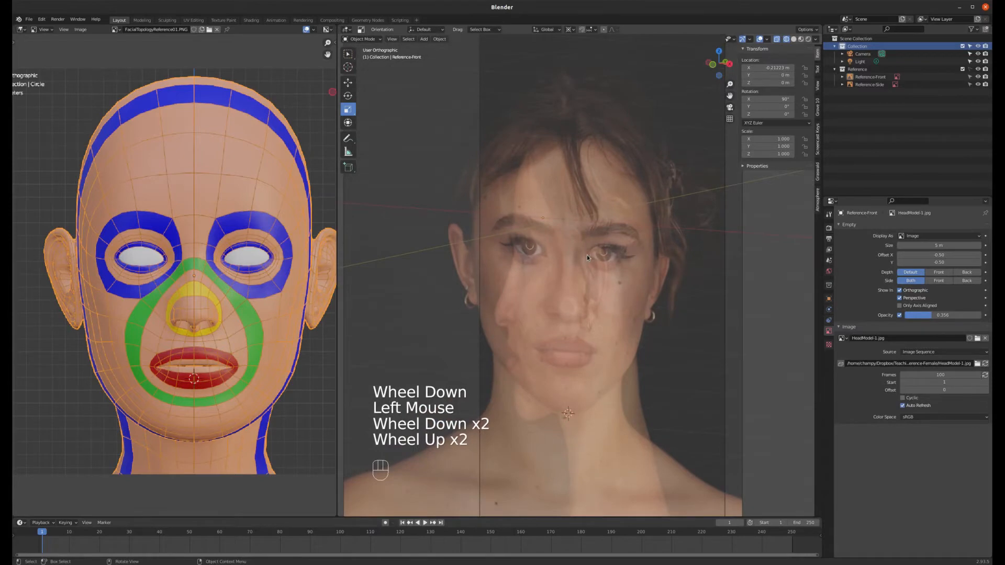
- Examine the front reference's eyes in front view and the edge loops around the eye in the facial topology guide
key(KP_1)
scroll(636, 209, down, 2)
scroll(548, 257, up, 3)
scroll(547, 256, down, 1)
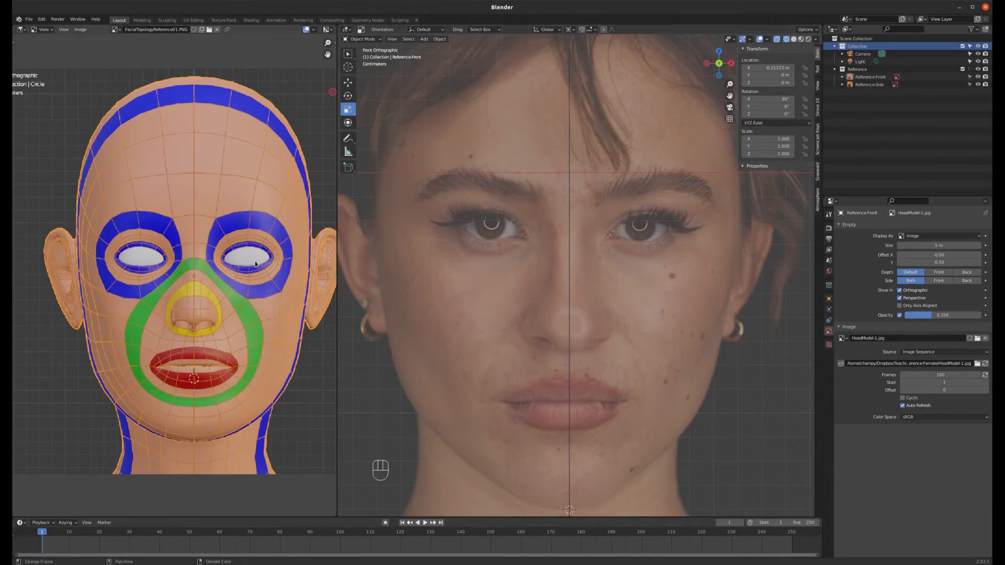
scroll(255, 264, up, 6)
scroll(199, 260, down, 2)
scroll(291, 224, up, 1)
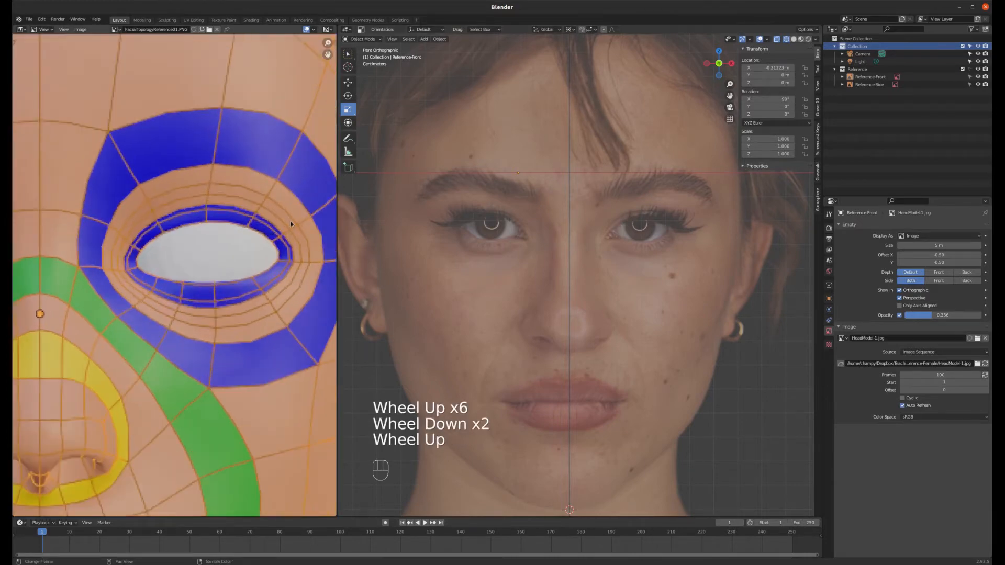
scroll(198, 236, up, 1)
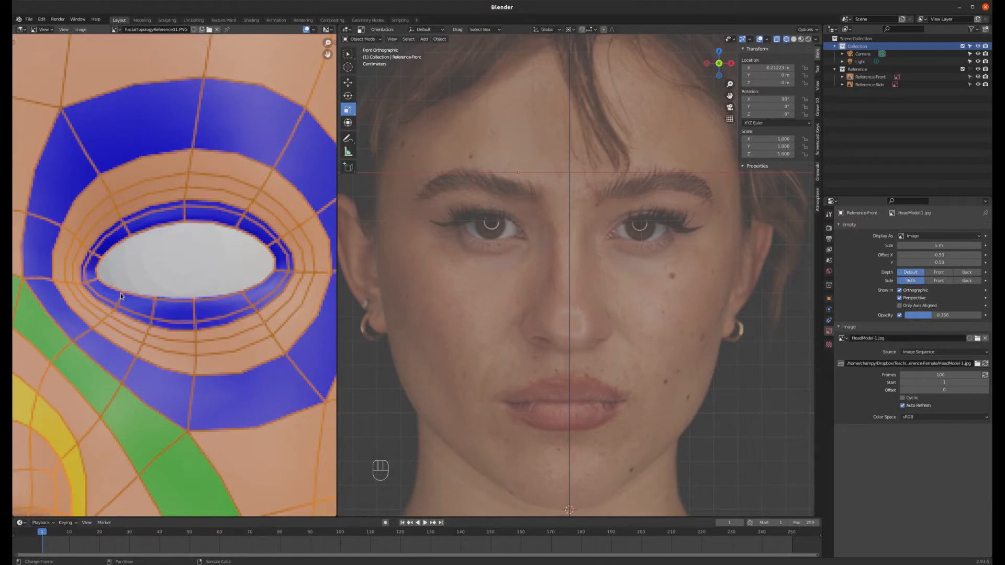
- Add a circle mesh with 11 vertices for the eye loop
scroll(167, 279, down, 5)
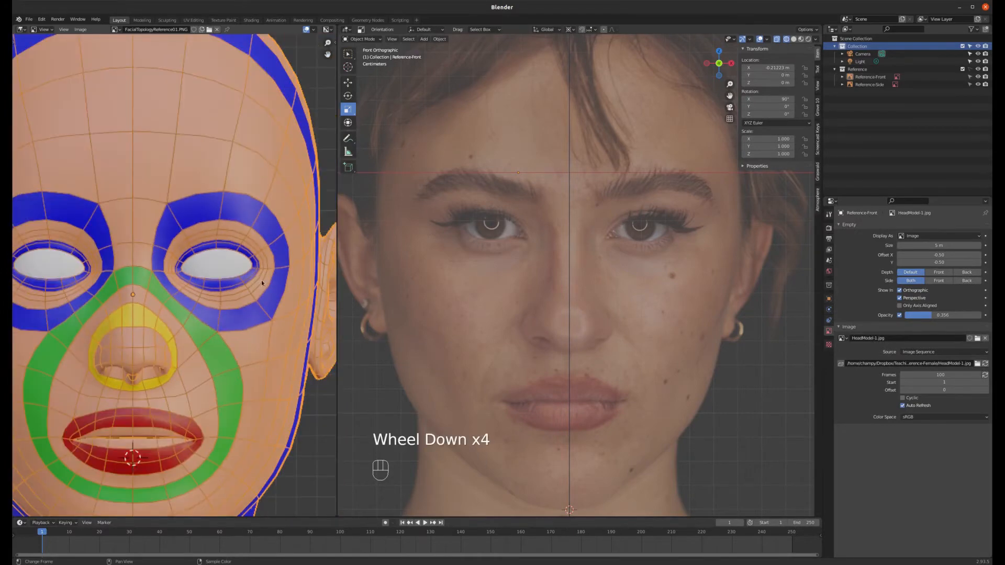
scroll(601, 196, up, 1)
scroll(601, 197, down, 1)
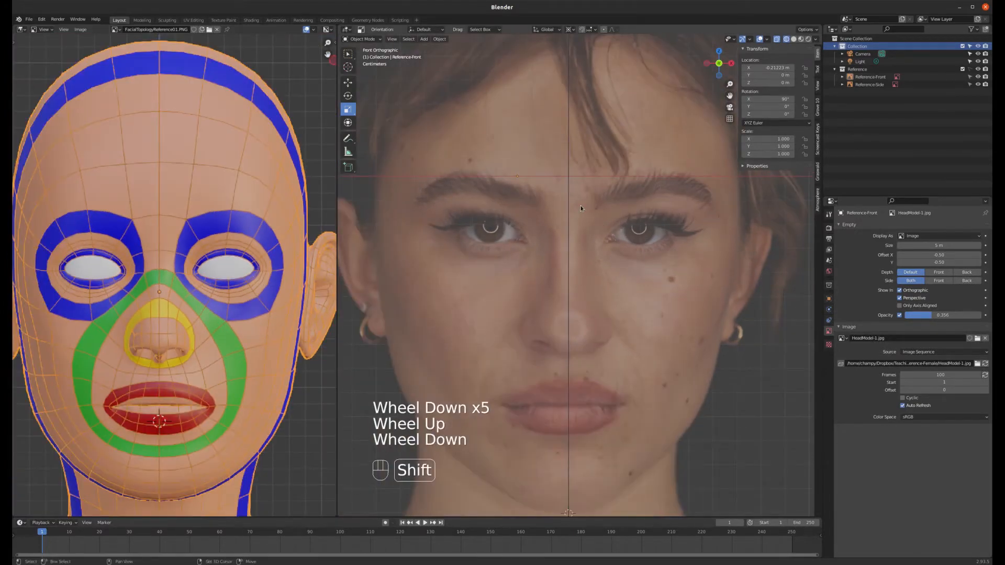
key(shift+a)
mouse_move(592, 211)
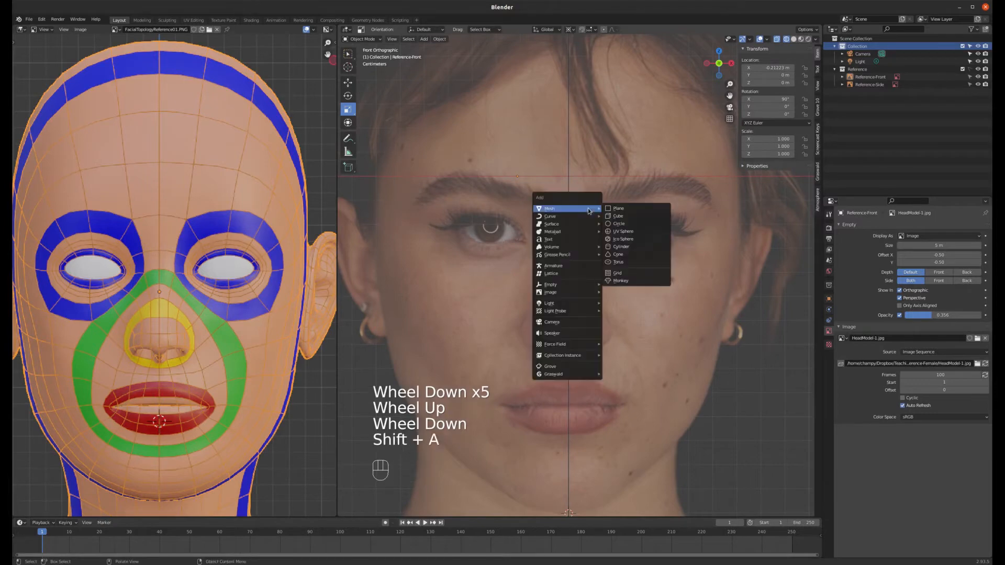
click(619, 224)
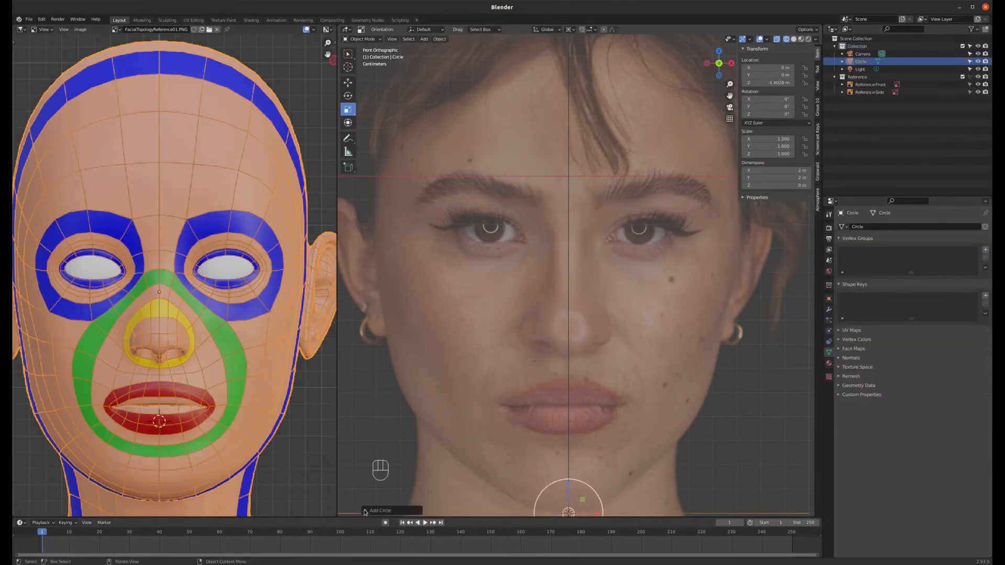
click(366, 510)
double_click(432, 428)
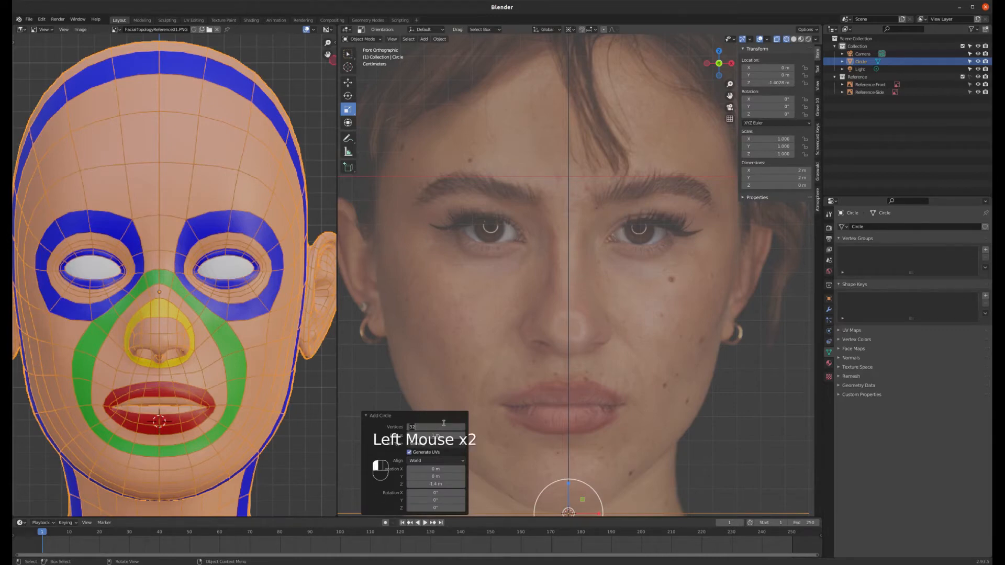
text(11)
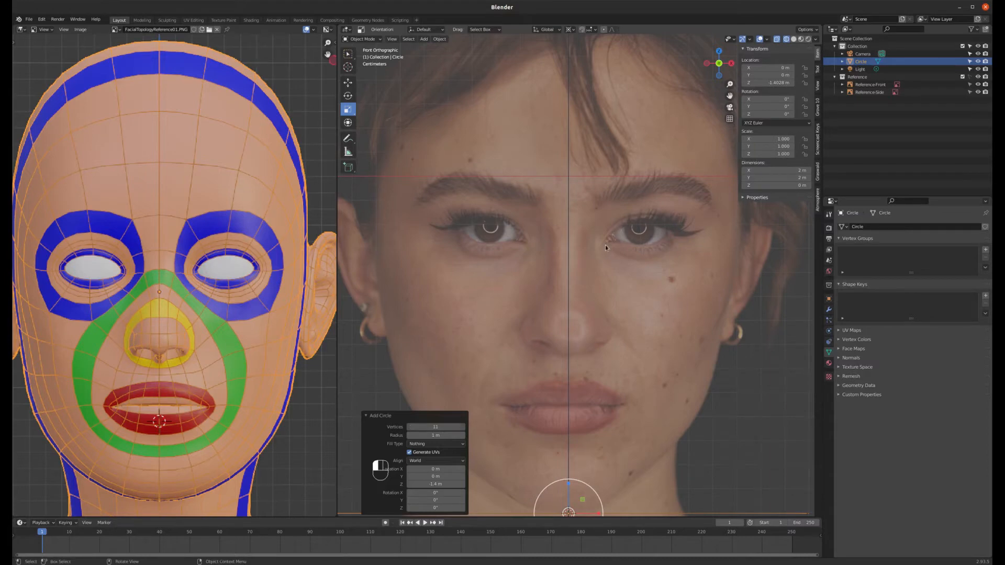
- Rotate the new circle 90° about the X axis so it faces the front view
middle_drag(605, 244, 585, 293)
scroll(607, 236, down, 4)
scroll(623, 385, up, 2)
middle_drag(622, 385, 633, 373)
key(KP_1)
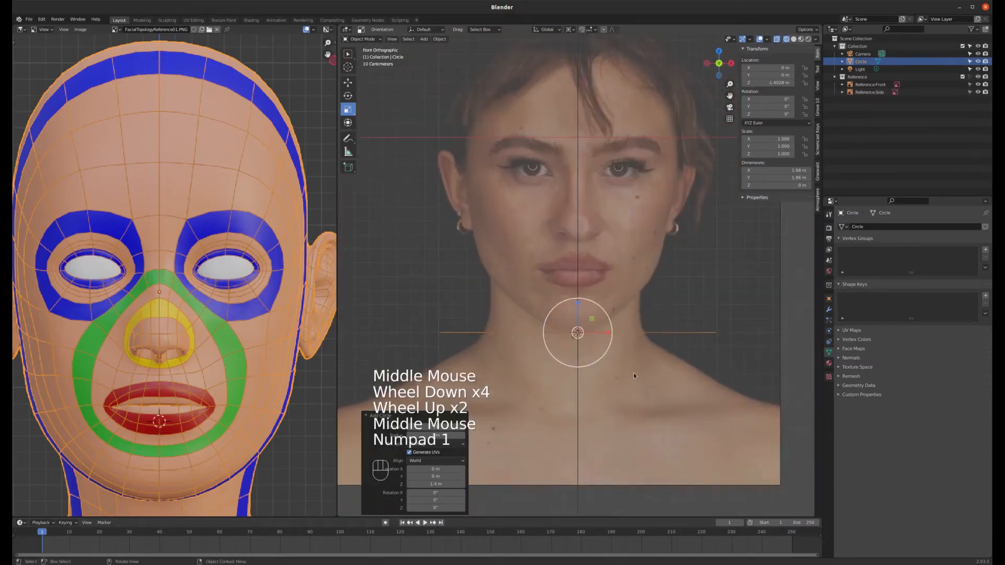
text(rx90)
key(Return)
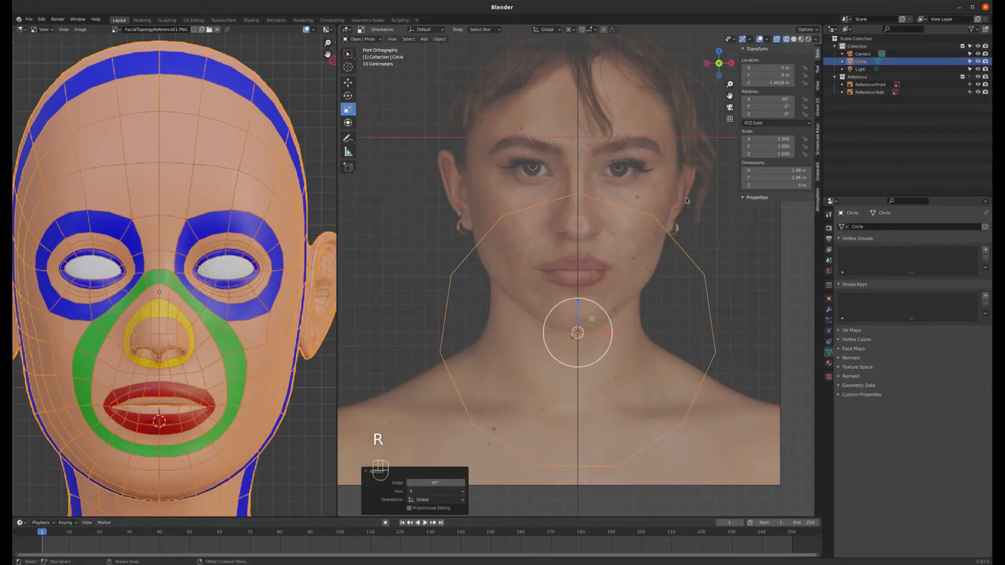
- Scale the circle to about 0.153 and raise it about 1.15 m along Z to eye level between the eyes
key(s)
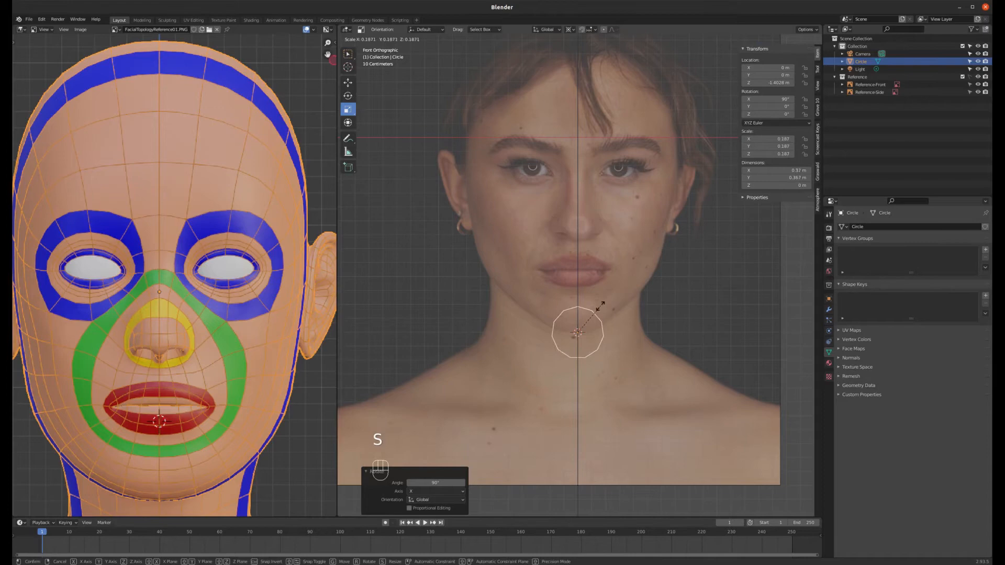
click(596, 312)
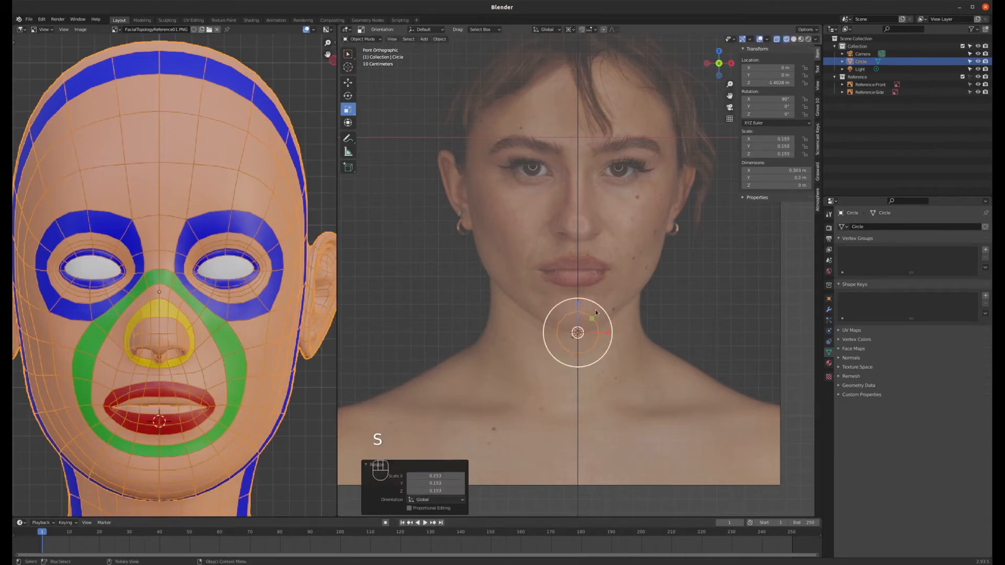
key(g)
key(z)
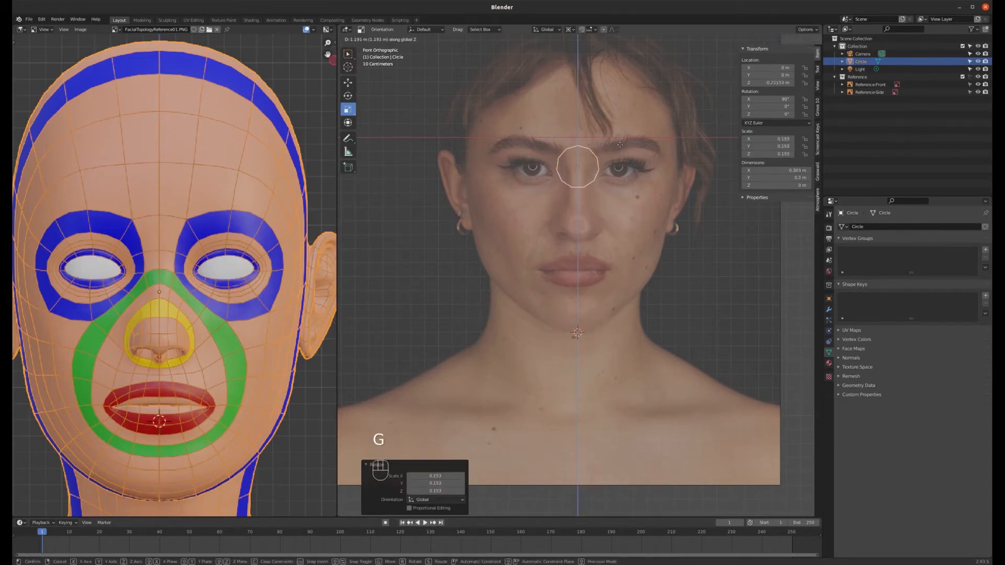
click(596, 128)
scroll(585, 173, up, 5)
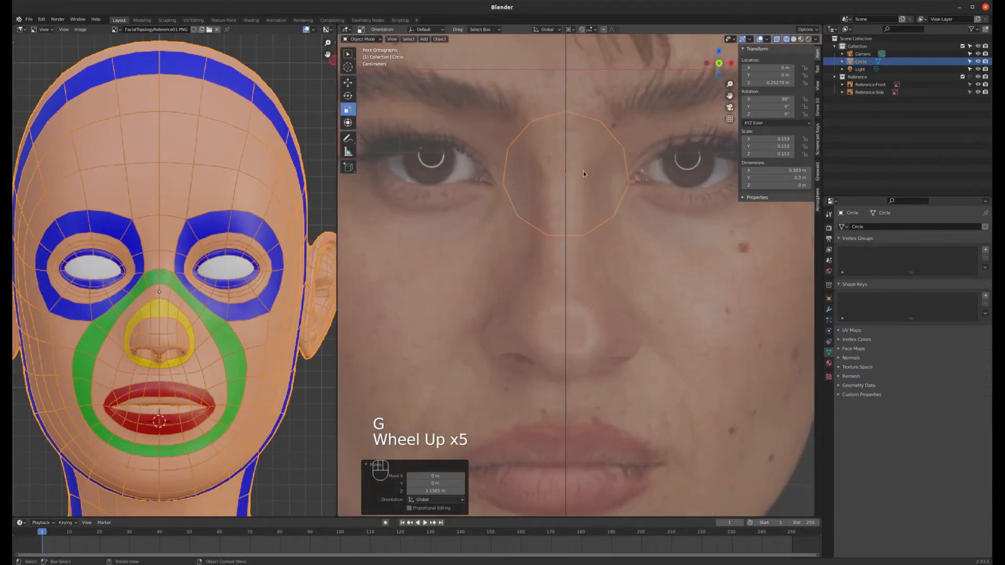
scroll(588, 225, down, 3)
scroll(600, 203, up, 3)
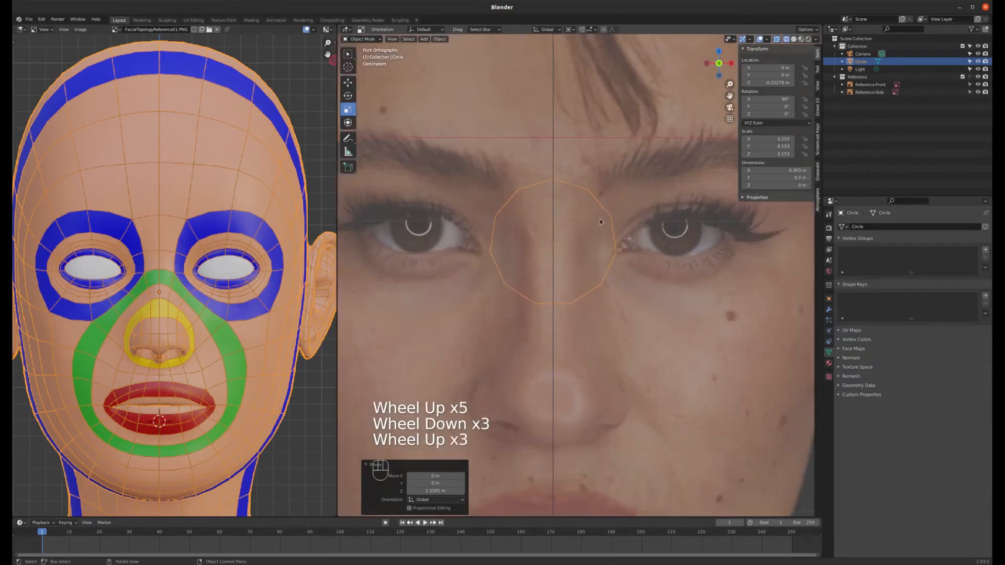
- Add a Mirror modifier to the circle
click(828, 309)
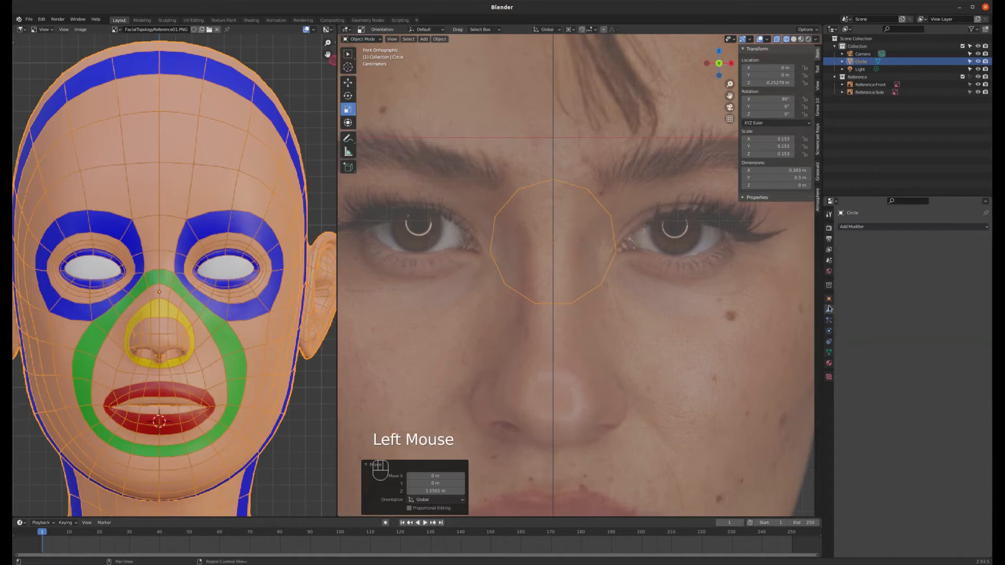
click(882, 228)
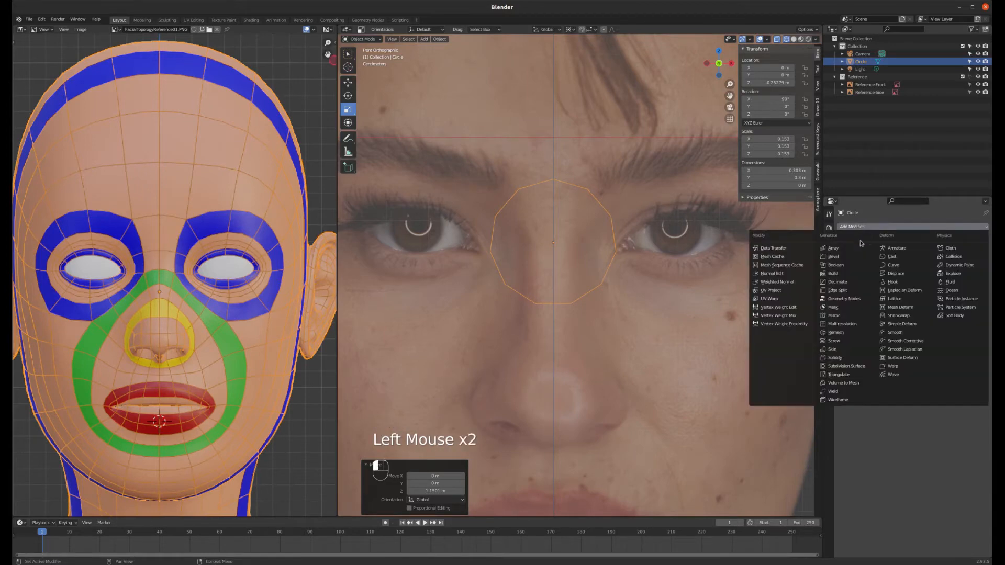
click(836, 316)
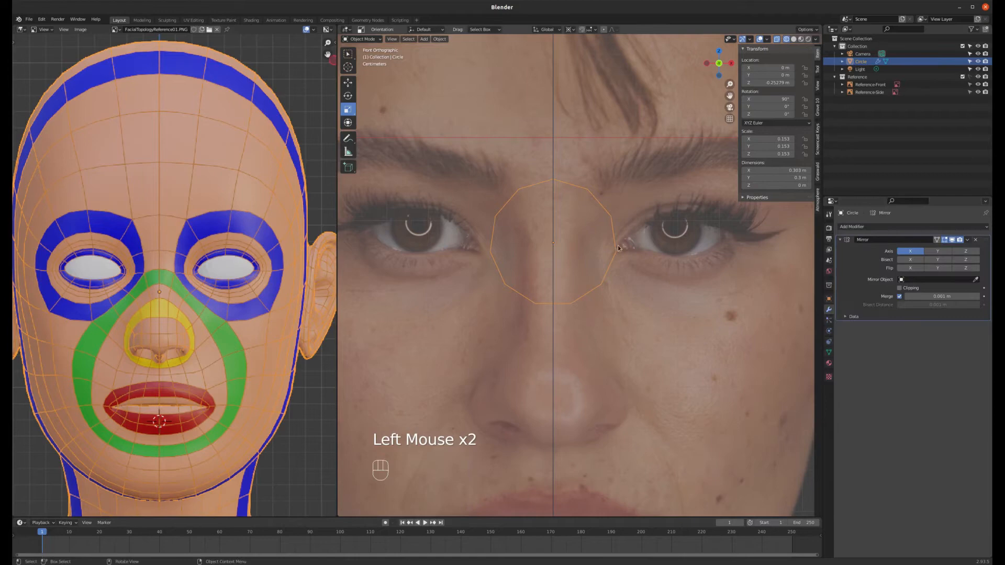
- In Edit Mode, move the whole circle about 0.30 m along X over the eye on the positive X side
key(Tab)
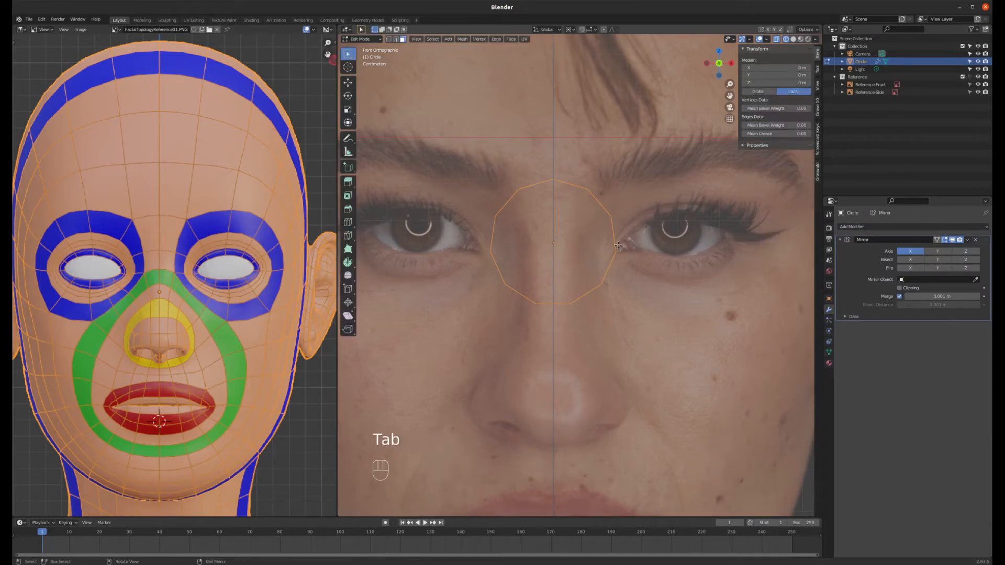
scroll(574, 262, down, 2)
scroll(516, 240, up, 1)
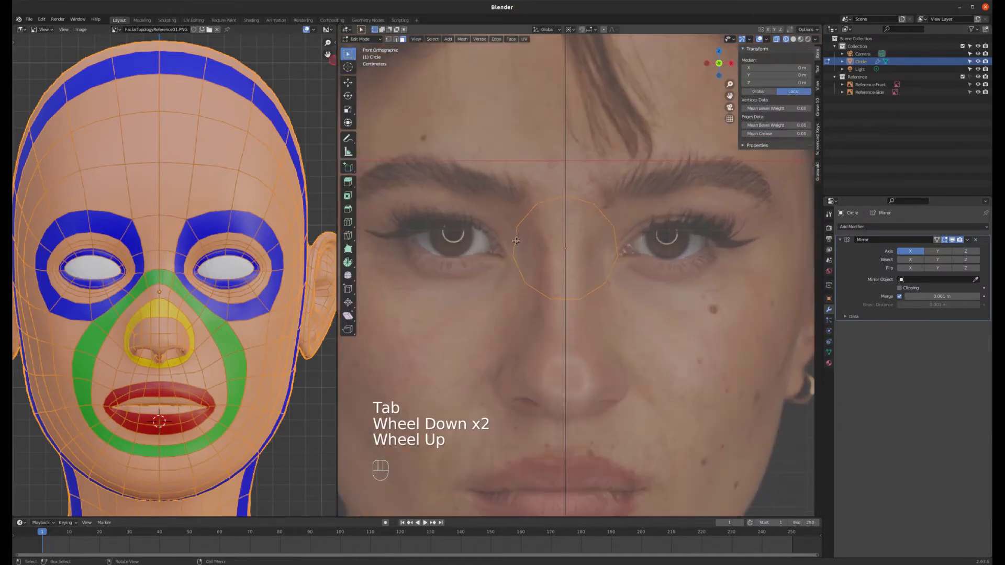
scroll(549, 248, down, 1)
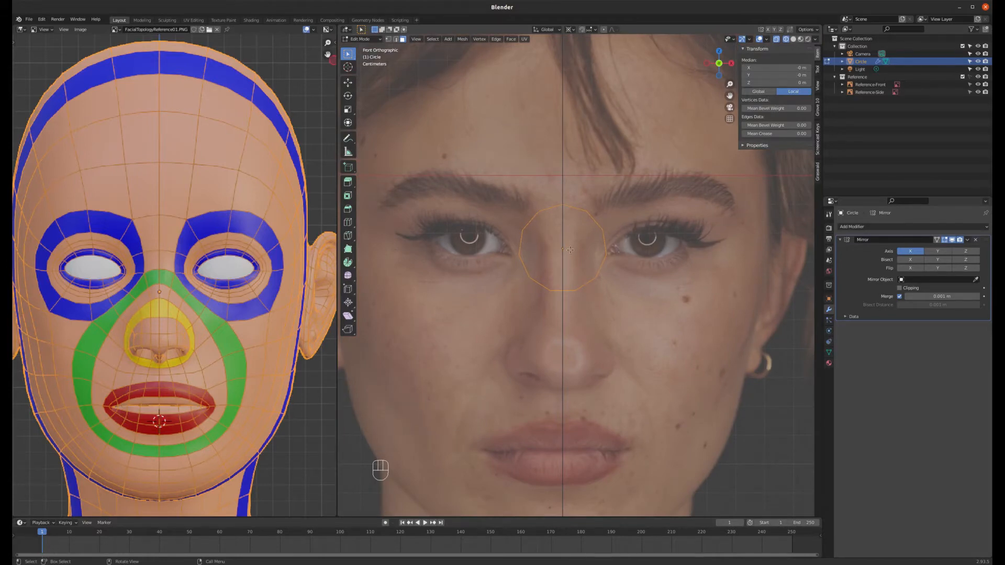
key(g)
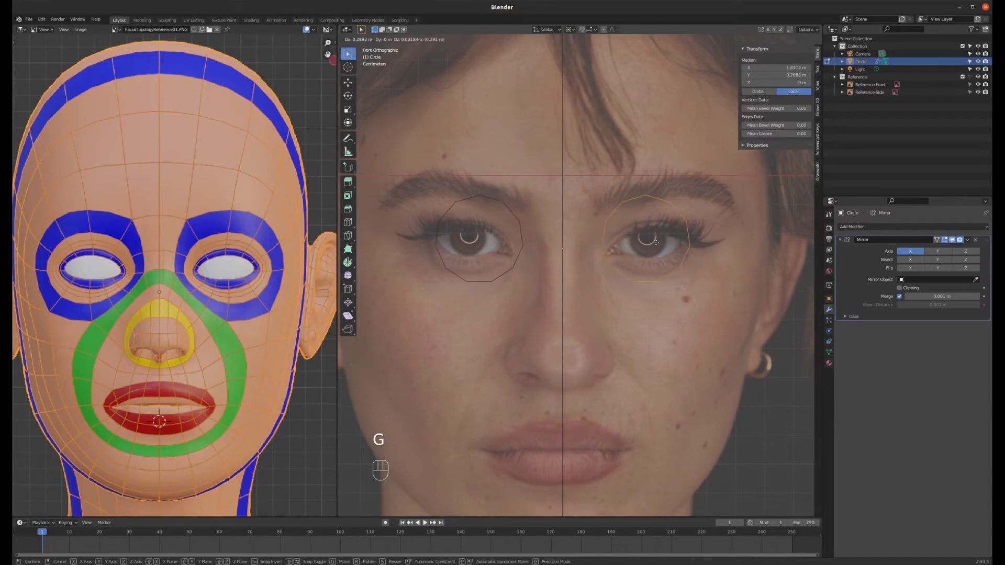
click(658, 249)
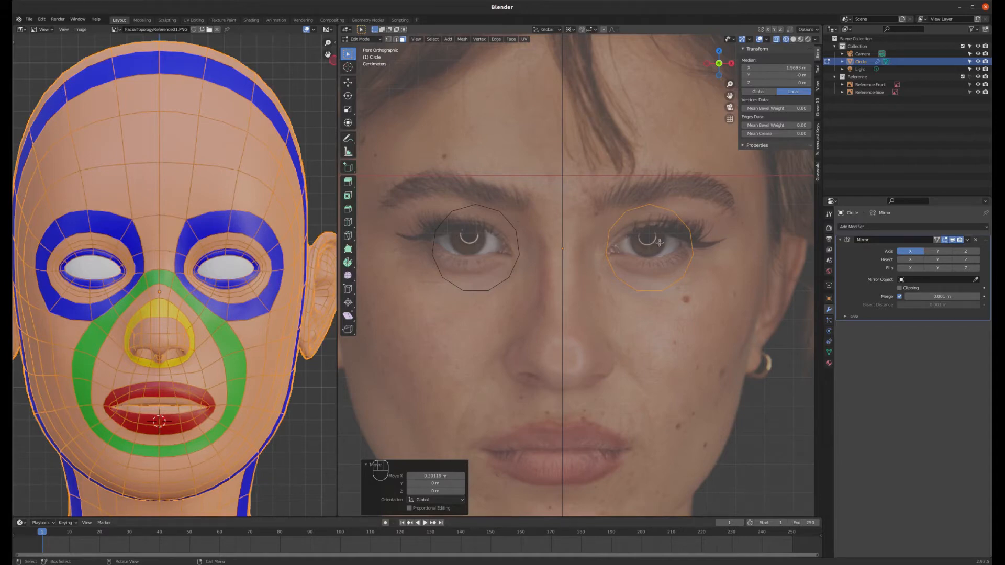
- In vertex selection mode, move the vertex just above the inner eye corner onto the start of the upper lid edge
scroll(659, 243, up, 2)
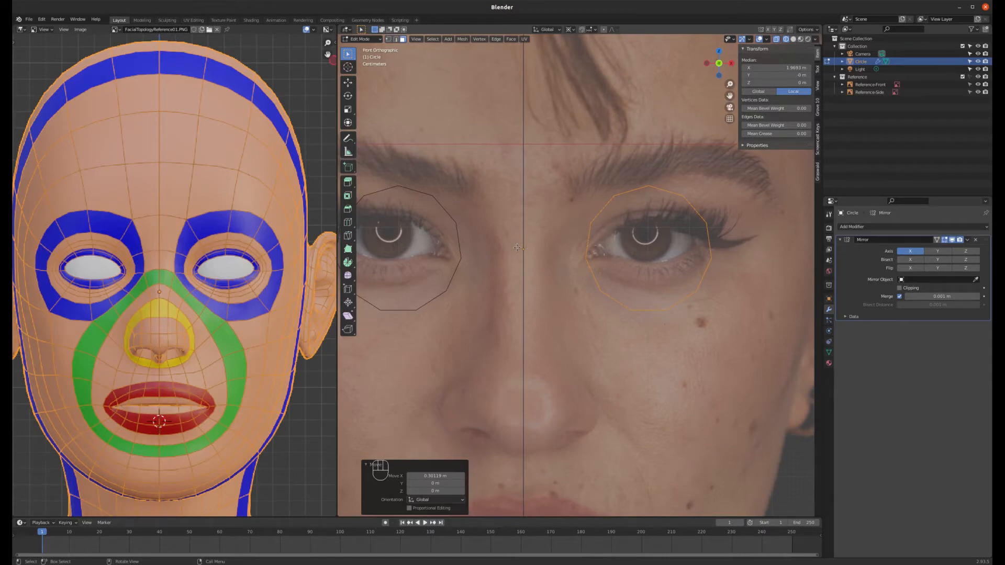
scroll(517, 248, up, 1)
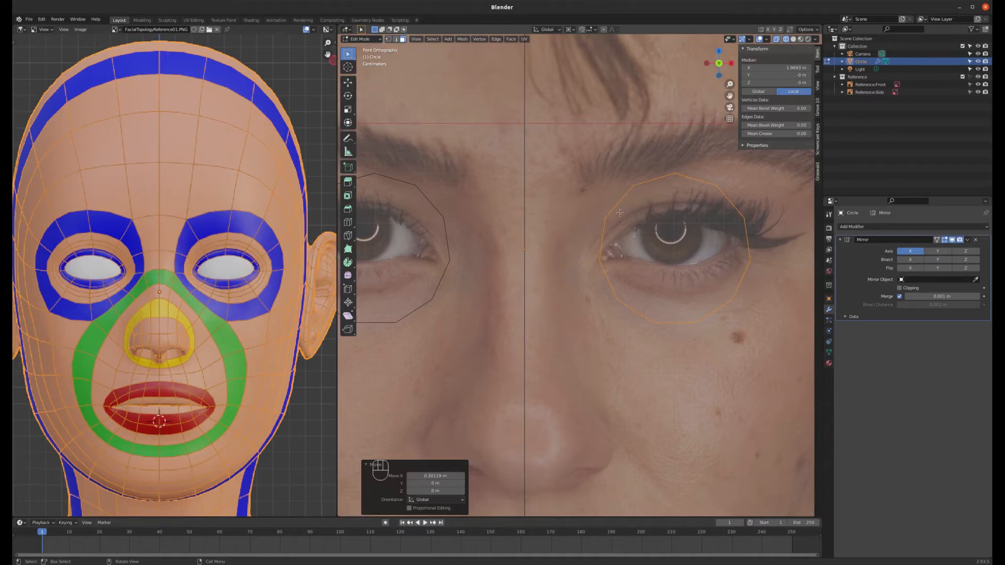
scroll(619, 209, down, 1)
key(1)
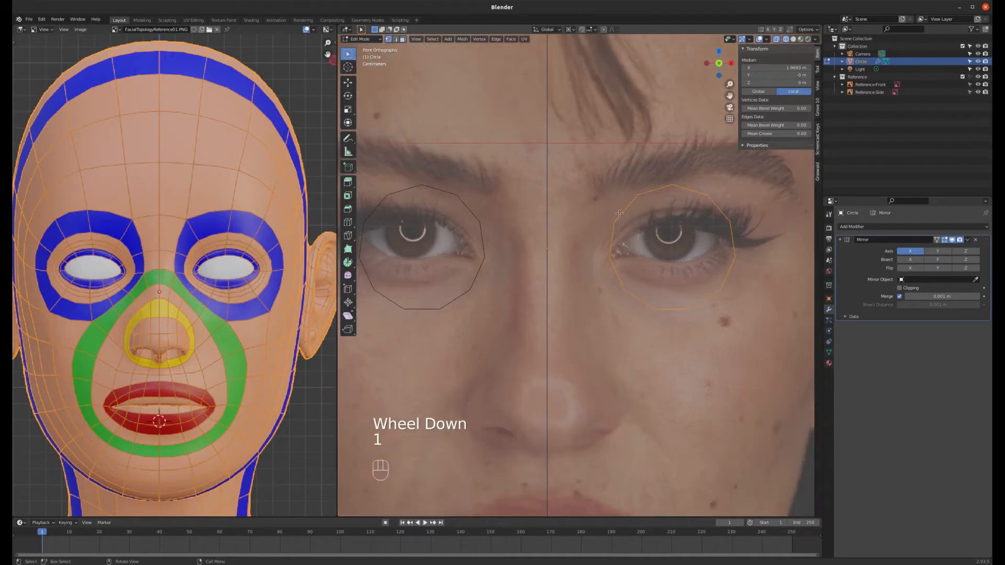
click(615, 224)
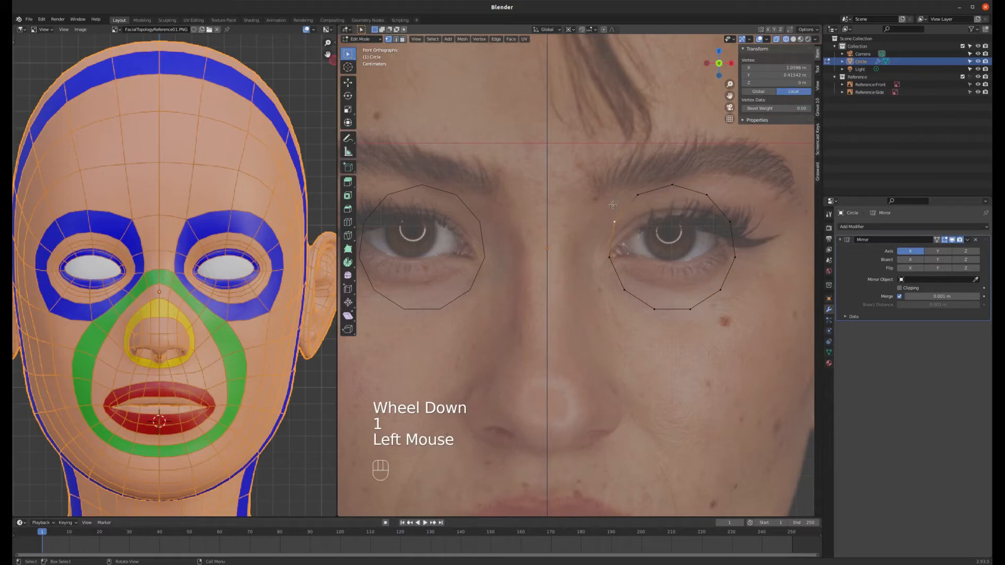
key(g)
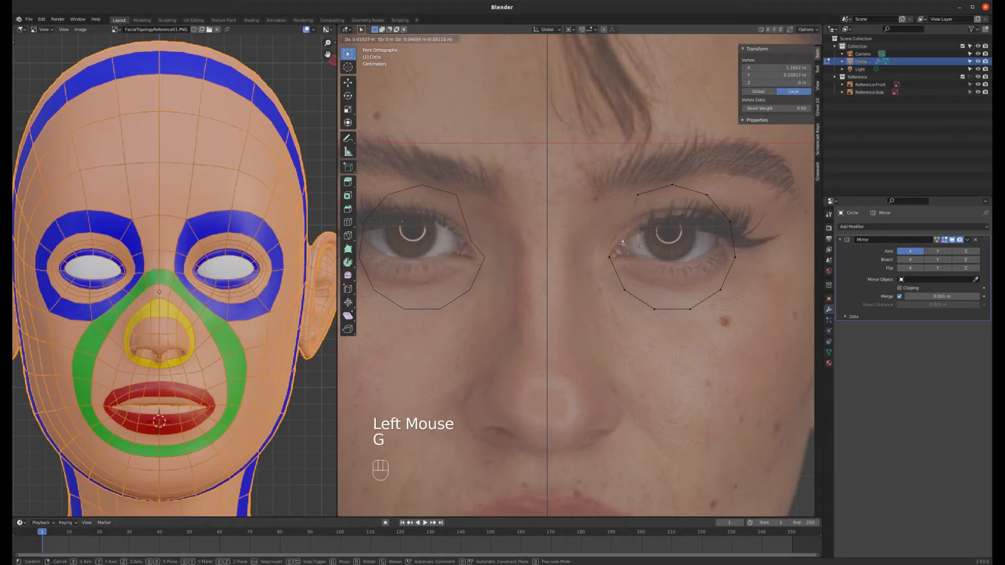
click(635, 246)
- Following the guide's eye loop, move the next two upper vertices onto the upper lid edge, ending above the iris
scroll(203, 273, up, 3)
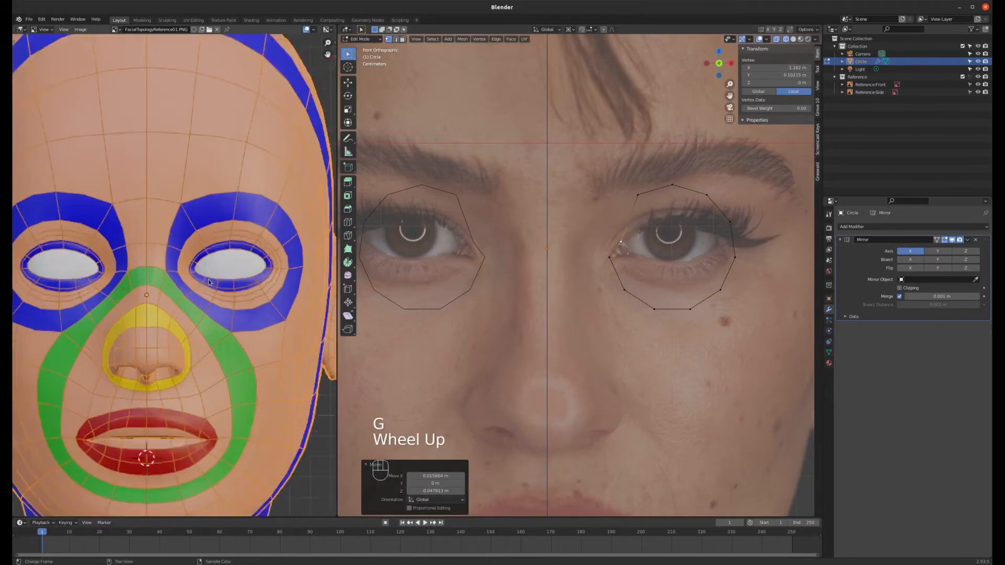
scroll(153, 279, down, 2)
scroll(153, 279, down, 1)
scroll(293, 244, up, 2)
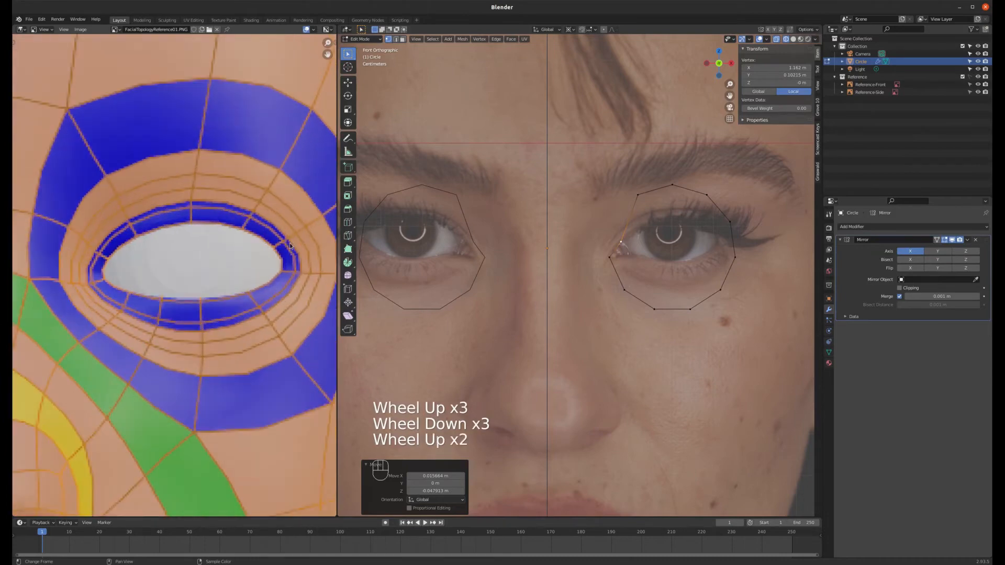
click(637, 195)
key(g)
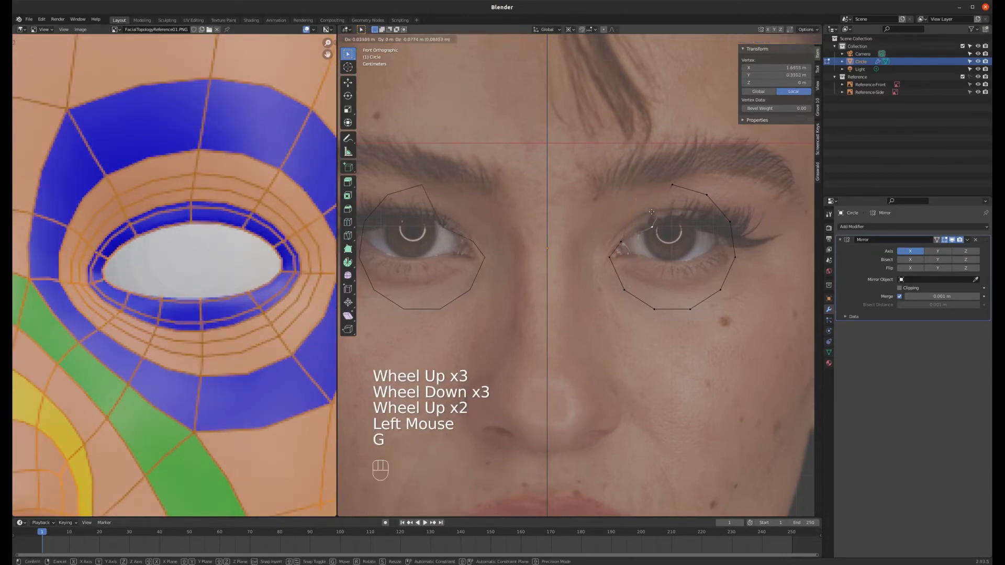
click(643, 211)
click(673, 186)
key(g)
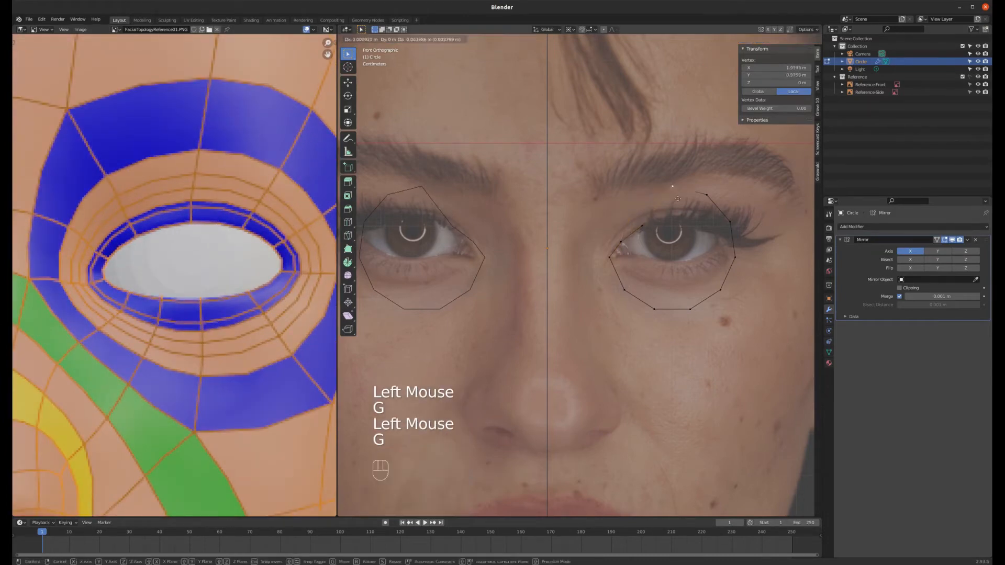
click(675, 223)
- Move the two upper vertices on the outer side of the iris down onto the upper lid edge
click(706, 201)
key(g)
click(701, 230)
key(g)
click(710, 232)
key(g)
click(729, 247)
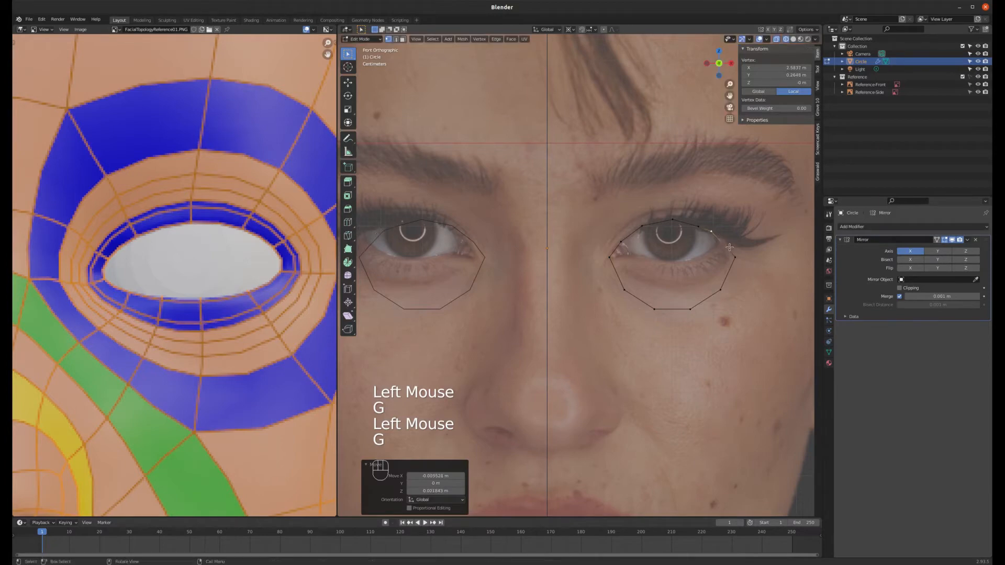
- Place one vertex at the outer eye corner and the one below it on the outer end of the lower lid
click(734, 256)
key(g)
click(727, 230)
click(722, 292)
key(g)
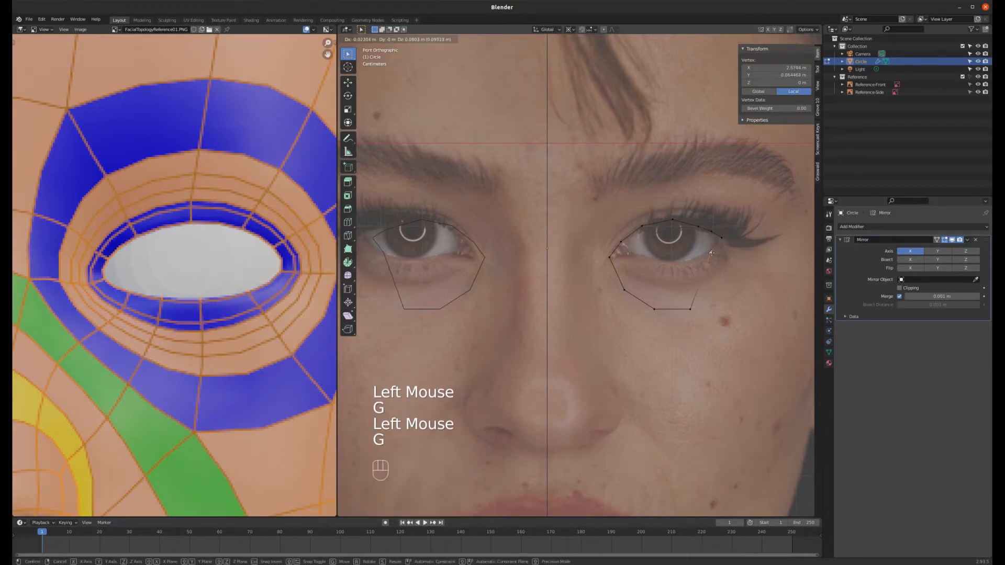
click(708, 255)
- Move the remaining three bottom vertices up onto the lower lid edge, working from below the iris toward the inner corner
click(689, 309)
key(g)
click(678, 262)
click(654, 309)
key(g)
click(651, 256)
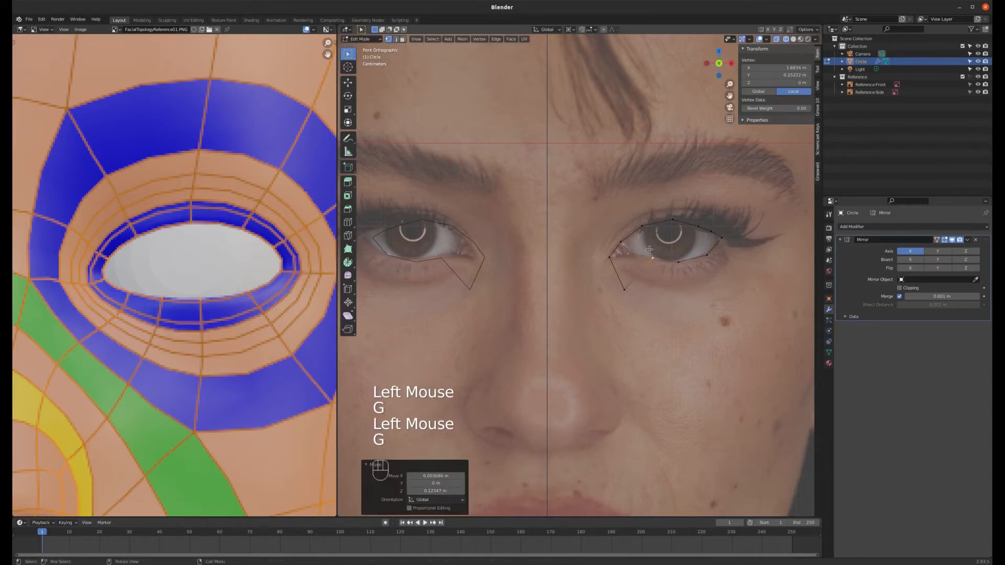
click(625, 285)
key(g)
click(644, 255)
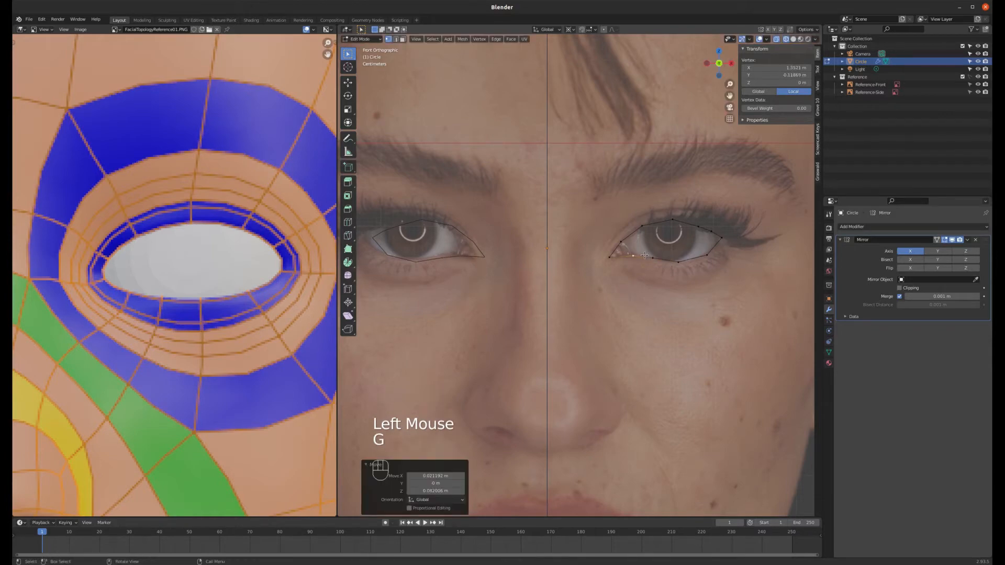
scroll(644, 255, down, 3)
scroll(645, 259, up, 2)
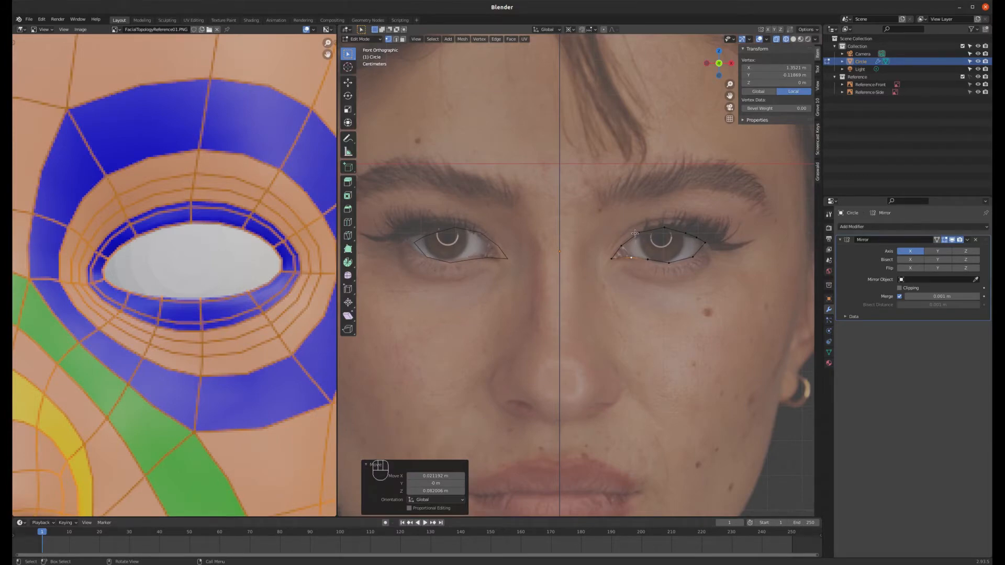
- Select the whole eye loop and move it forward along Y onto the eye in the side reference
scroll(685, 253, down, 2)
scroll(672, 252, up, 3)
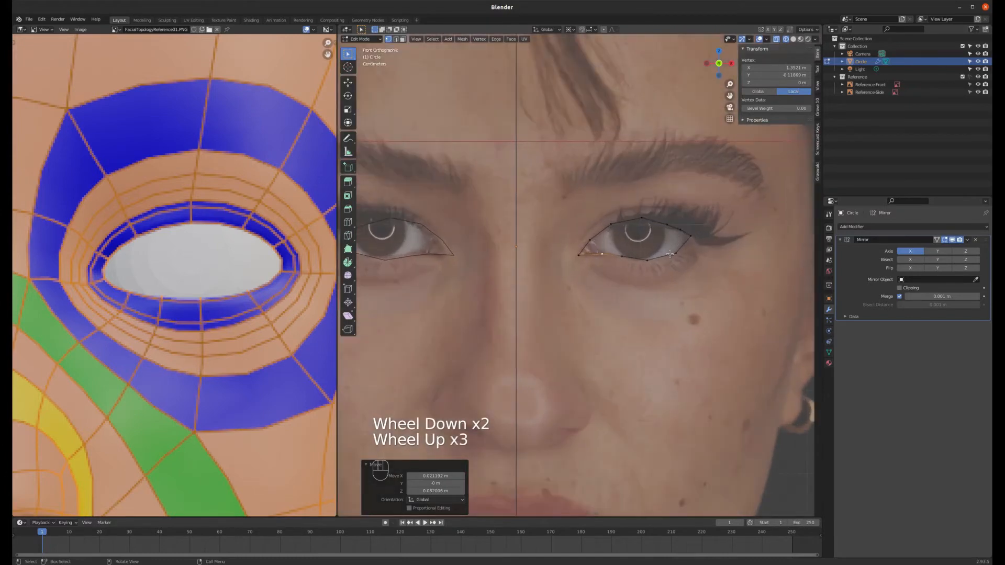
alt+click(670, 255)
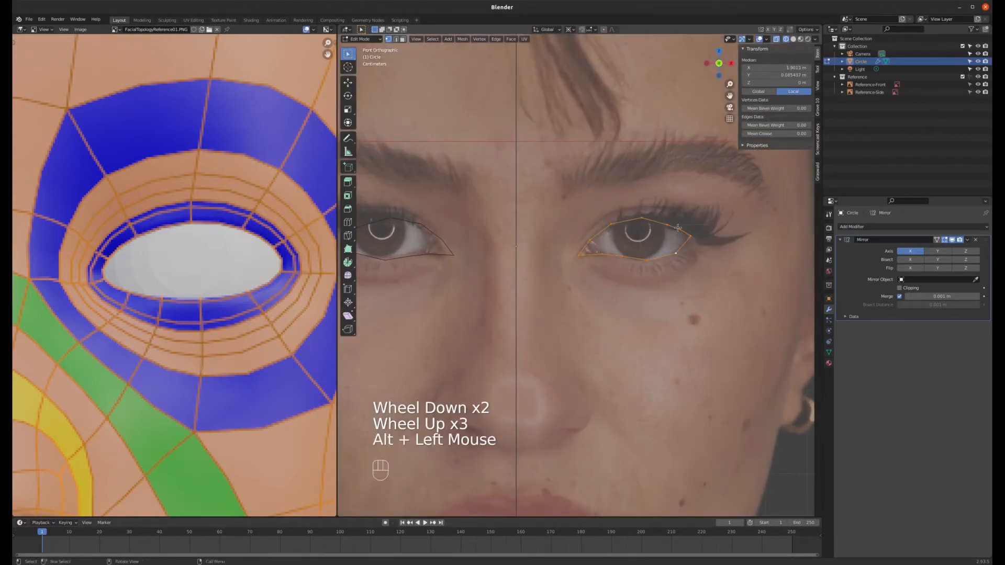
key(KP_3)
scroll(675, 225, down, 3)
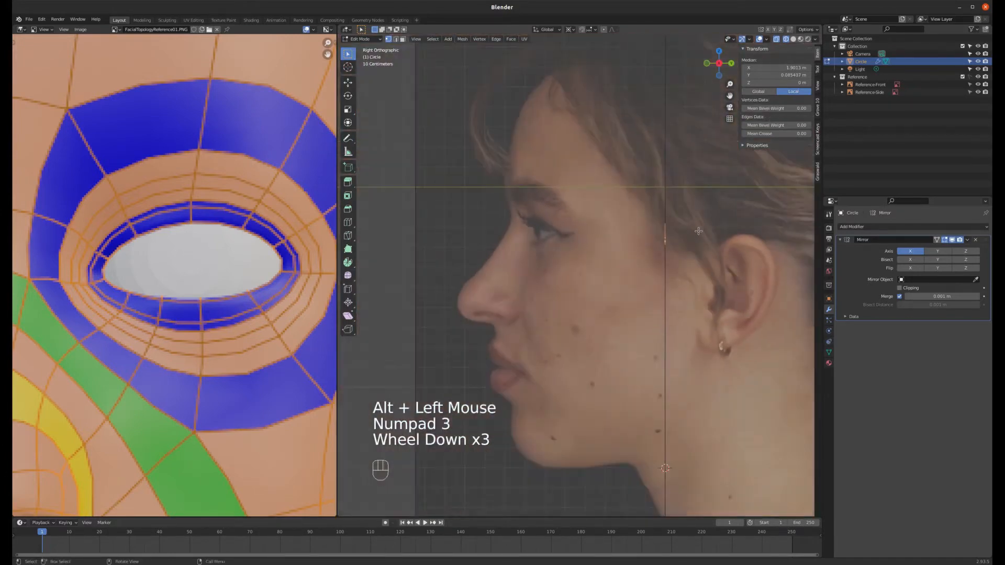
key(g)
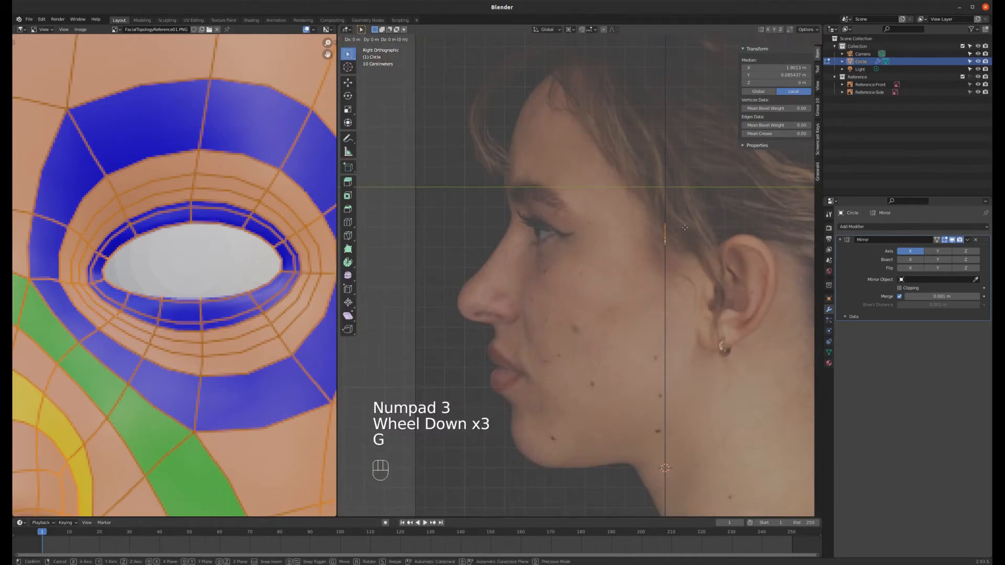
key(y)
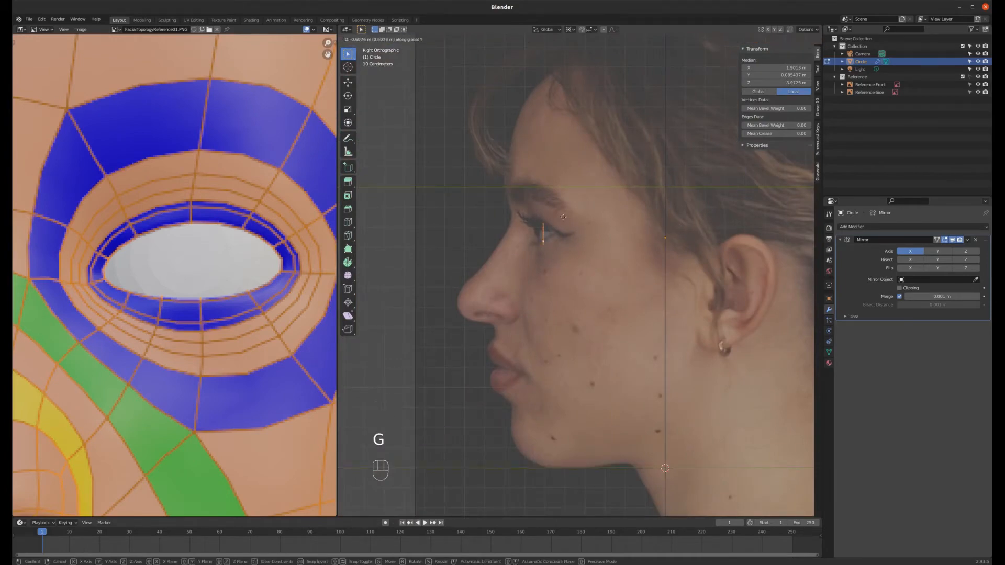
click(559, 216)
- Move the outer eye corner vertex back along Y by about 0.083 m to match the side reference
scroll(554, 225, up, 3)
middle_drag(555, 231, 561, 254)
click(564, 250)
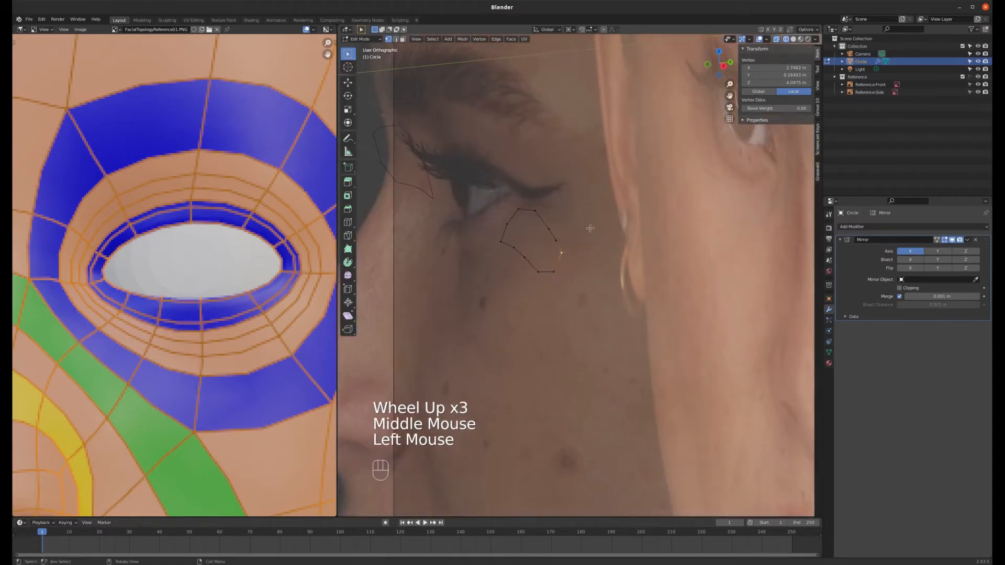
key(KP_3)
key(g)
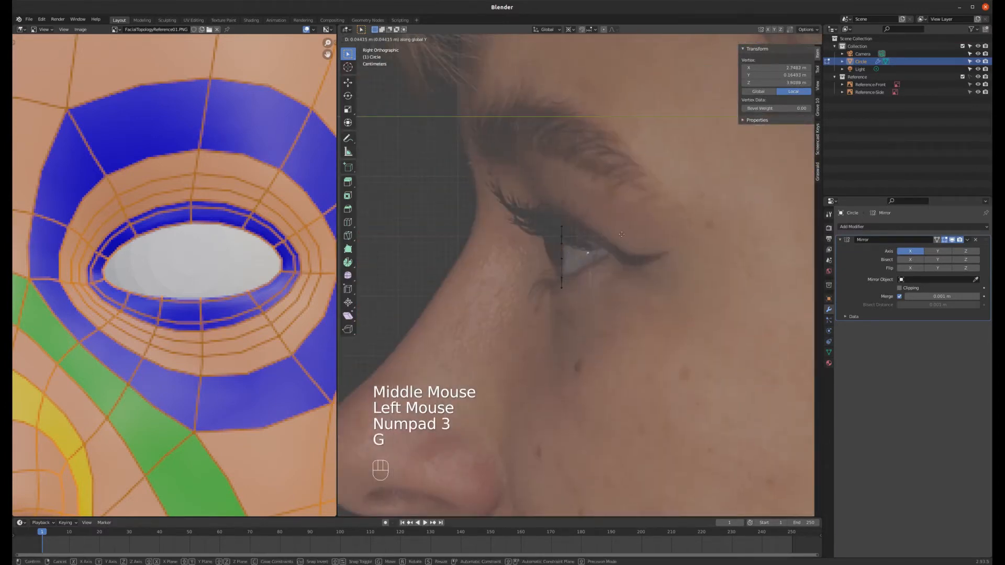
click(628, 235)
- Move the two vertices adjacent to the outer eye corner back along Y by about 0.026 m
middle_drag(628, 235, 556, 244)
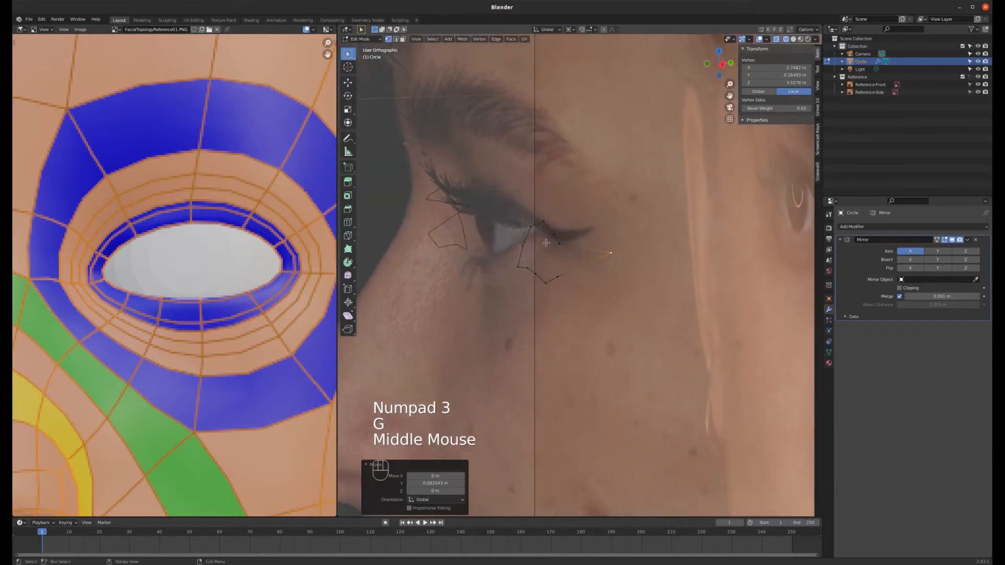
click(558, 243)
shift+click(557, 276)
key(KP_3)
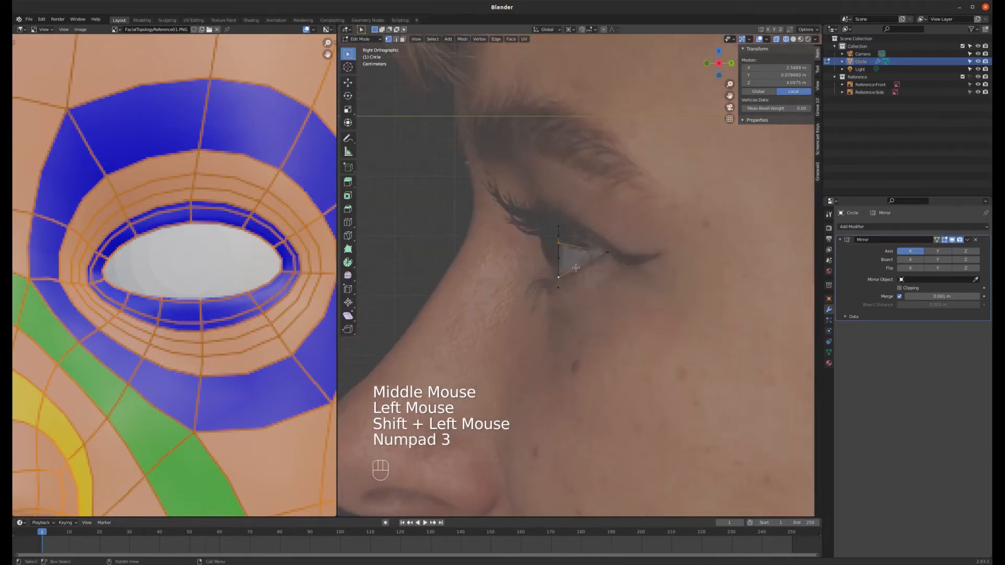
key(g)
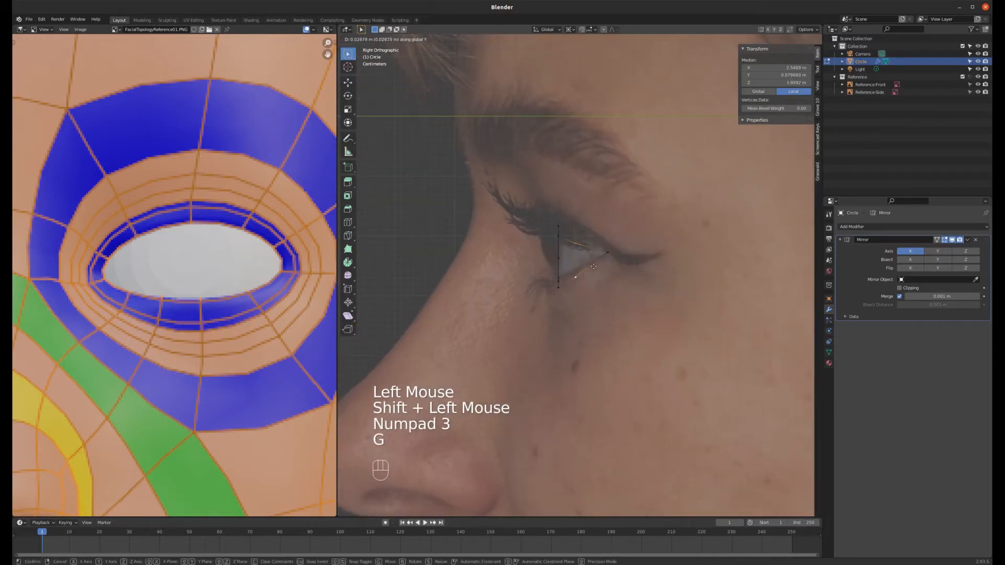
click(593, 267)
- Move the inner eye corner vertex back along Y by about 0.015 m, using the side reference
middle_drag(594, 266, 594, 248)
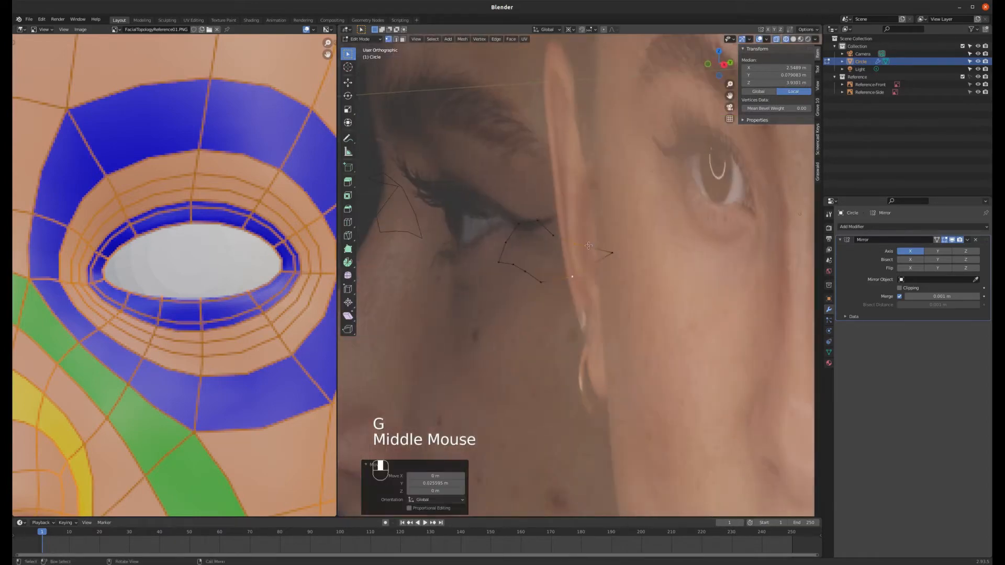
click(519, 223)
middle_drag(549, 222, 533, 231)
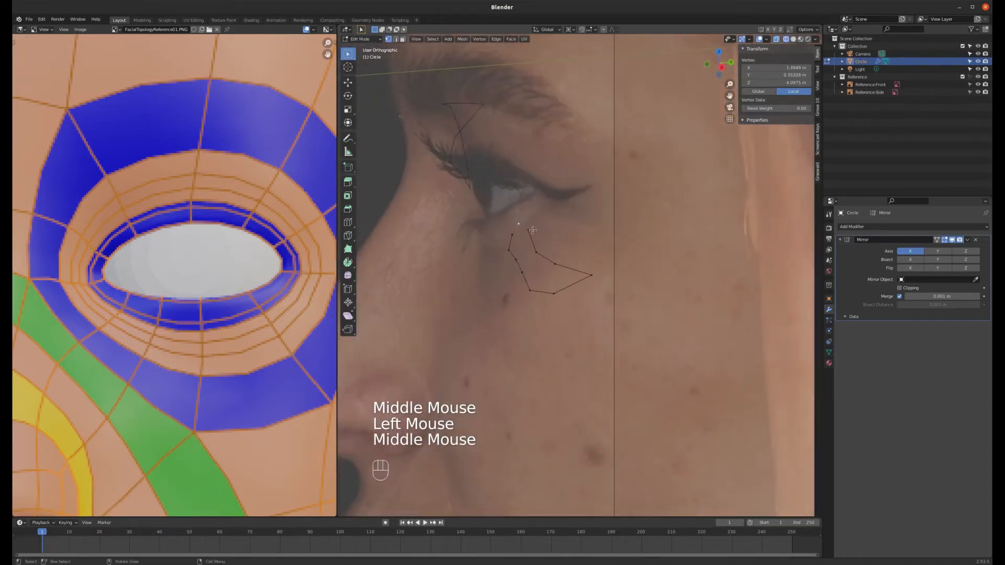
click(507, 250)
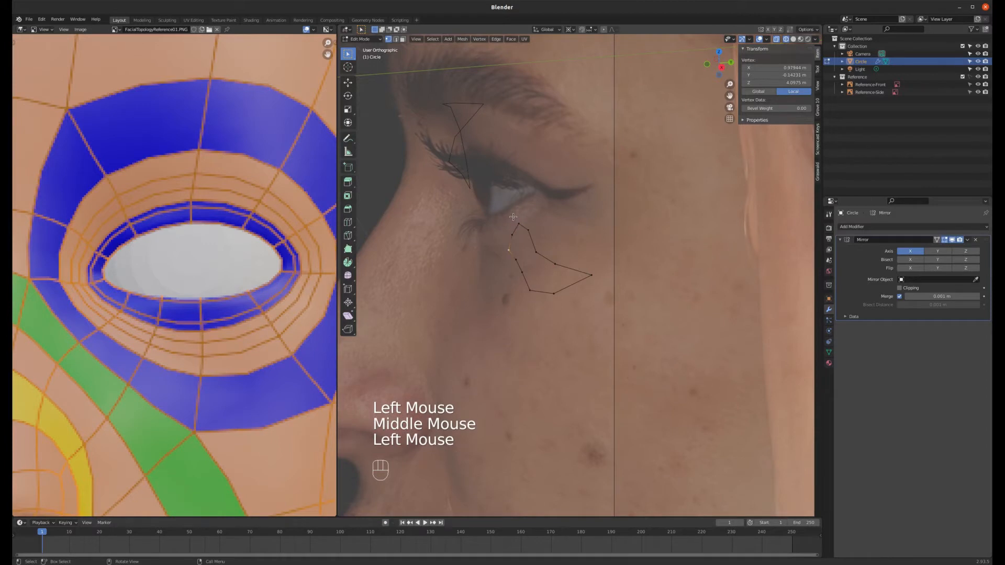
key(KP_3)
key(g)
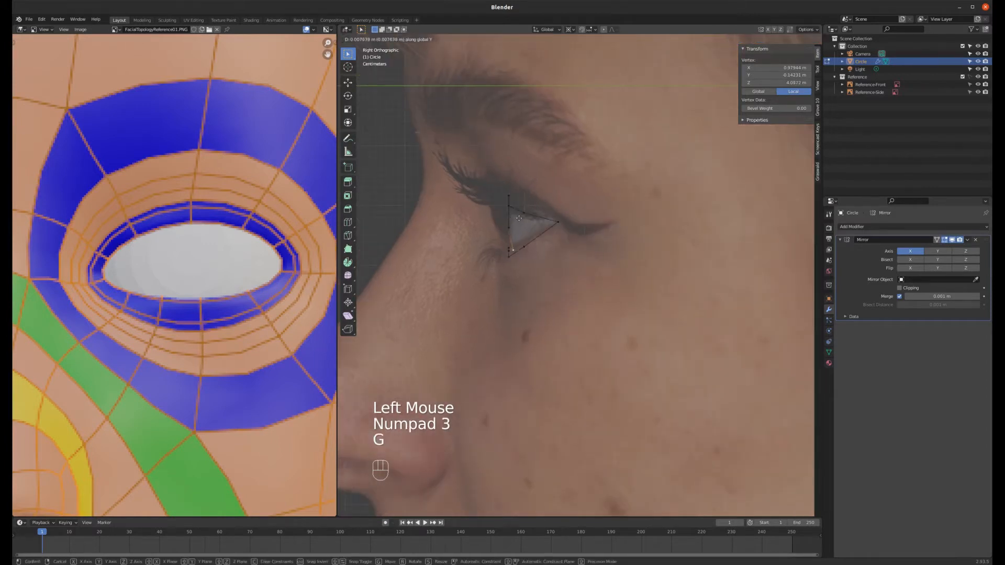
click(523, 172)
- Move the two vertices adjacent to the inner eye corner back along Y by about 0.006 m
middle_drag(523, 173, 534, 194)
click(535, 194)
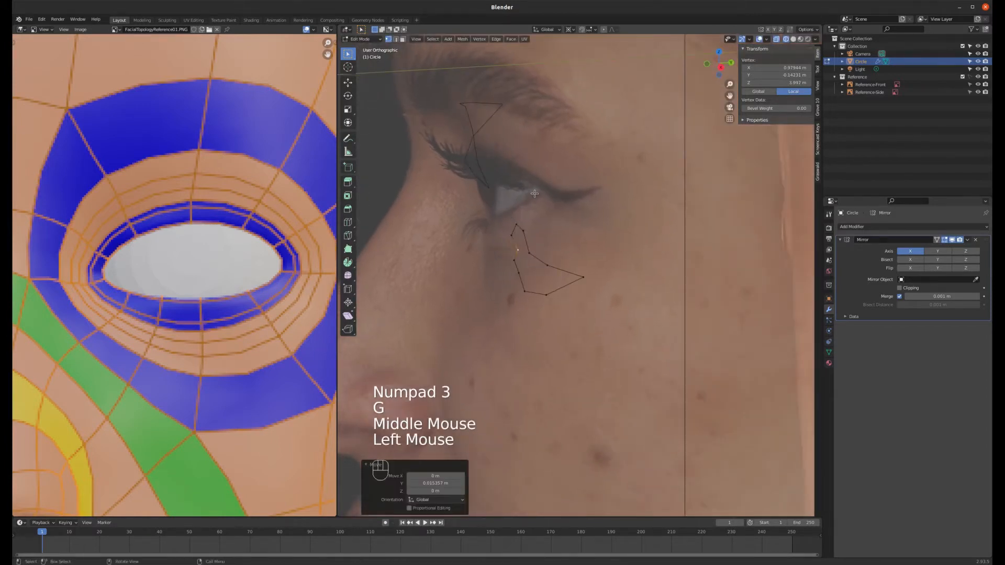
click(515, 260)
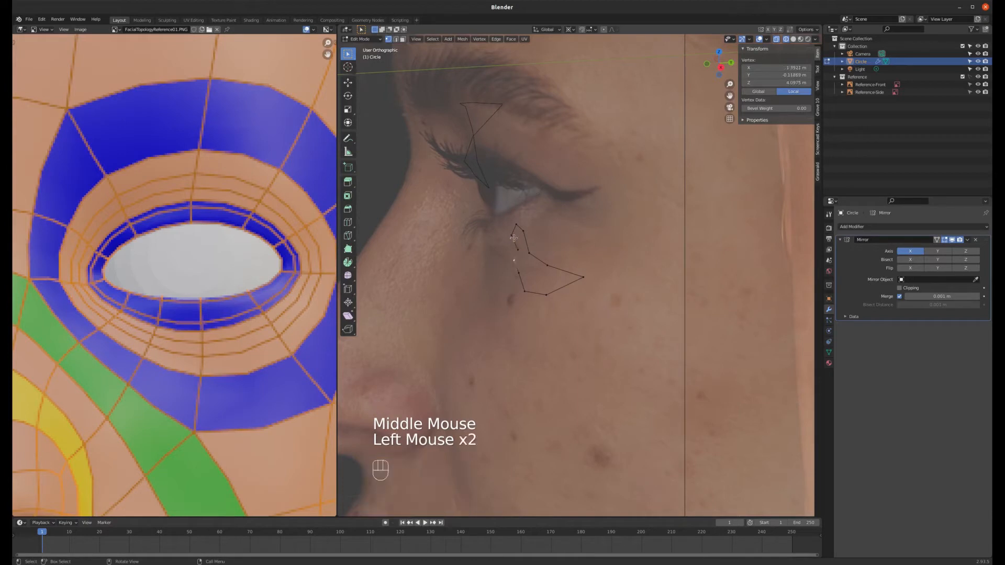
shift+click(517, 250)
key(KP_3)
key(g)
key(y)
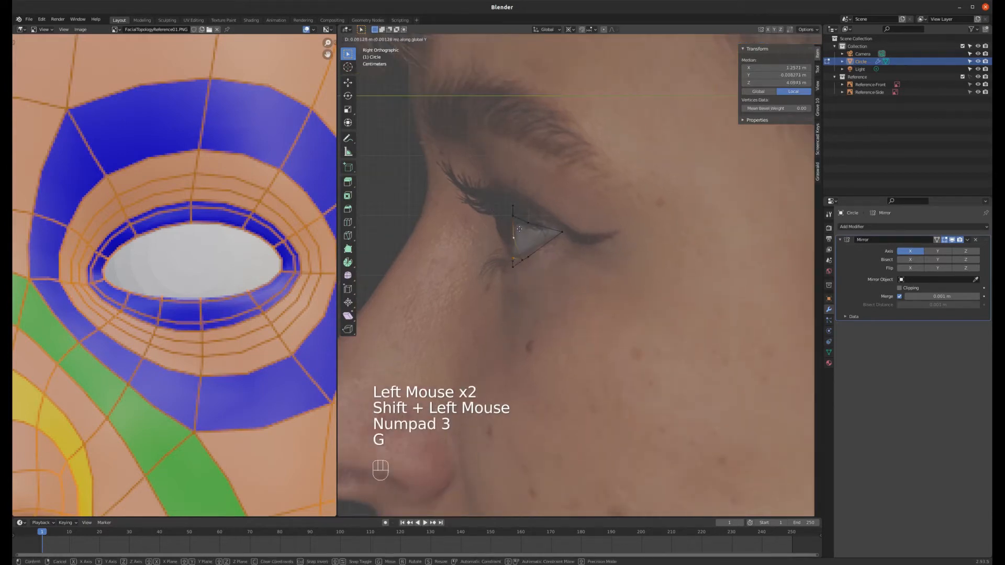
click(522, 229)
- Pull the upper lid's topmost vertex about 0.043 m forward along Y, and its outer neighbour forward to continue the lid's curve
click(515, 205)
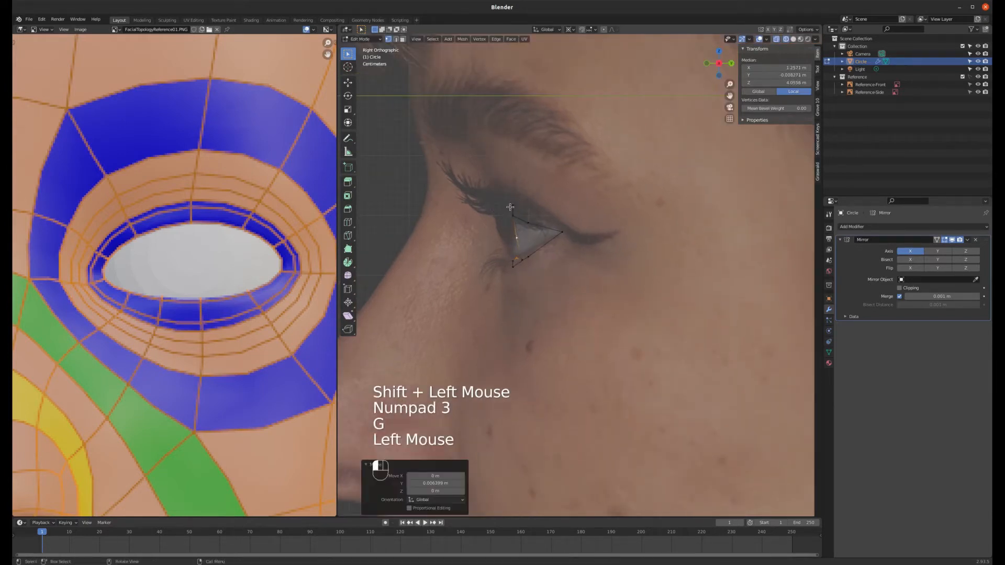
key(g)
key(y)
click(493, 180)
middle_drag(492, 180, 556, 176)
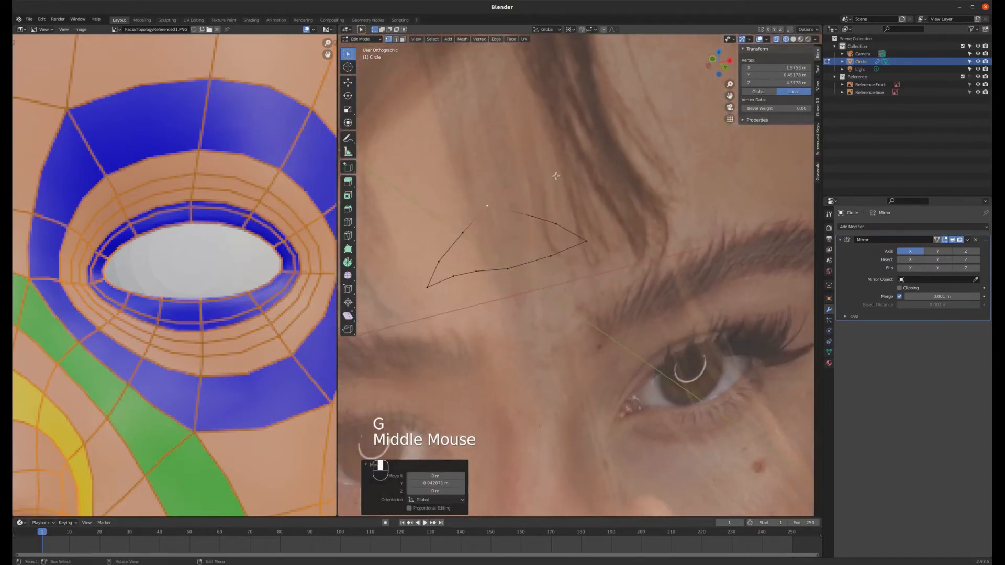
click(533, 215)
middle_drag(533, 214, 567, 166)
key(g)
key(y)
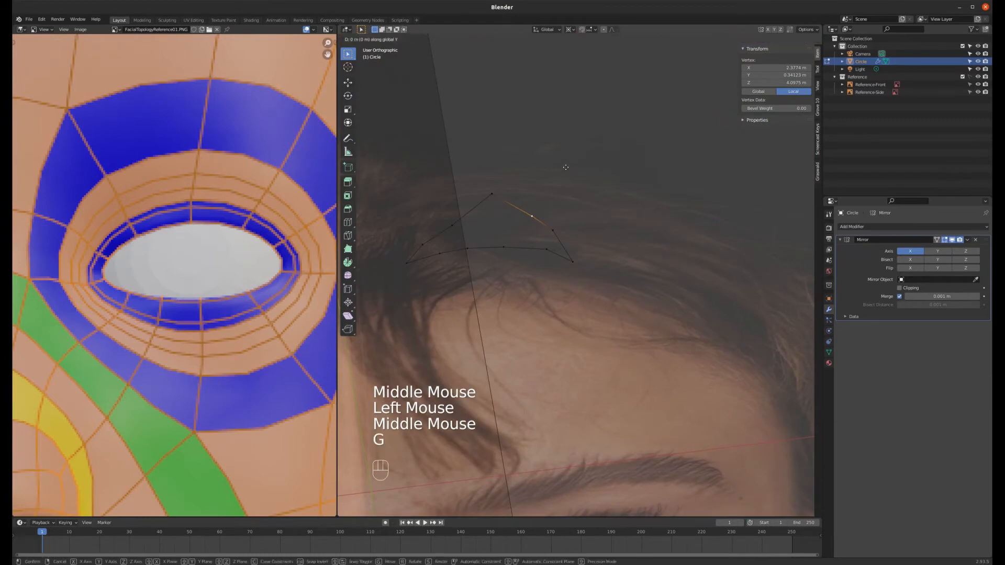
click(563, 159)
- Move the two upper lid vertices between the topmost vertex and the inner corner forward along Y to round the lid
click(450, 224)
key(g)
key(y)
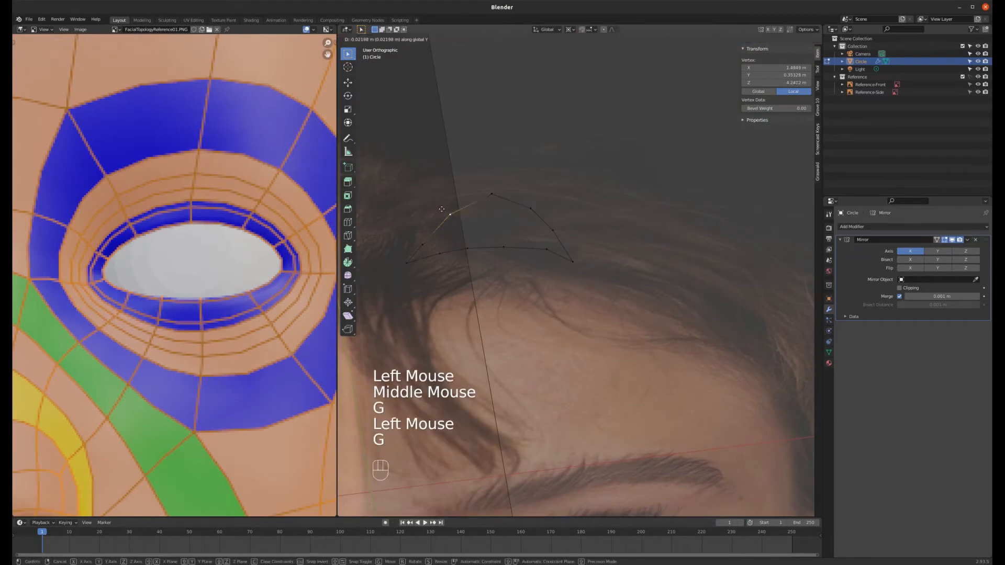
click(441, 208)
click(422, 244)
key(g)
key(y)
click(439, 233)
- Adjust the lower lid vertices between the inner corner and the iris along Y to give the lower lid a smooth curve
middle_drag(515, 212, 460, 265)
key(KP_3)
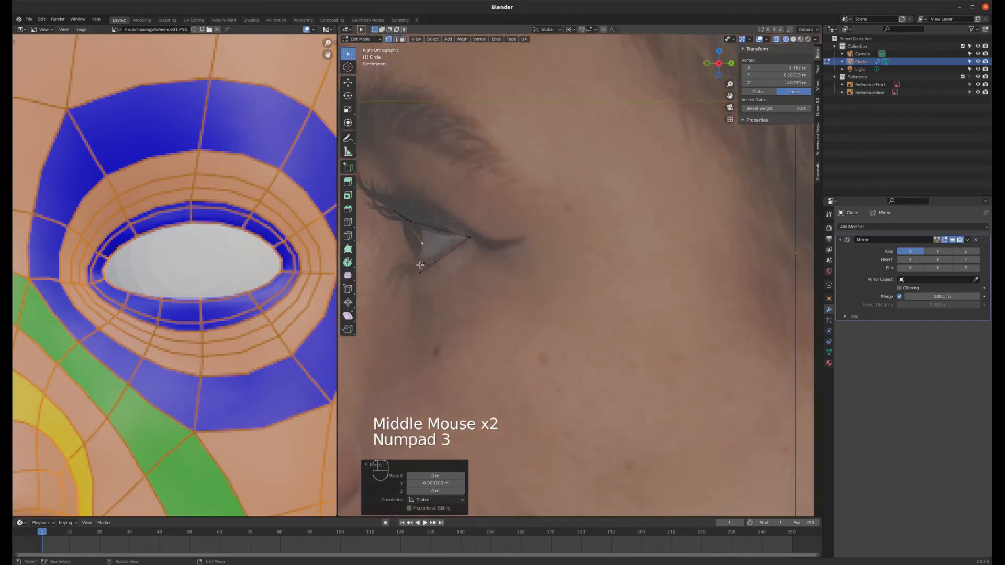
click(420, 265)
key(g)
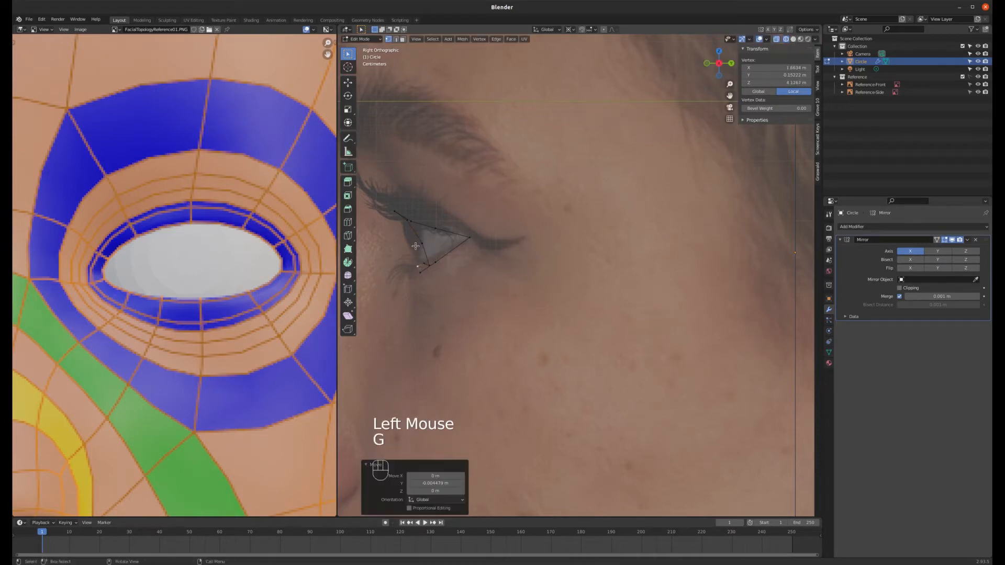
click(418, 250)
key(g)
middle_drag(421, 260, 419, 268)
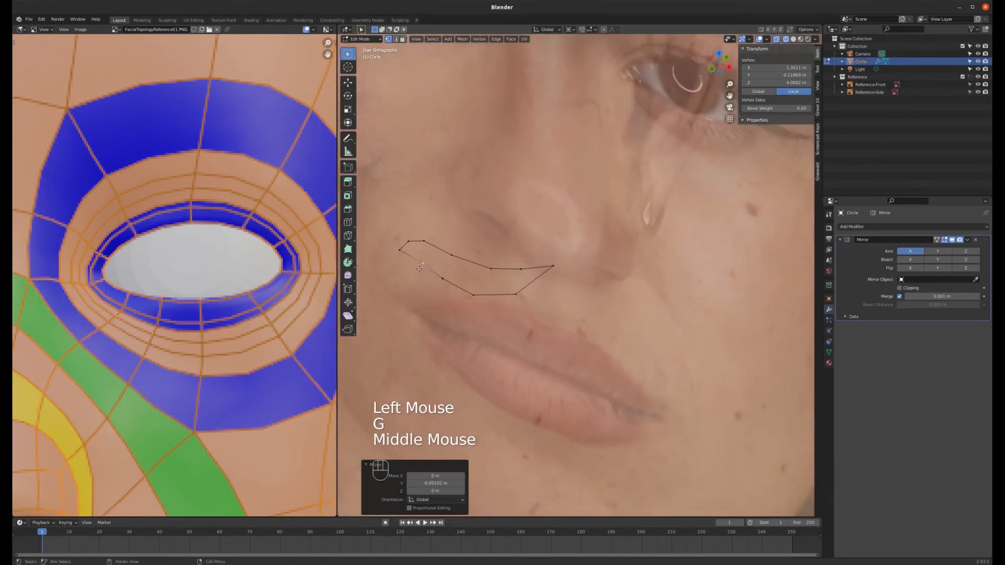
click(418, 268)
key(g)
click(443, 274)
key(g)
click(439, 280)
- Select the entire eye loop in the front view
middle_drag(439, 280, 475, 215)
key(KP_1)
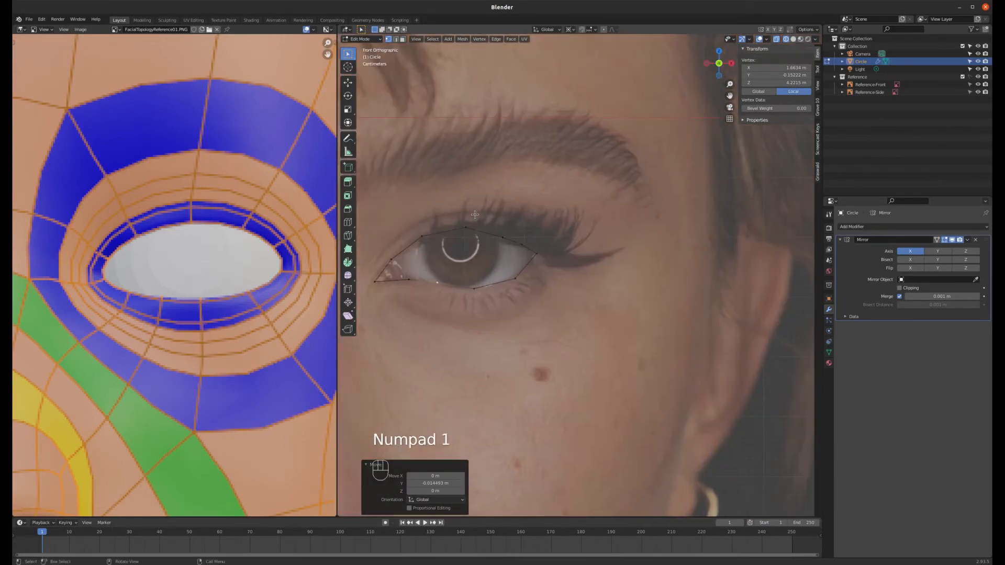
scroll(583, 215, down, 4)
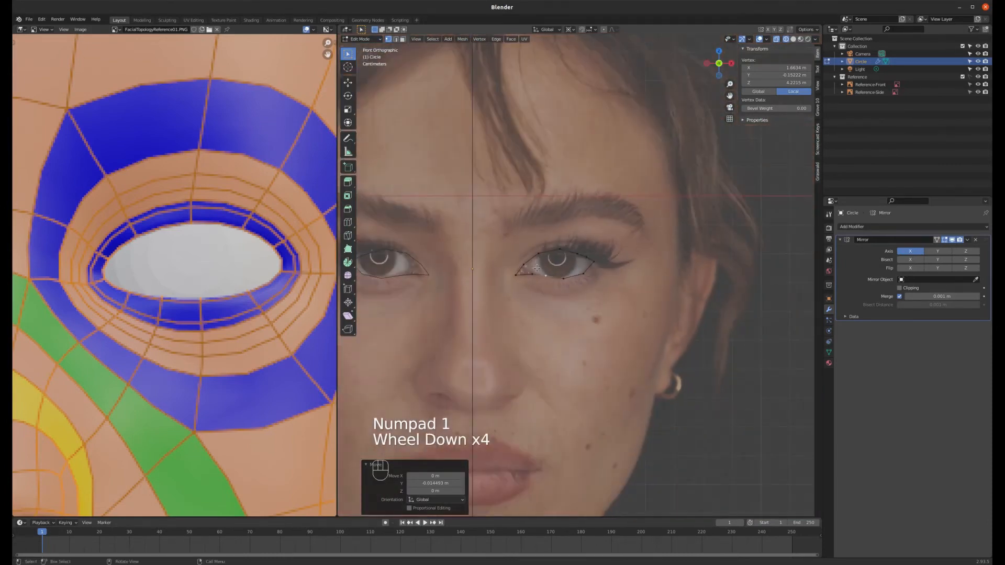
scroll(539, 270, up, 3)
key(a)
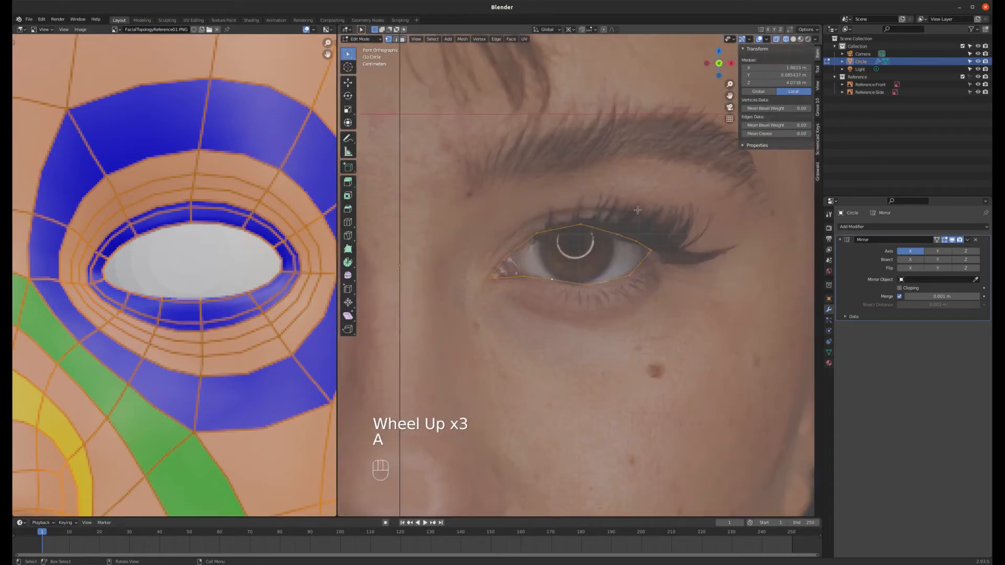
key(e)
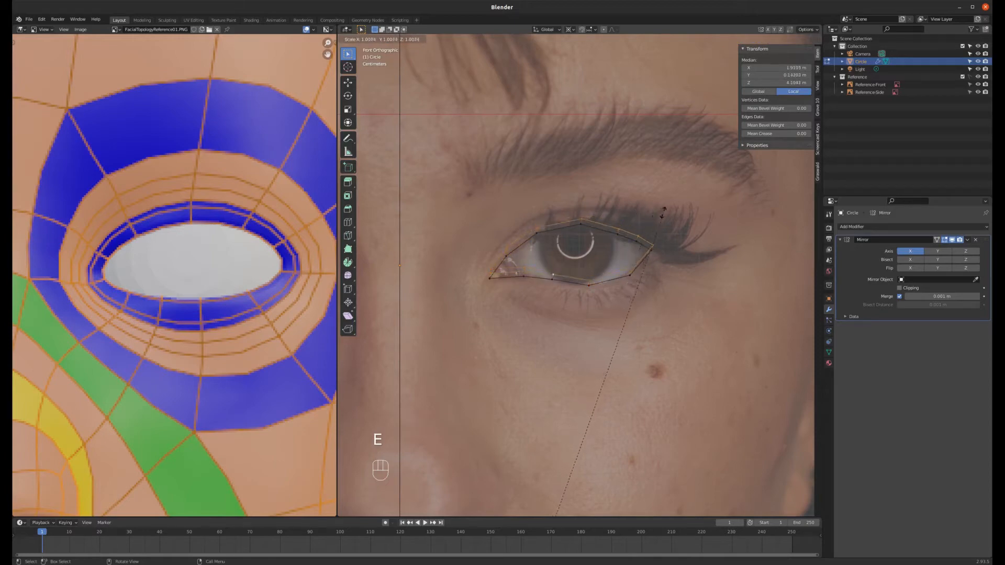
right_click(642, 199)
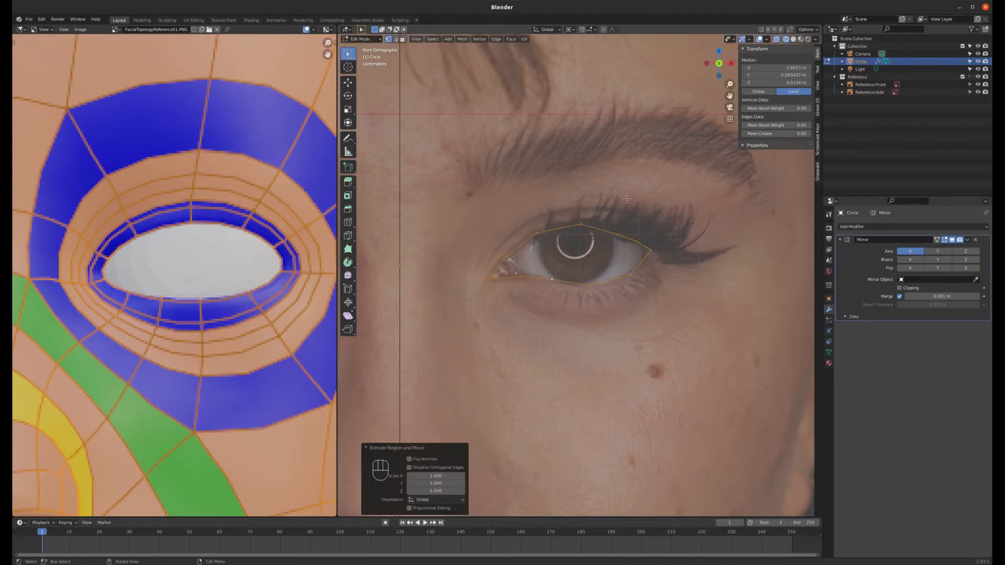
key(ctrl)
key(ctrl+z)
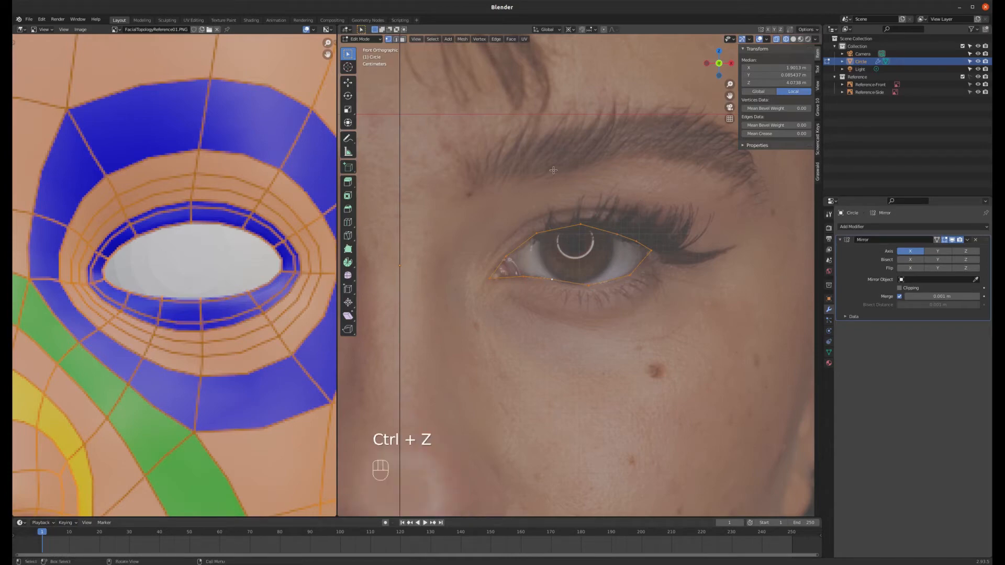
key(g)
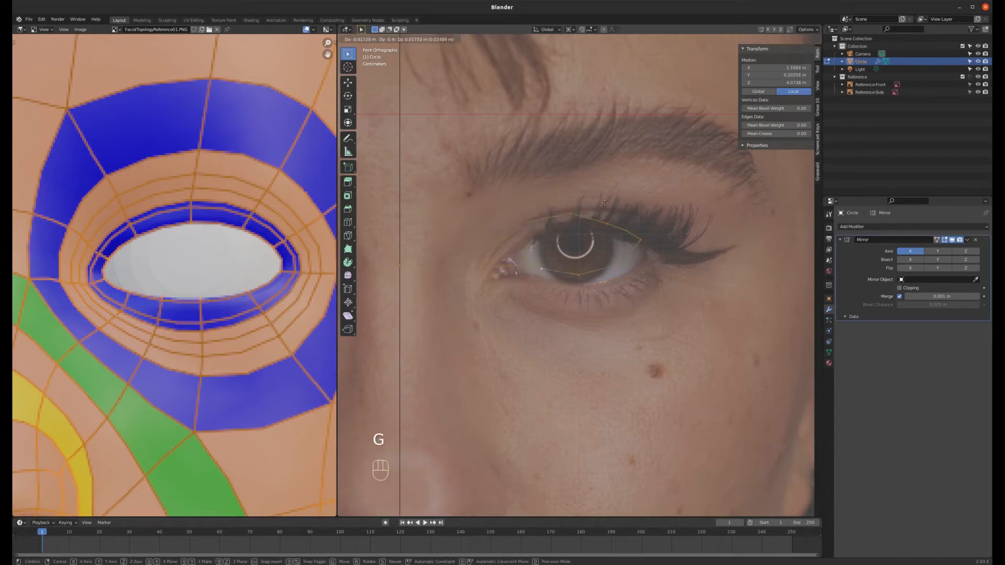
right_click(537, 103)
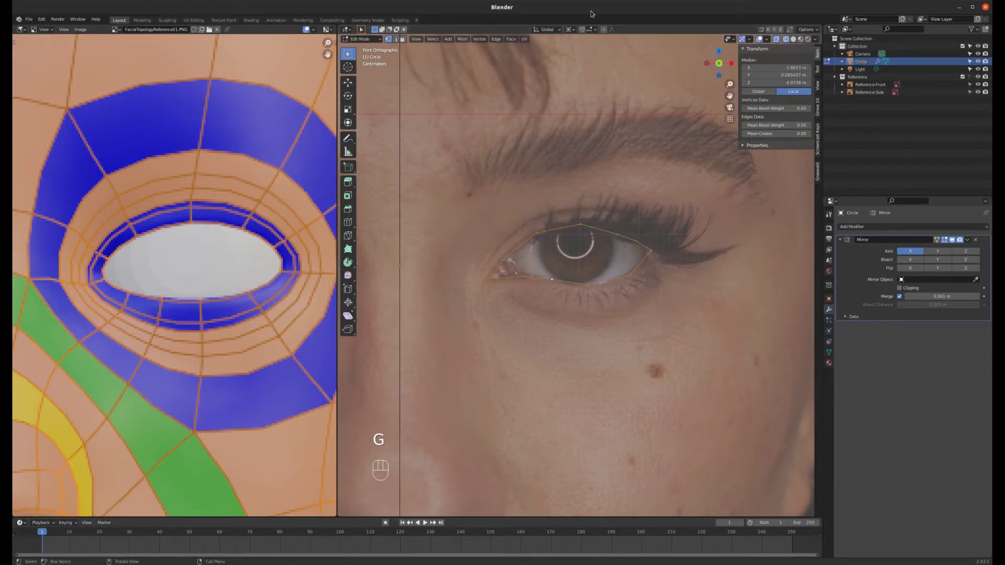
- Set the transform pivot to Median Point, and extrude the eye loop outward into a face ring scaled to about 1.39
click(573, 30)
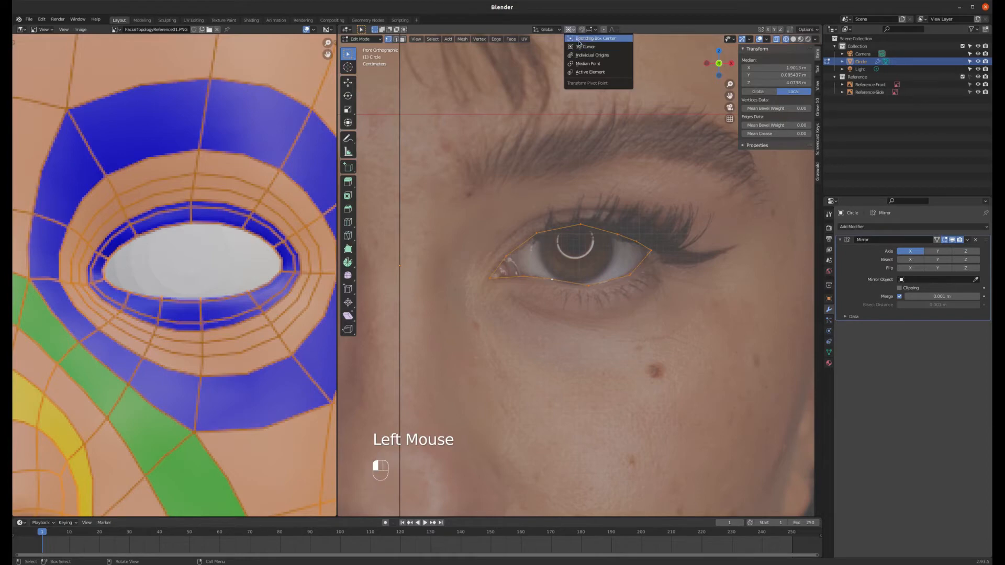
click(590, 64)
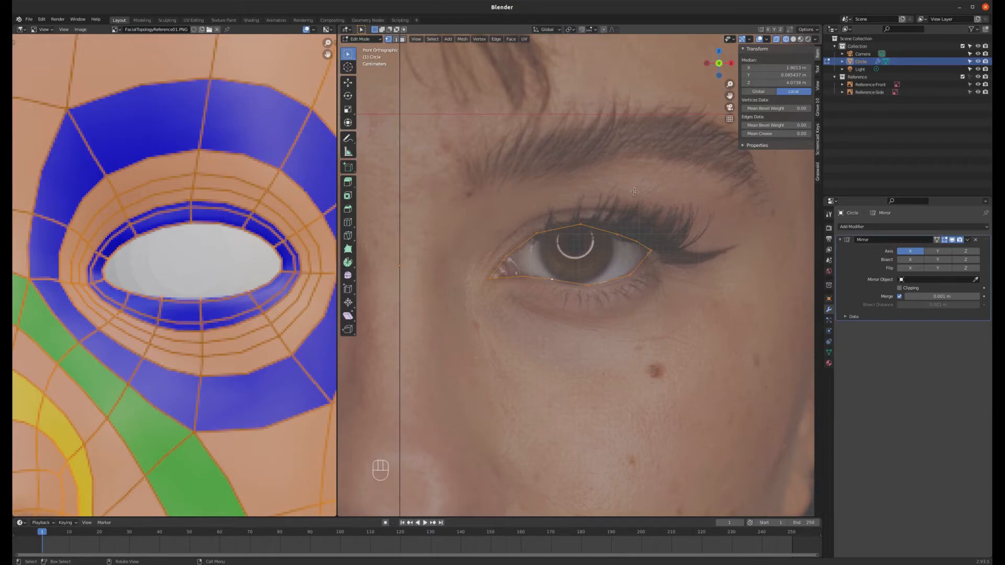
key(e)
key(s)
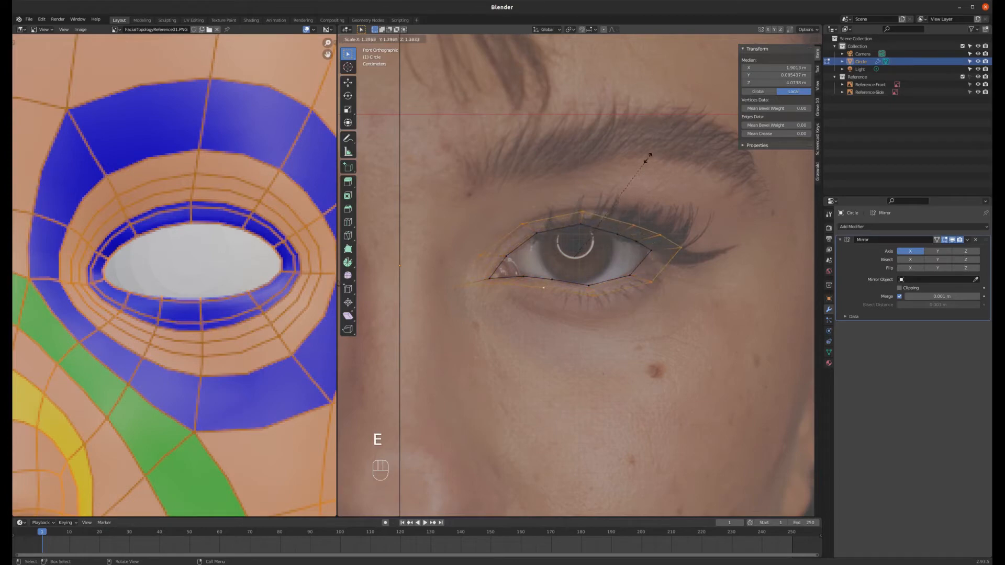
click(648, 158)
key(z)
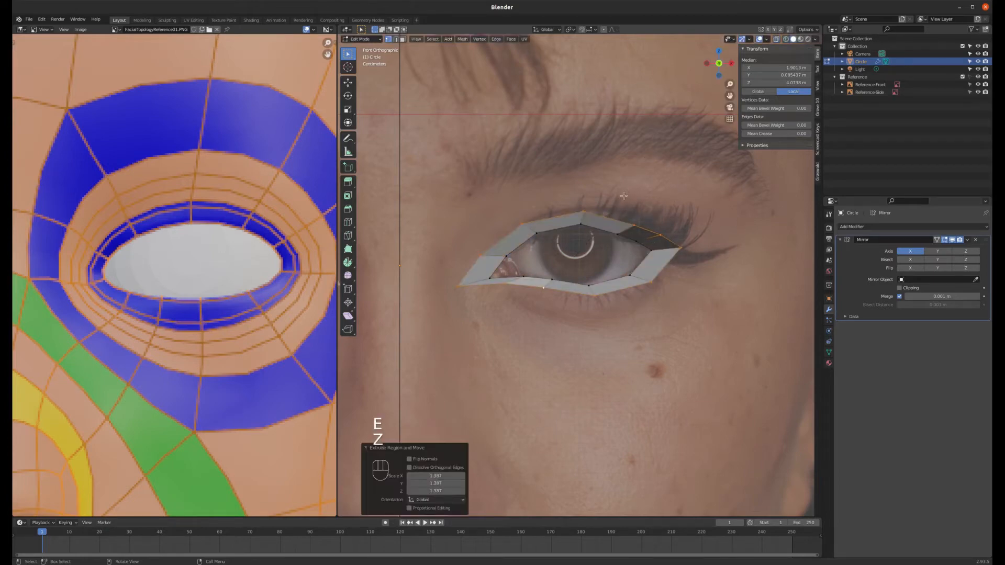
- Raise the new ring's top vertex and reposition the two upper vertices between it and the inner corner
click(588, 210)
key(g)
click(583, 201)
click(528, 220)
key(g)
click(528, 214)
click(479, 256)
key(g)
click(477, 269)
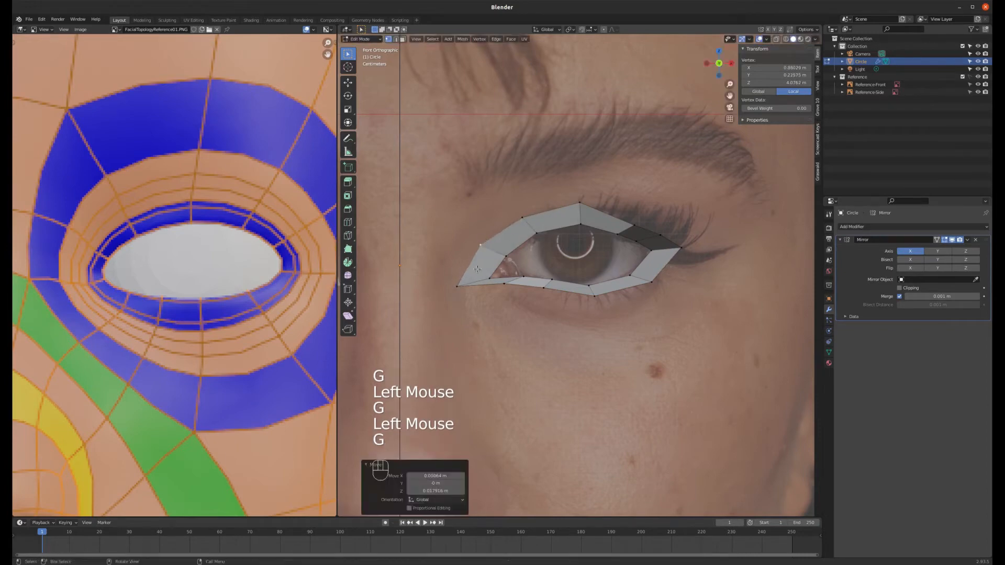
- Adjust the ring's inner corner vertex and lower the two lower lid vertices next to it to widen the band
click(460, 282)
key(g)
click(463, 282)
click(508, 286)
key(g)
click(501, 302)
click(543, 286)
key(g)
click(546, 282)
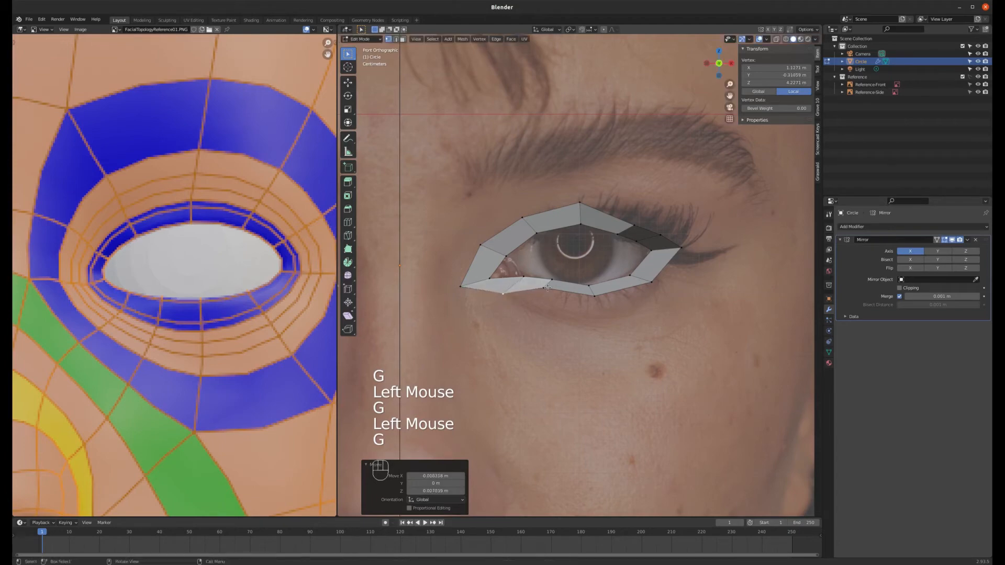
key(g)
click(547, 314)
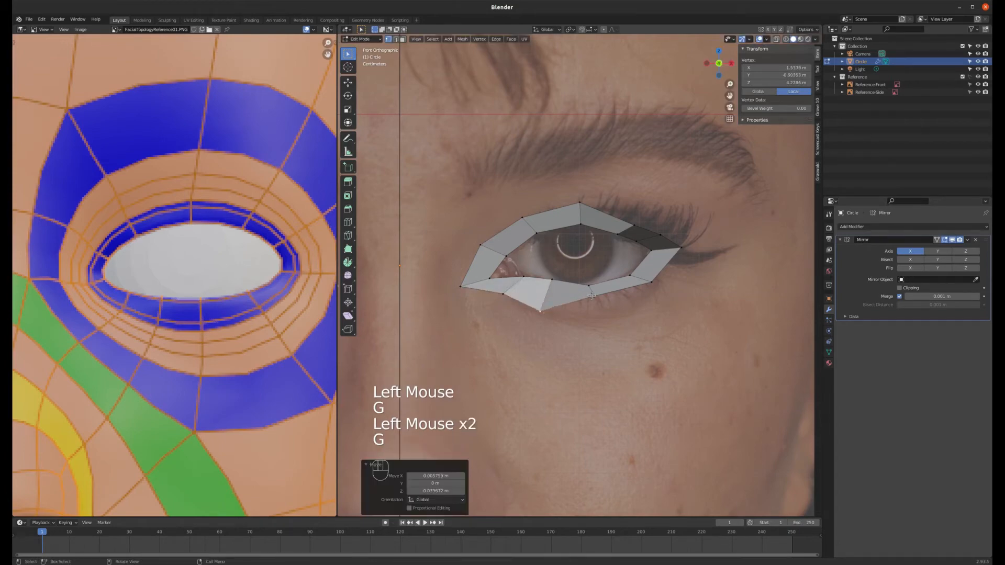
- Pull the ring's two outer lower lid vertices downward to round the lower edge
click(593, 297)
key(g)
click(598, 318)
click(648, 287)
key(g)
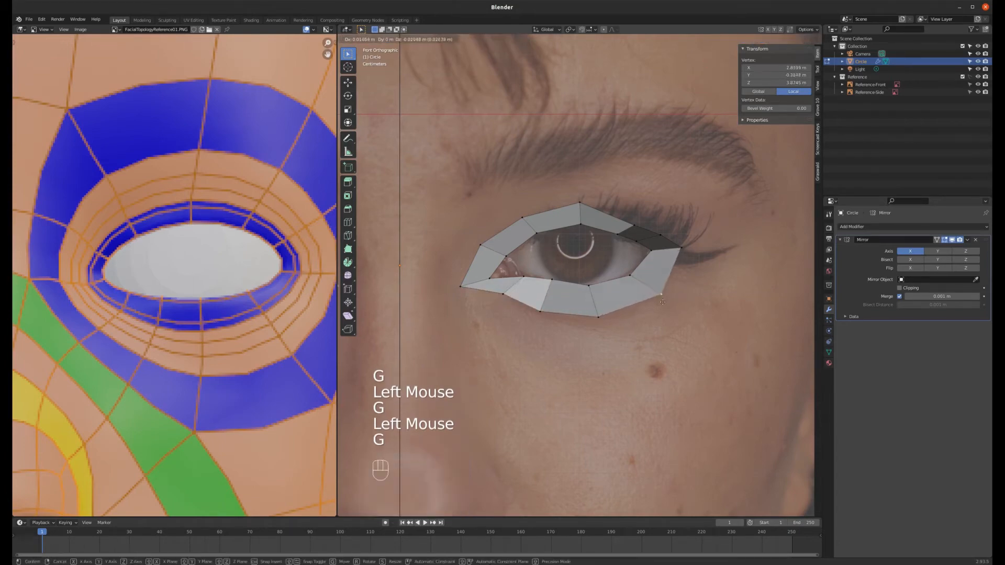
click(652, 302)
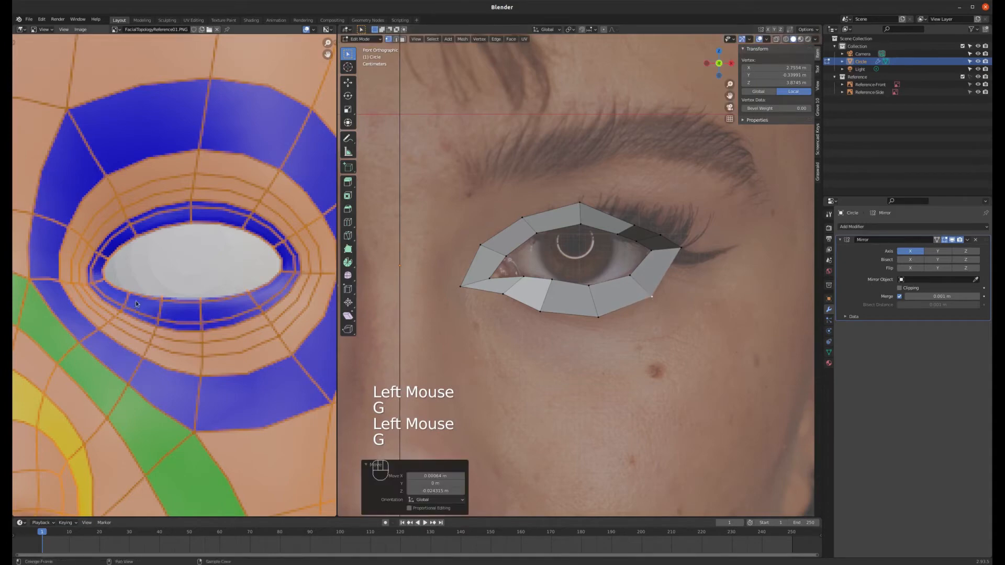
- Reposition the ring's outer corner vertex and the two upper lid vertices beside it to even out the band
click(682, 249)
key(g)
click(682, 252)
click(663, 231)
key(g)
click(662, 231)
click(635, 224)
key(g)
click(621, 207)
- Fine-tune the ring's top vertex, the two inner upper vertices and the inner corner to follow the eyelid
click(580, 198)
key(g)
click(580, 199)
click(514, 213)
key(g)
click(515, 212)
click(475, 246)
key(g)
click(479, 250)
click(464, 283)
key(g)
click(477, 279)
key(g)
click(475, 283)
key(g)
- In the right side view, adjust the ring's lower front vertex and the inner lower lid vertices to the eyelid profile
middle_drag(475, 283, 482, 252)
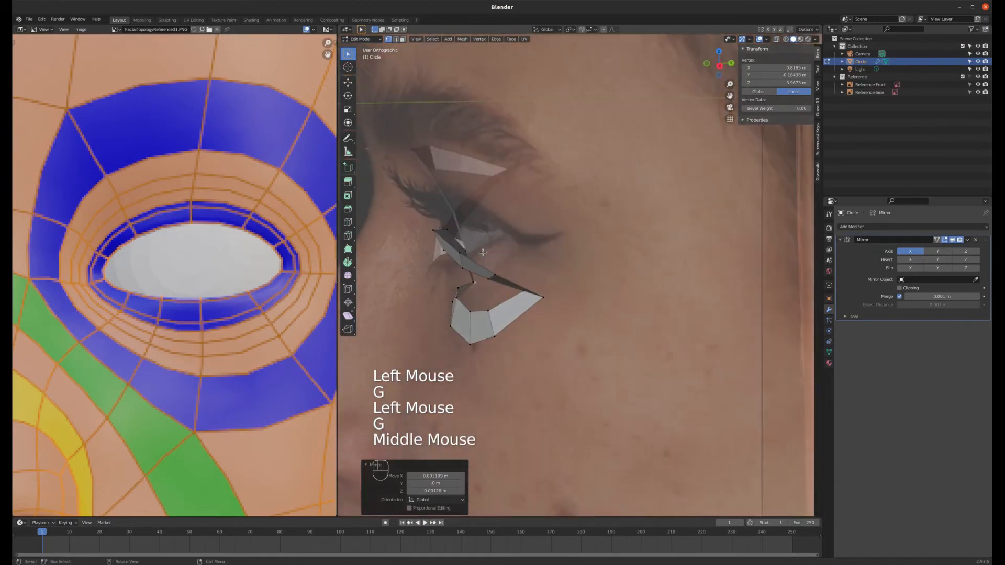
key(KP_3)
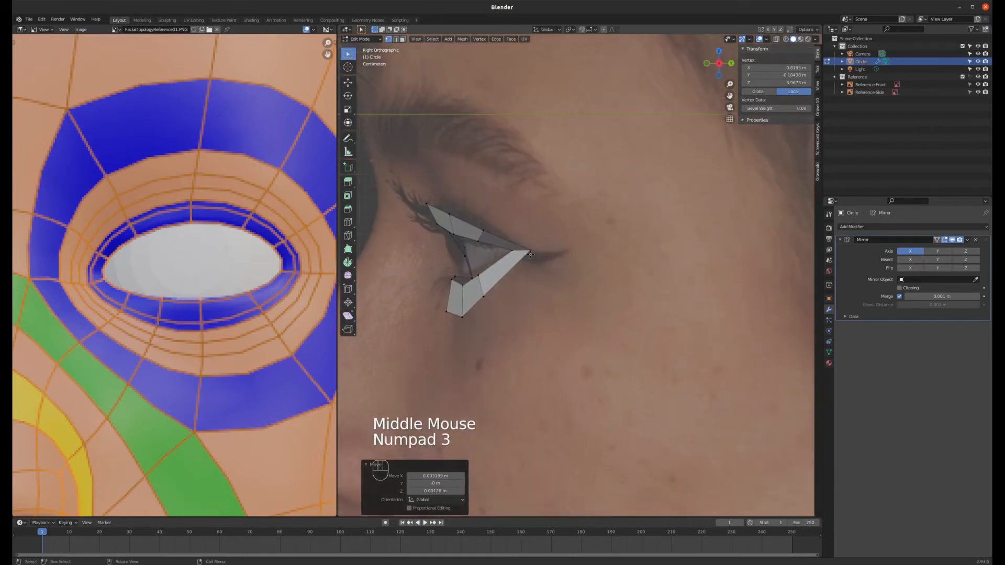
scroll(474, 282, down, 2)
scroll(473, 296, up, 2)
click(474, 294)
key(g)
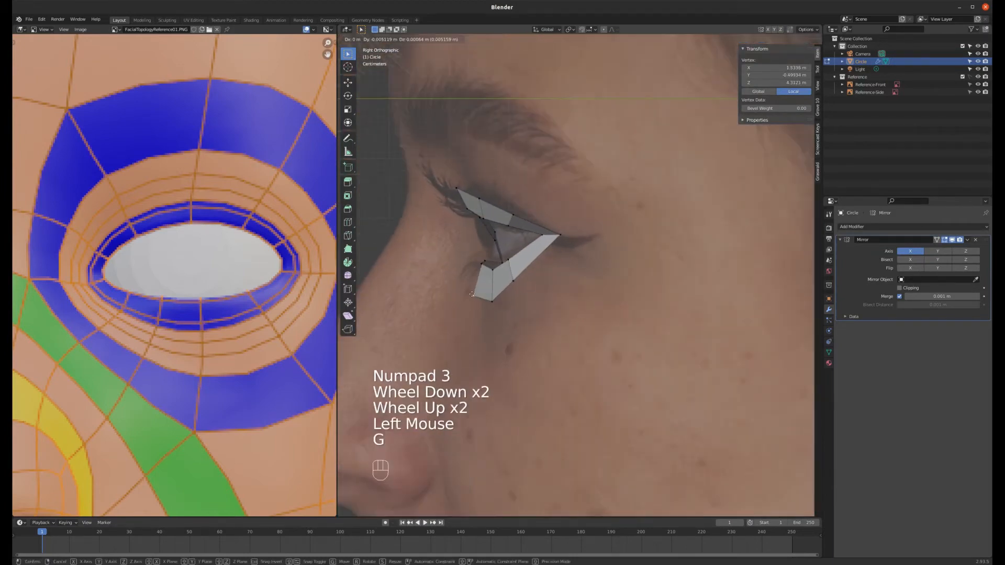
click(492, 269)
key(g)
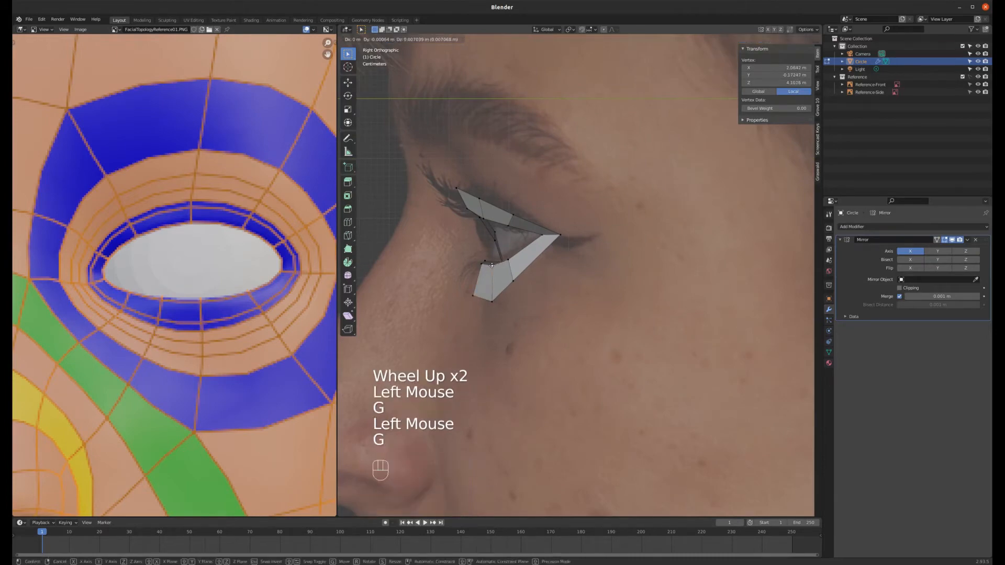
click(507, 256)
key(g)
click(496, 261)
key(g)
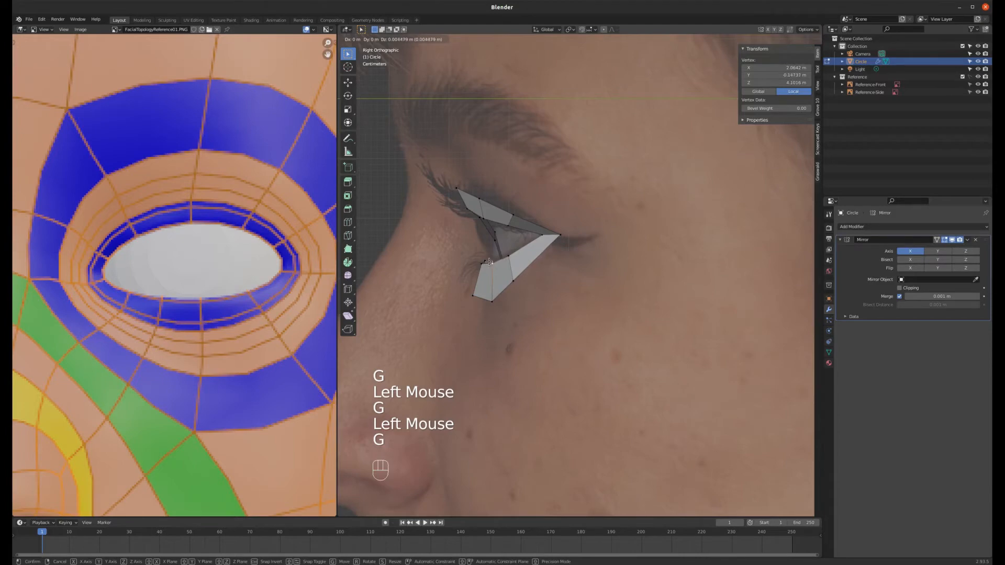
click(482, 261)
- In the front view, add one centred loop cut running around the eyelid ring
middle_drag(473, 203, 558, 221)
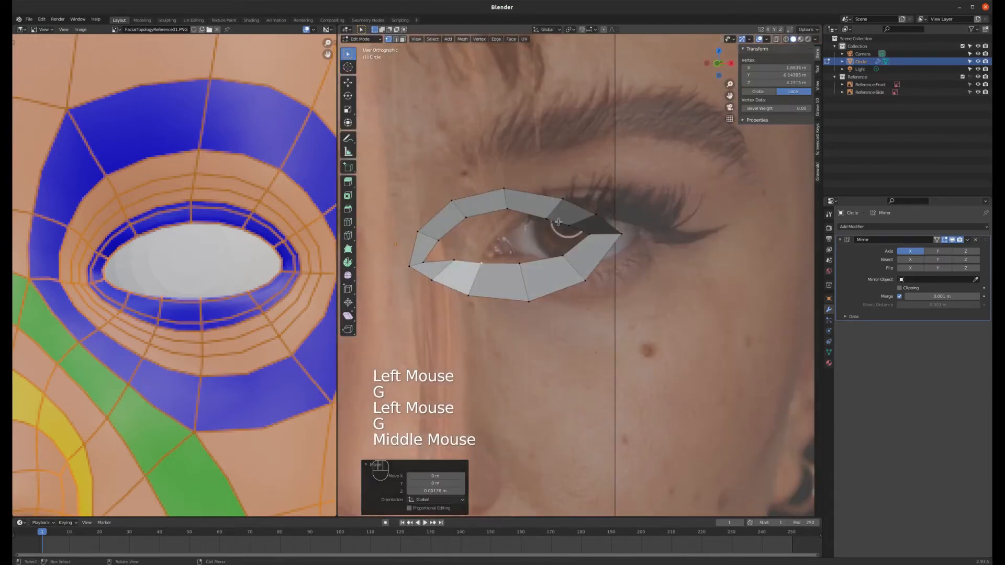
key(KP_1)
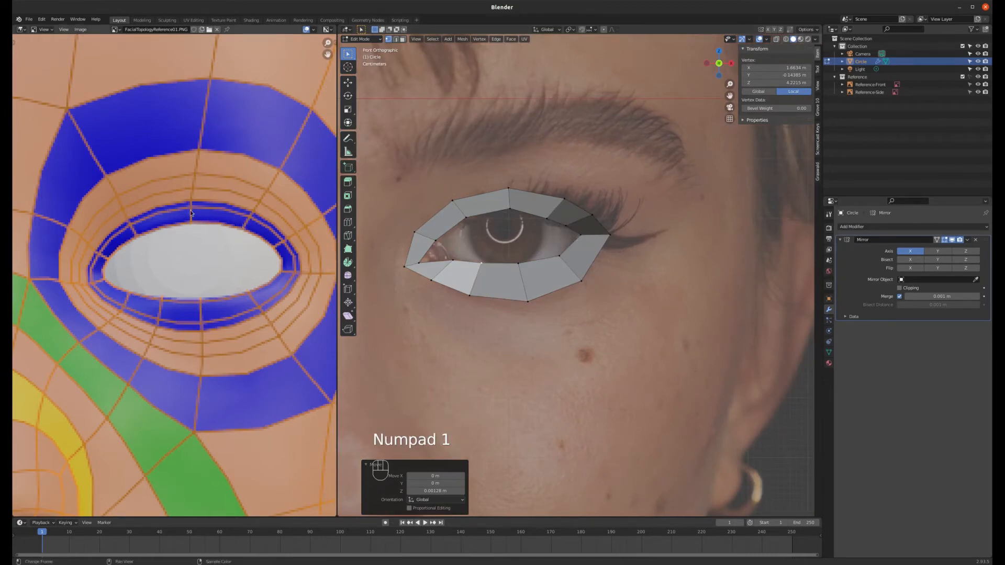
key(ctrl+r)
click(590, 233)
right_click(590, 233)
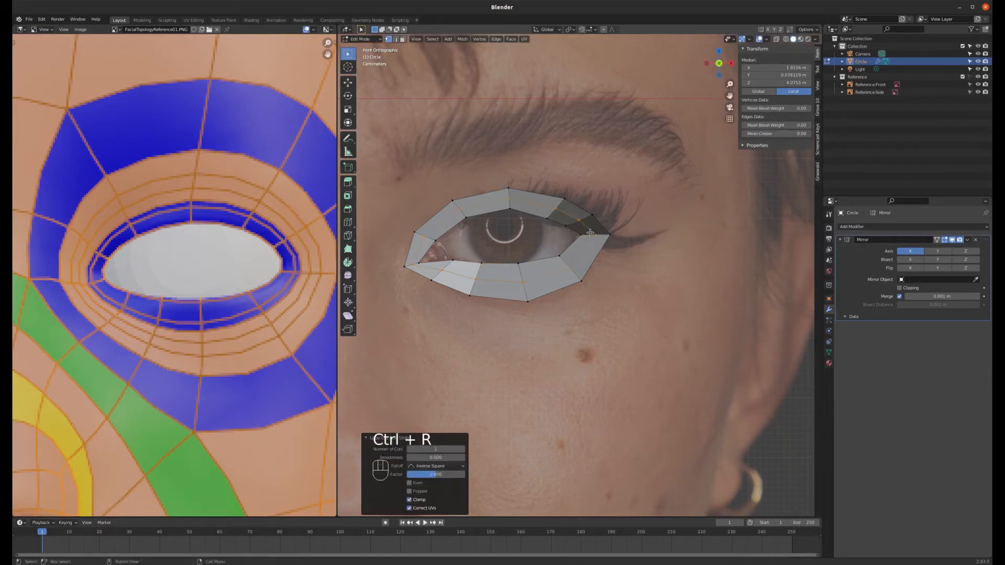
- Select the ring's outer edge loop, extrude it and scale it outward into a wider ring toward the brow
scroll(572, 194, down, 2)
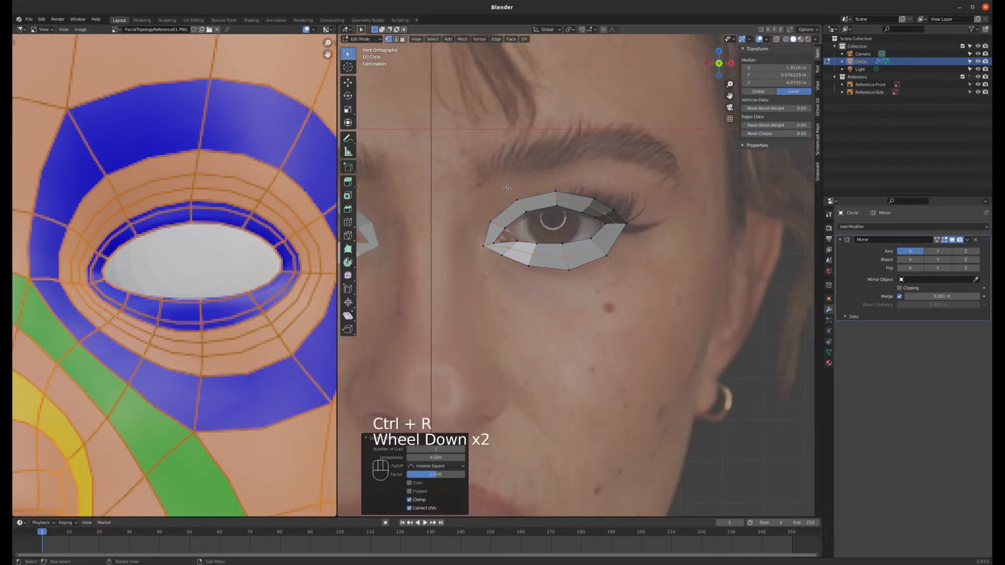
scroll(282, 255, down, 2)
scroll(82, 227, up, 2)
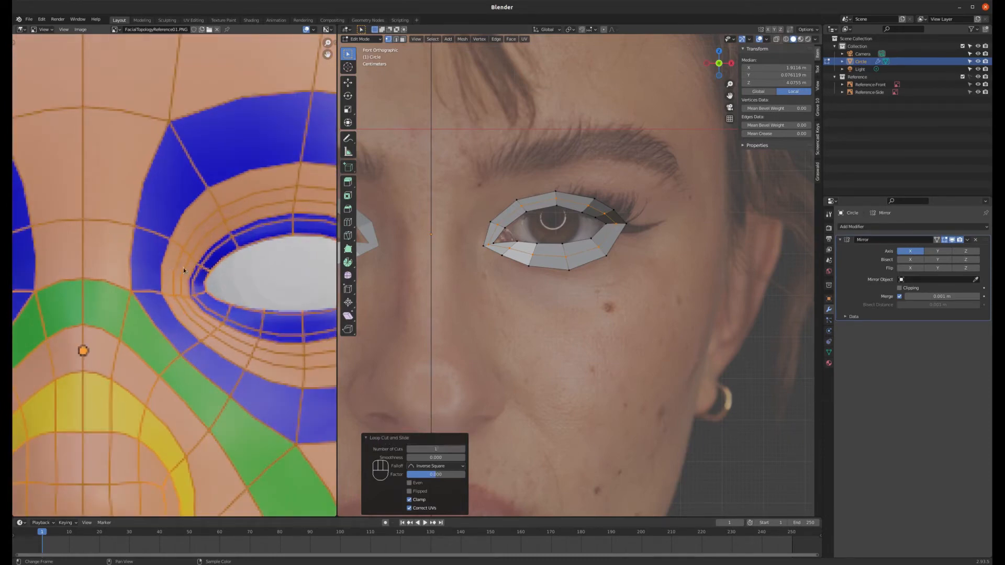
scroll(183, 270, down, 2)
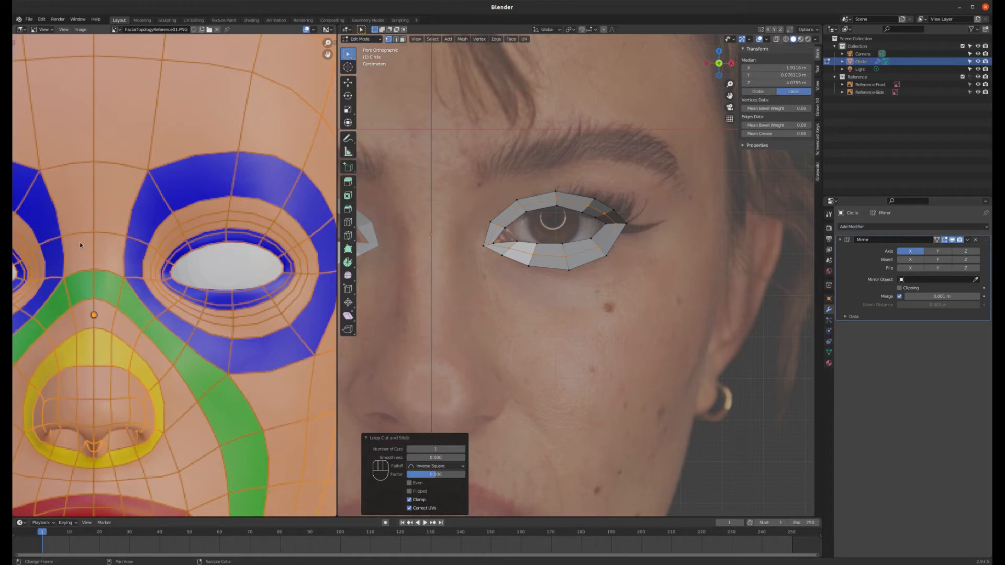
scroll(490, 212, up, 2)
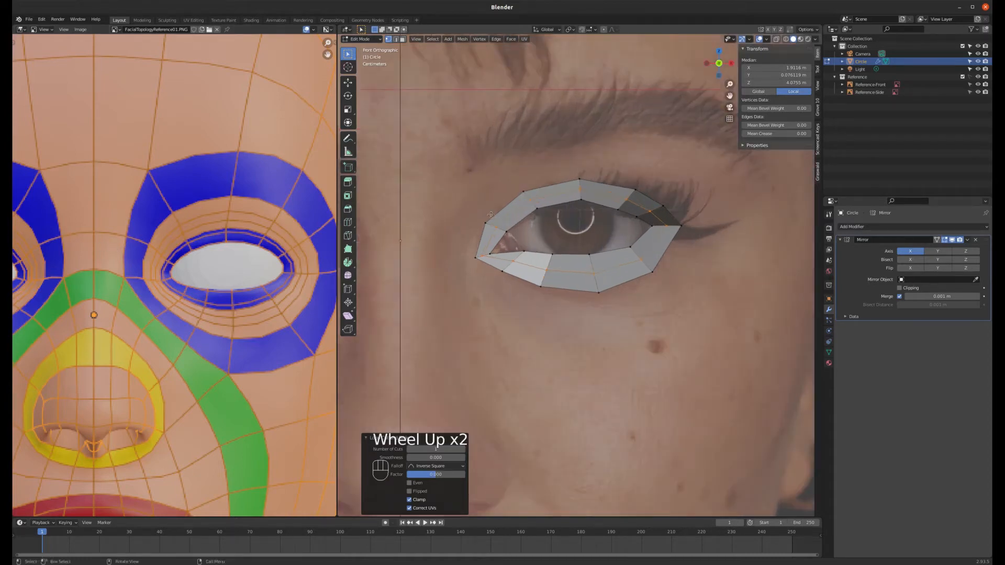
alt+click(494, 214)
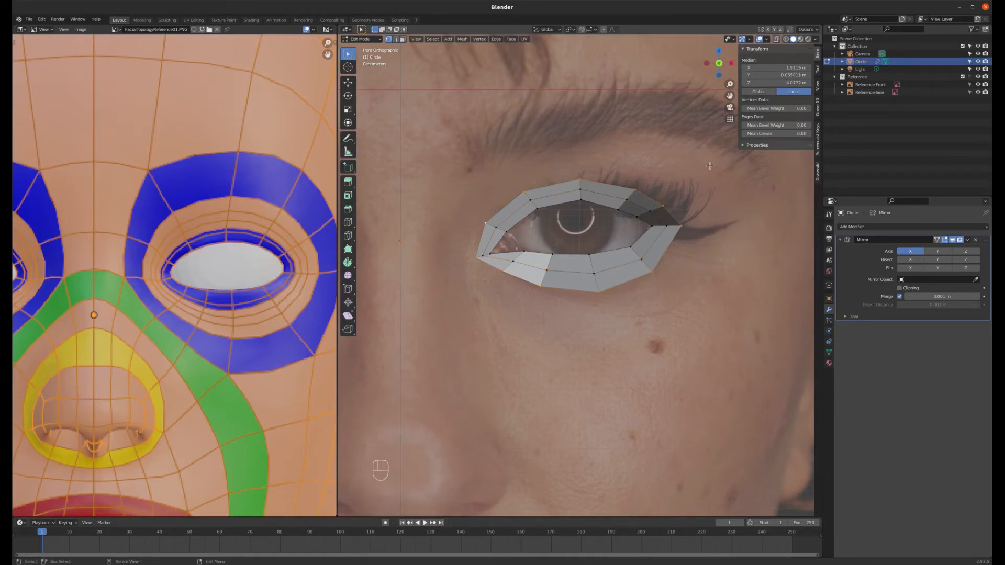
scroll(523, 177, down, 1)
scroll(602, 152, up, 1)
key(e)
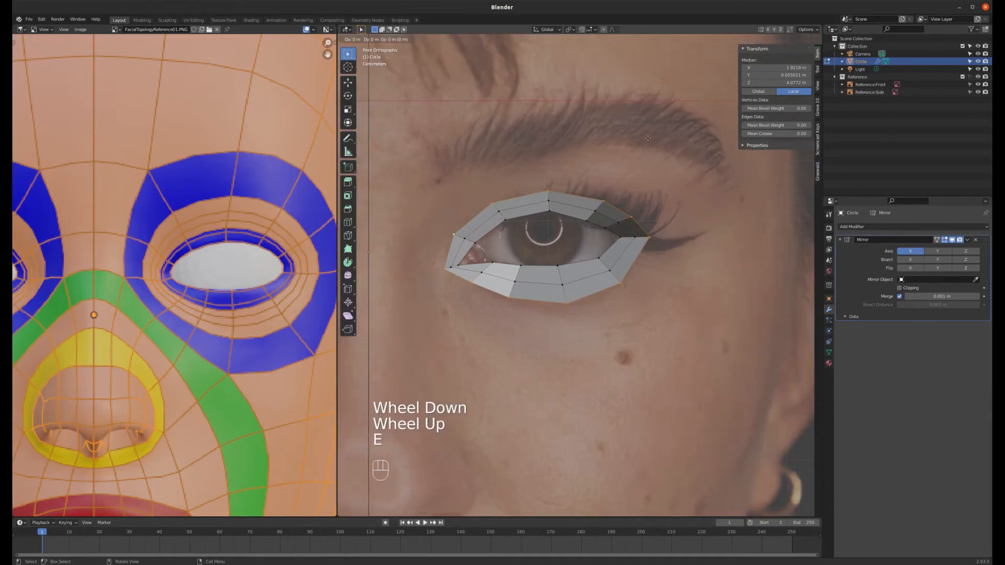
key(s)
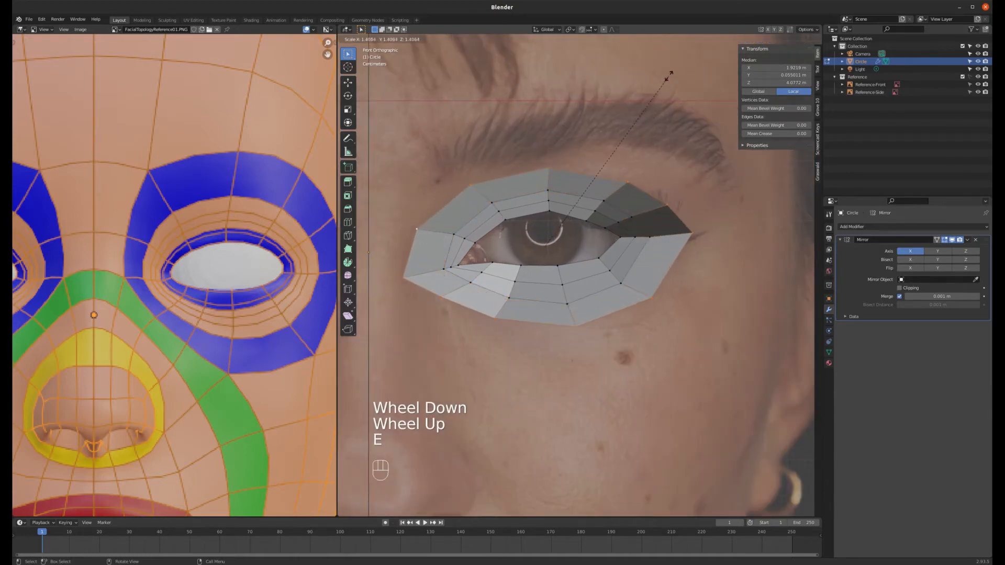
click(673, 62)
- Shift the new outer ring slightly upward and stretch it along Z to about 1.16
key(g)
click(620, 149)
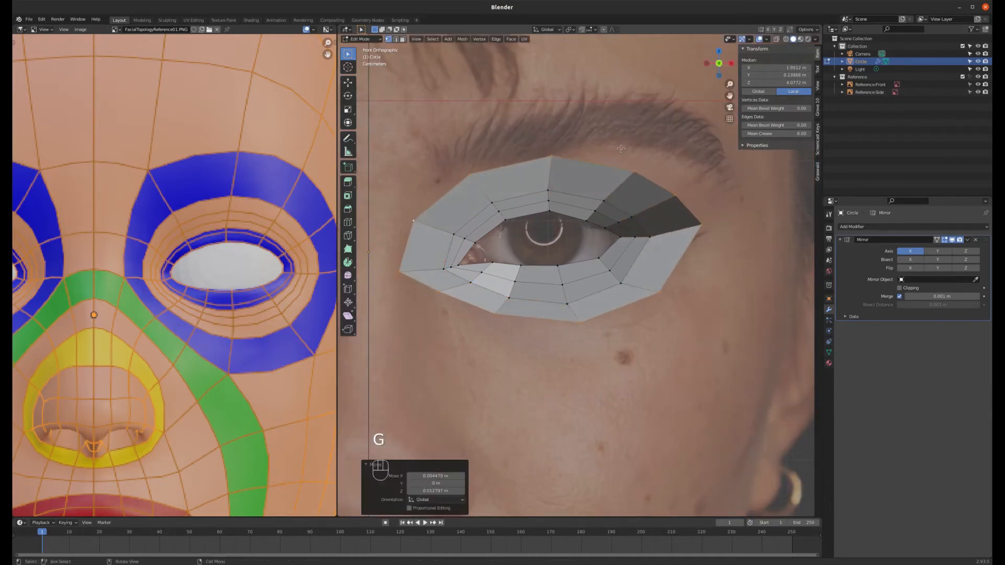
key(s)
key(z)
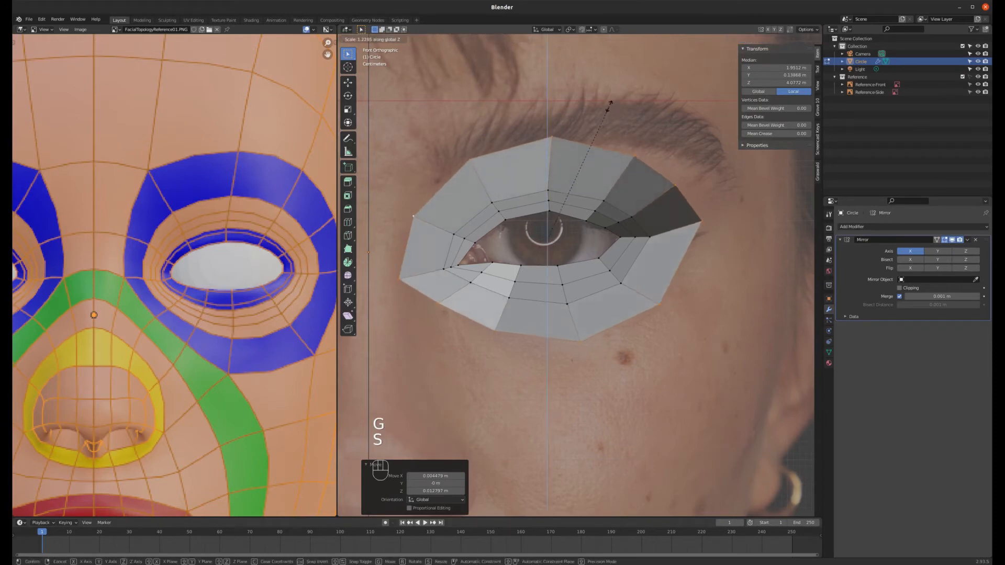
click(414, 216)
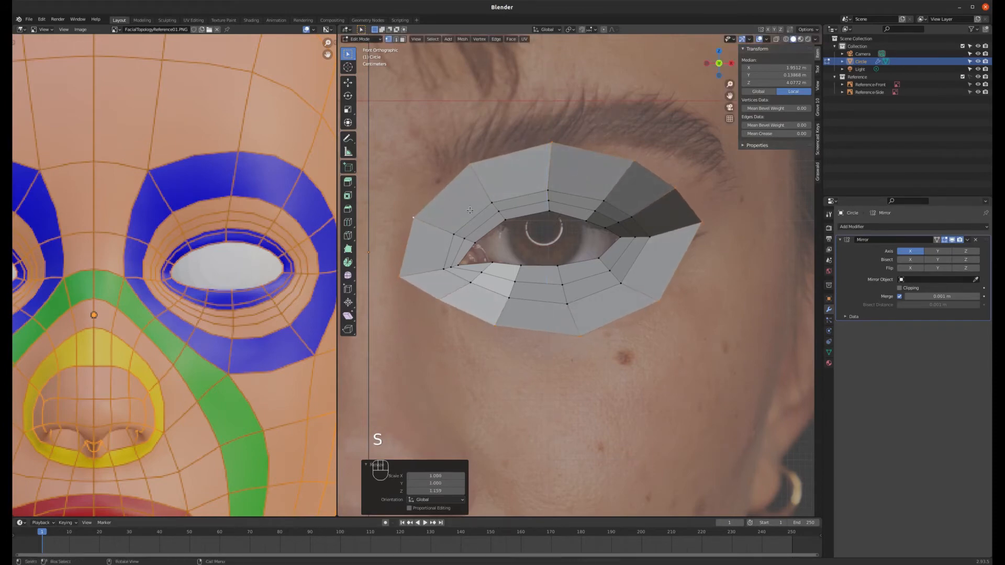
- Move the outer ring's upper vertices near the inner corner toward the eye, and switch to see-through wireframe shading
click(414, 215)
key(g)
key(x)
click(421, 218)
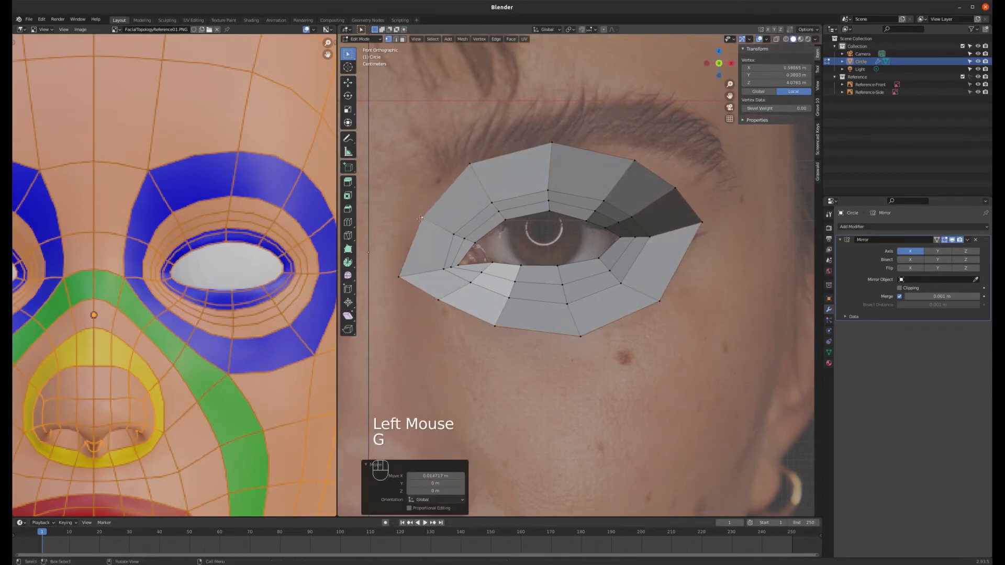
click(398, 278)
key(g)
click(410, 268)
click(471, 164)
key(g)
click(499, 173)
key(z)
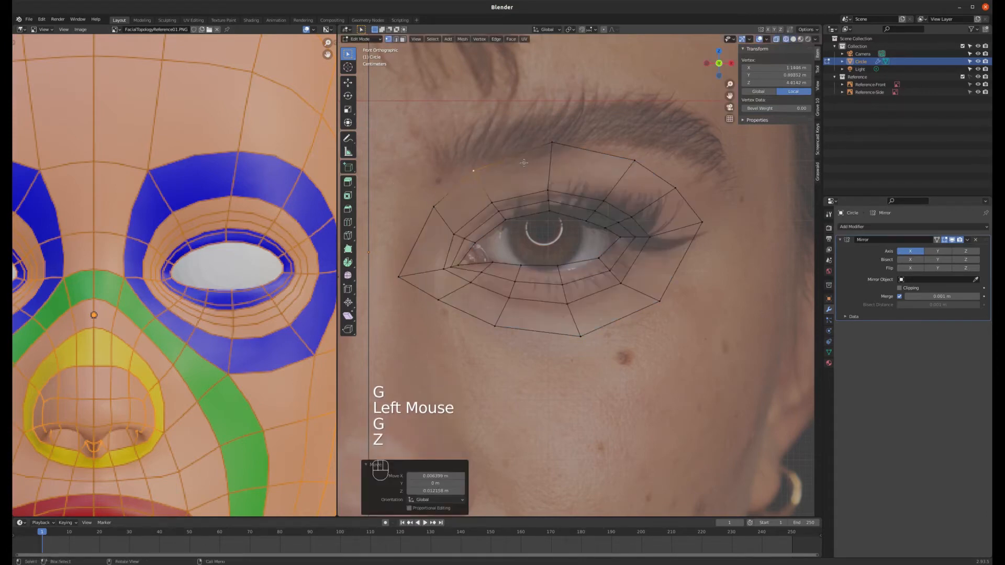
- Lower the outer ring's top vertex below the brow and adjust the outer upper and outer corner vertices
click(549, 143)
key(g)
click(549, 154)
click(637, 161)
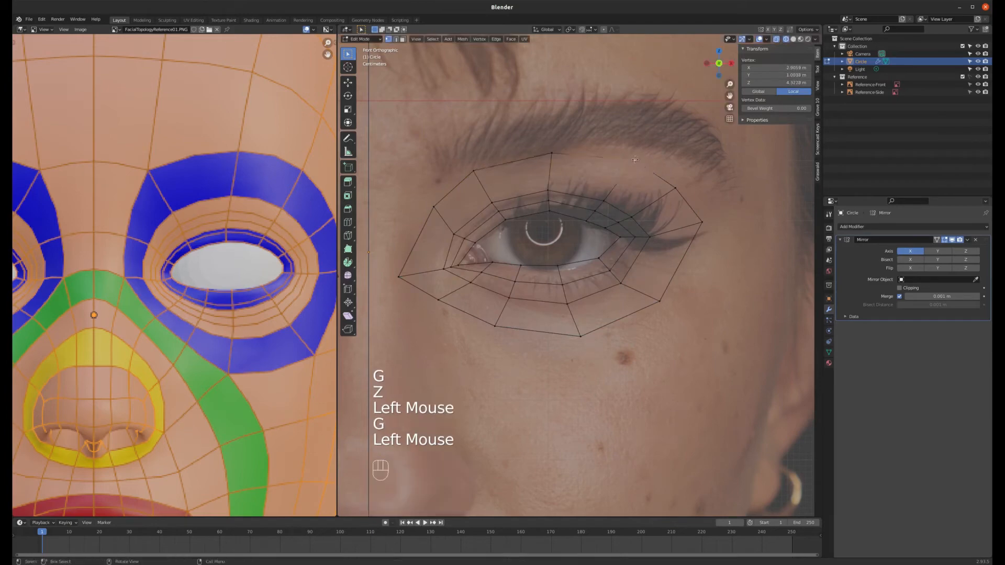
key(g)
click(639, 159)
click(701, 222)
key(g)
click(705, 225)
- Reposition the outer ring's lower vertices from the outer side to the inner corner to round the area under the eye
click(659, 310)
key(g)
click(665, 314)
click(580, 340)
key(g)
click(576, 343)
click(578, 341)
key(g)
click(577, 351)
click(507, 326)
key(g)
click(518, 341)
click(442, 299)
key(g)
click(454, 299)
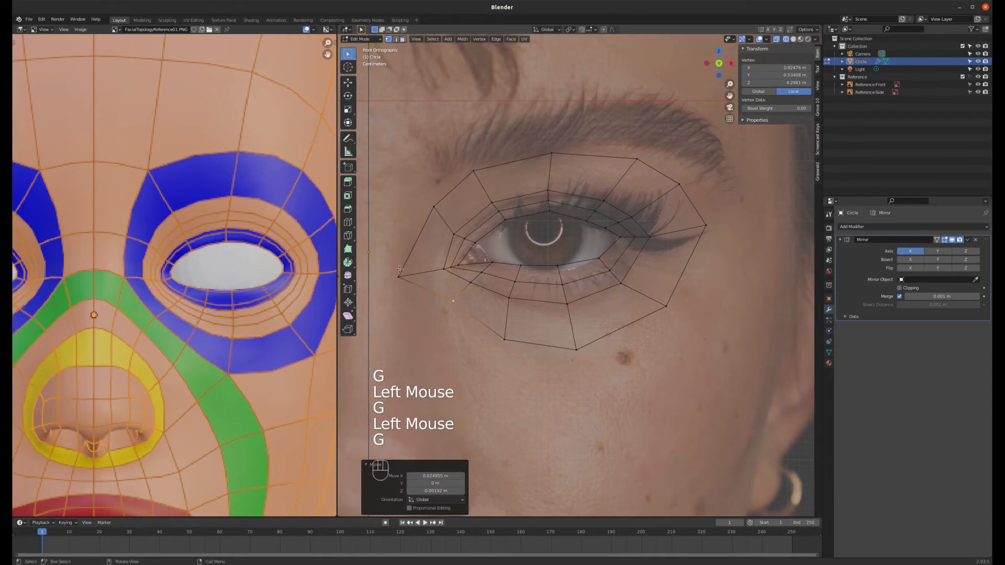
- Move the outer ring's inner corner vertex toward the eye and nudge the inner upper vertex under the brow
click(401, 274)
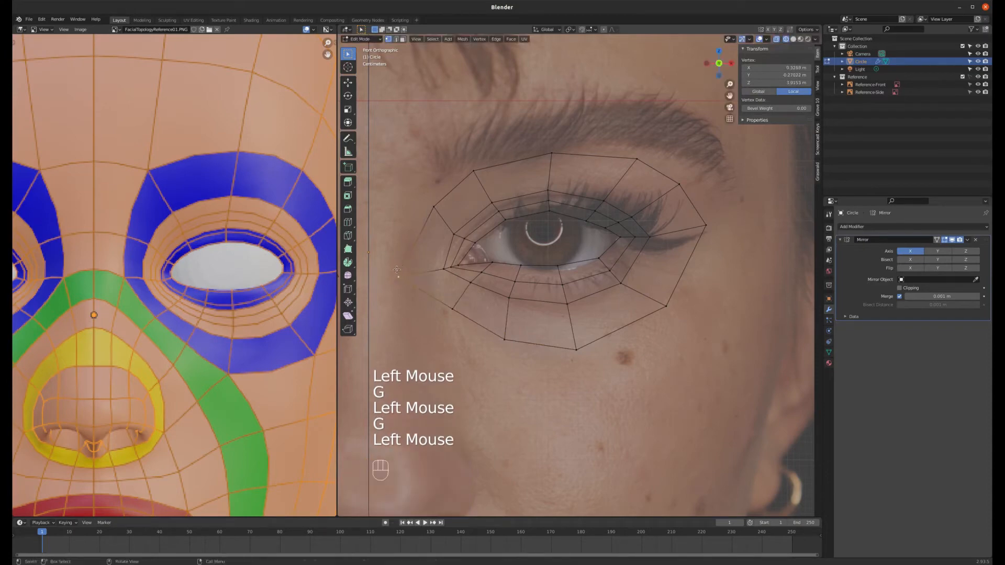
key(g)
click(419, 269)
click(473, 170)
key(g)
click(481, 171)
click(481, 172)
key(g)
click(482, 174)
- Refine the outer ring's top, outer upper, outer corner and outer lower vertices into an even oval
click(562, 146)
key(g)
click(562, 145)
click(637, 157)
key(g)
click(638, 155)
click(712, 229)
key(g)
click(711, 241)
click(669, 304)
key(g)
click(656, 309)
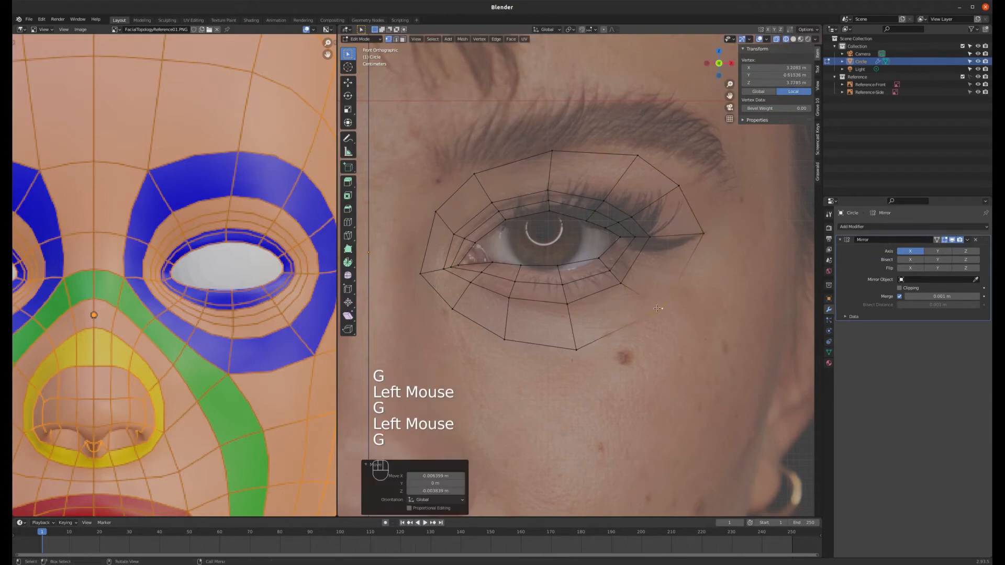
- Nudge the bottom vertex of the outer ring and the matching vertex of the next inner ring into line
click(575, 345)
key(g)
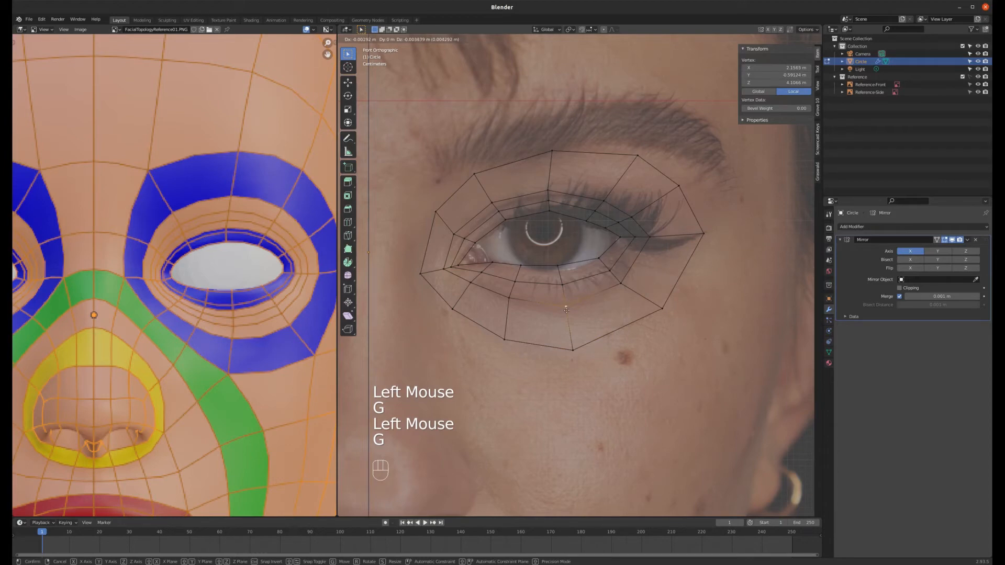
click(565, 310)
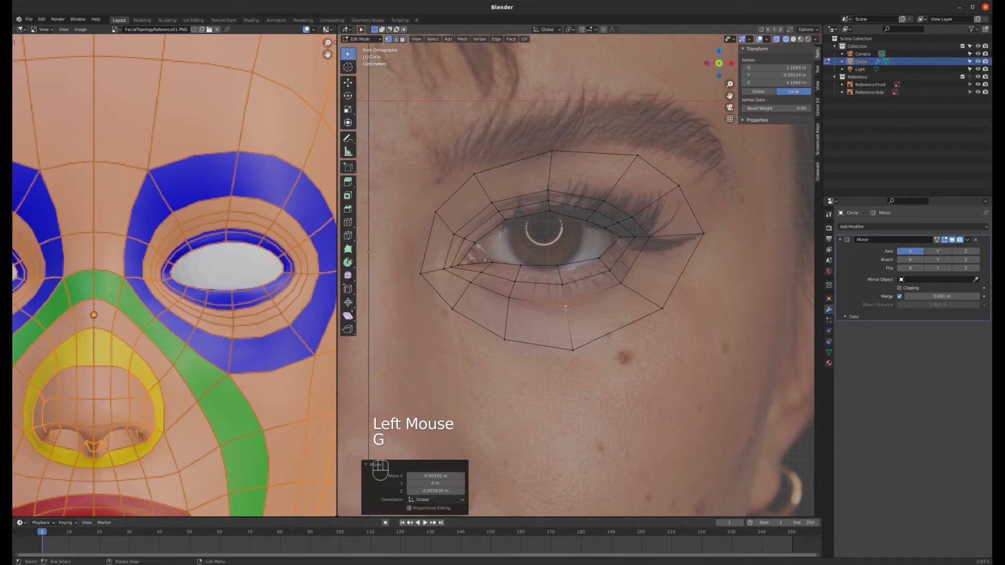
- Insert two evenly spaced loop cuts in the band between the eye's outer ring and the next inner ring
key(ctrl+r)
scroll(642, 297, up, 1)
click(642, 298)
right_click(568, 274)
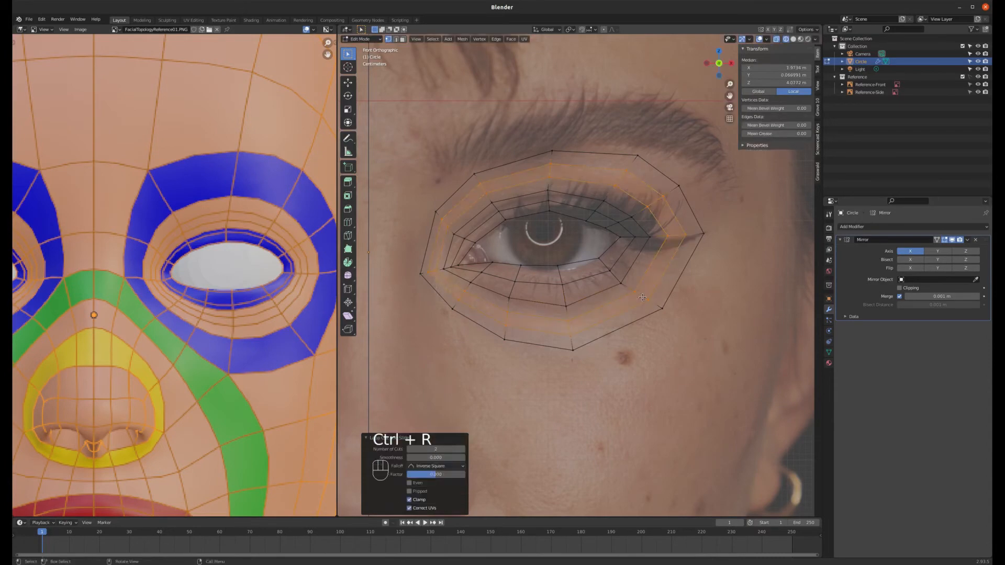
scroll(631, 251, down, 2)
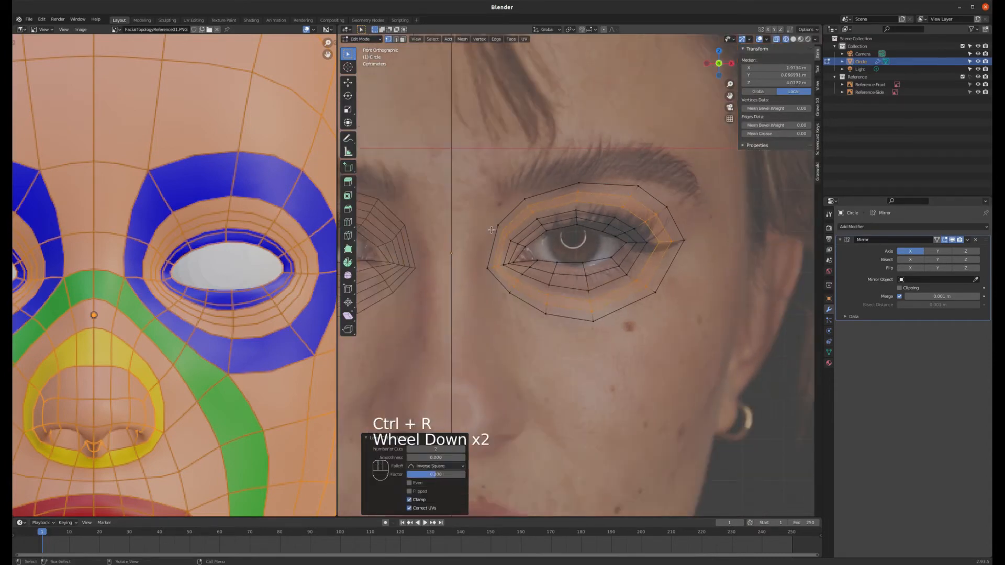
- Select the eye mesh's outermost edge loop and display the mesh in solid shading from the side
key(a)
key(a)
scroll(631, 251, up, 1)
click(533, 215)
scroll(532, 215, down, 3)
scroll(532, 215, up, 1)
alt+click(533, 215)
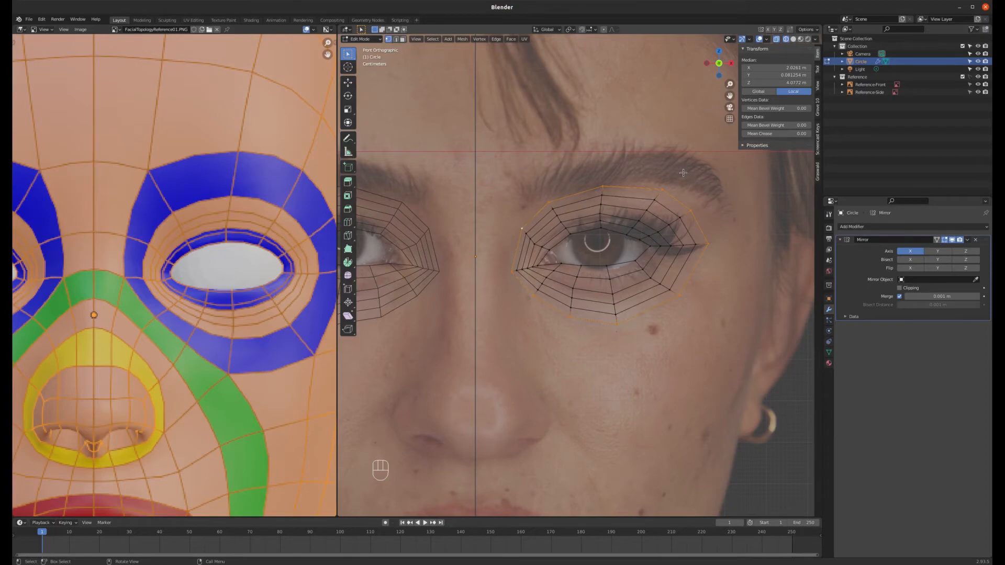
key(KP_3)
scroll(611, 217, up, 2)
key(z)
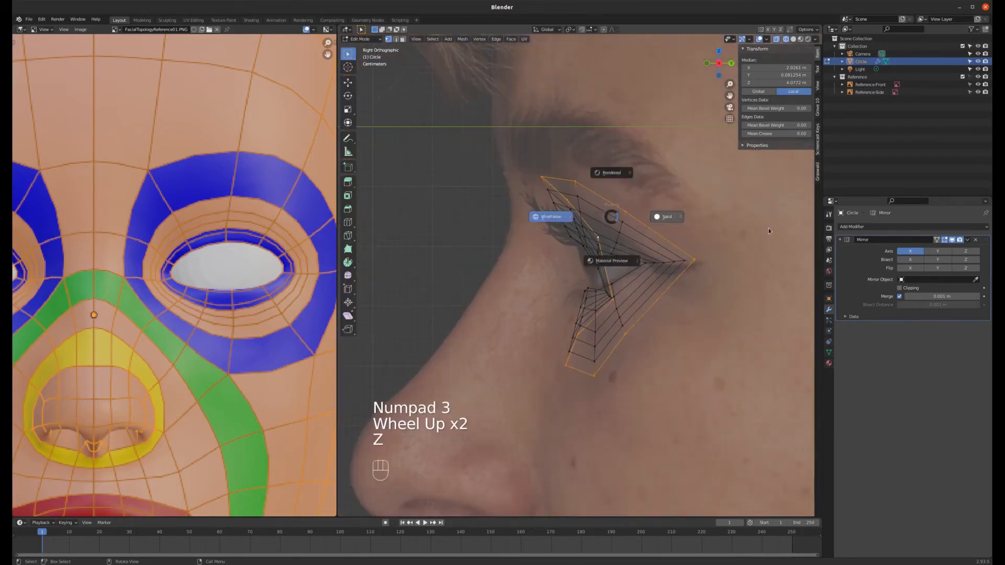
middle_drag(768, 231, 617, 265)
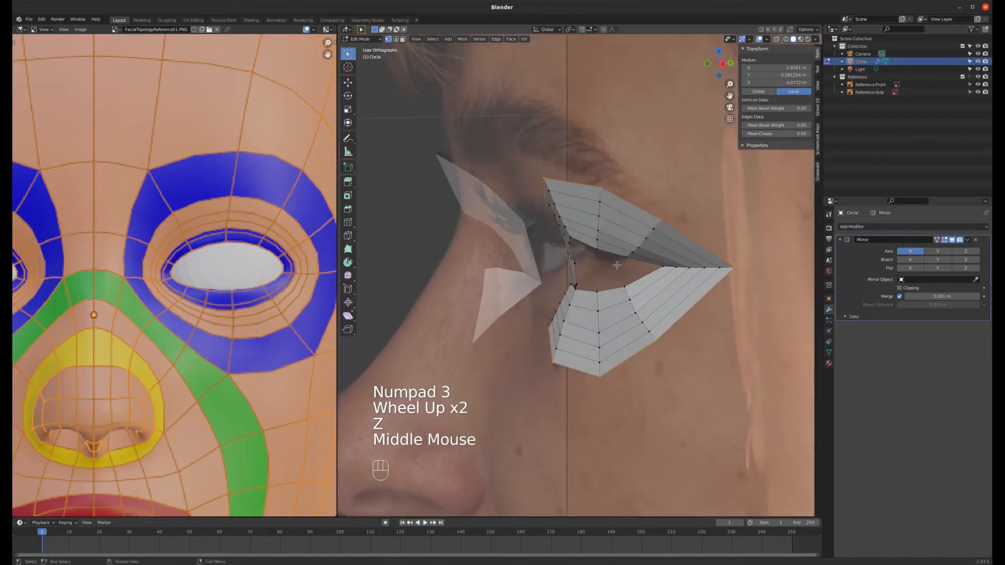
- In side view, nudge the new loop vertices in the middle column below the eye to smooth the lower lid's curve
key(KP_3)
click(594, 311)
key(g)
click(590, 331)
key(g)
click(589, 345)
key(g)
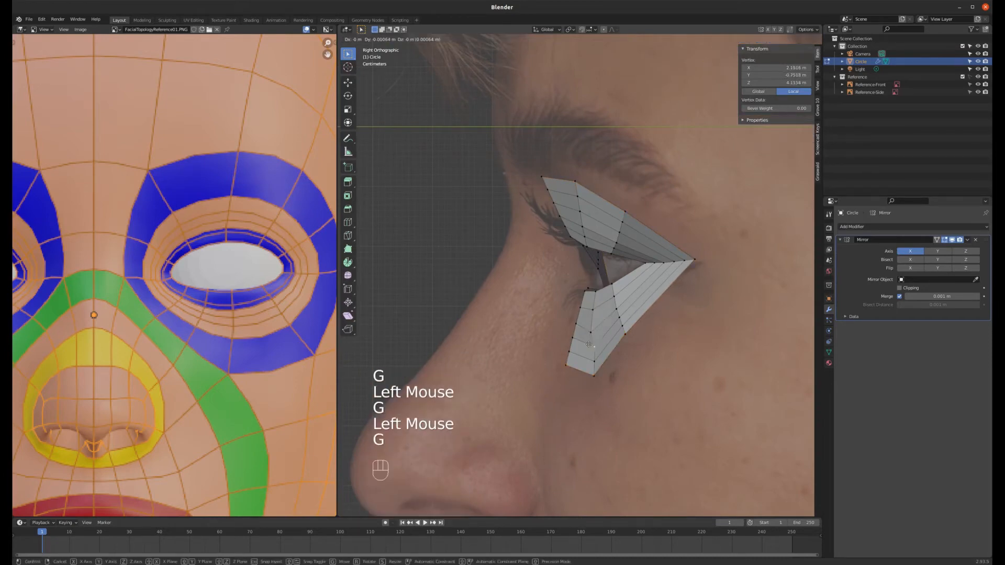
click(586, 347)
key(g)
click(579, 354)
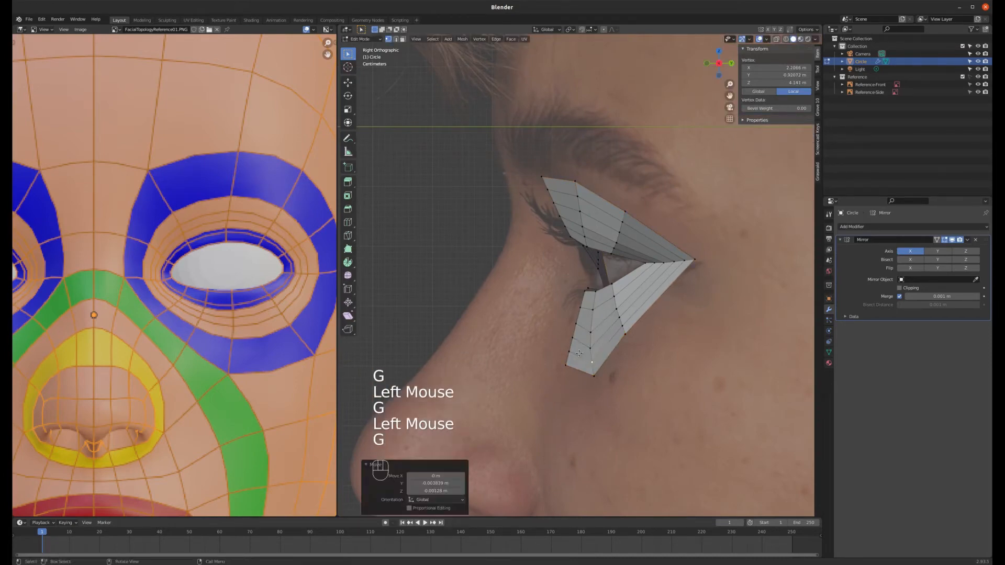
- In side view, shift the frontmost vertices below the eye back and adjust the outer lower vertices to follow the cheek
click(570, 356)
key(g)
click(572, 342)
key(g)
click(614, 309)
key(g)
click(615, 309)
click(630, 332)
key(g)
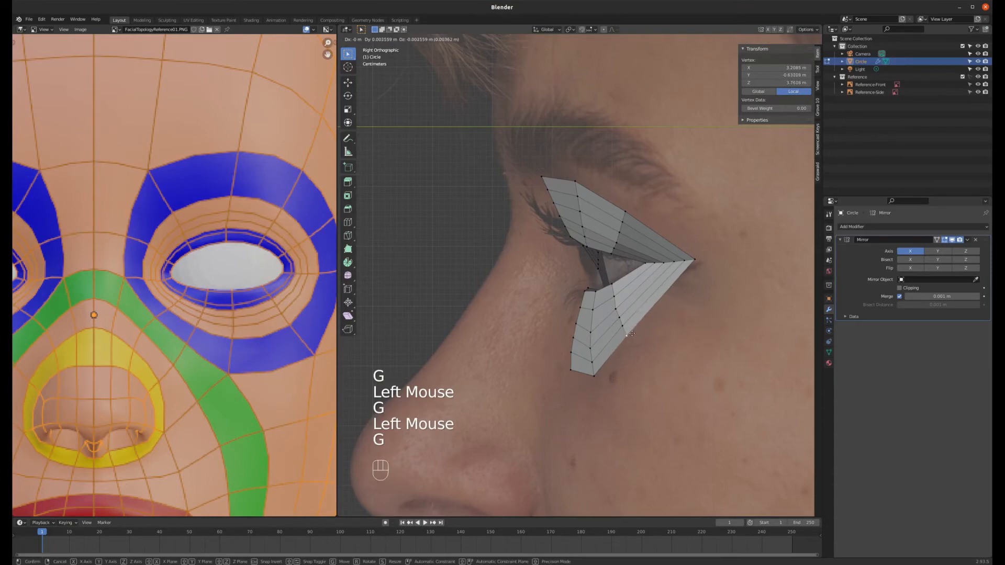
click(631, 335)
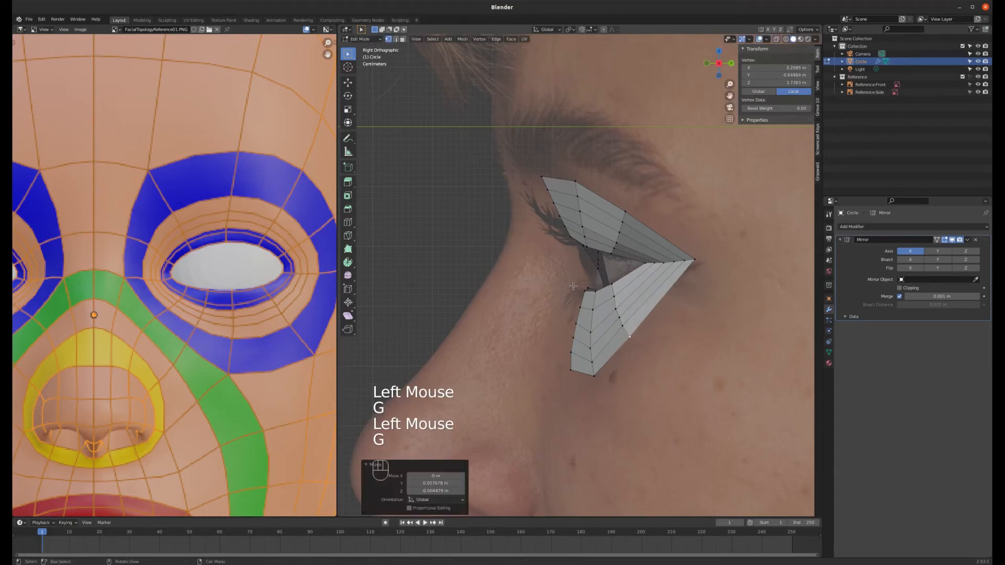
- In side view, nudge the upper lid's frontmost column of vertices up to the outer ring into a smooth curve
click(556, 223)
key(g)
click(556, 215)
key(g)
click(552, 206)
key(g)
click(545, 188)
click(546, 188)
key(g)
click(541, 188)
- In side view, align the new loop vertices in the upper lid's second column and return to the front view
click(580, 198)
key(g)
click(579, 198)
click(578, 212)
key(g)
click(578, 211)
click(581, 223)
key(g)
click(579, 222)
mouse_move(582, 214)
middle_down()
mouse_move(691, 213)
mouse_move(609, 223)
mouse_move(577, 211)
middle_up()
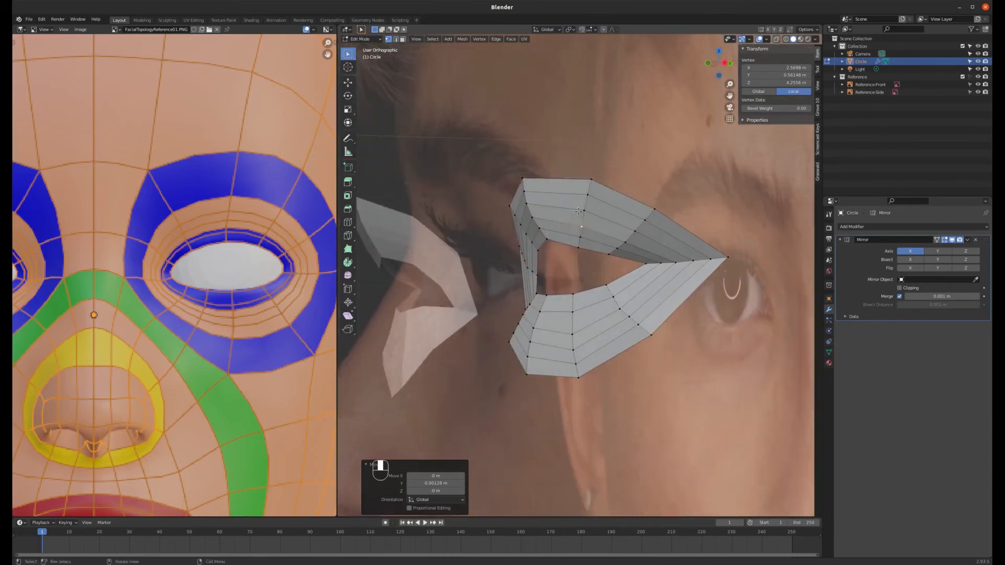
key(KP_1)
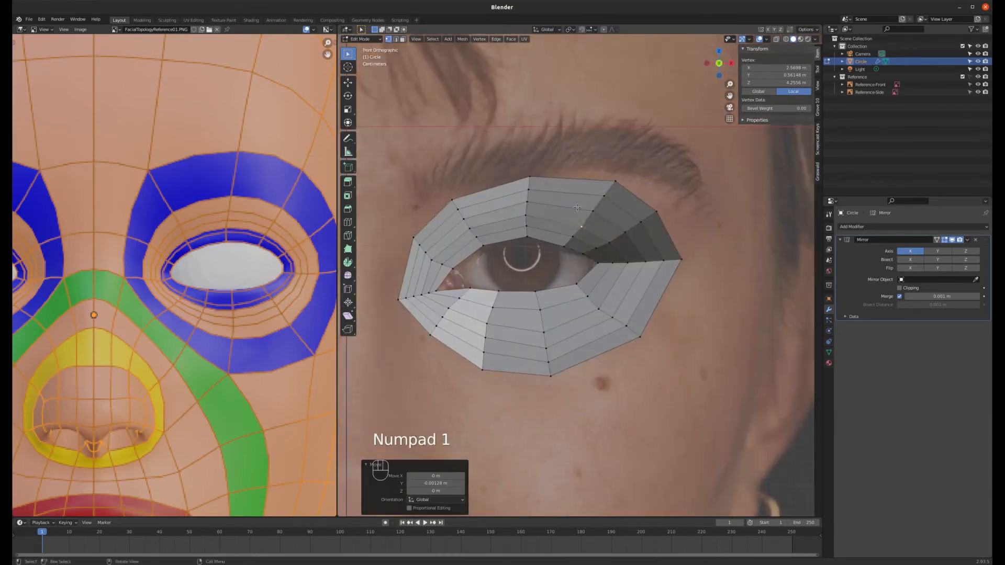
- Extrude the outermost edge loop and scale it outward by about 1.3 to form a new ring around the eye
alt+click(562, 179)
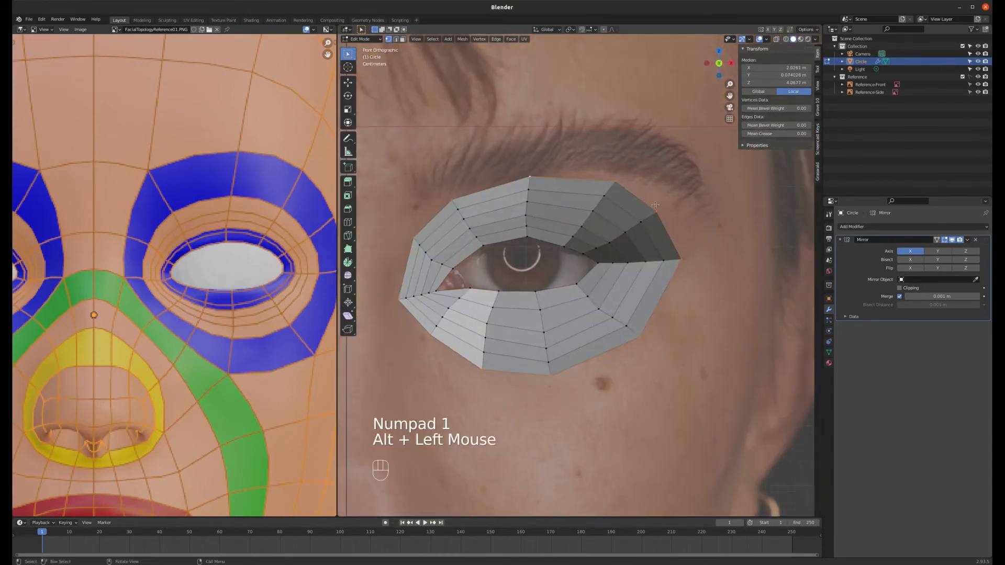
scroll(655, 205, down, 2)
scroll(617, 179, up, 1)
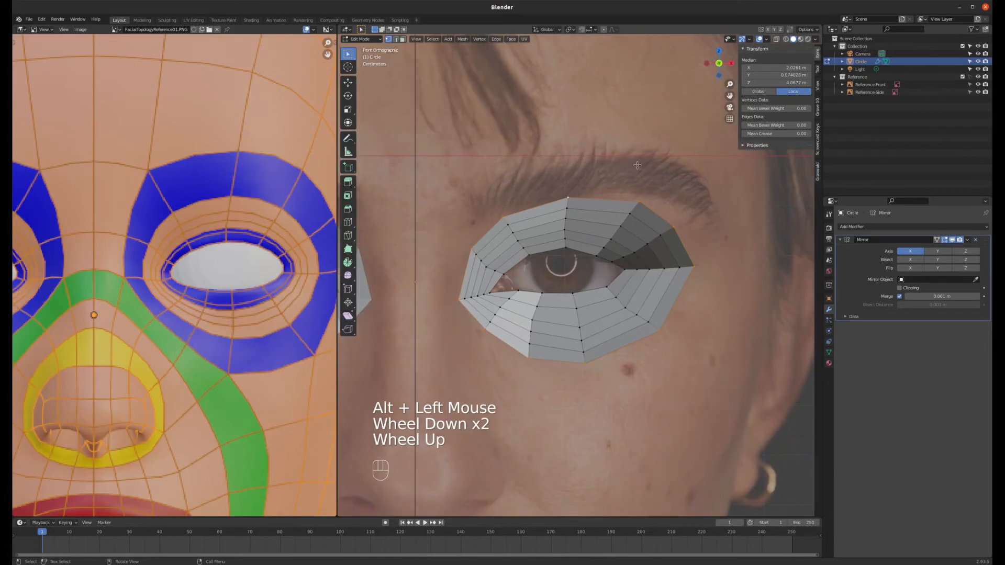
key(e)
key(s)
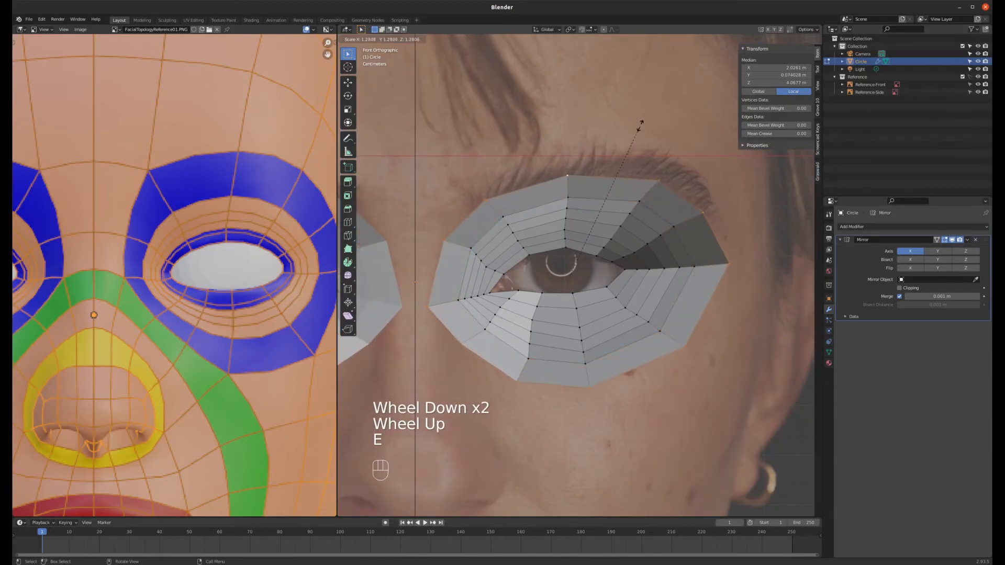
click(638, 122)
- Raise the new ring's inner upper, top and outer upper vertices to the top of the eyebrow
click(492, 189)
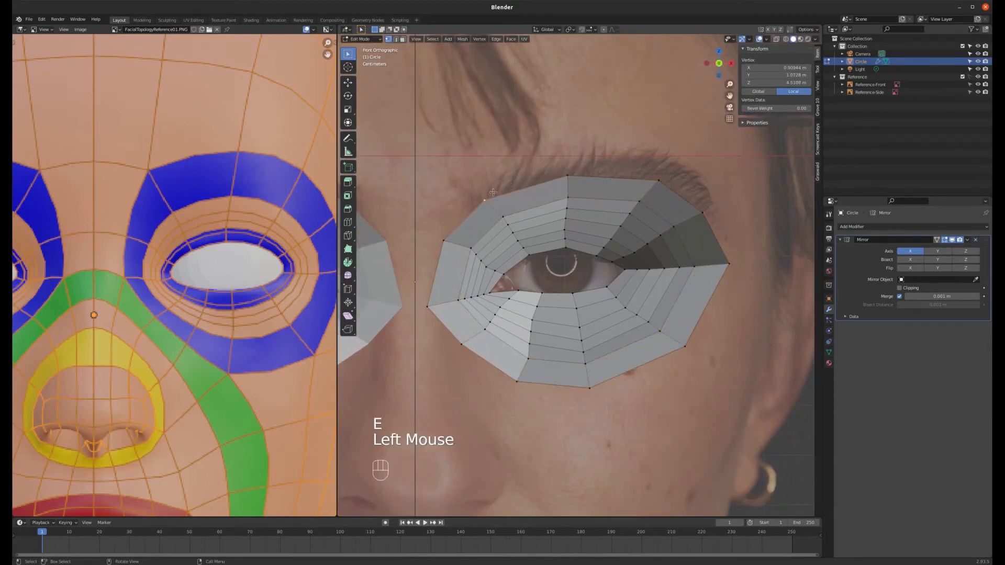
key(g)
click(487, 175)
click(567, 169)
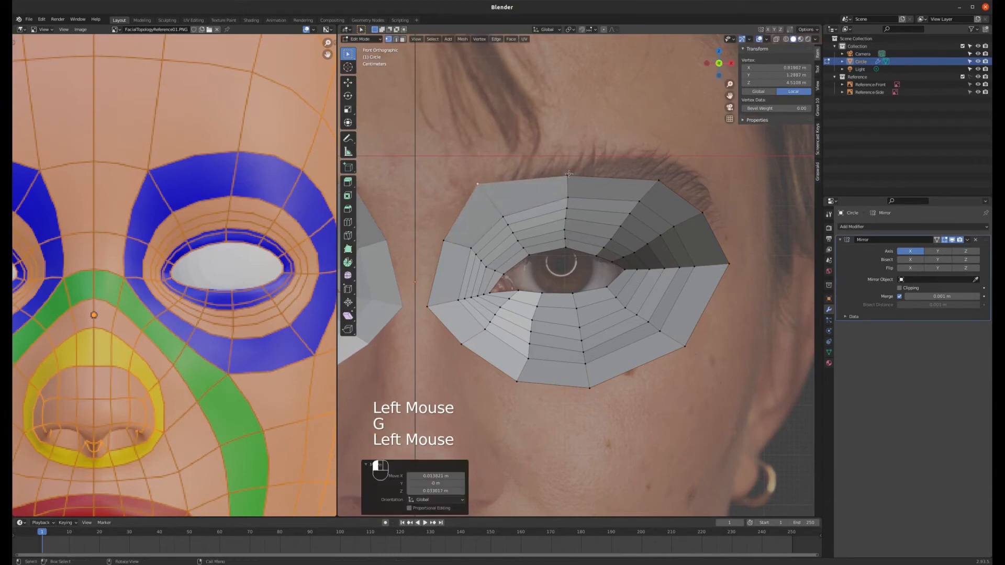
key(g)
click(554, 143)
click(645, 175)
key(g)
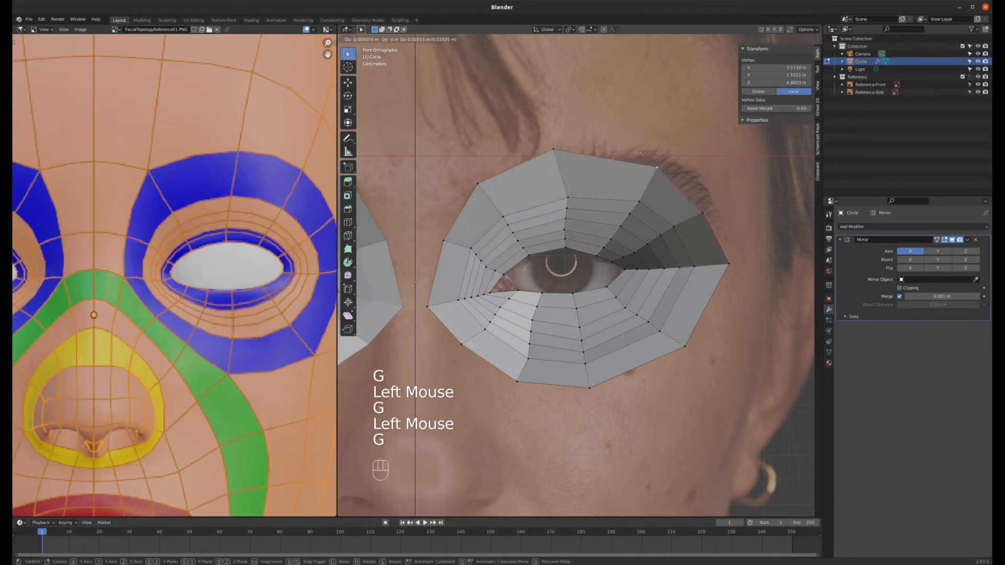
click(642, 145)
- Move the new ring's outer brow, outer corner and outer lower vertices outward to round its outer side
click(705, 211)
key(g)
click(720, 196)
click(720, 197)
key(g)
click(721, 197)
click(730, 275)
key(g)
click(731, 280)
click(687, 350)
key(g)
- Move the new ring's bottom and inner lower vertices slightly downward to round the area below the eye
click(591, 386)
key(g)
click(595, 393)
click(516, 383)
key(g)
click(516, 386)
click(461, 344)
key(g)
click(460, 348)
- Move the new ring's inner corner vertex toward the eye and nudge the vertex above it beside the nose bridge
click(427, 306)
key(g)
click(447, 302)
click(441, 236)
key(g)
click(440, 235)
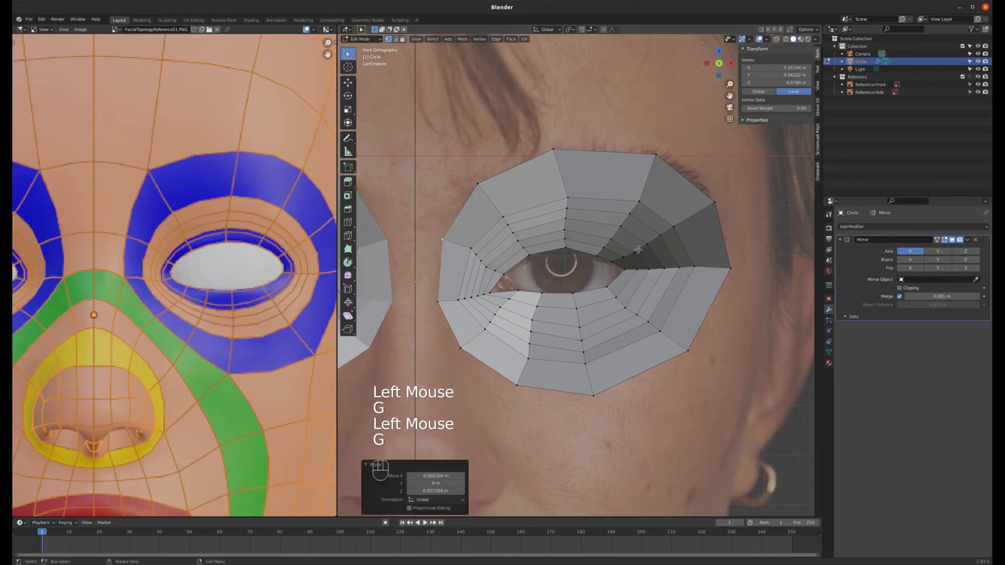
- In side view, adjust the new ring's two bottom vertices and the vertex above the front one to fit the cheek
scroll(633, 245, down, 2)
middle_drag(634, 246, 578, 247)
key(KP_3)
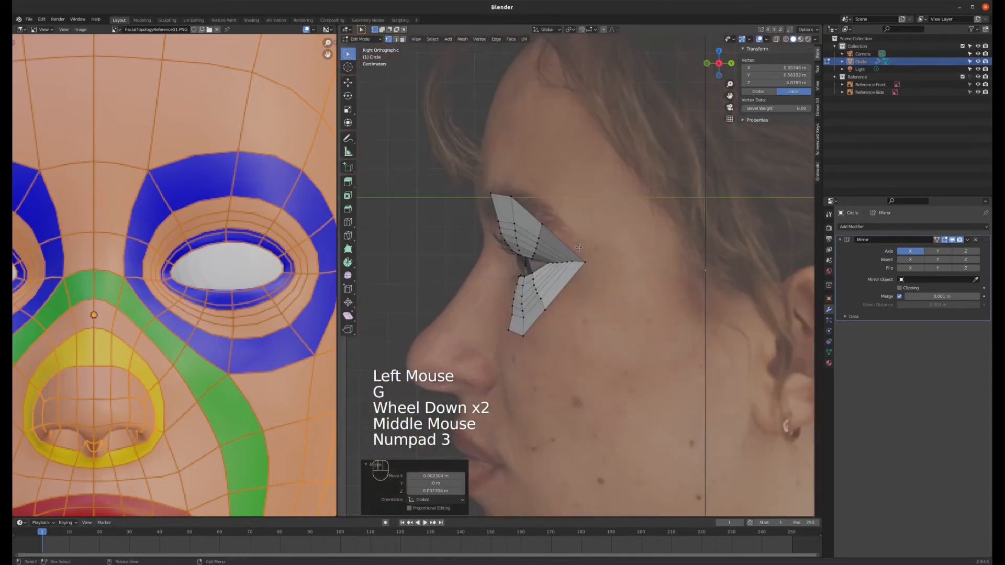
click(508, 333)
key(g)
click(507, 328)
key(g)
click(511, 318)
click(524, 336)
key(g)
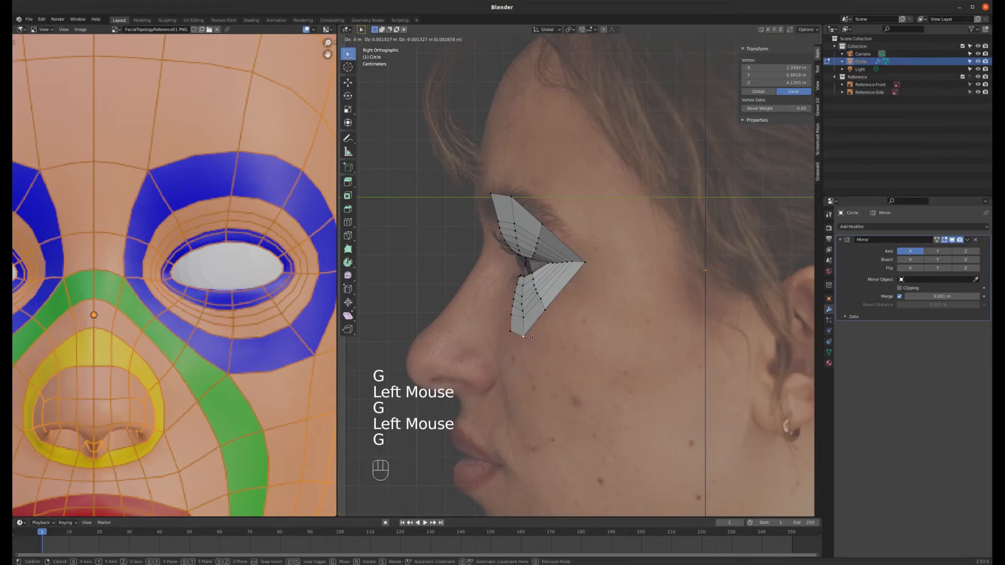
click(532, 338)
- In side view, move the outer lower vertices of the new ring and the adjacent inner rings into a smooth curve
click(545, 311)
key(g)
click(548, 310)
click(539, 303)
key(g)
click(539, 304)
scroll(538, 299, up, 4)
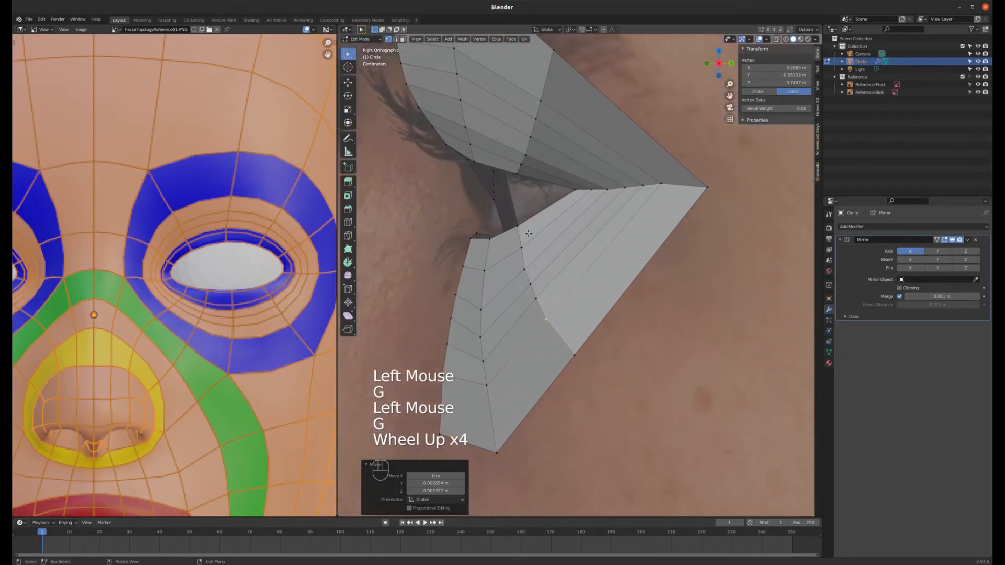
click(534, 284)
key(g)
click(532, 285)
- In side view, nudge a middle-column vertex below the eye and raise the new ring's outer corner vertex slightly
click(480, 308)
key(g)
click(707, 184)
key(g)
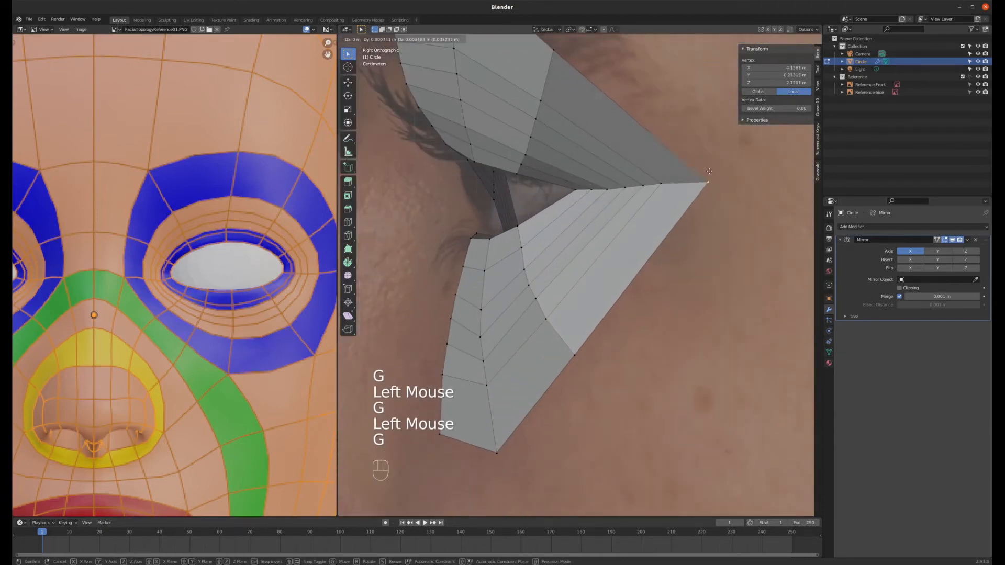
click(707, 182)
scroll(632, 355, down, 2)
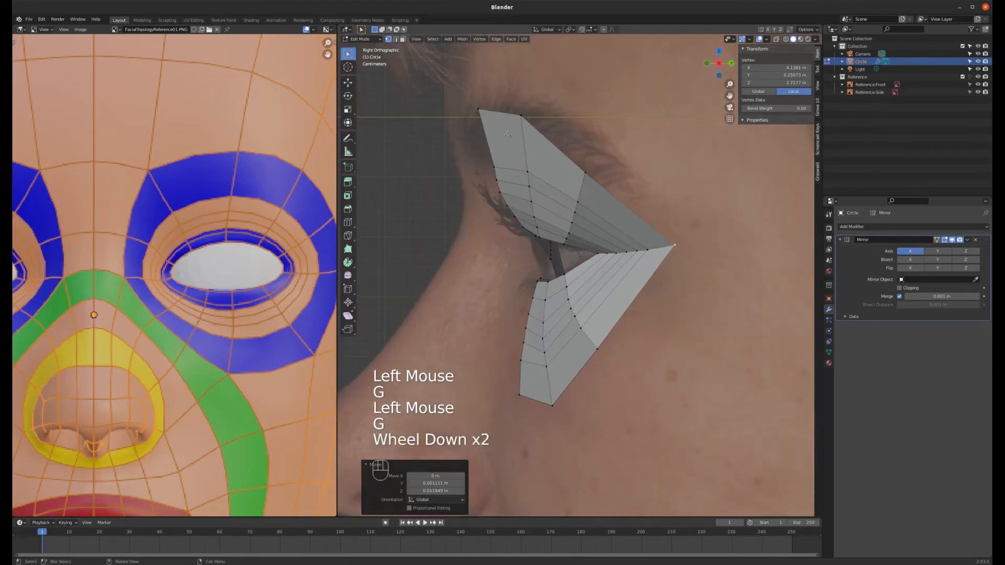
- In side view, nudge the front vertices between the upper lid and the brow to smooth the lid's profile
scroll(480, 170, up, 2)
click(479, 170)
key(g)
click(480, 170)
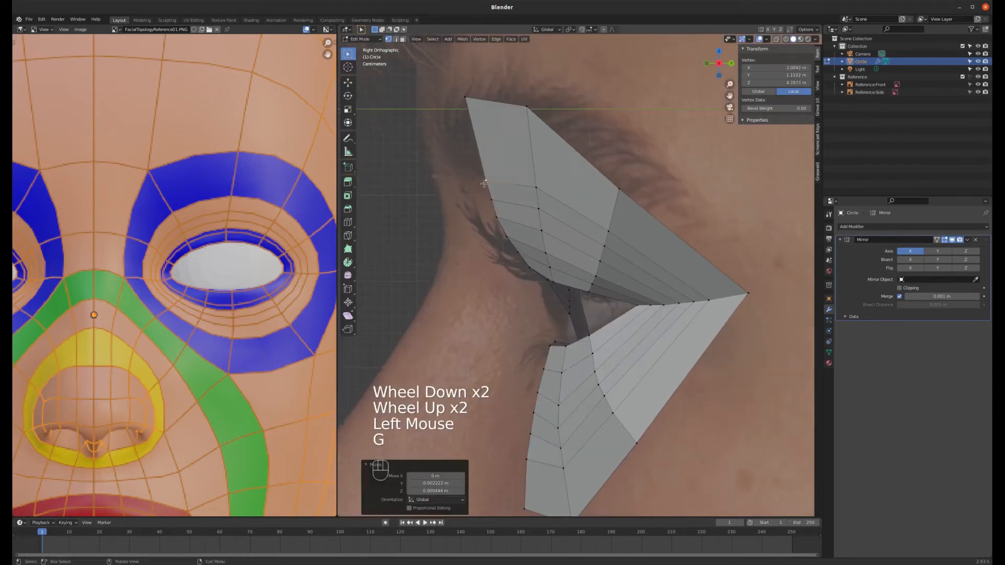
click(489, 197)
key(g)
click(488, 197)
click(476, 174)
key(g)
scroll(476, 174, down, 3)
middle_click(470, 158)
middle_drag(470, 158, 474, 179)
click(474, 179)
key(KP_3)
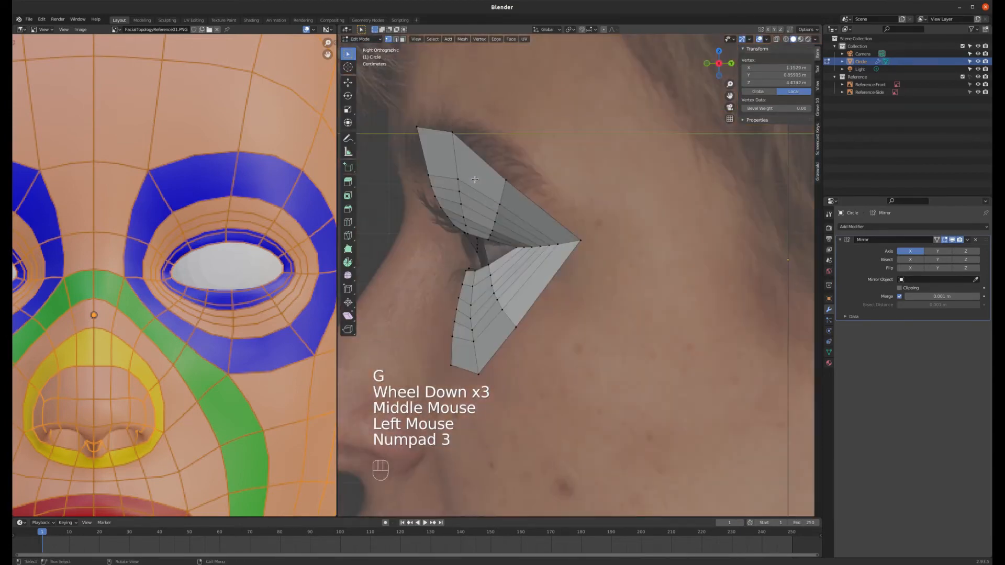
- Enable clipping on the Mirror modifier and view the eye mesh from the front
middle_drag(433, 174, 460, 199)
scroll(460, 198, down, 2)
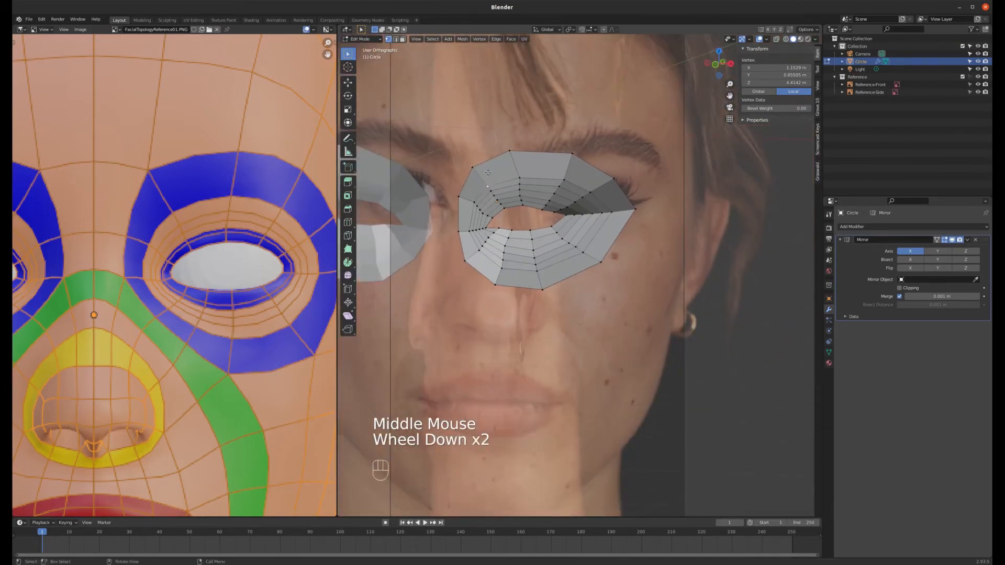
key(KP_1)
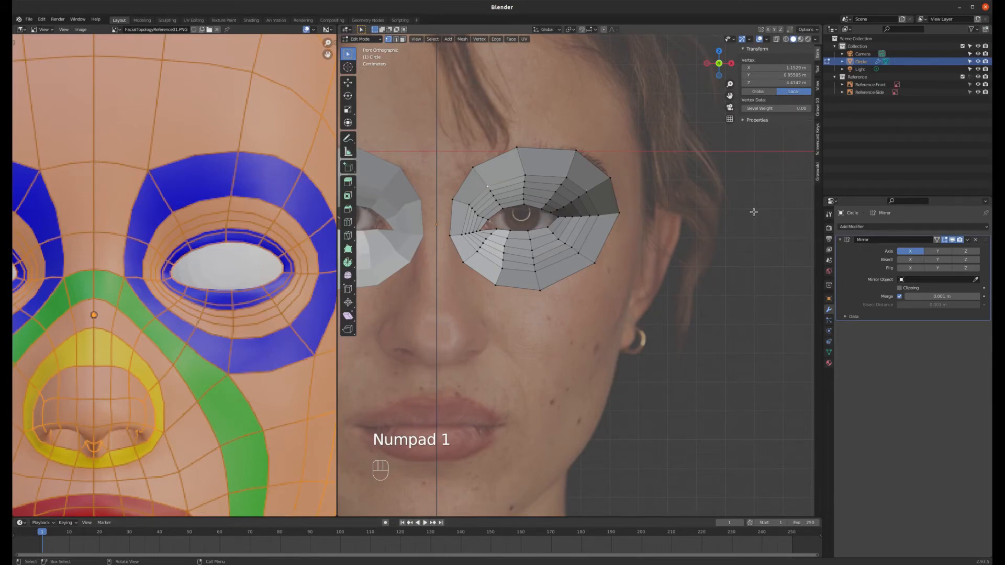
click(899, 289)
scroll(456, 199, down, 1)
scroll(455, 198, up, 2)
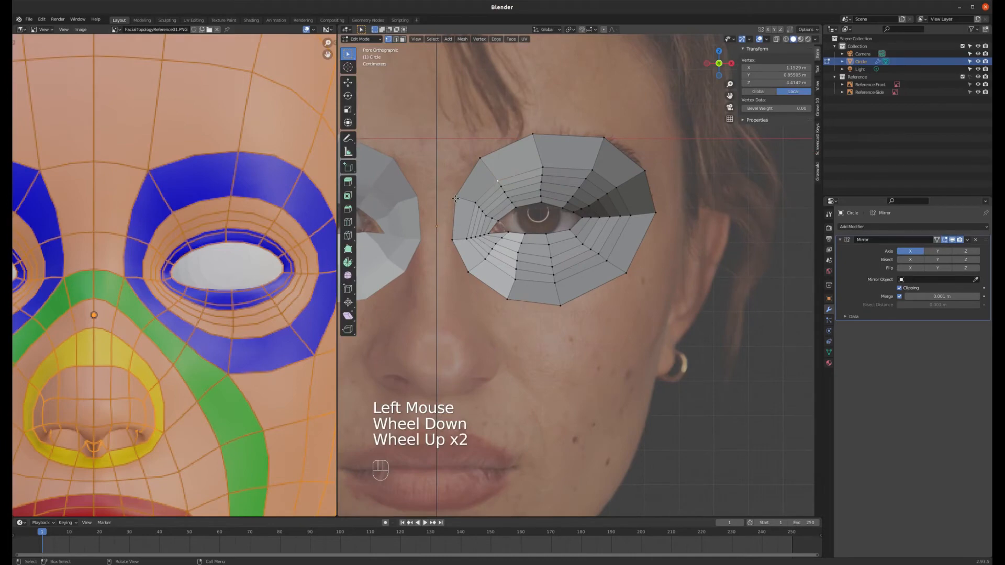
- Extrude the outer ring's edge beside the nose bridge to the centre line so both mirrored halves join
key(2)
click(464, 186)
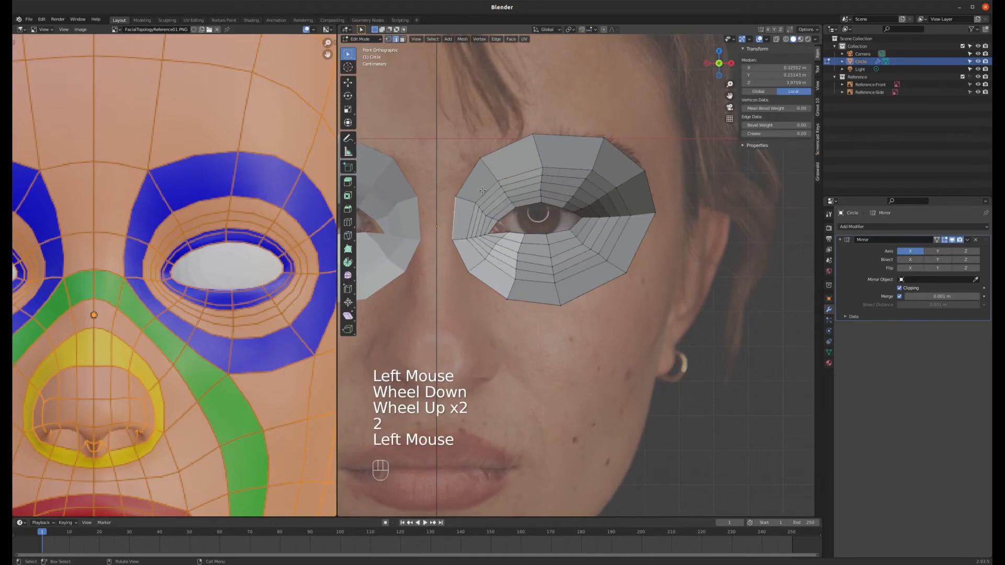
key(e)
click(450, 174)
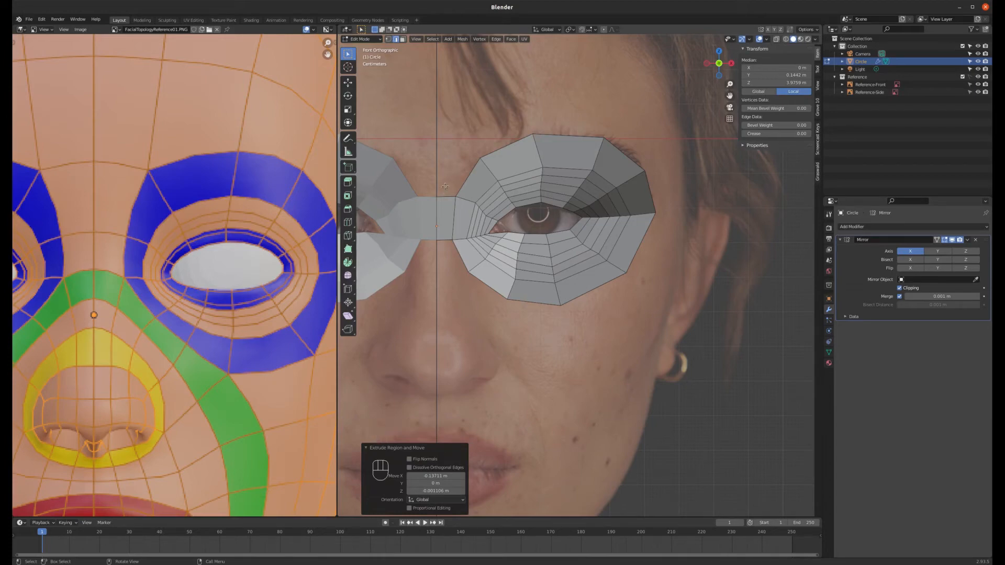
- Extrude the outer ring's vertex at the inner brow to the centre line between the eyebrows
scroll(445, 187, up, 1)
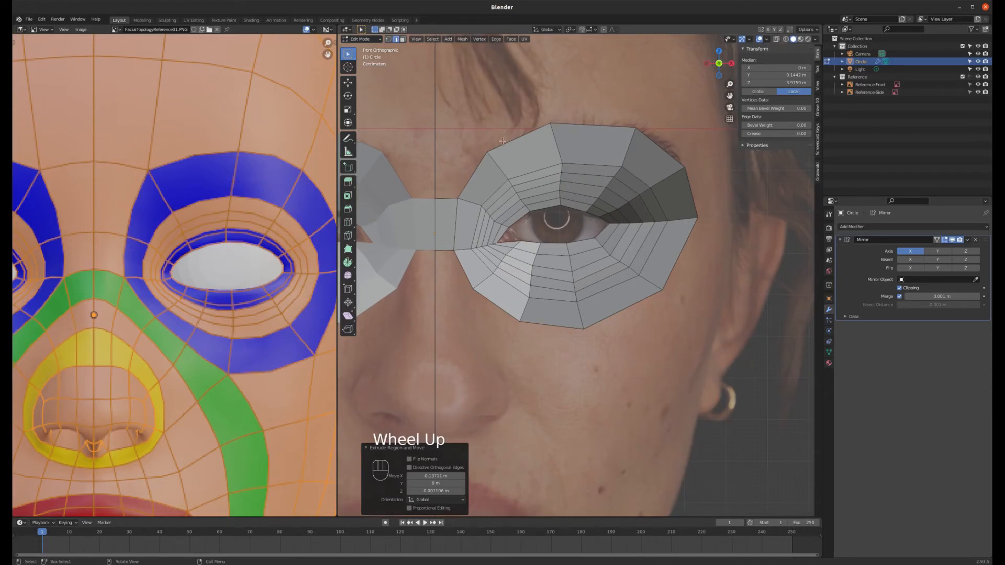
key(1)
click(486, 152)
key(e)
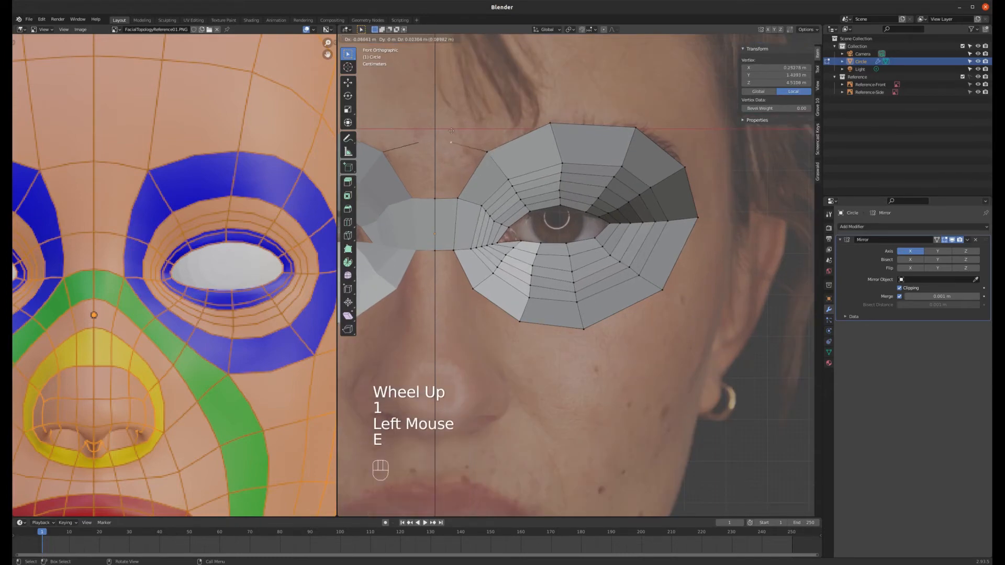
click(422, 133)
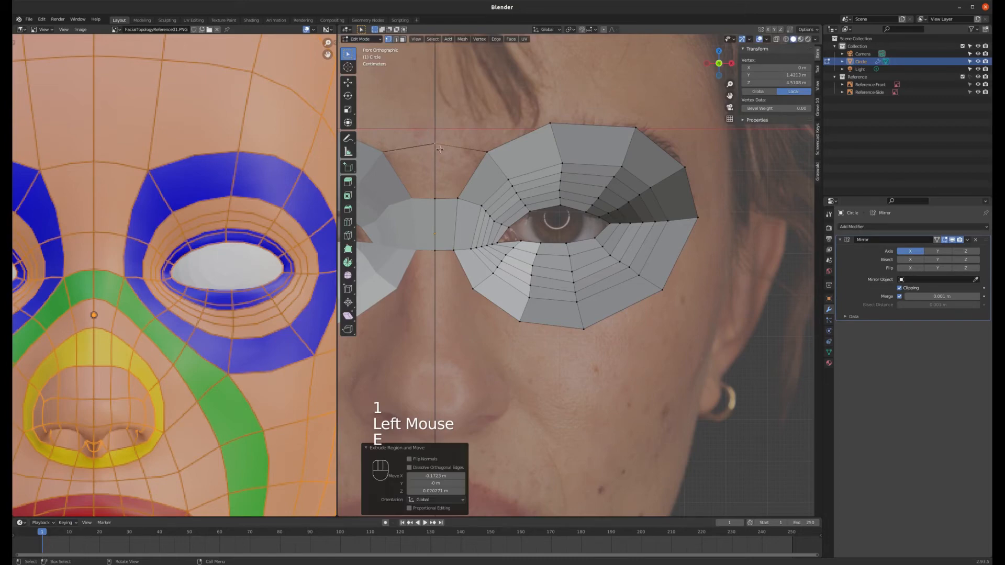
- Fill the gap between the eyebrows with a face spanning the centre-line, nose bridge and inner brow vertices
shift+click(435, 200)
shift+click(457, 199)
shift+click(482, 157)
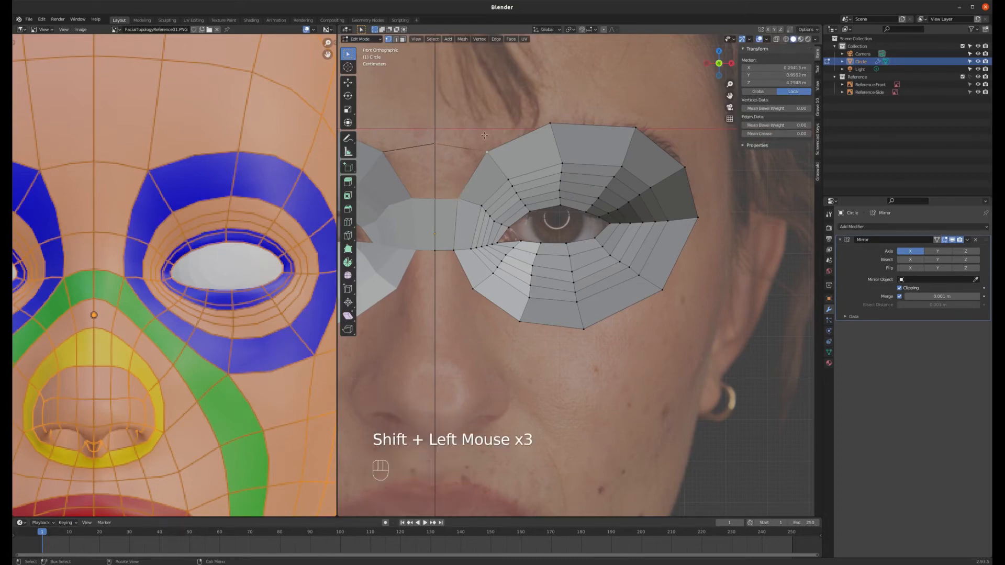
key(f)
- In side view, move the lower centre-line vertex of the nose bridge forward along Y onto the nose profile
middle_drag(460, 157, 455, 211)
key(KP_3)
key(KP_3)
click(456, 212)
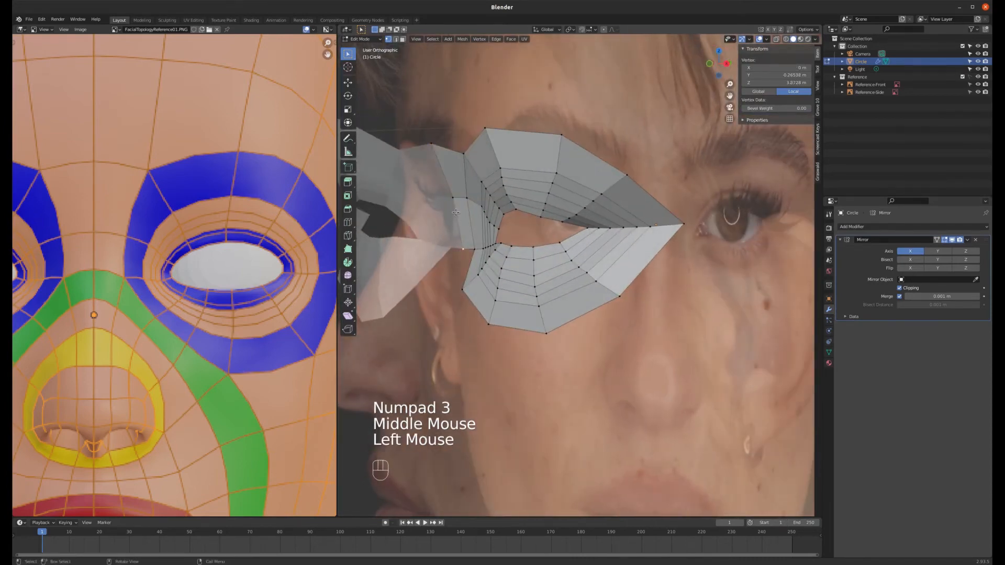
key(KP_3)
key(g)
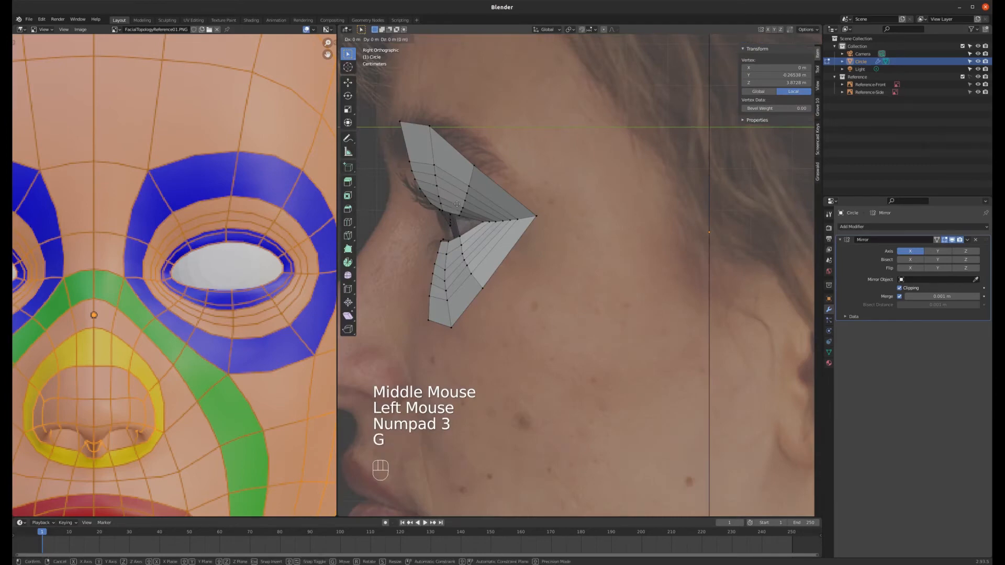
click(358, 196)
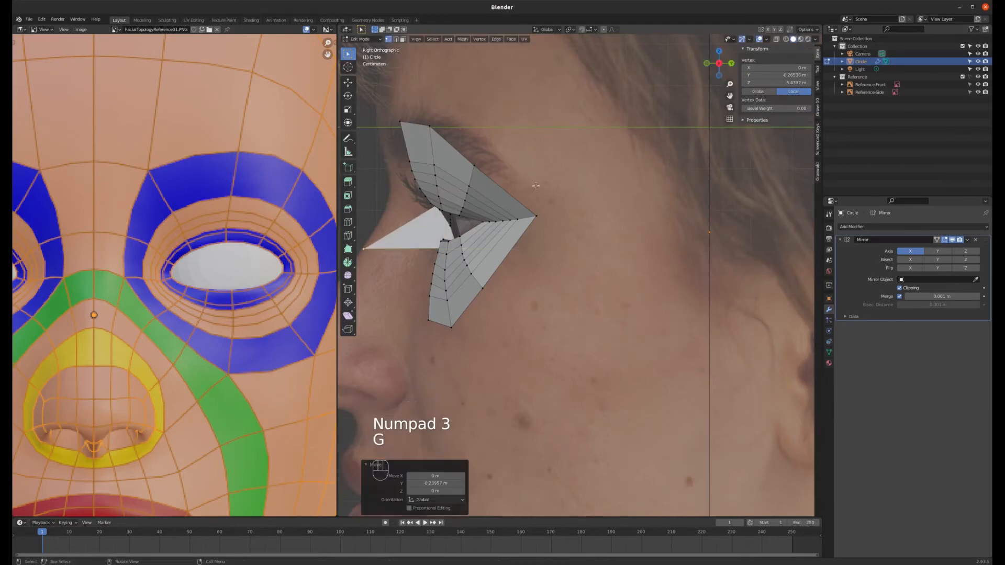
- Move the upper centre-line vertex of the nose bridge forward along Y onto the profile in side view
scroll(499, 201, down, 3)
scroll(500, 201, up, 3)
middle_drag(500, 201, 527, 204)
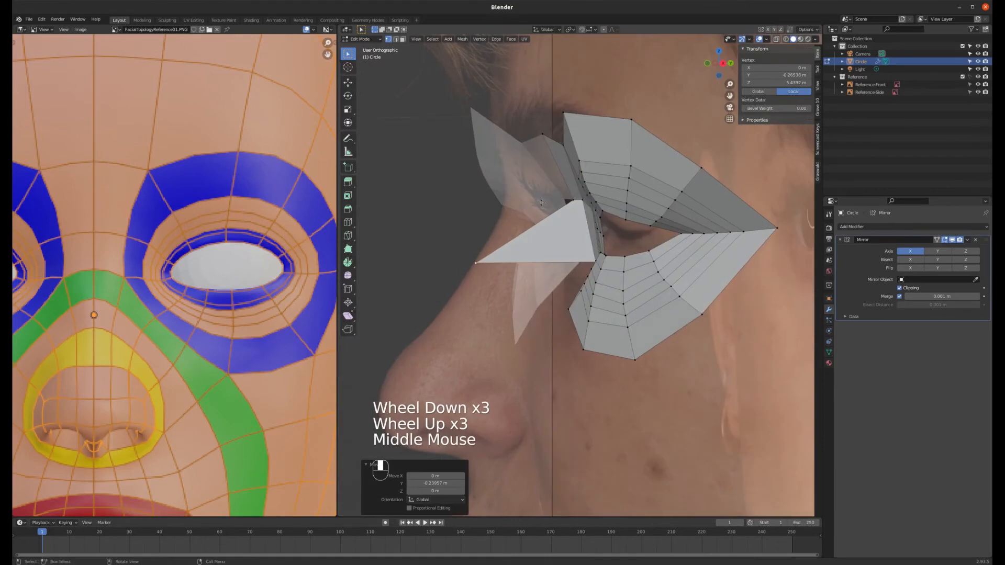
click(567, 199)
key(KP_3)
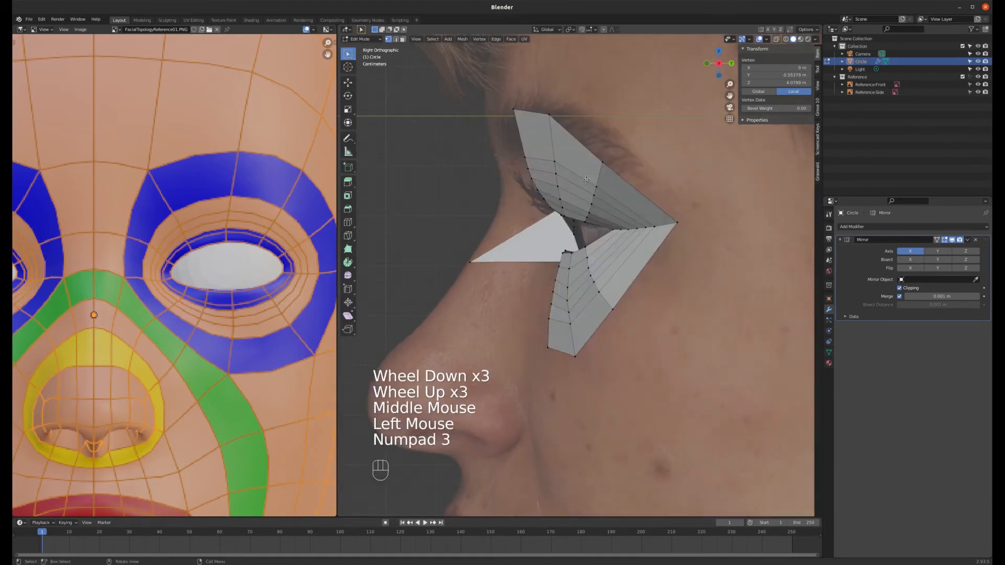
key(g)
key(y)
click(516, 161)
- Move the centre-line vertex between the eyebrows about 0.09 m forward along Y to meet the forehead profile
middle_drag(515, 161, 531, 137)
click(531, 137)
key(KP_3)
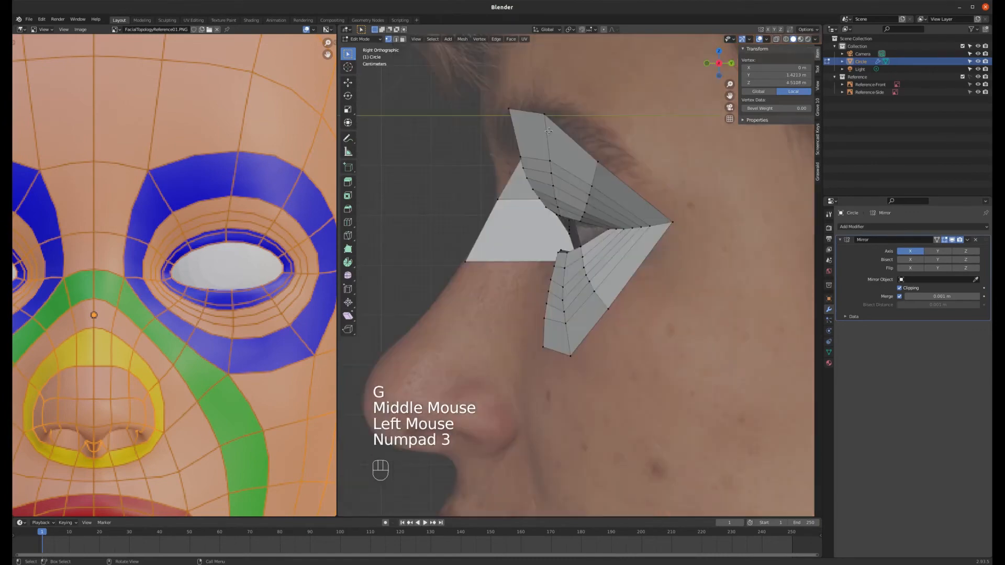
key(g)
key(y)
click(515, 128)
- Move the three outer-ring vertices beside the nose bridge forward together along Y, fine-tuning their depth from the side
middle_drag(516, 128, 506, 147)
key(KP_3)
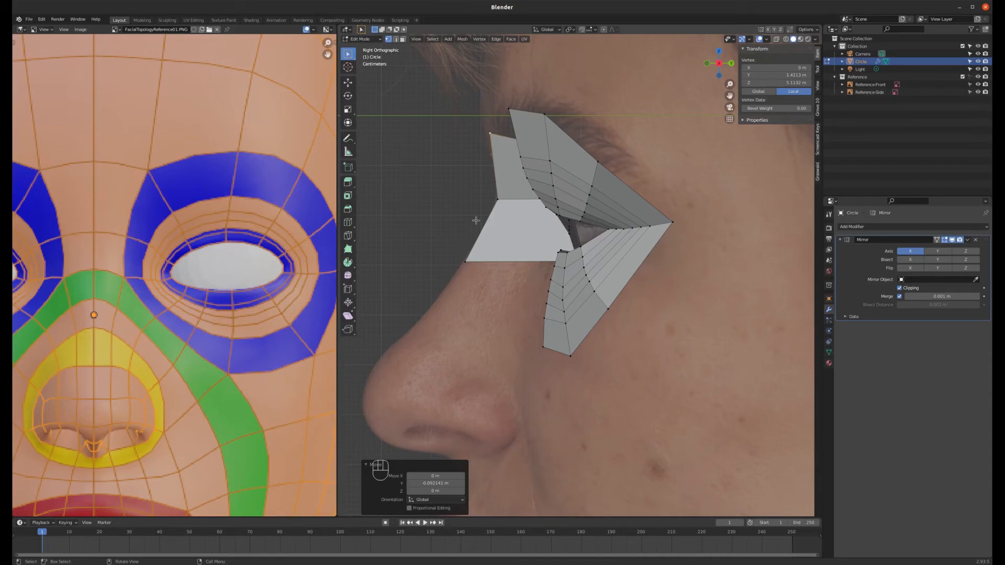
middle_drag(484, 147, 549, 193)
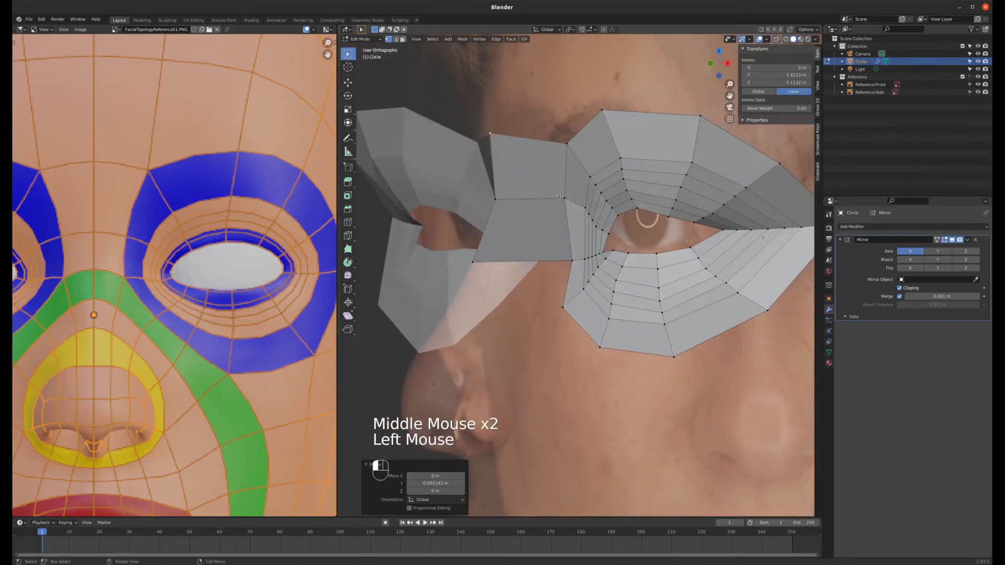
click(564, 198)
shift+click(567, 144)
shift+click(572, 259)
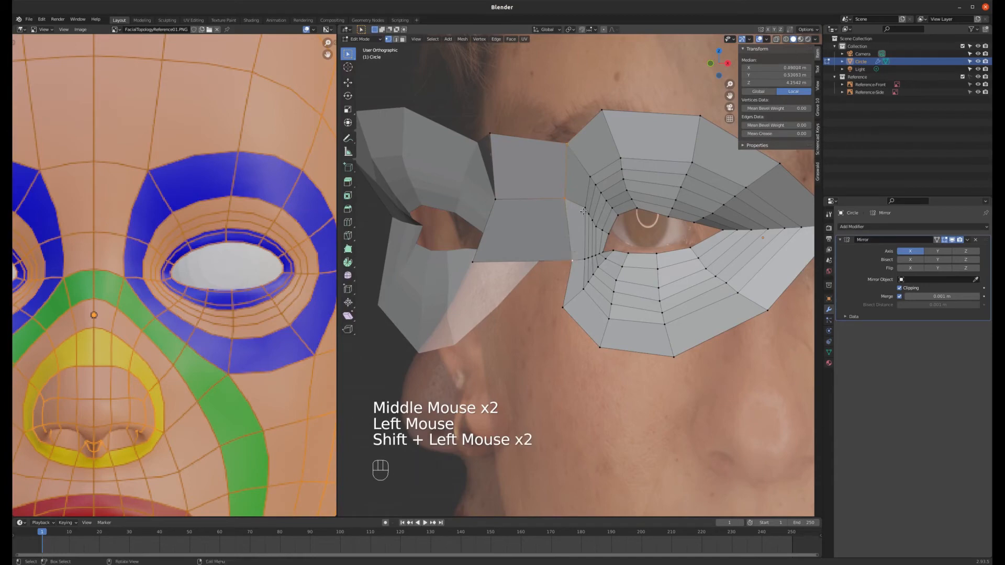
key(g)
click(549, 214)
middle_drag(549, 214, 511, 173)
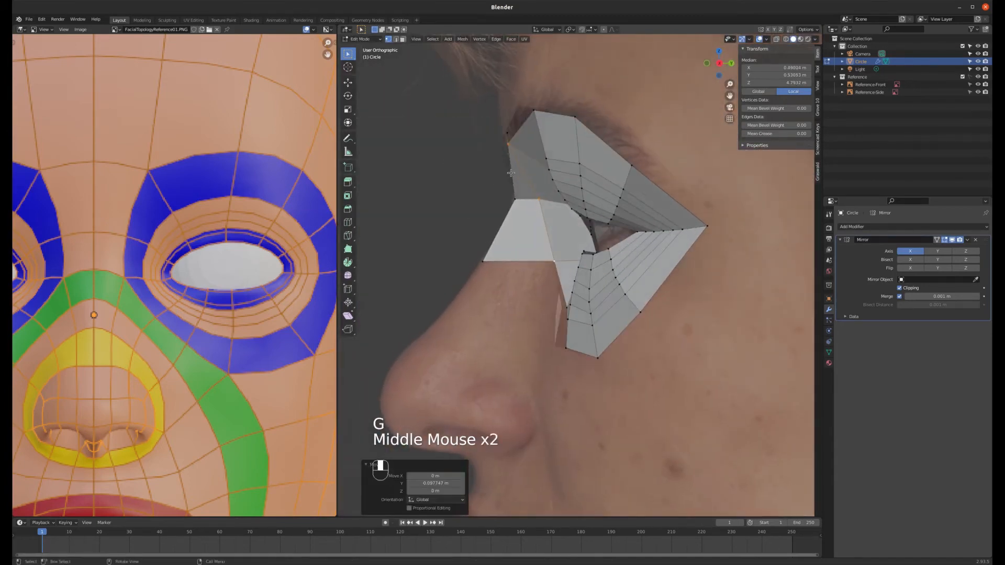
key(g)
click(515, 169)
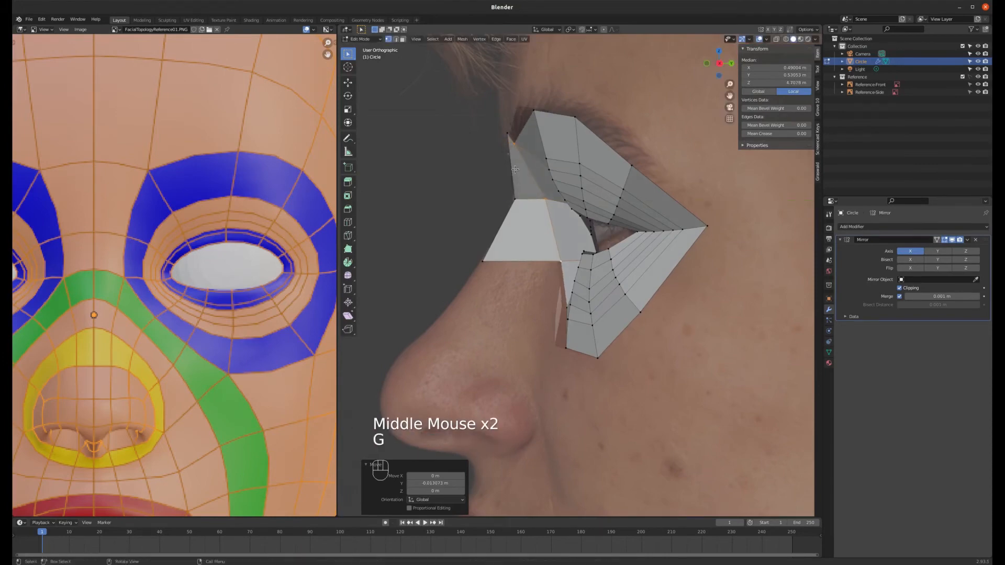
- In side view, adjust the inner brow, mid-bridge and lower bridge vertices of the outer ring individually to follow the profile
key(KP_3)
click(509, 138)
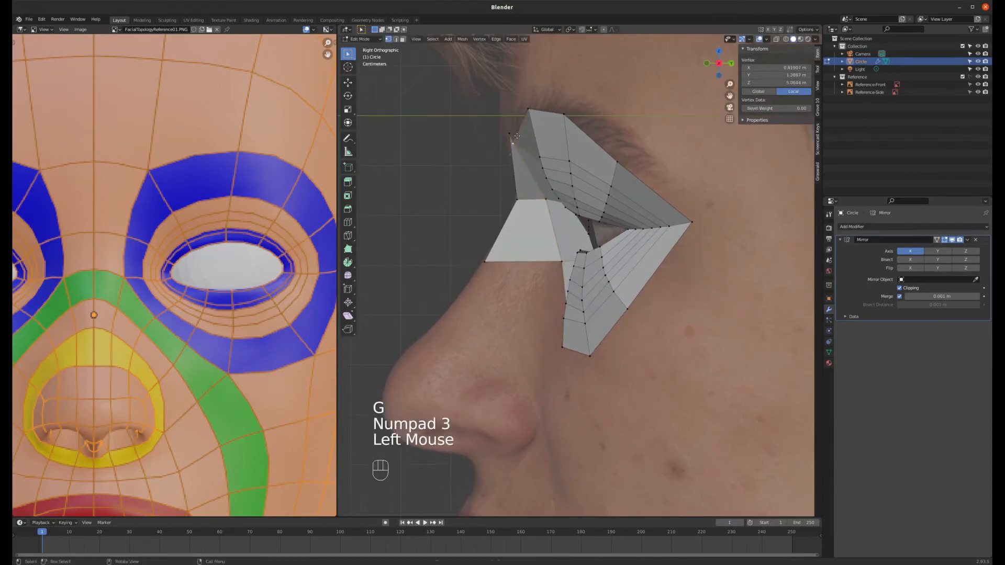
key(g)
click(519, 125)
click(551, 242)
key(g)
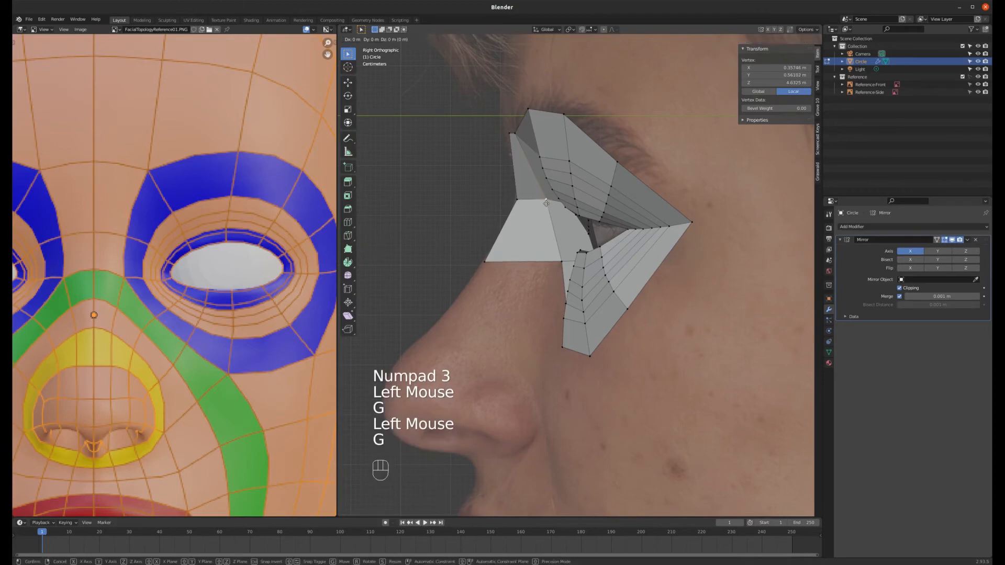
click(557, 271)
click(559, 263)
key(g)
key(y)
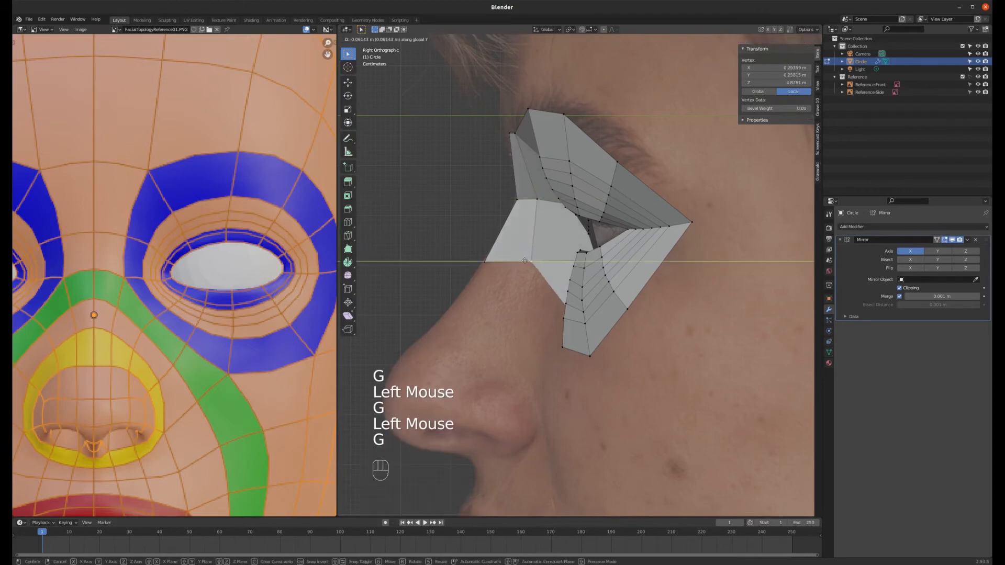
click(509, 261)
- Enable proportional editing and pull the eye ring's vertex nearest the nose bridge forward along Y with a size of 0.12
middle_drag(531, 233, 623, 203)
click(585, 207)
click(563, 209)
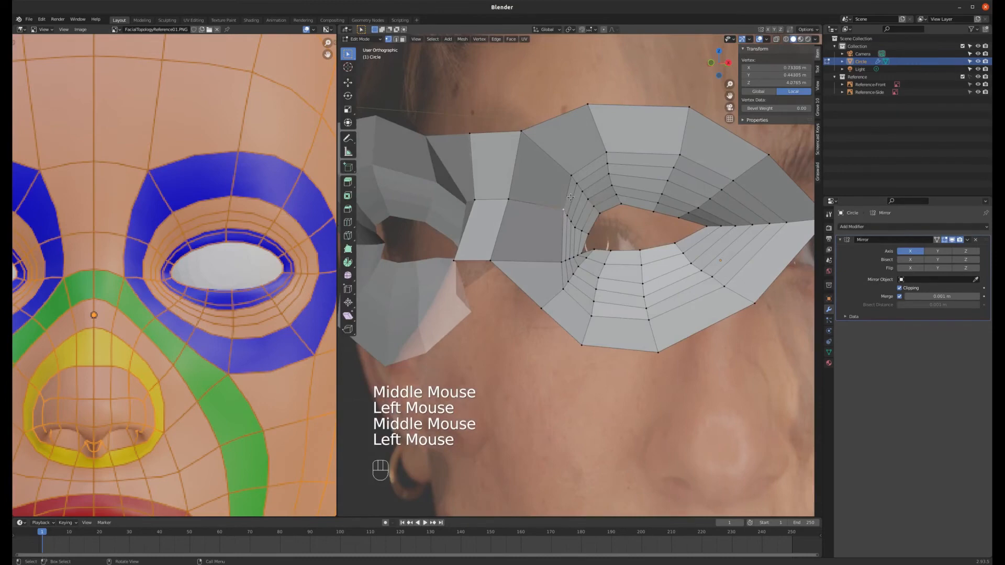
click(603, 31)
middle_drag(629, 145, 607, 146)
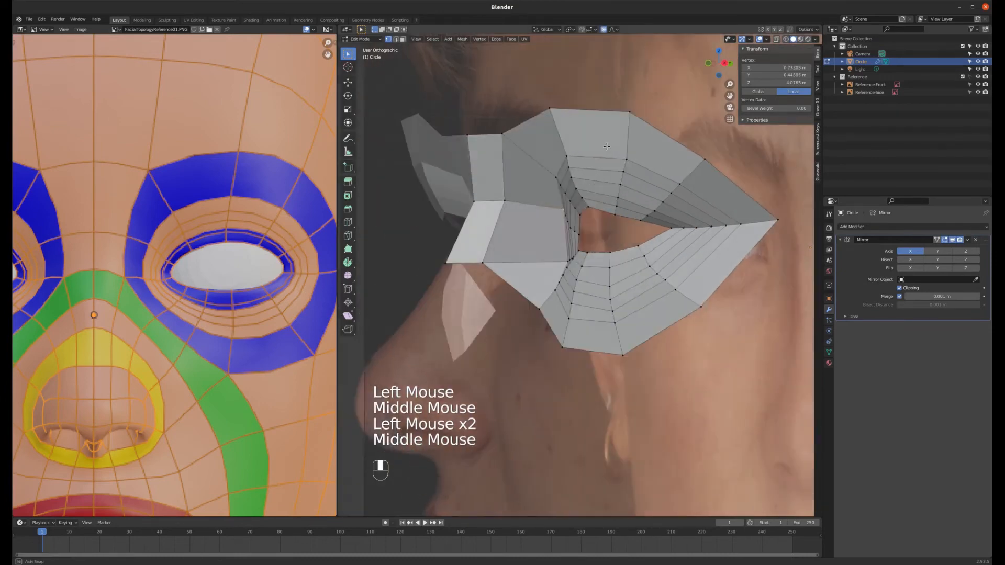
key(KP_3)
key(g)
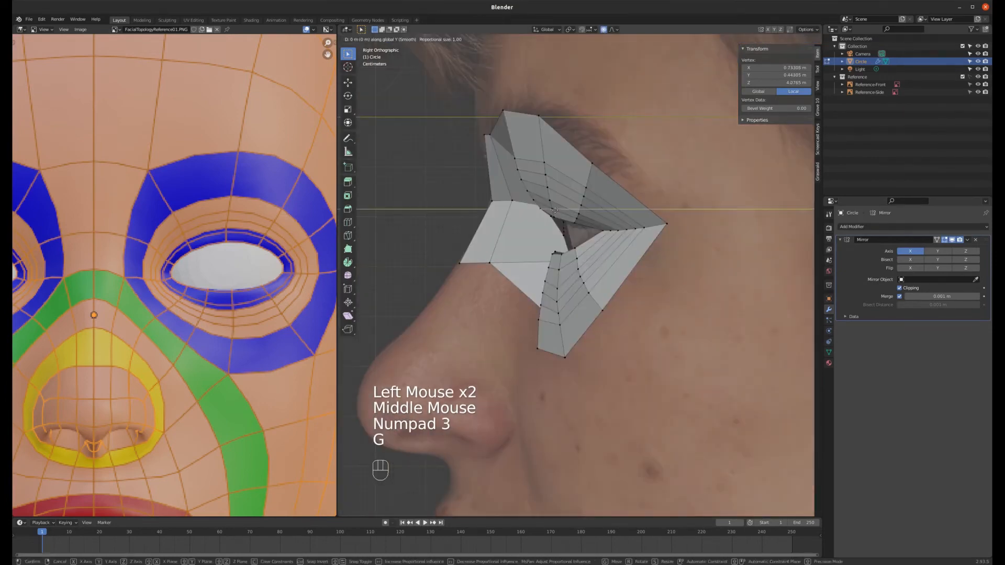
scroll(537, 212, up, 7)
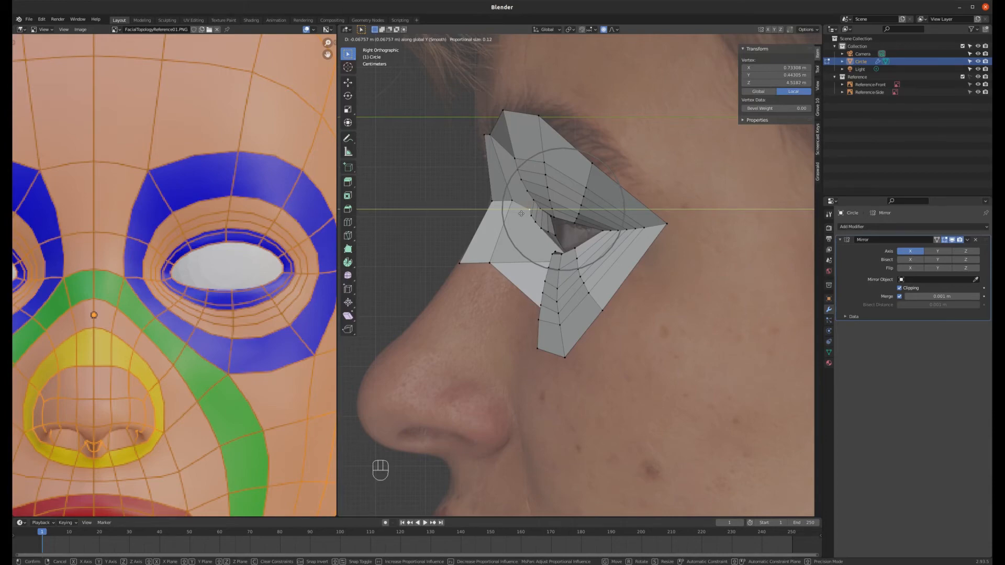
click(521, 214)
- Pull the ring vertex beside the inner eye corner forward along Y in side view with proportional editing
middle_drag(518, 232, 553, 234)
click(591, 212)
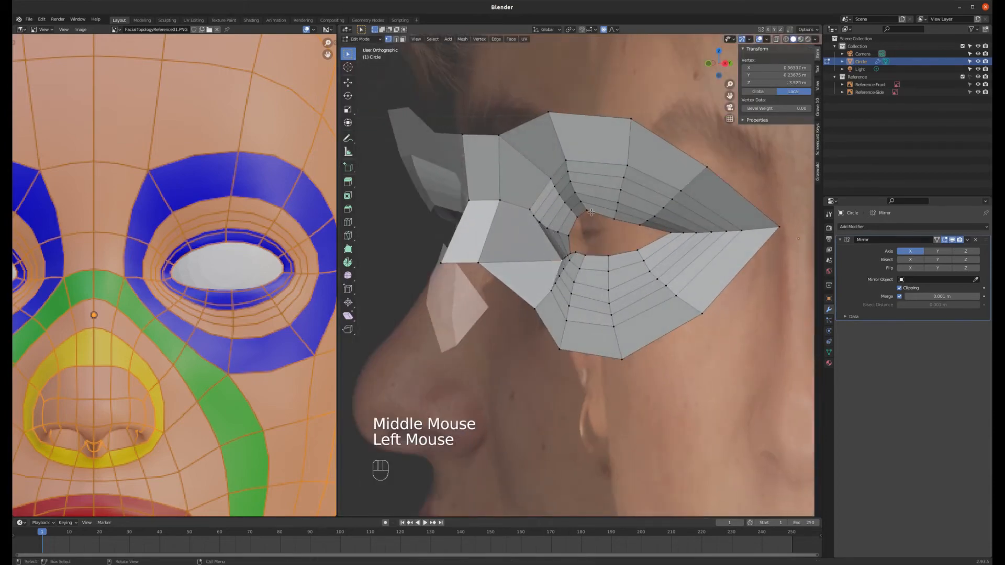
middle_drag(591, 212, 585, 210)
key(KP_3)
key(g)
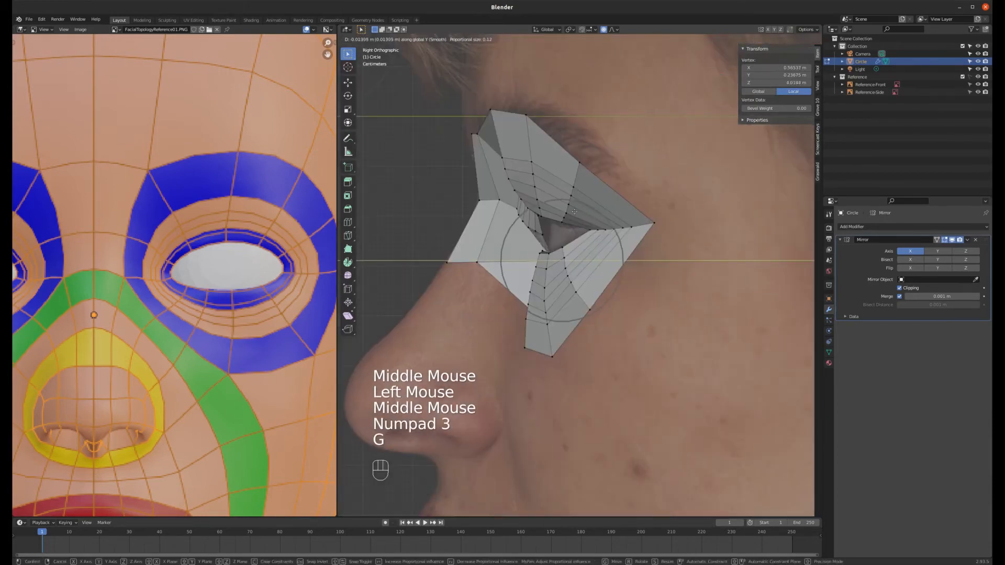
click(537, 217)
- Pull the ring vertex above the inner eye corner, below the inner brow, forward along Y in side view
middle_drag(531, 196, 581, 197)
click(536, 173)
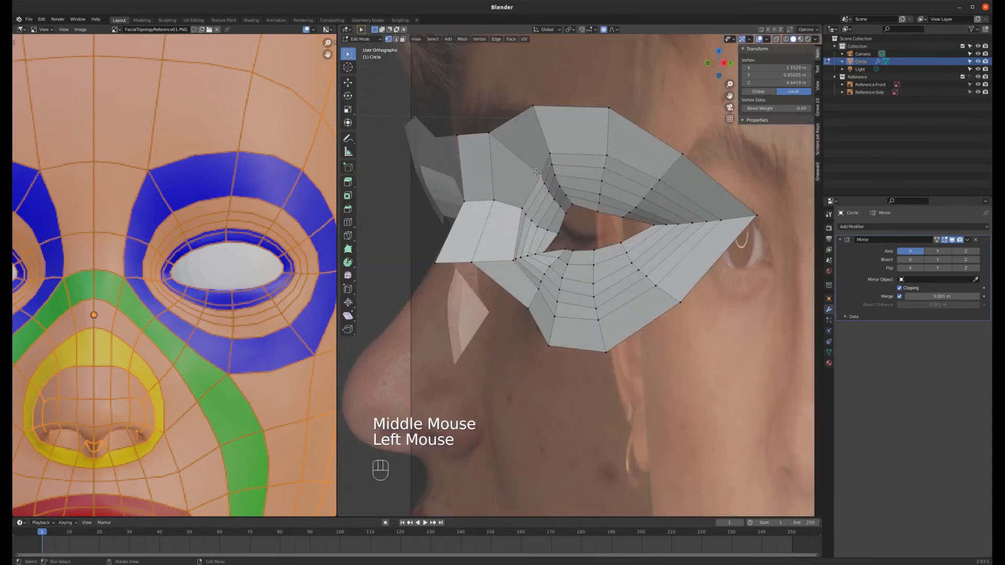
key(KP_3)
key(g)
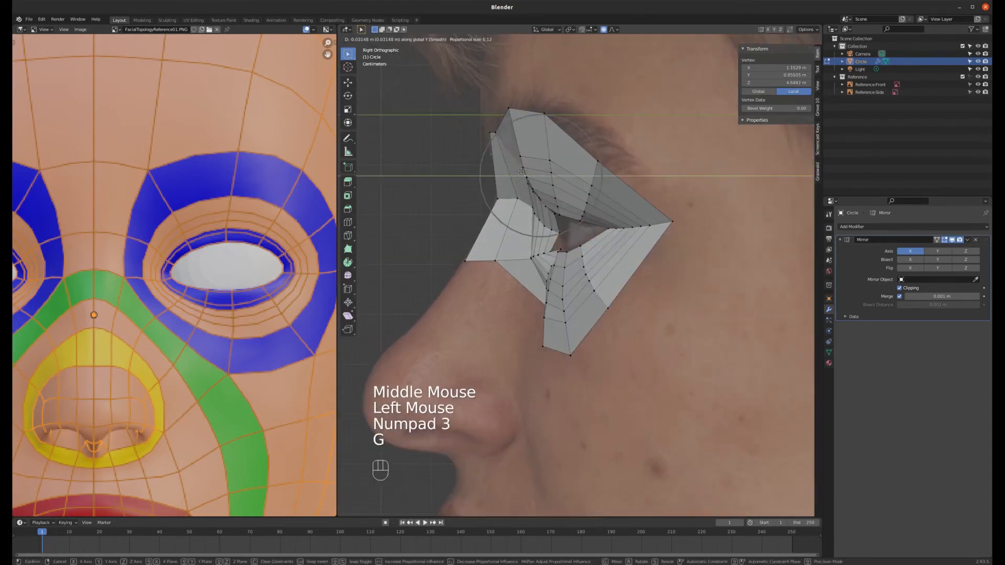
click(523, 172)
- Pull the outer ring's lower vertex beside the nose forward along Y to smooth the area under the inner eye
middle_drag(521, 292, 535, 304)
click(535, 304)
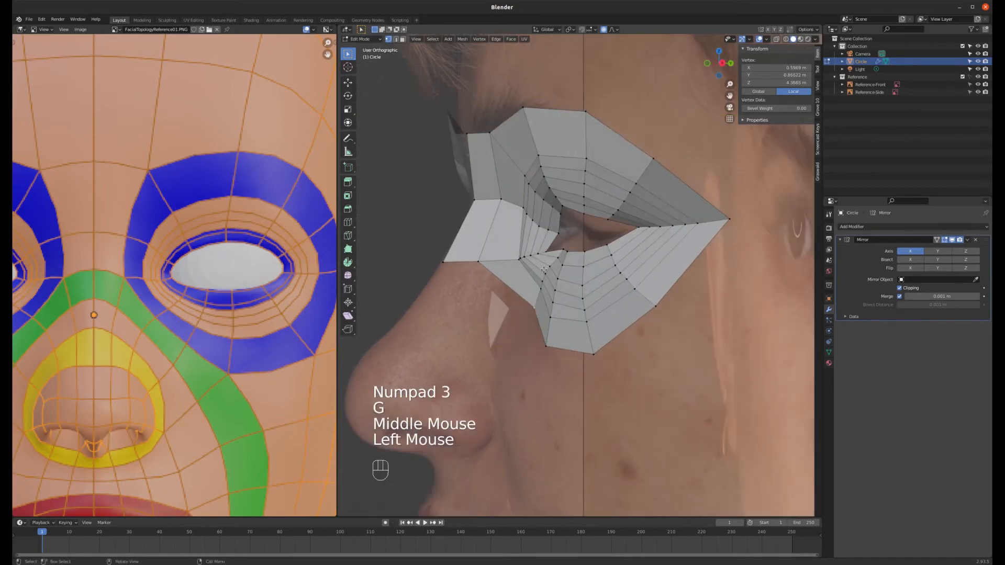
key(KP_3)
key(g)
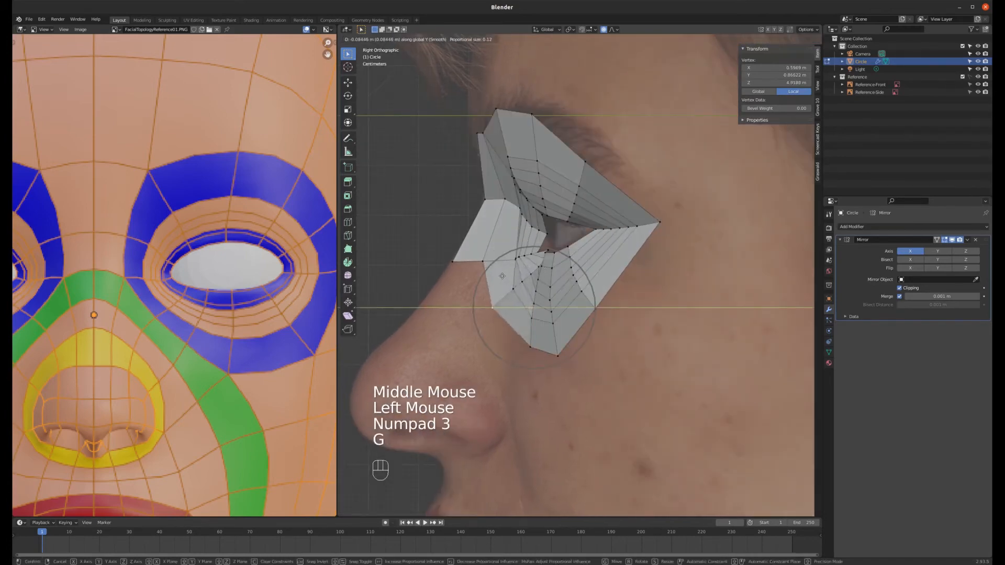
click(502, 276)
- Nudge the centre vertex between the eyebrows and the adjacent inner brow vertex to refine the brow profile in side view
middle_drag(502, 276, 513, 250)
key(KP_3)
key(g)
key(Escape)
click(476, 135)
key(g)
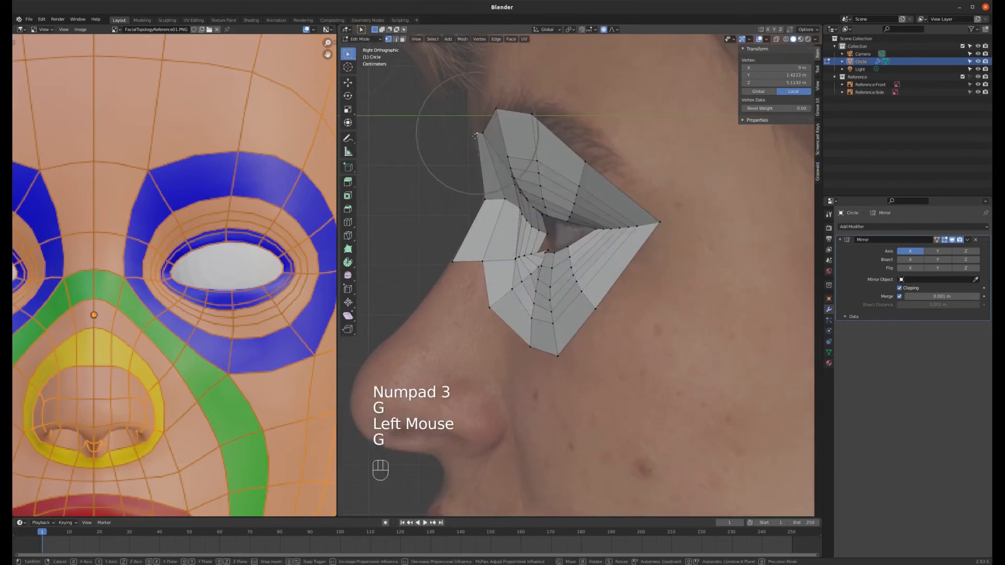
click(478, 129)
key(g)
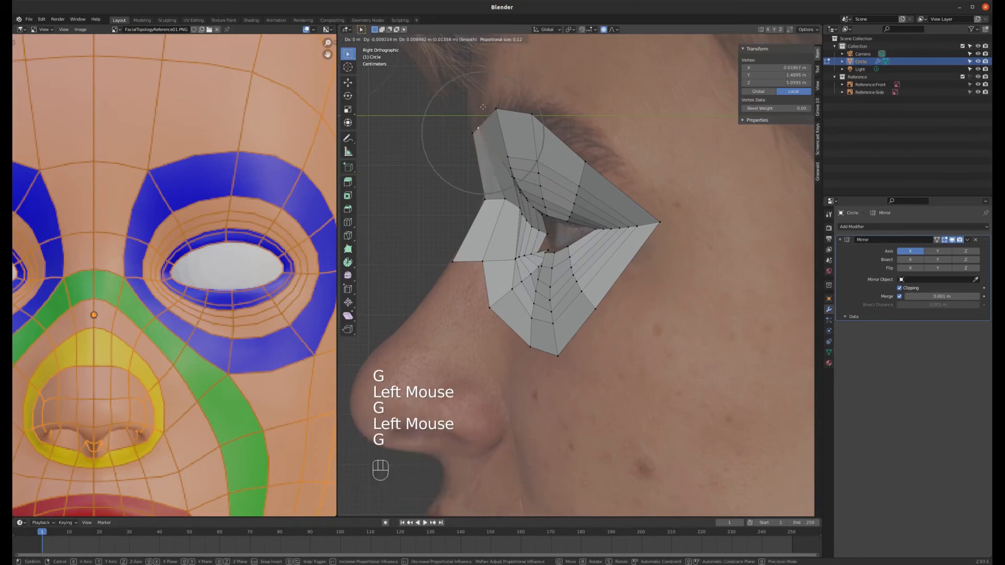
click(483, 107)
- Move the ring vertex below the inner brow further forward along Y with a smaller proportional size of about 0.057
middle_drag(483, 107, 516, 176)
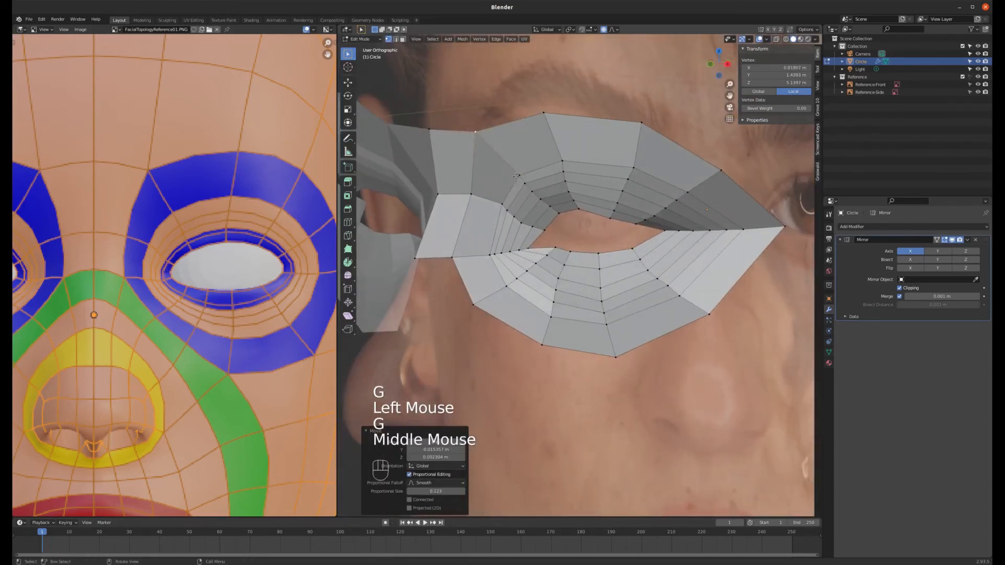
click(516, 176)
key(KP_3)
key(g)
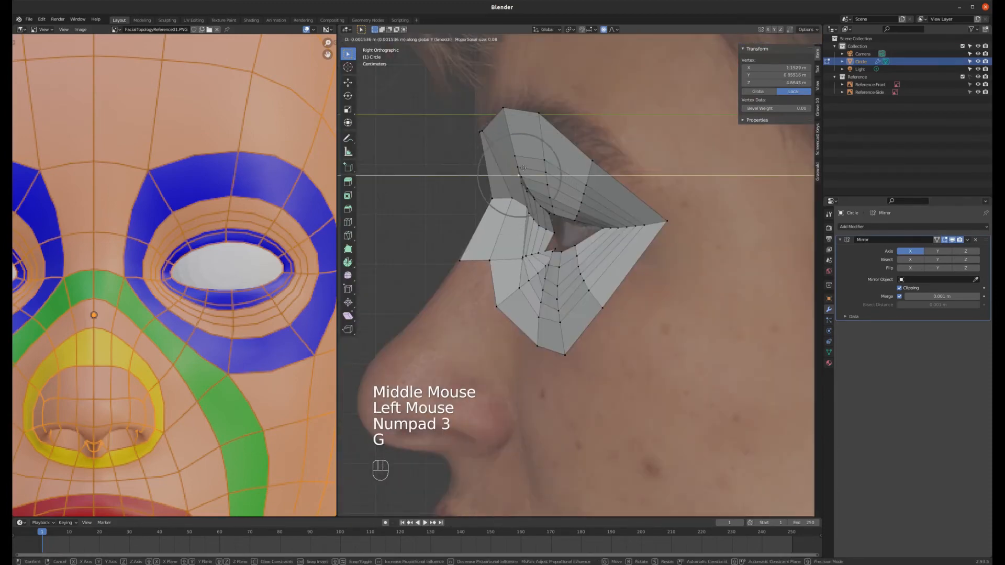
click(516, 156)
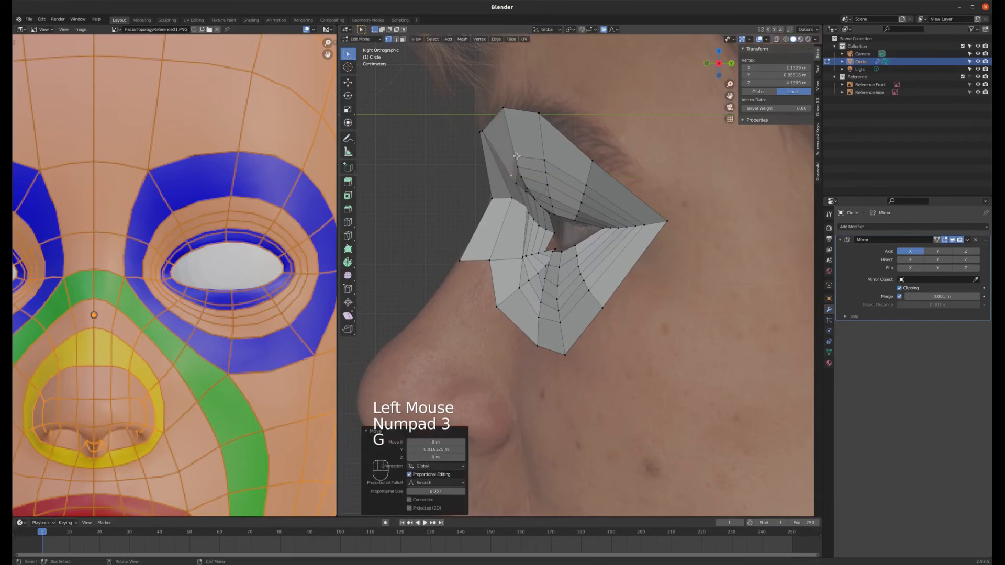
- Move the eye ring's vertex nearest the nose bridge slightly forward along Y, keeping the small proportional falloff
middle_drag(523, 211, 550, 215)
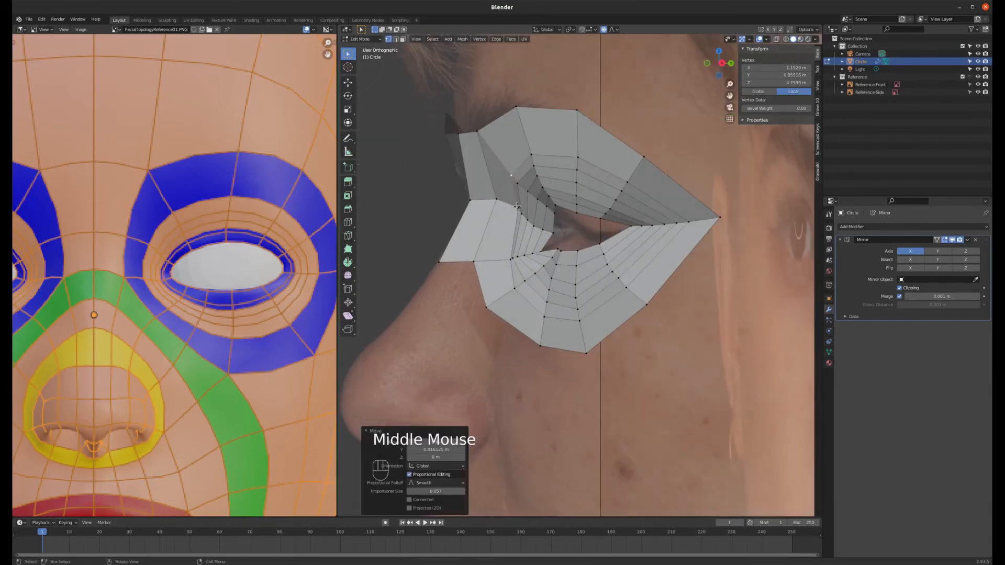
click(517, 207)
key(KP_3)
key(g)
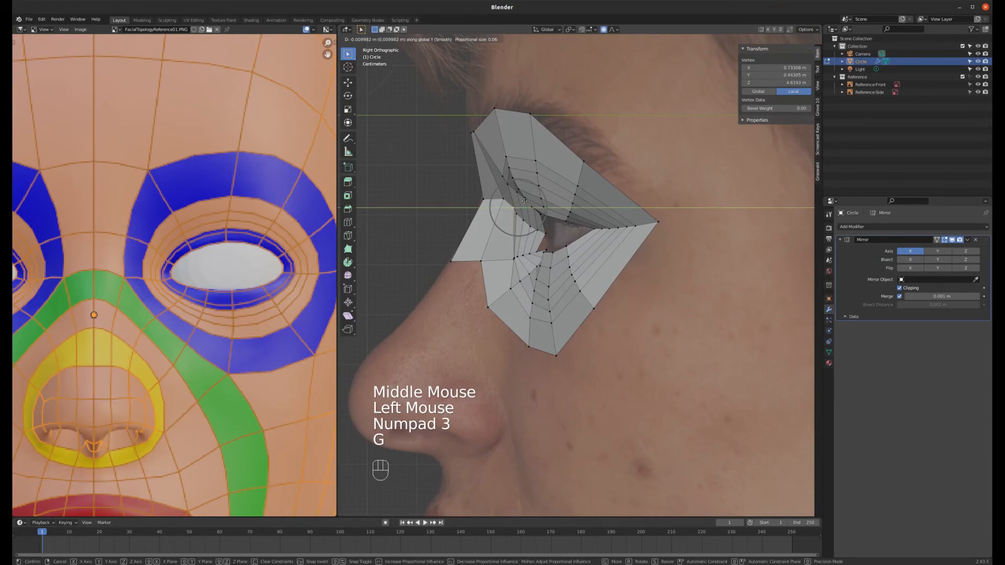
click(524, 202)
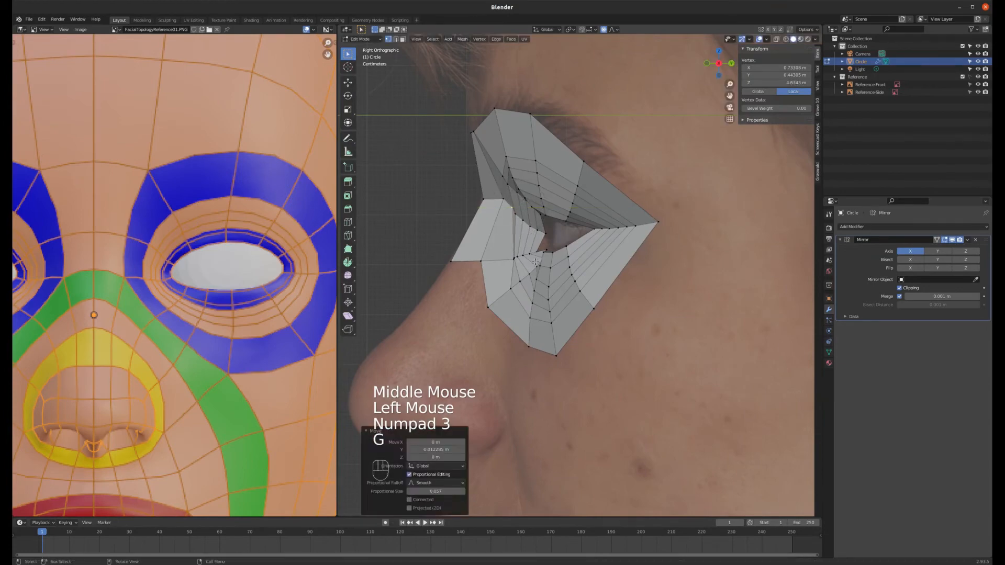
- Shift the ring vertex beside the inner eye corner forward along Y with a proportional size of about 0.024, ending in front view
click(507, 256)
key(g)
scroll(500, 251, up, 10)
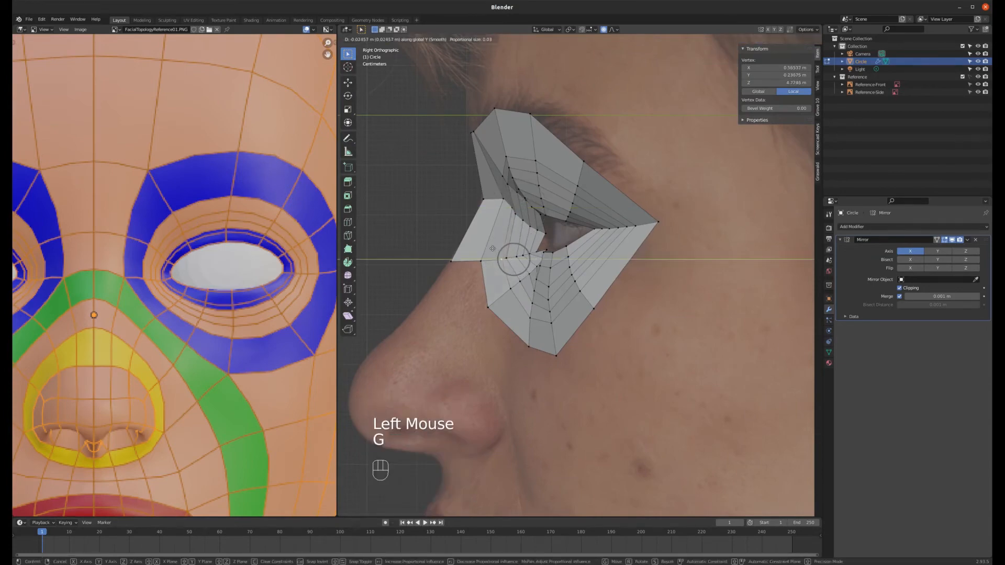
click(497, 253)
scroll(500, 252, down, 3)
middle_drag(500, 252, 559, 231)
key(KP_1)
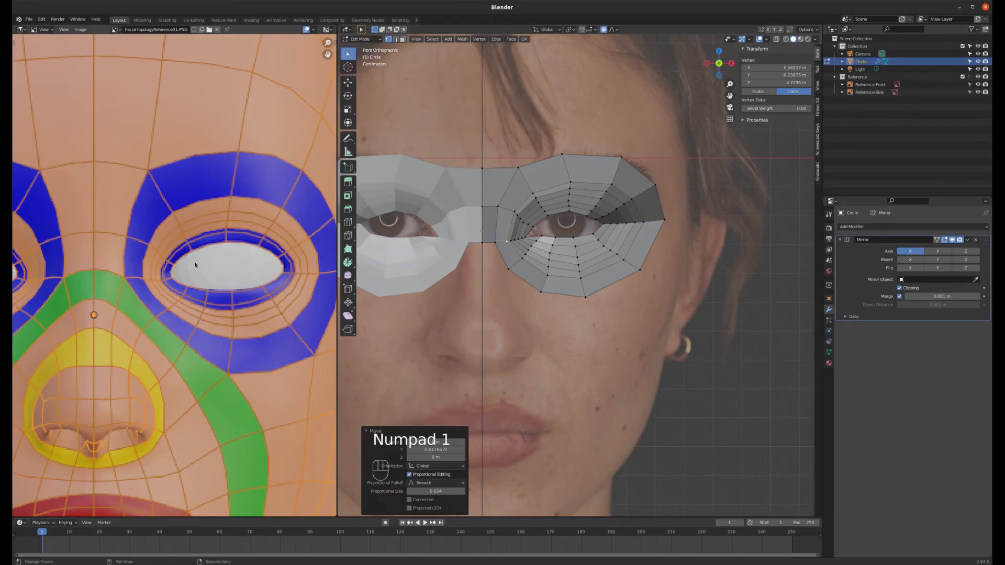
- Try to extrude the eye ring's lower inner edge toward the centre line below the nose bridge, and undo it
key(2)
click(516, 250)
key(e)
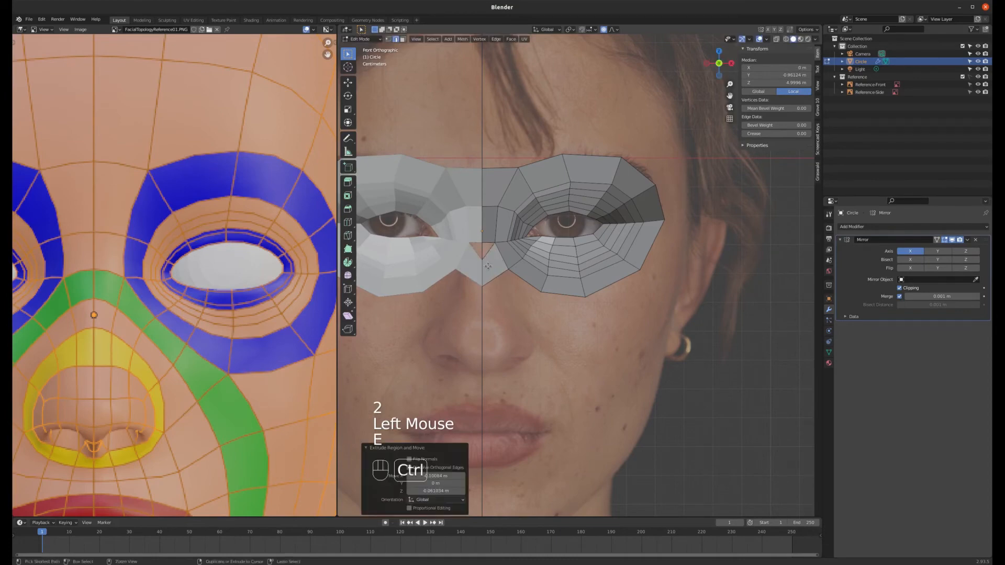
key(ctrl+z)
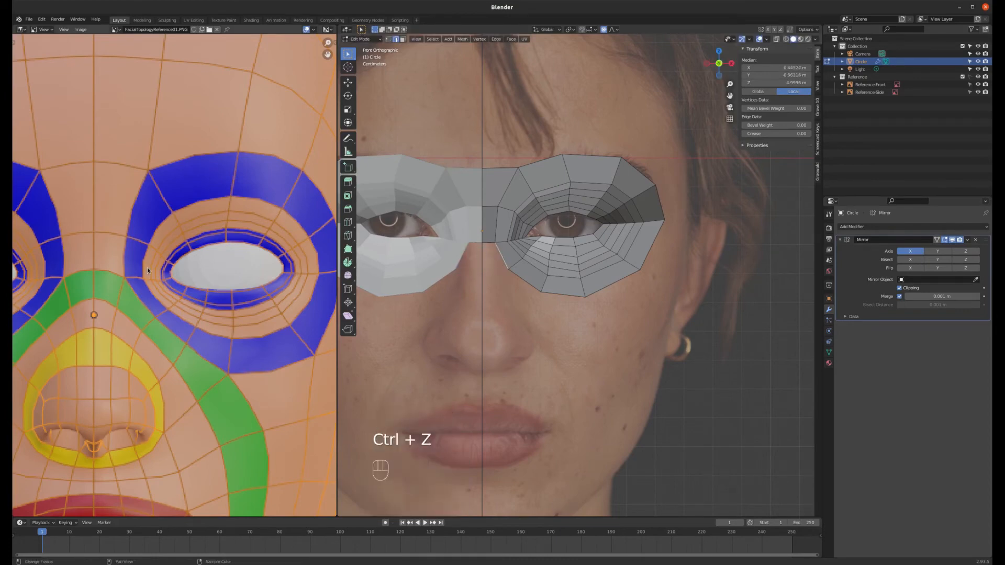
- Examine the front topology reference where the eye ring meets the green nose-bridge loop, and where that loop passes the mouth corner
scroll(120, 286, up, 2)
scroll(121, 286, up, 4)
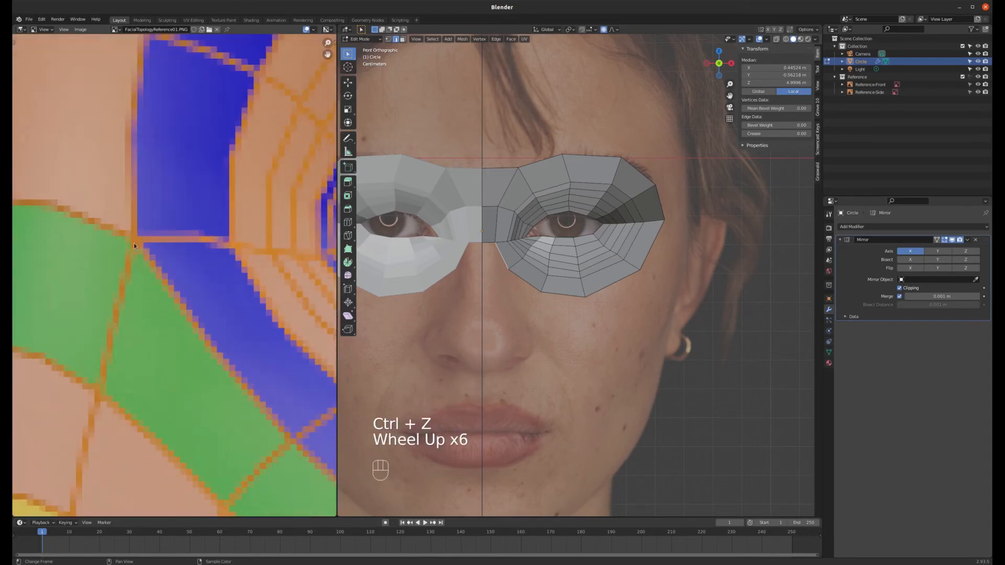
scroll(209, 278, down, 2)
scroll(170, 258, up, 1)
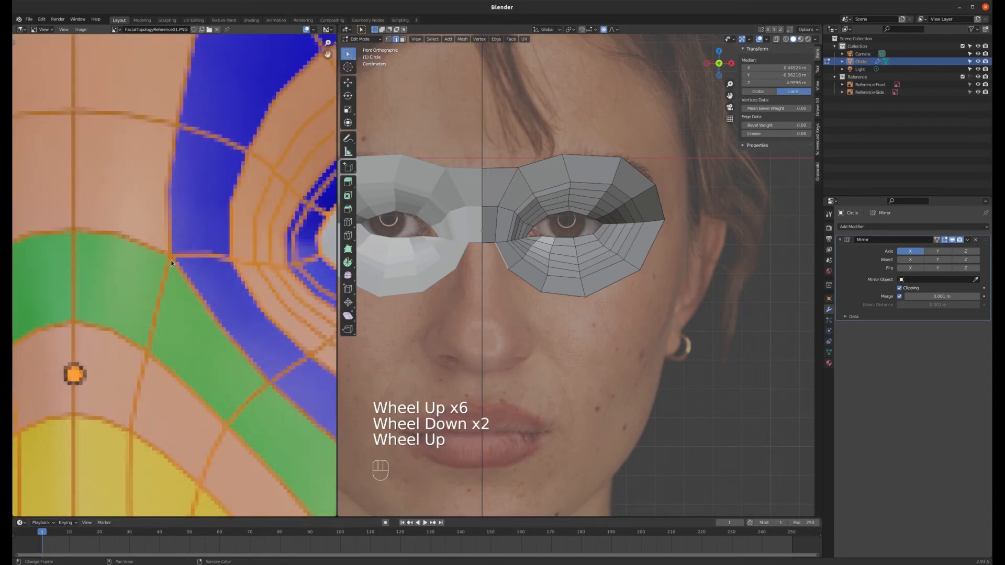
scroll(183, 293, down, 1)
scroll(178, 206, down, 1)
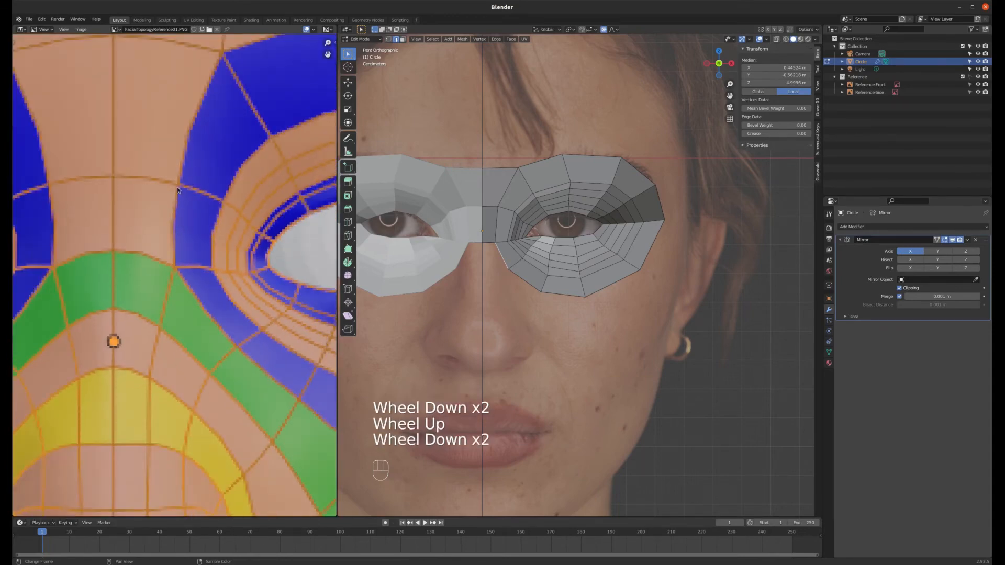
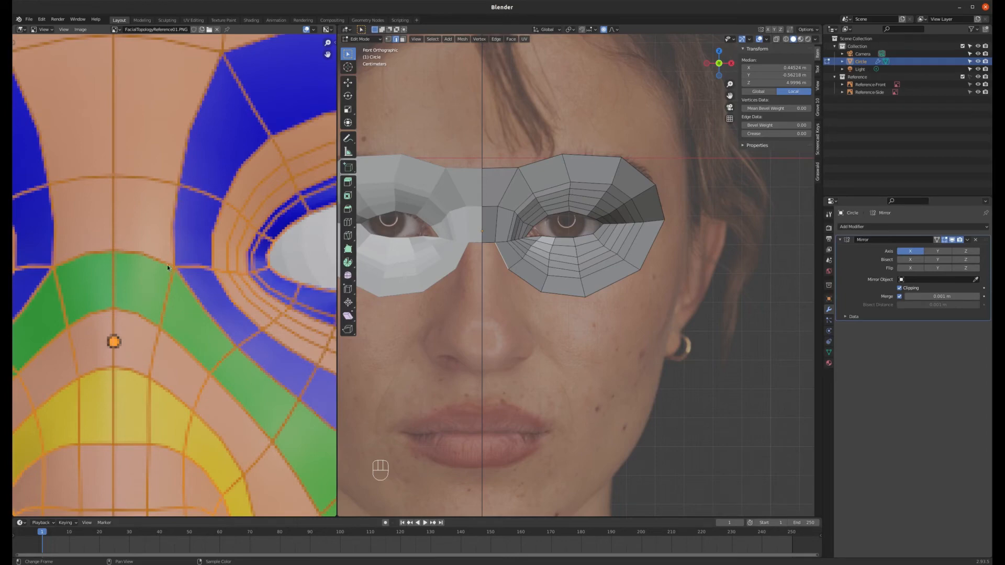
scroll(167, 265, down, 4)
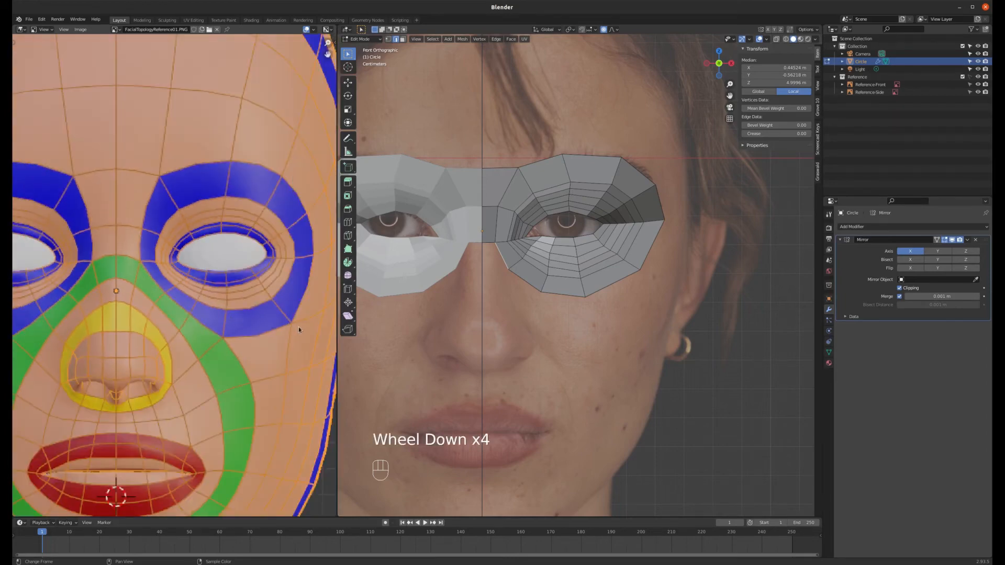
scroll(220, 322, down, 1)
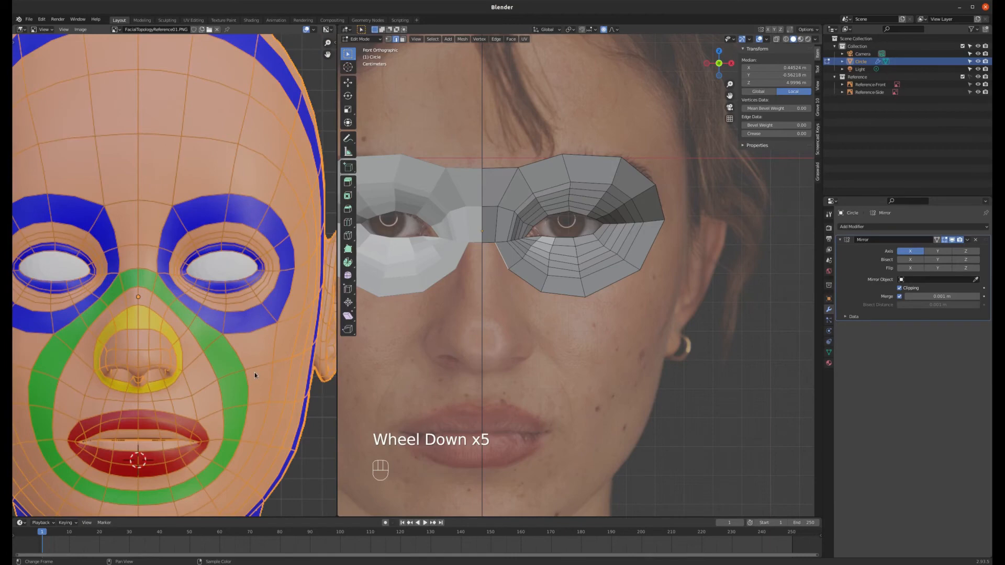
scroll(196, 430, up, 6)
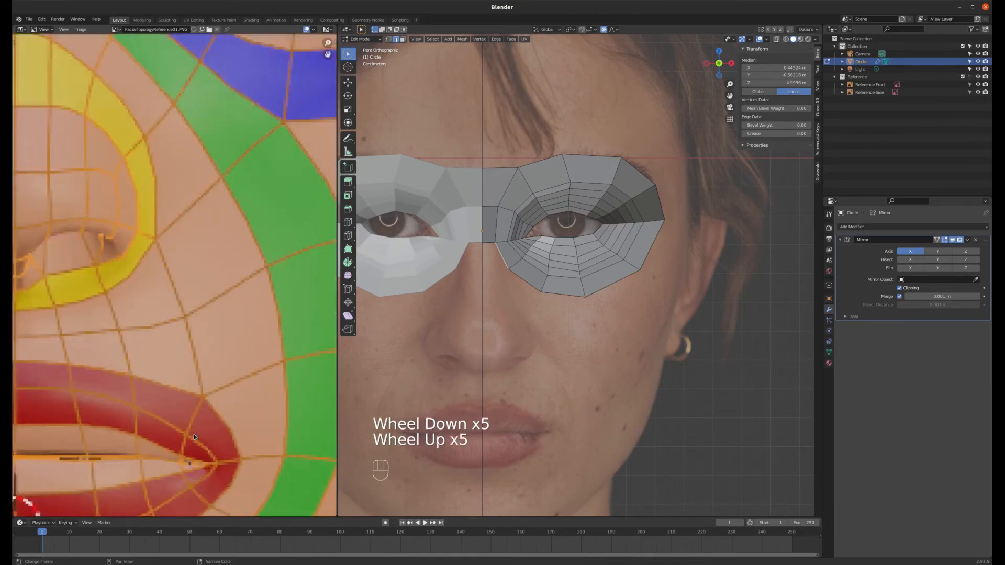
scroll(239, 424, down, 3)
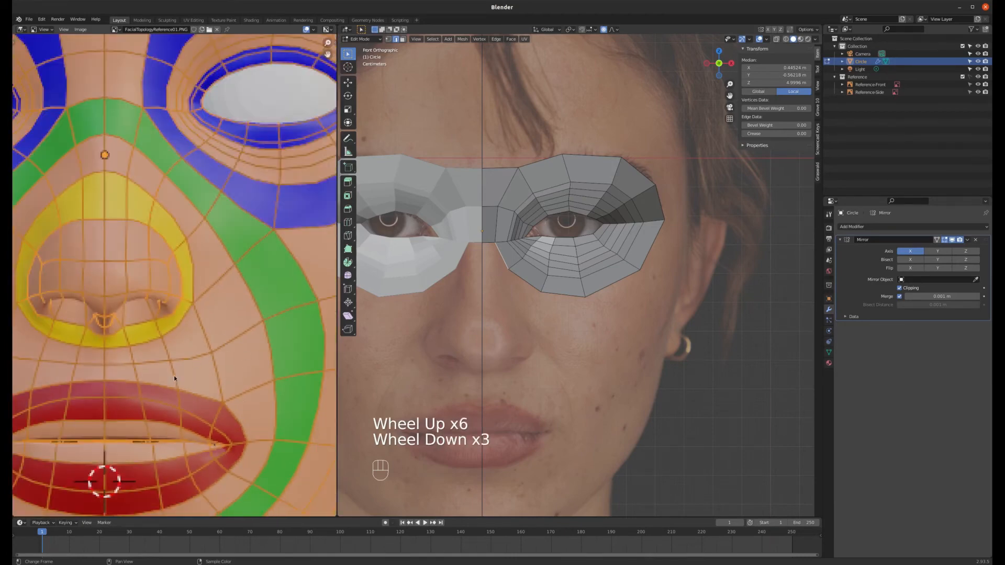
scroll(176, 374, down, 3)
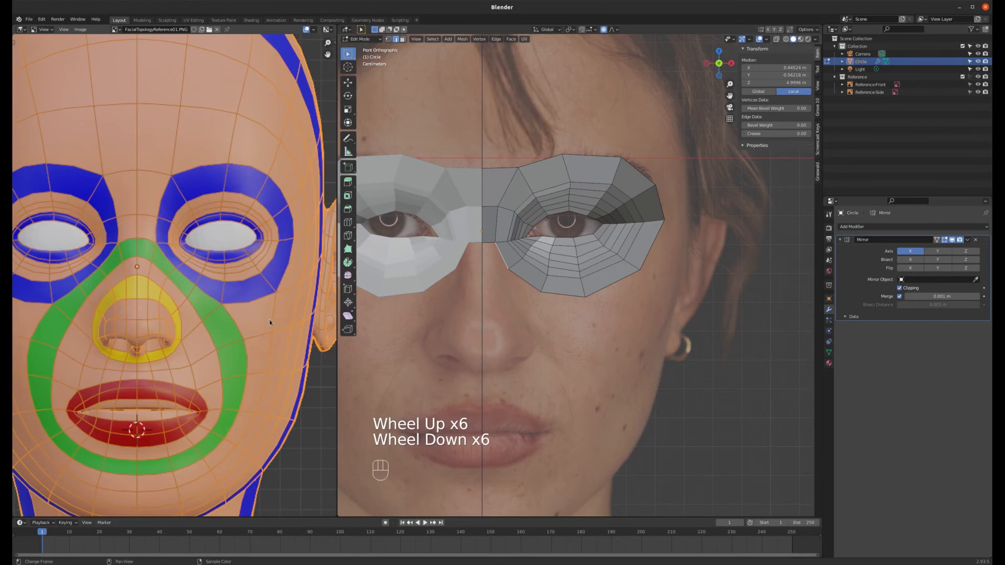
- Examine the side view of the topology reference around the ear loop, the face side and the back of the head
scroll(270, 314, down, 4)
scroll(101, 313, up, 2)
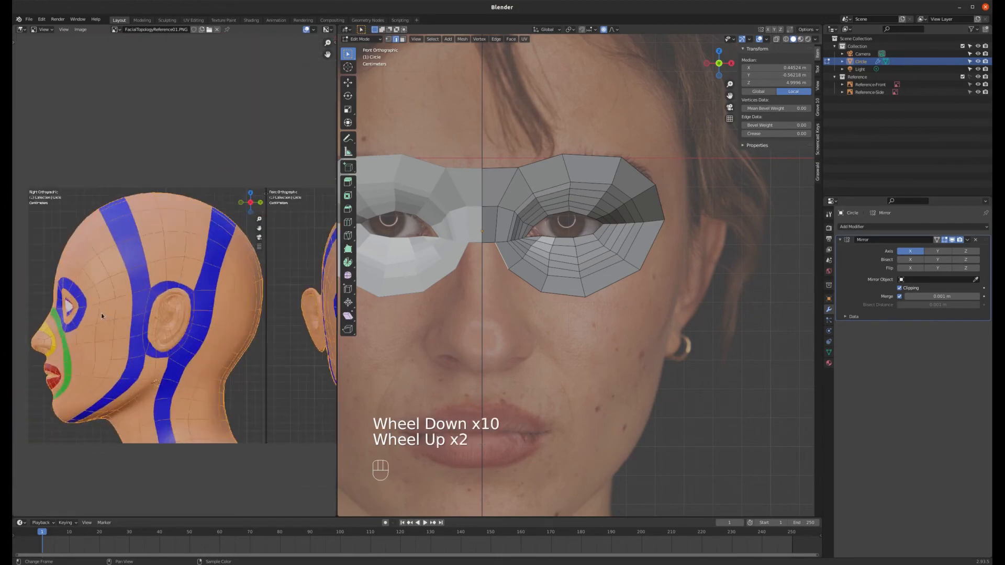
scroll(162, 306, up, 2)
scroll(219, 318, down, 2)
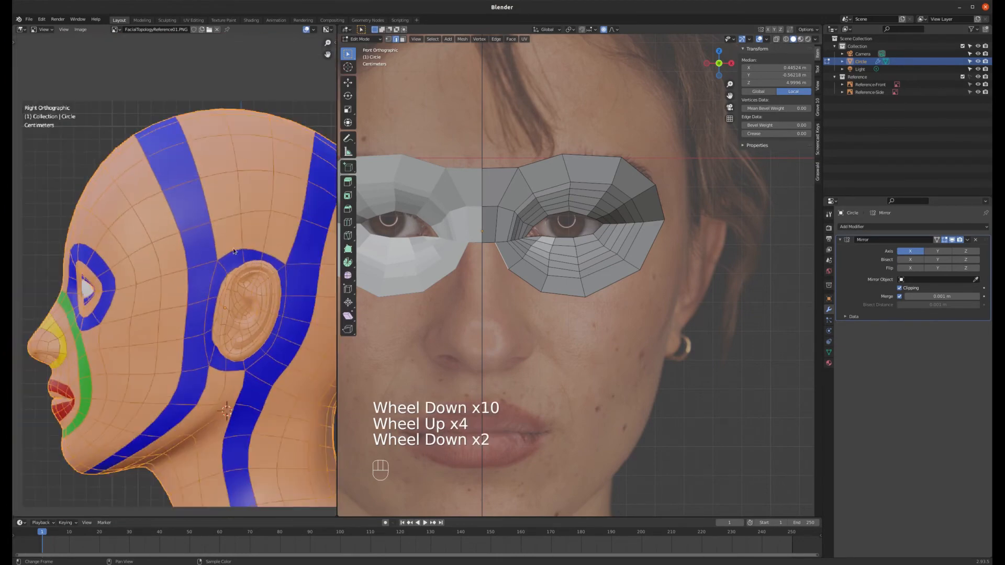
scroll(234, 251, down, 1)
scroll(277, 259, up, 2)
scroll(283, 250, down, 1)
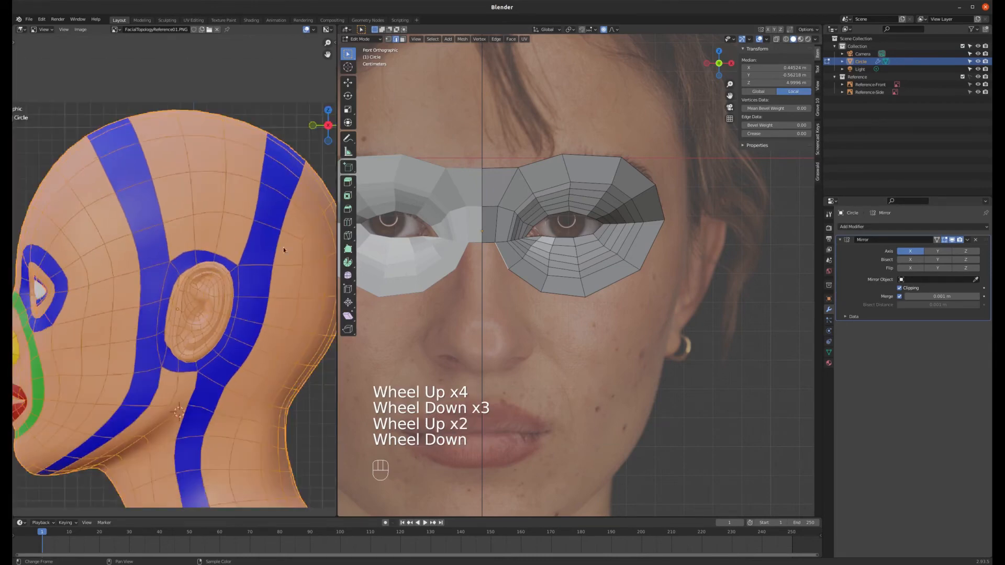
scroll(284, 250, up, 6)
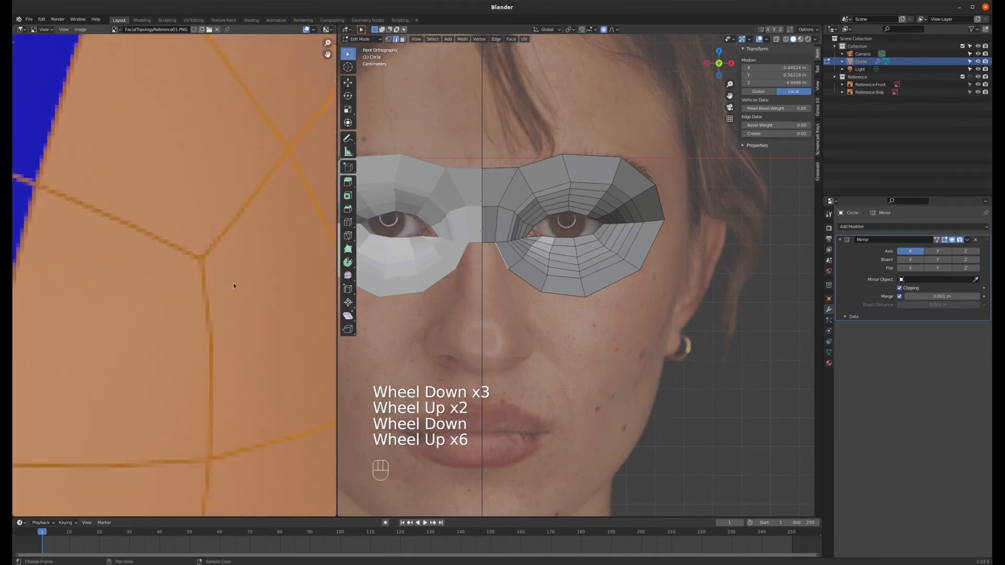
scroll(233, 284, down, 10)
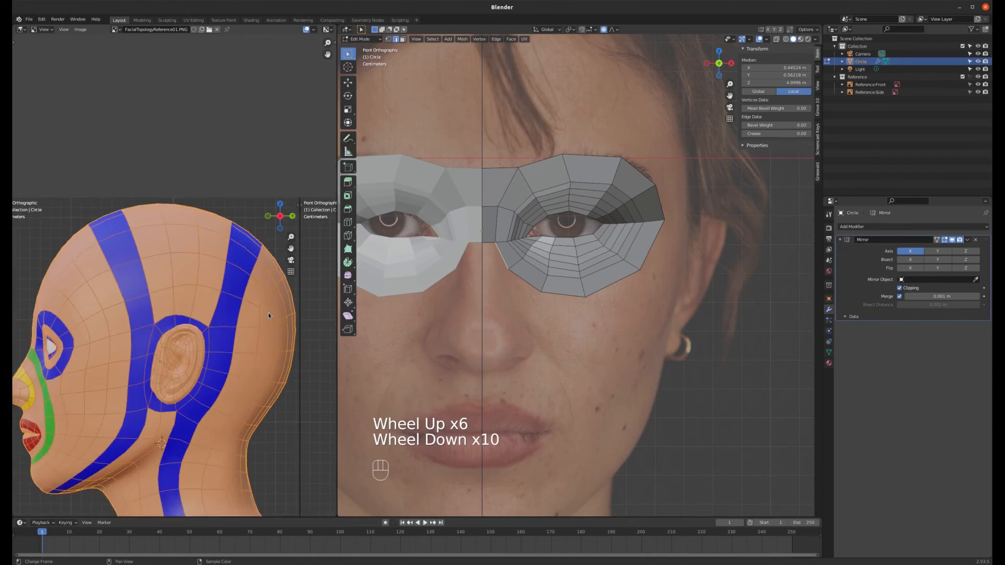
scroll(267, 312, down, 1)
scroll(112, 352, up, 2)
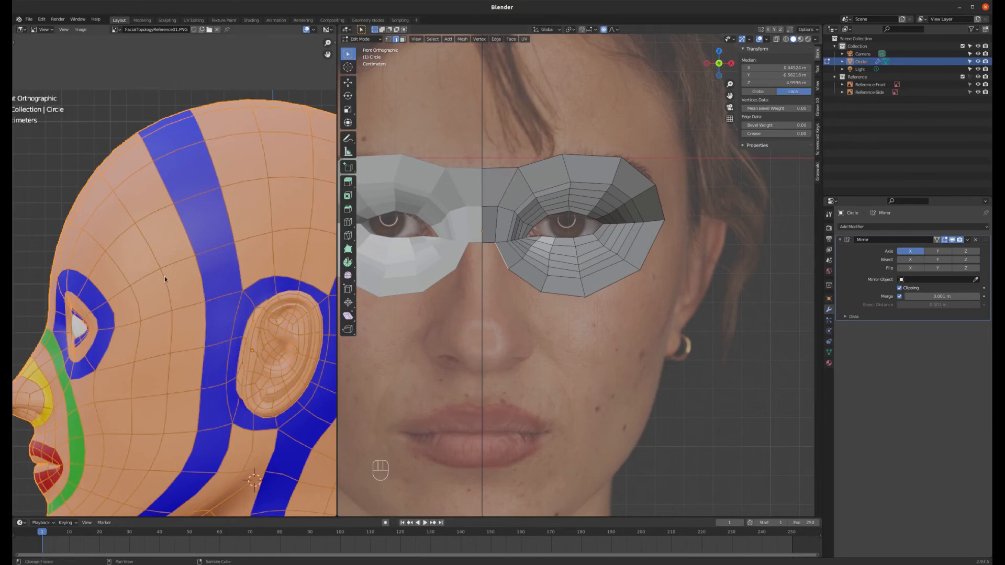
- Examine the front topology reference again, comparing the eye rings and the loop across the nose bridge with the mesh
scroll(184, 271, down, 7)
scroll(226, 227, up, 3)
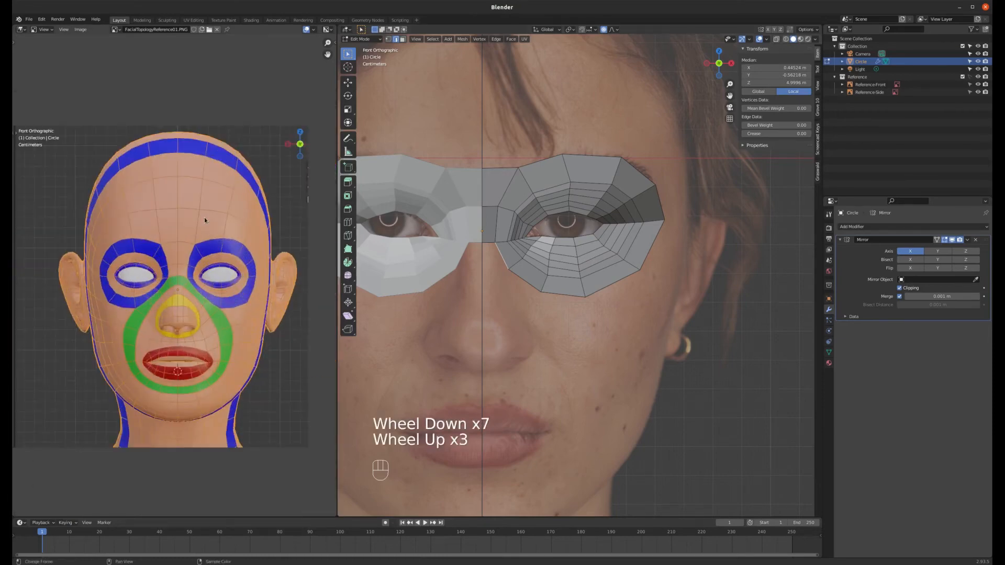
scroll(226, 228, up, 2)
scroll(177, 197, down, 2)
scroll(220, 253, up, 2)
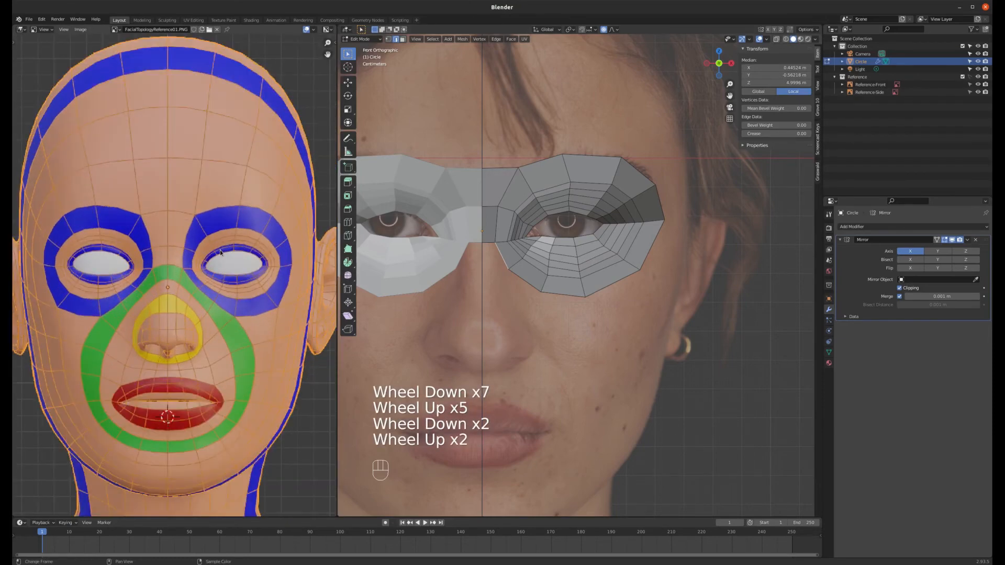
scroll(206, 238, down, 1)
scroll(198, 230, up, 1)
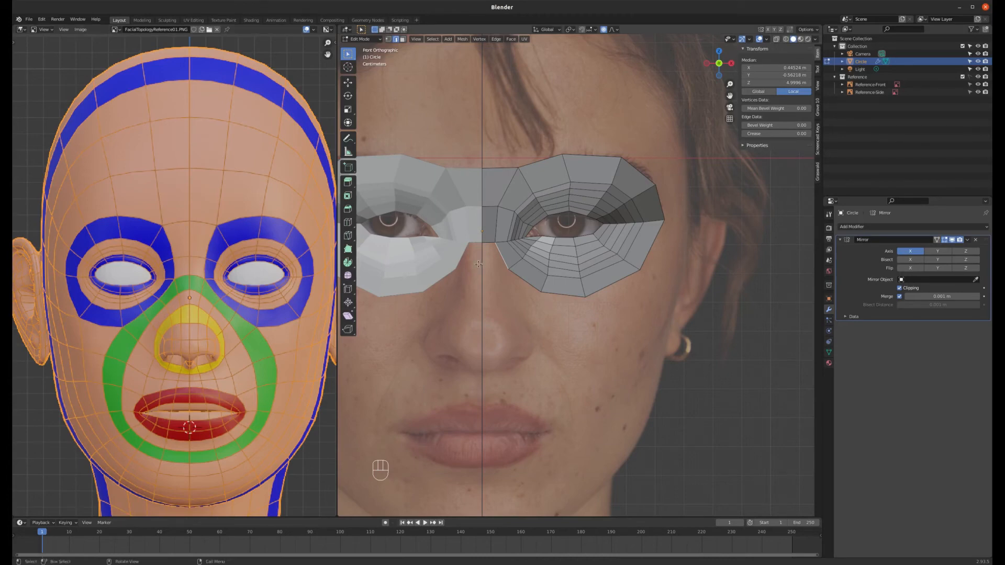
scroll(424, 272, up, 1)
scroll(215, 269, up, 5)
scroll(215, 267, up, 1)
scroll(192, 278, down, 3)
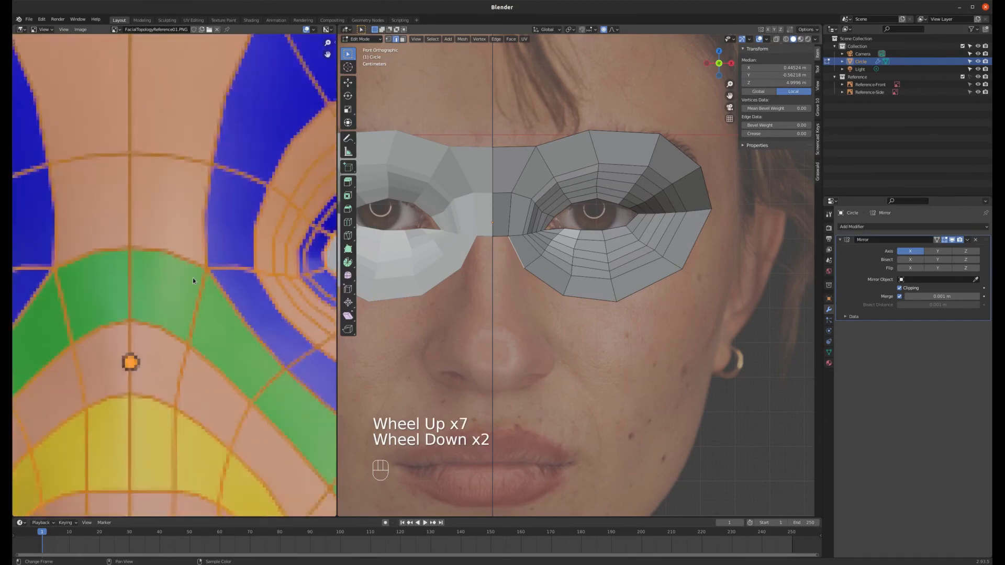
scroll(524, 266, down, 1)
scroll(524, 265, up, 1)
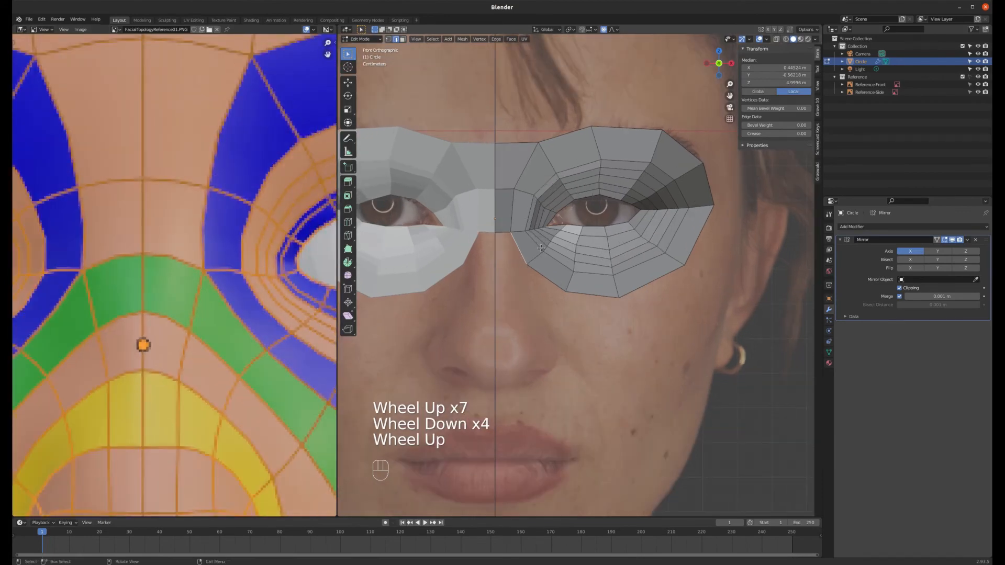
scroll(227, 286, down, 4)
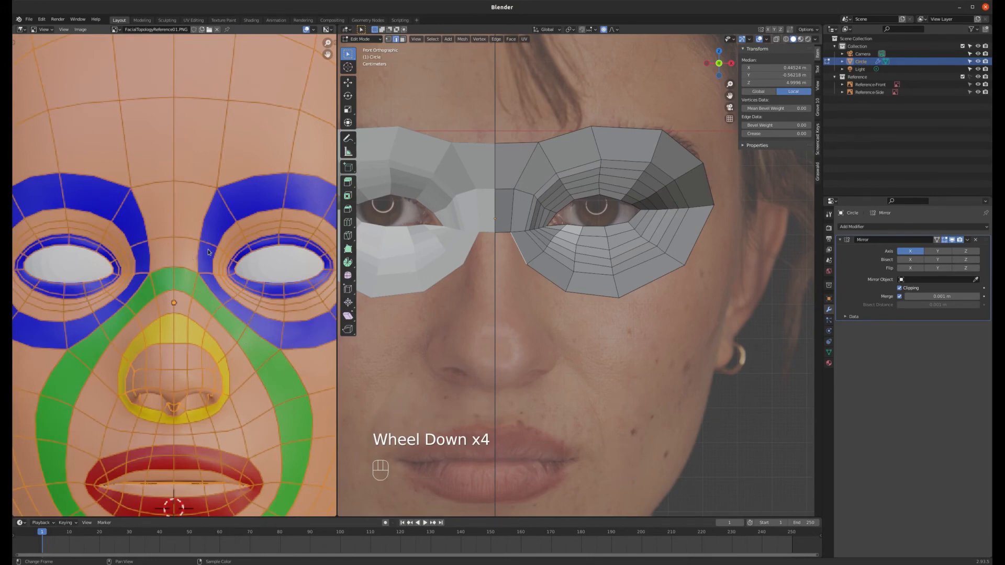
scroll(208, 252, down, 2)
scroll(192, 228, up, 1)
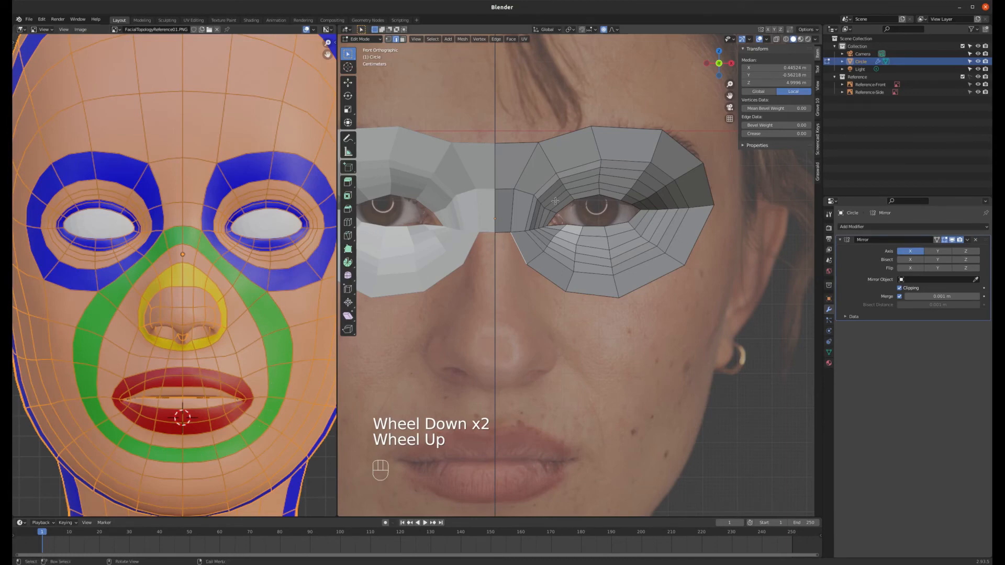
- Extrude the nose bridge's lower outer vertex down about 0.10 m, and extrude the new vertex across to the mirror centre line
scroll(531, 208, up, 4)
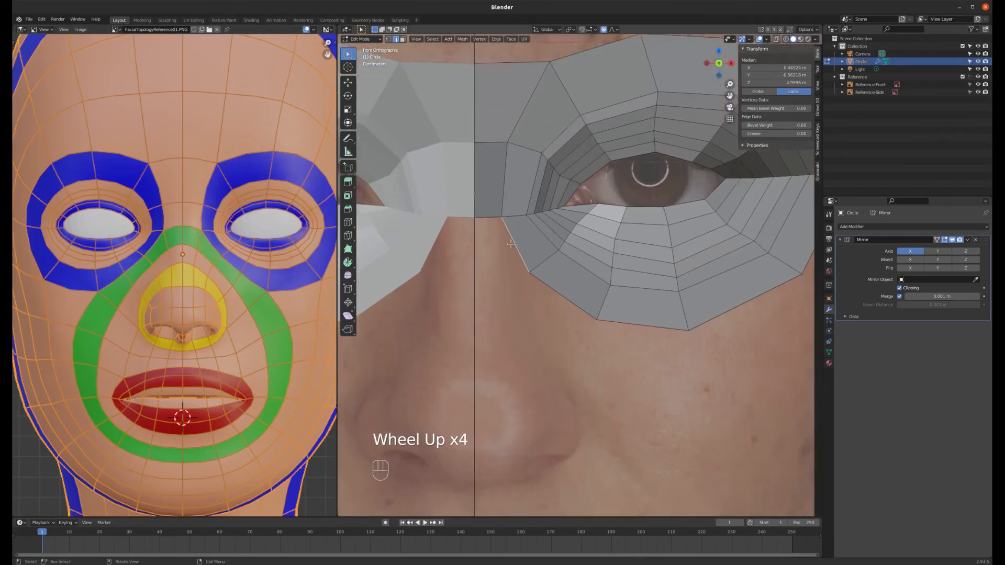
scroll(510, 243, up, 1)
scroll(518, 234, down, 1)
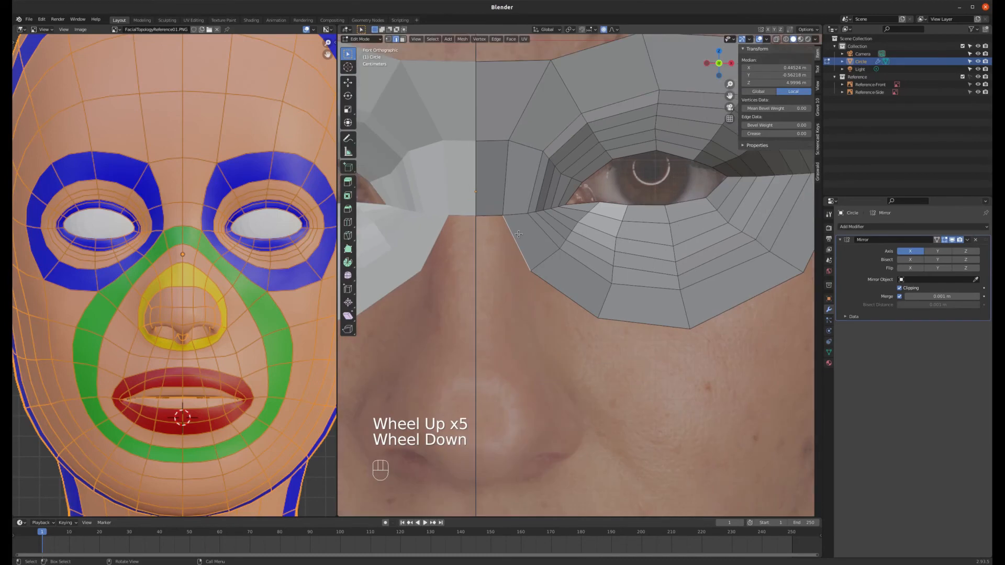
key(1)
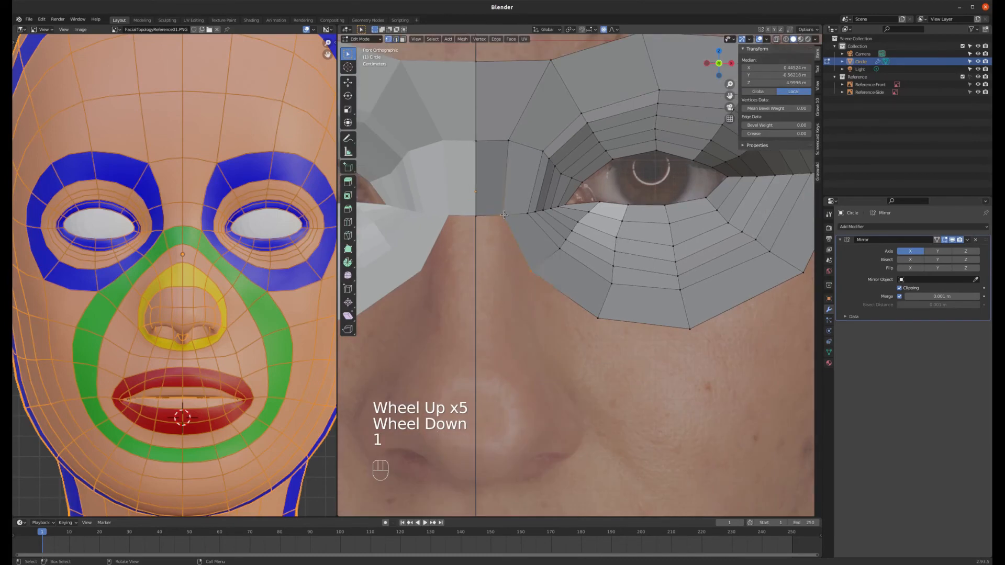
click(497, 214)
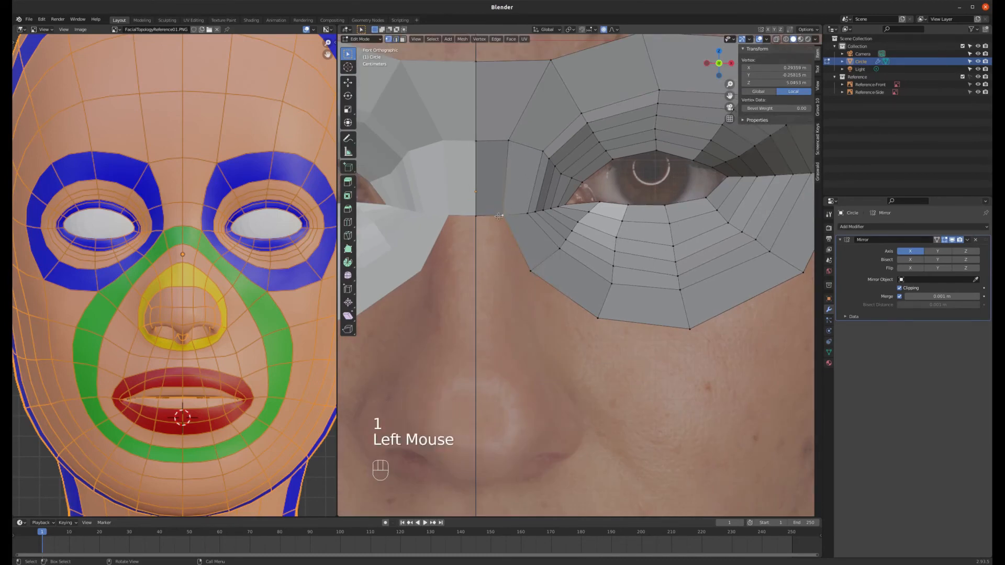
key(e)
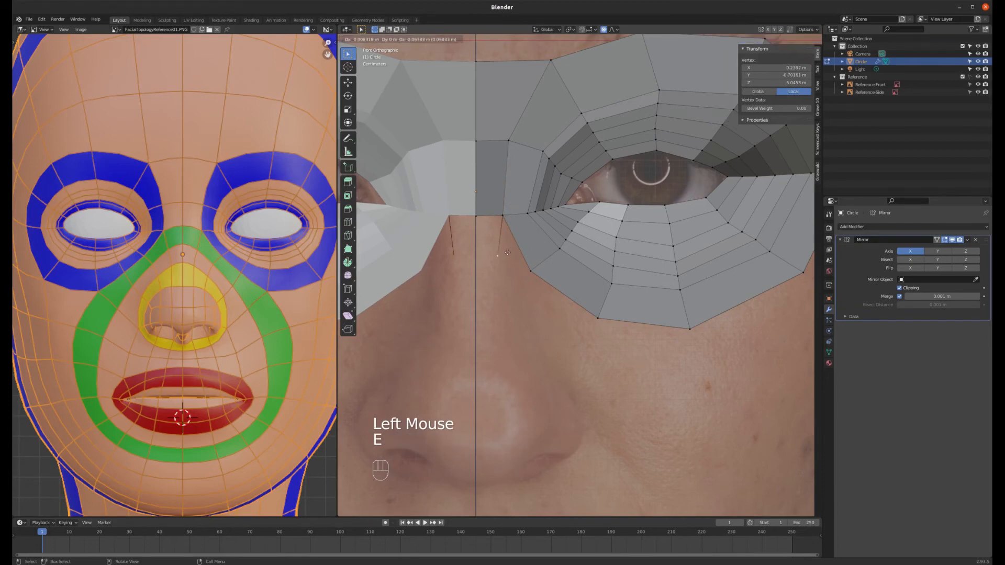
click(508, 266)
key(e)
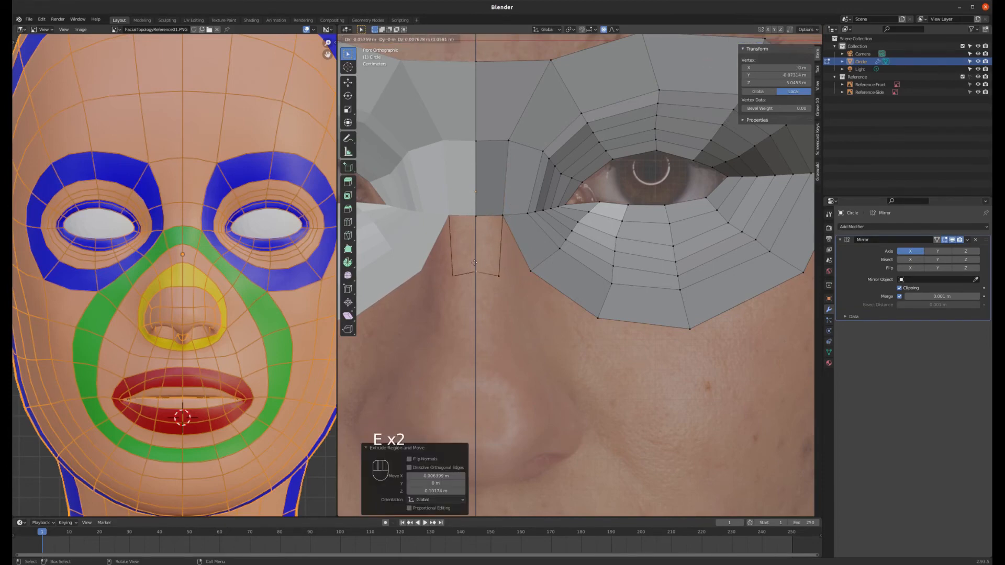
click(473, 263)
- Fill a quad face between the two extruded vertices and the lower edge of the nose bridge
shift+click(476, 218)
shift+click(501, 218)
shift+click(496, 269)
key(f)
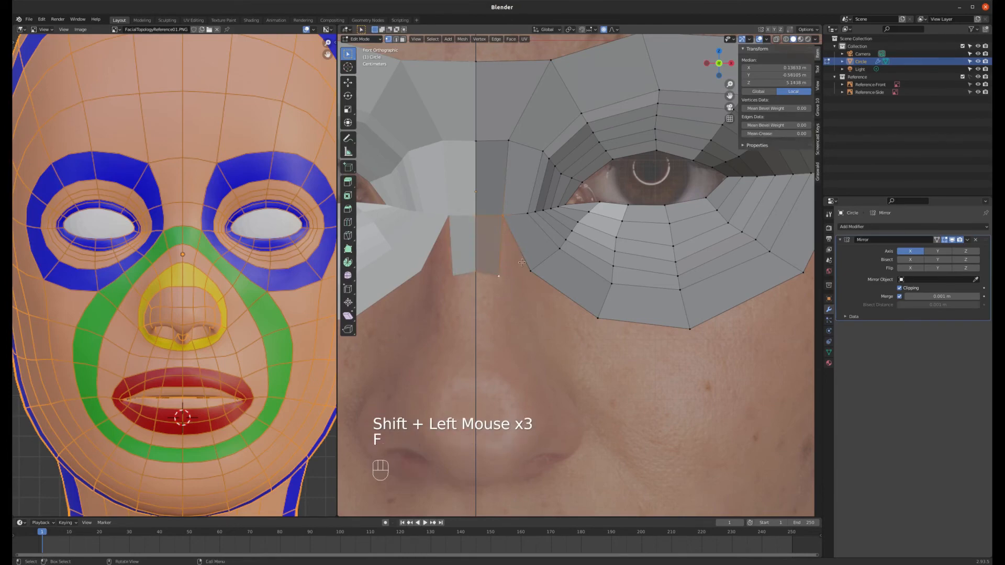
- Extrude the eye ring's lower inner corner vertex diagonally down toward the nose by about 0.05 m
scroll(530, 279, up, 2)
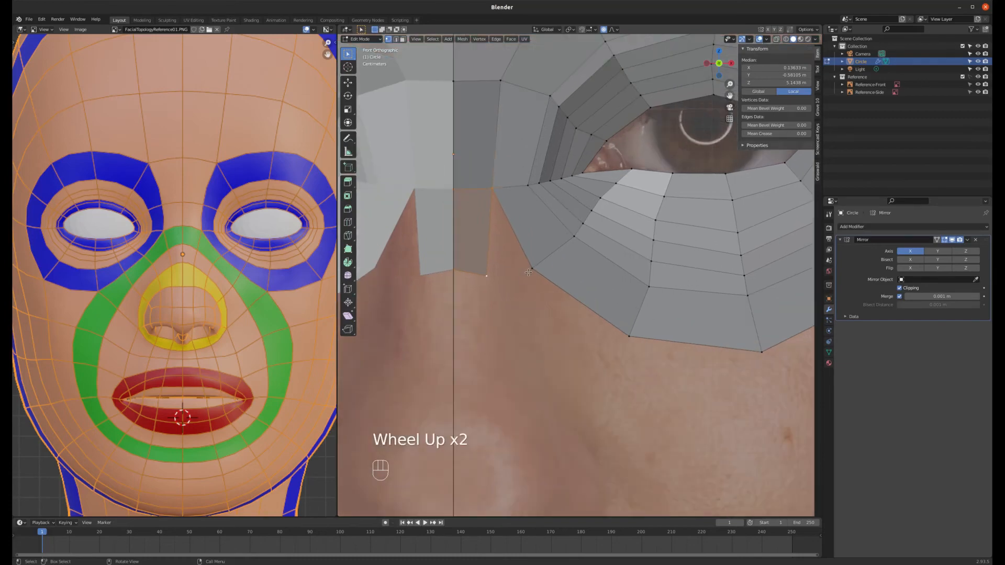
click(530, 266)
key(e)
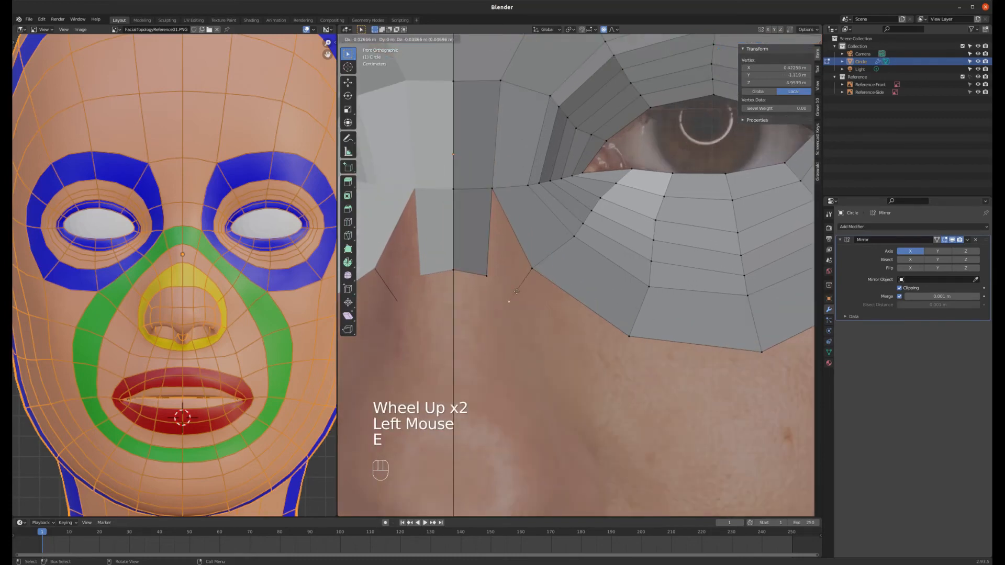
click(515, 292)
- Fill a quad face between the extruded vertex, the eye ring's inner corner and the side edge of the nose bridge
shift+click(498, 189)
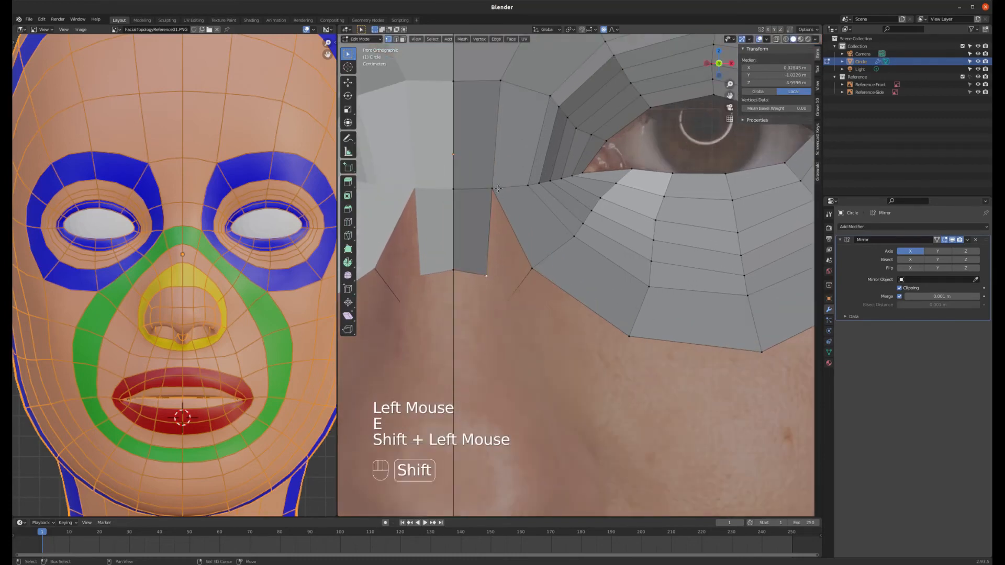
click(530, 269)
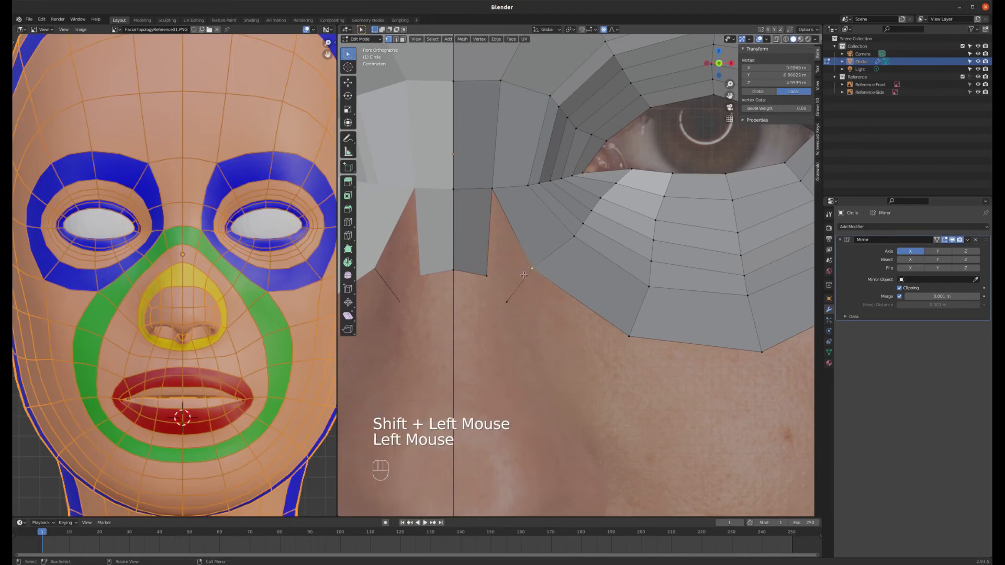
shift+click(508, 300)
shift+click(487, 276)
shift+click(492, 189)
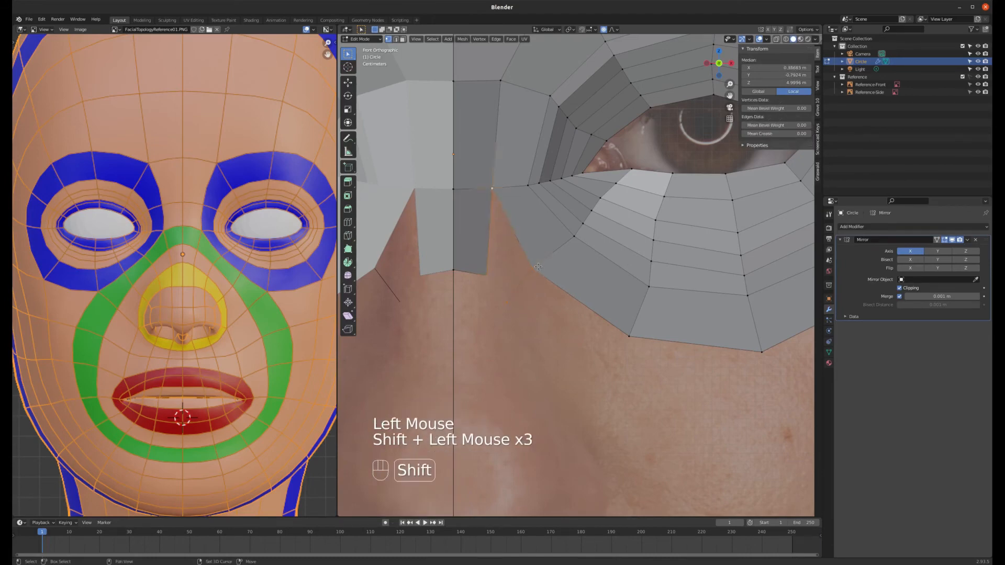
key(f)
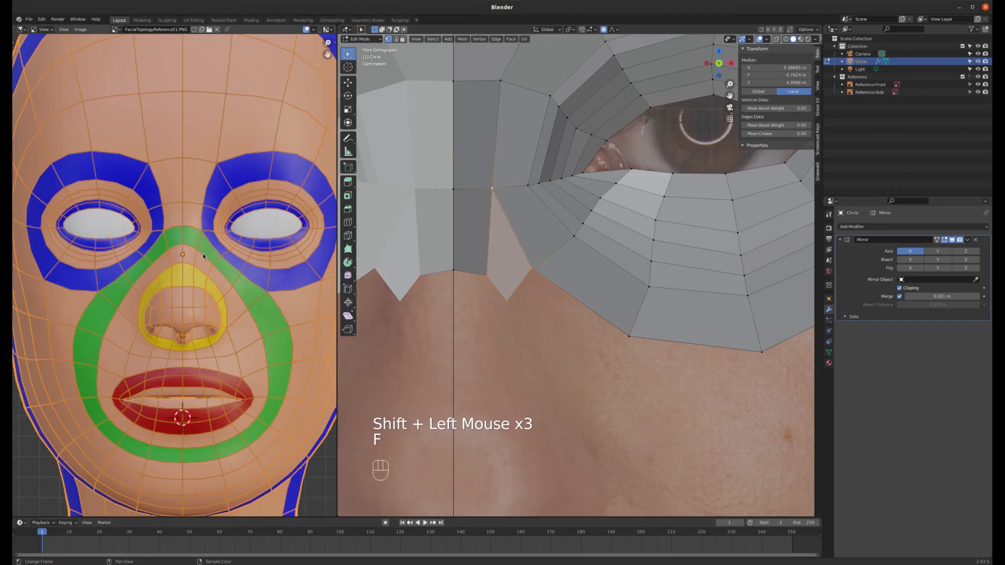
- In the right side view, move the nose bridge's lower centre vertex forward along Y onto the nose profile
scroll(203, 255, up, 2)
scroll(203, 256, down, 2)
scroll(202, 255, up, 1)
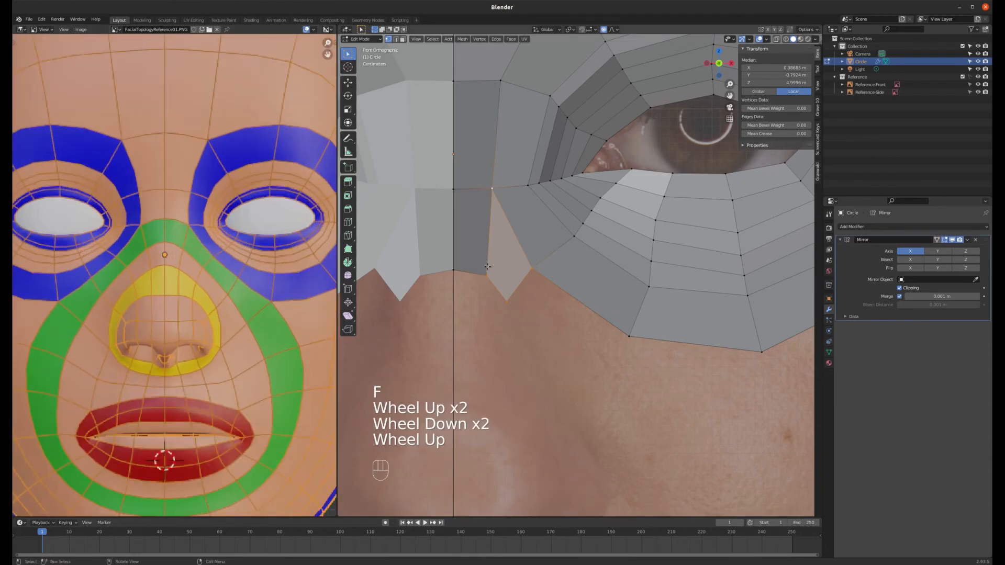
scroll(487, 266, down, 2)
key(KP_3)
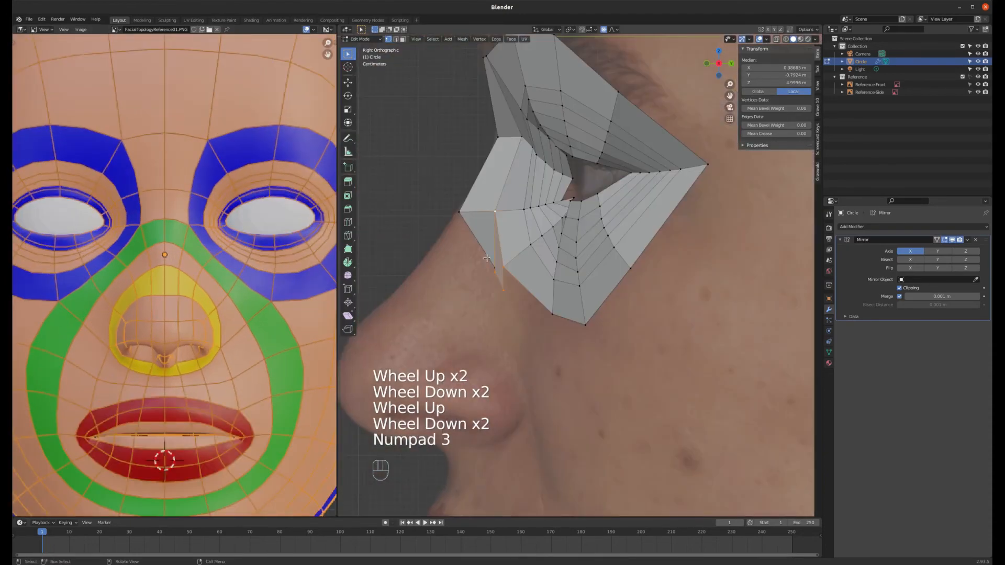
click(487, 262)
middle_drag(488, 261, 497, 250)
key(KP_3)
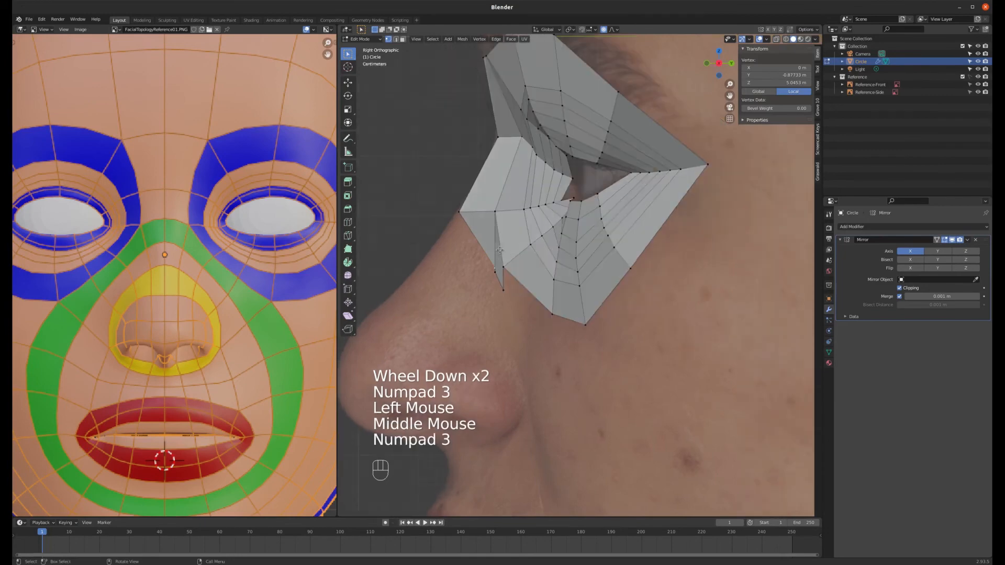
key(g)
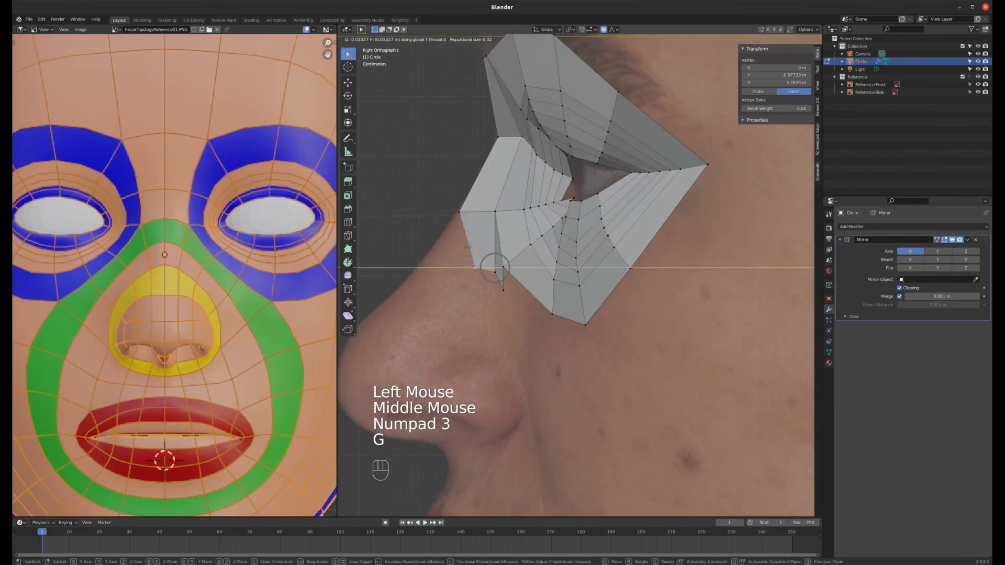
click(425, 242)
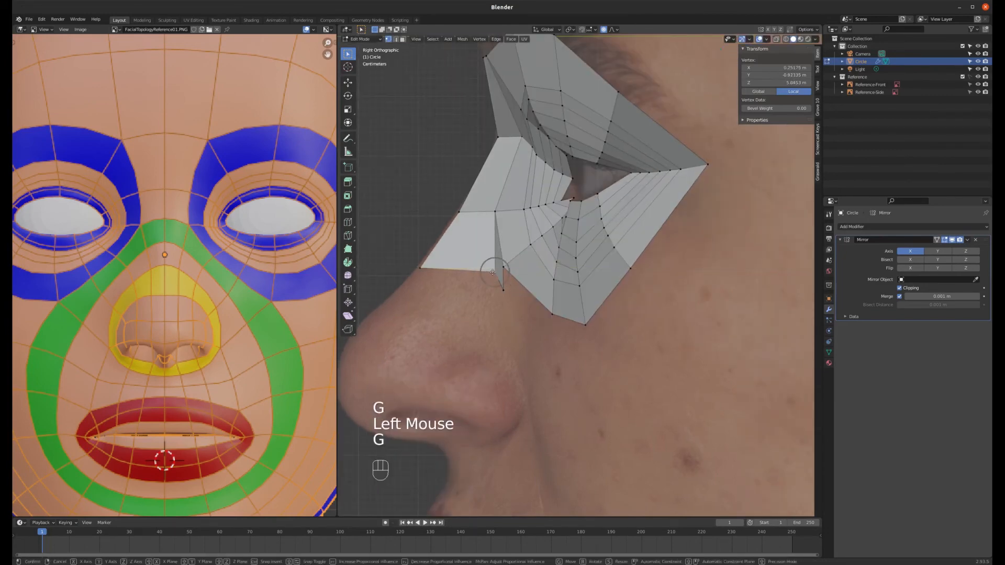
- Move the two lower vertices beside the nose bridge's centre line forward along Y to follow the side of the nose
key(g)
click(501, 276)
key(g)
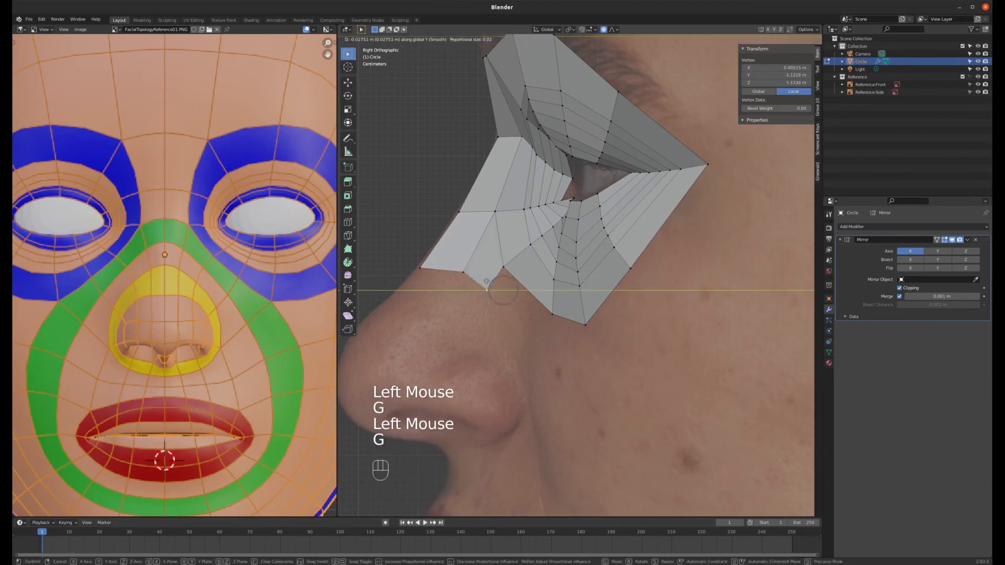
click(490, 289)
key(g)
click(459, 269)
middle_drag(460, 269, 511, 236)
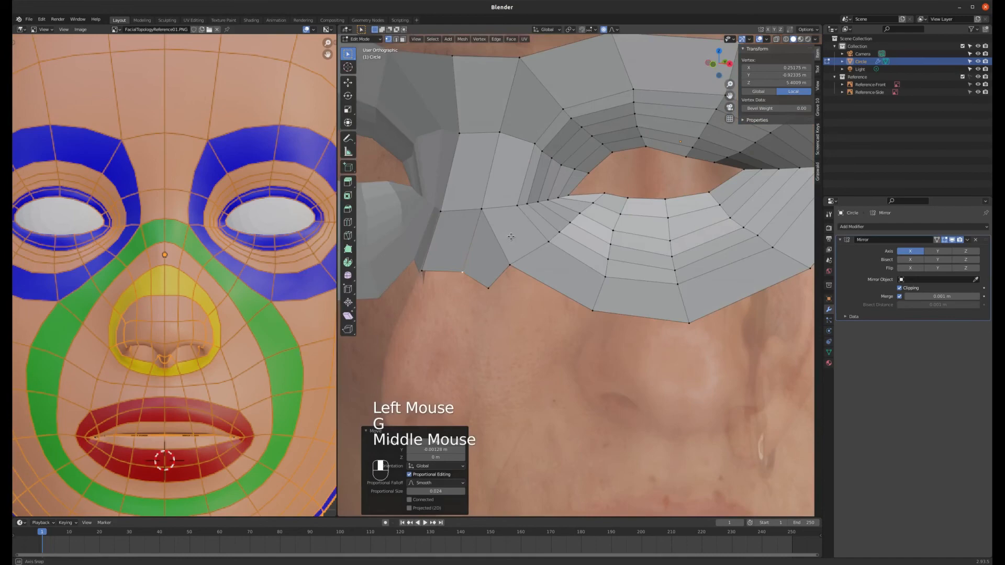
- In the front view, nudge the pointed lower vertex beside the nose bridge about 0.004 m outward in X
key(KP_3)
key(KP_1)
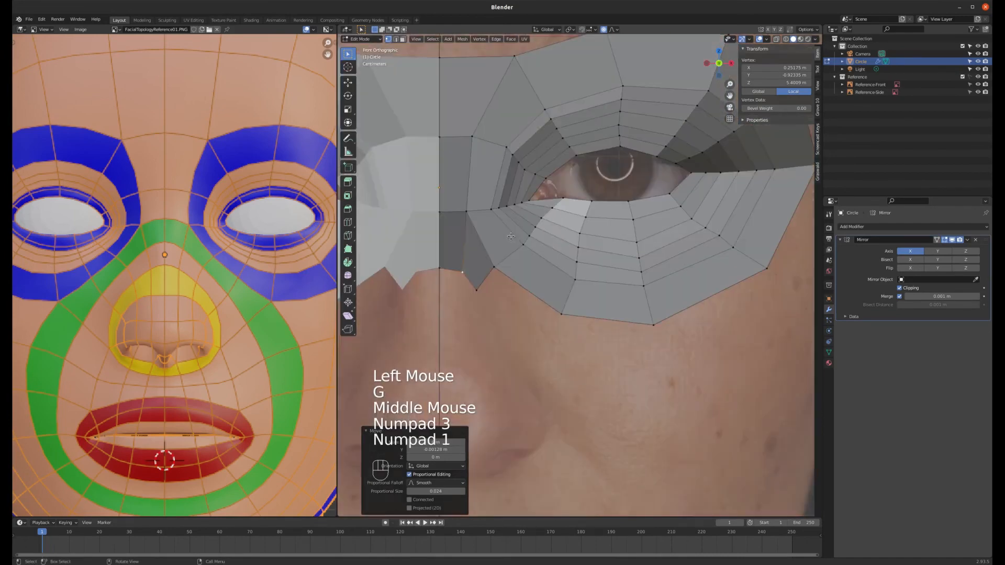
click(478, 289)
key(g)
click(480, 290)
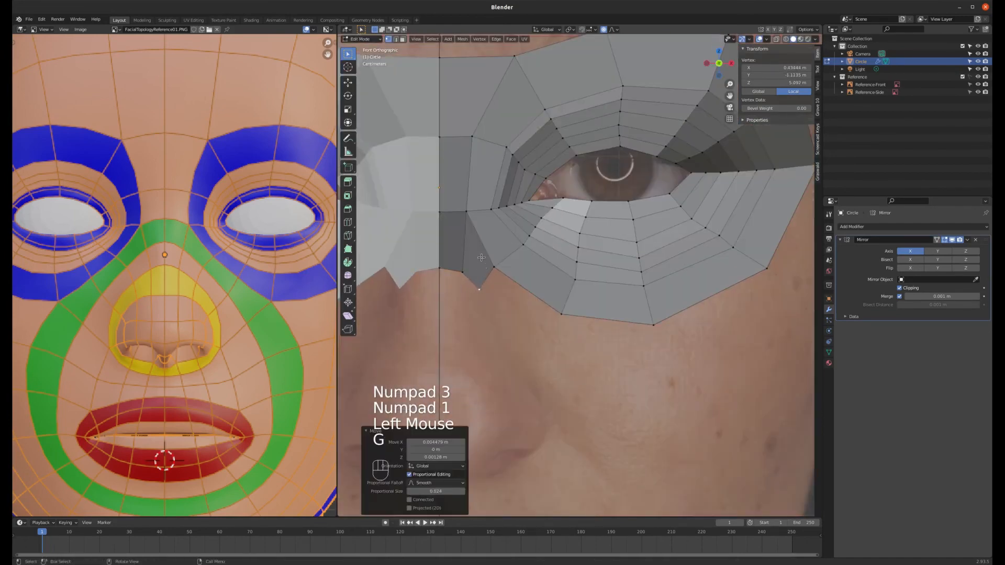
- Extrude the eye ring's bottom edge under the eye down toward the nose to start the cheek strip
scroll(584, 283, down, 3)
scroll(584, 283, up, 2)
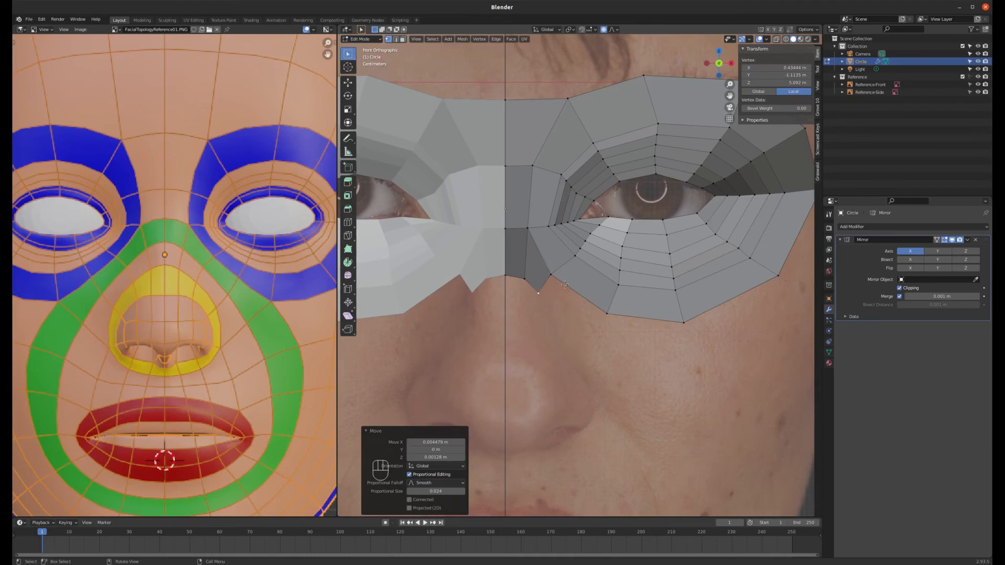
click(607, 311)
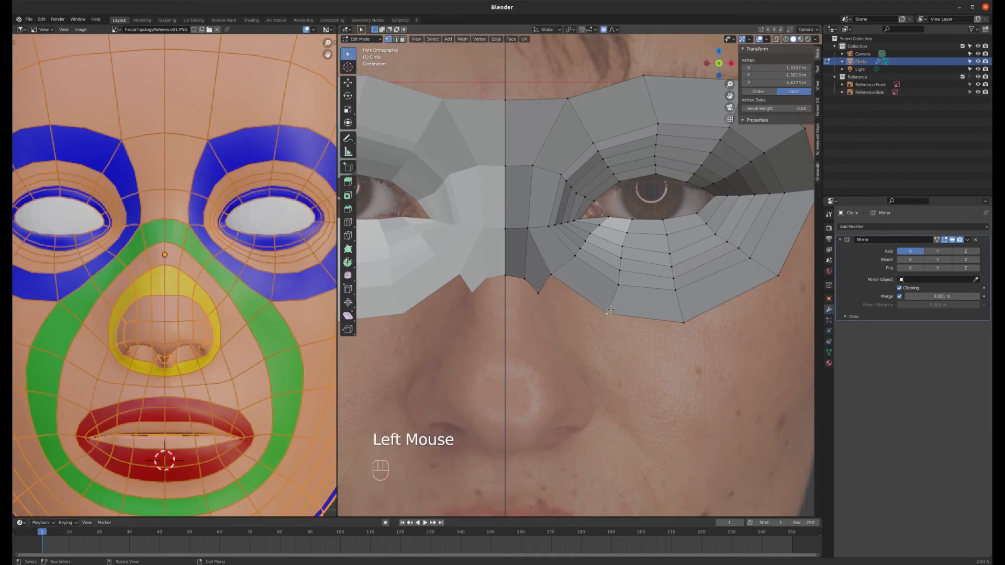
scroll(678, 324, up, 1)
shift+click(684, 323)
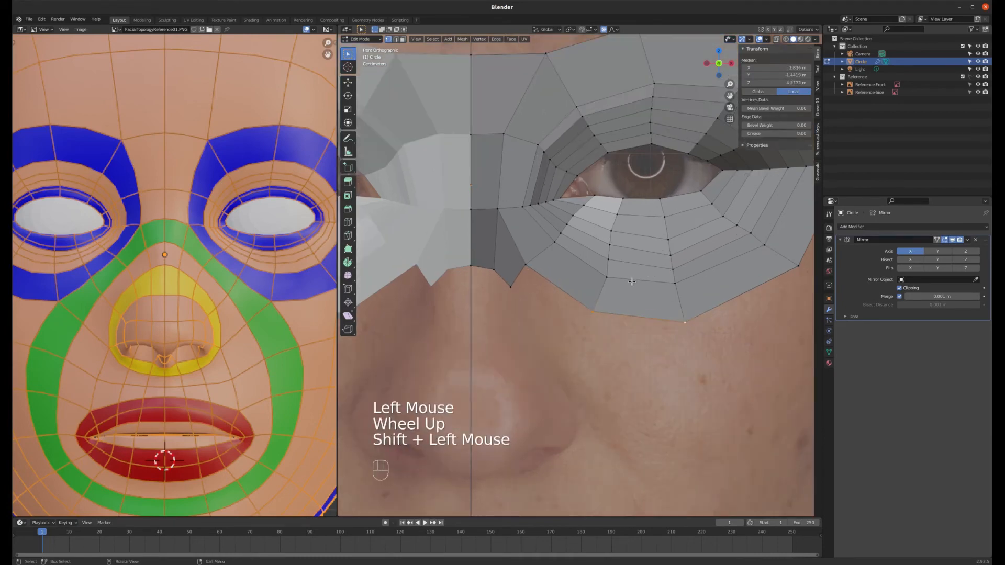
key(e)
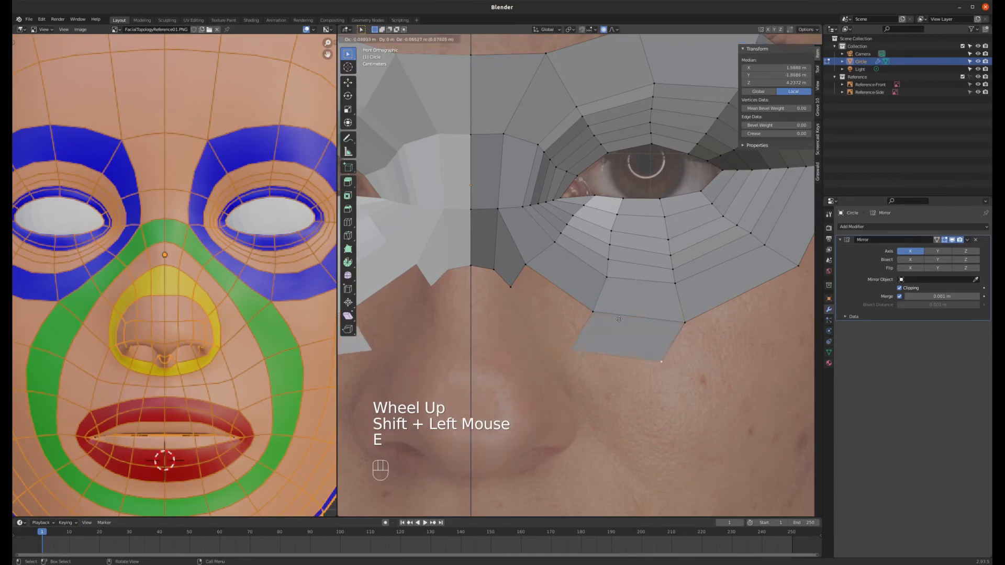
click(641, 322)
- Move the extruded face's outer corner about 0.017 m inward and 0.03 m down, and raise its inner corner slightly
click(667, 357)
key(g)
click(657, 374)
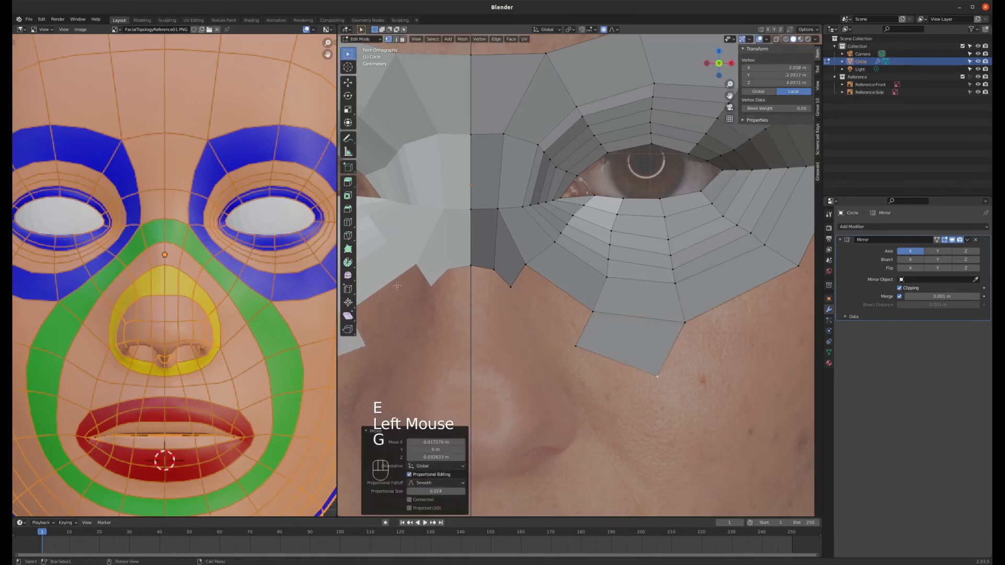
click(579, 343)
key(g)
click(579, 332)
- Fill a quad face joining the new cheek face to the side of the nose bridge along the eye ring
click(592, 312)
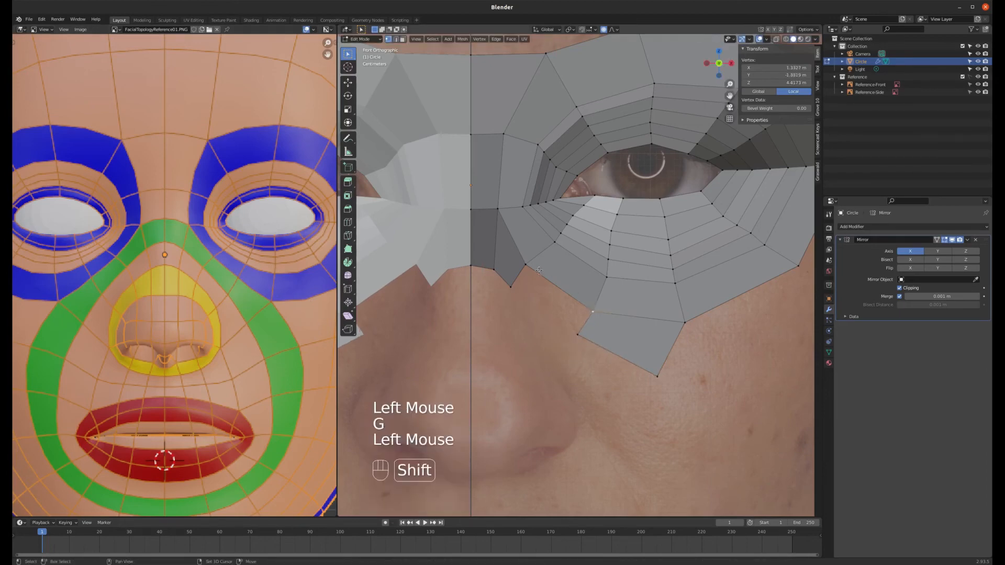
shift+click(510, 287)
shift+click(576, 333)
key(f)
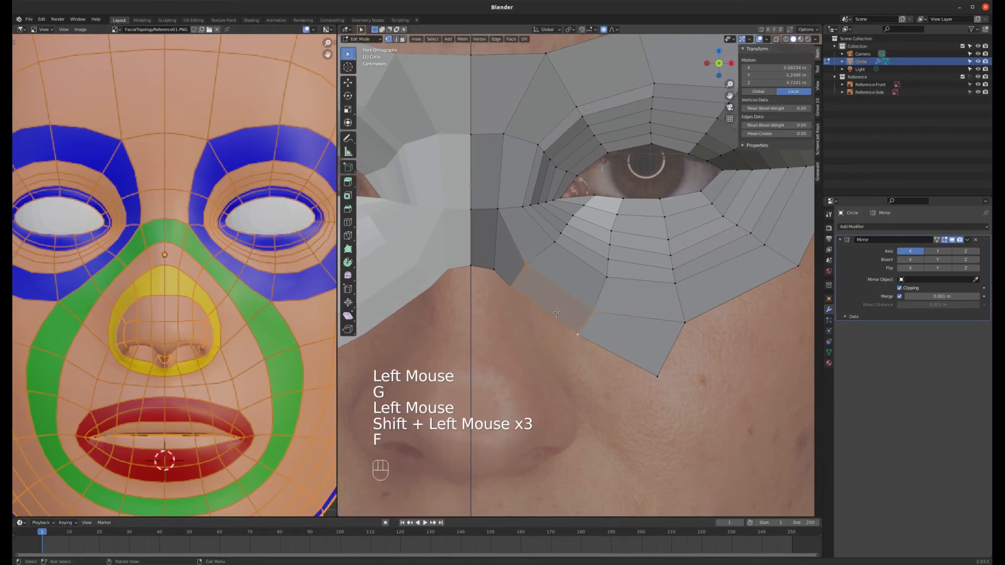
- Extrude the eye ring's lower outer edge about 0.05 m outward and 0.08 m down onto the cheek
scroll(532, 299, down, 1)
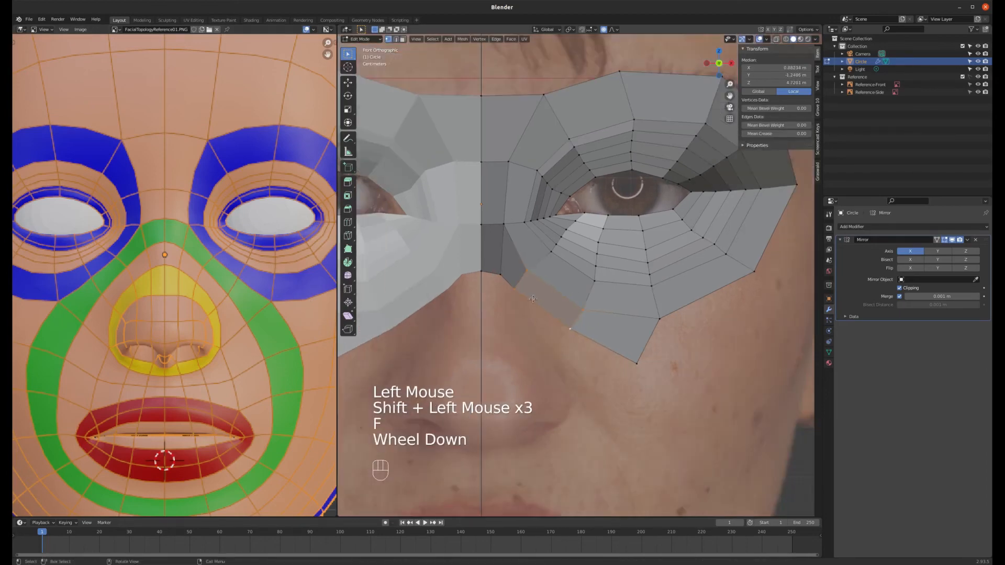
click(662, 330)
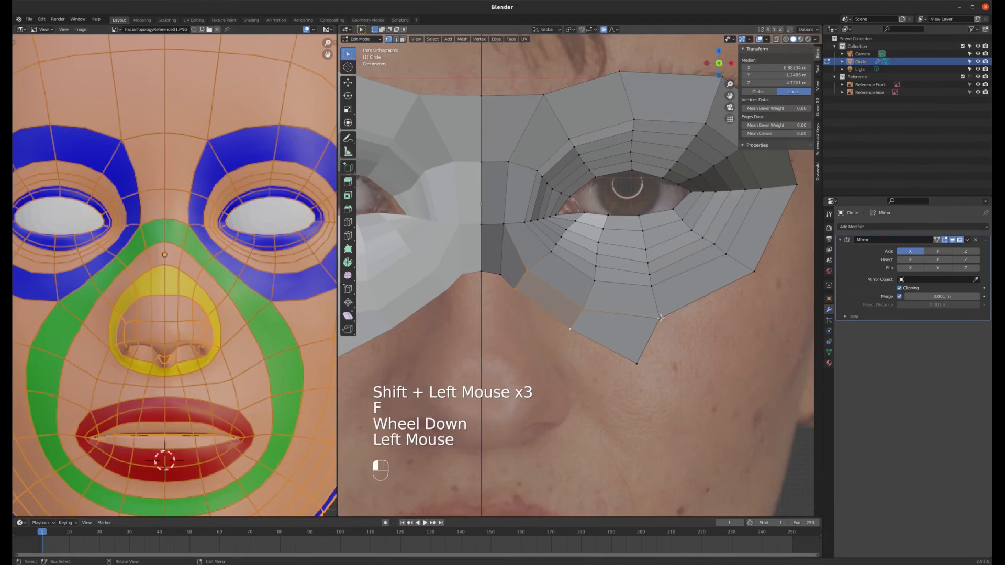
key(2)
click(722, 285)
key(e)
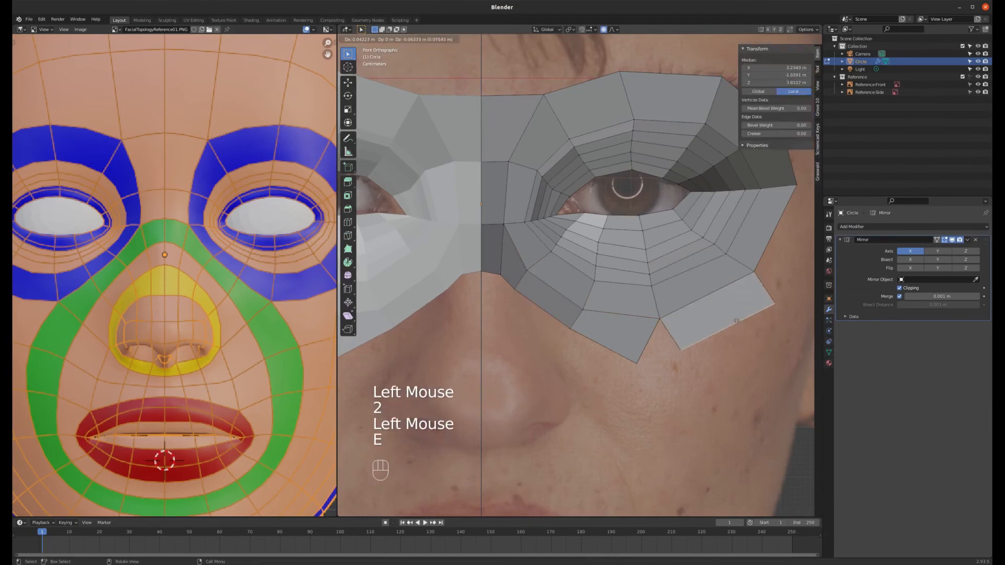
click(771, 303)
scroll(771, 303, down, 1)
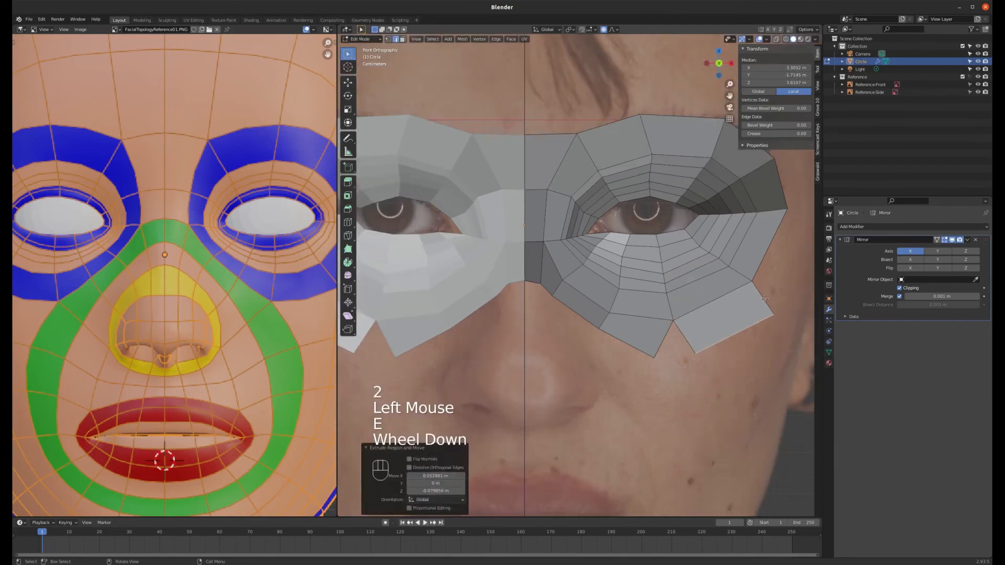
- Move the new cheek face's outer corner vertex about 0.026 m inward and 0.02 m up
key(1)
click(765, 316)
key(g)
click(758, 292)
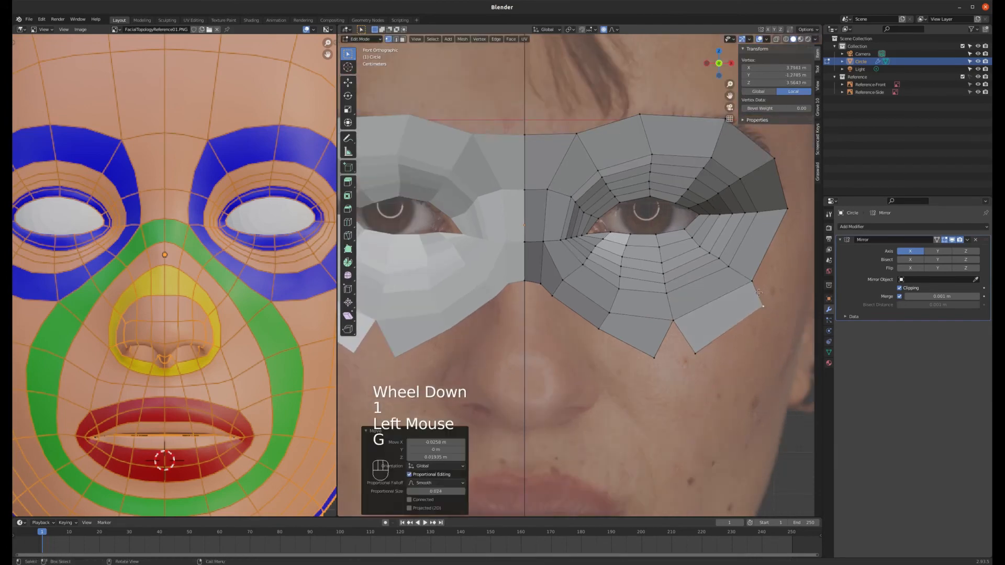
- Check the outer eye area of the topology reference, and extrude the eye ring's outermost lower edge about 0.06 m outward
scroll(315, 321, down, 3)
scroll(260, 298, up, 3)
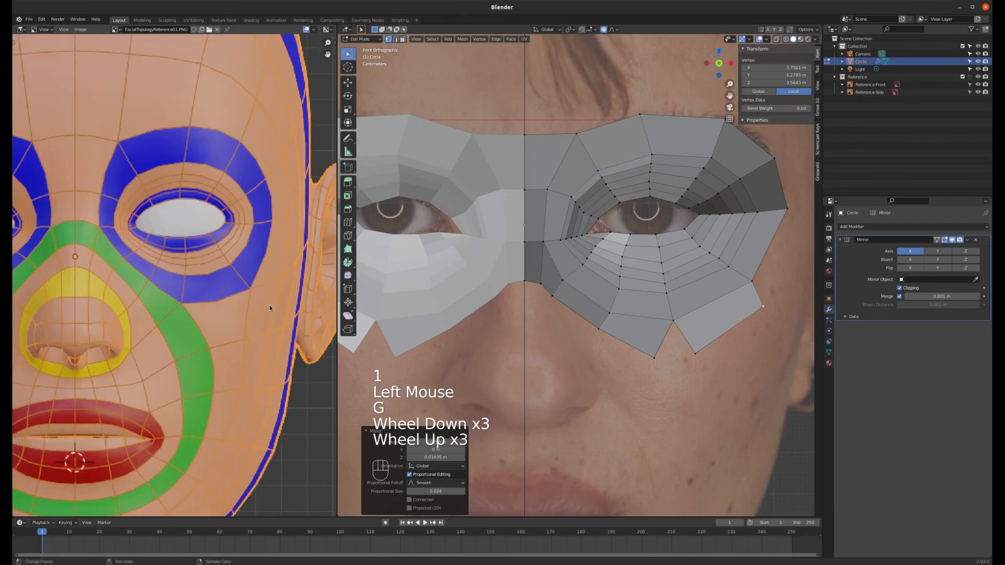
key(2)
click(757, 271)
key(e)
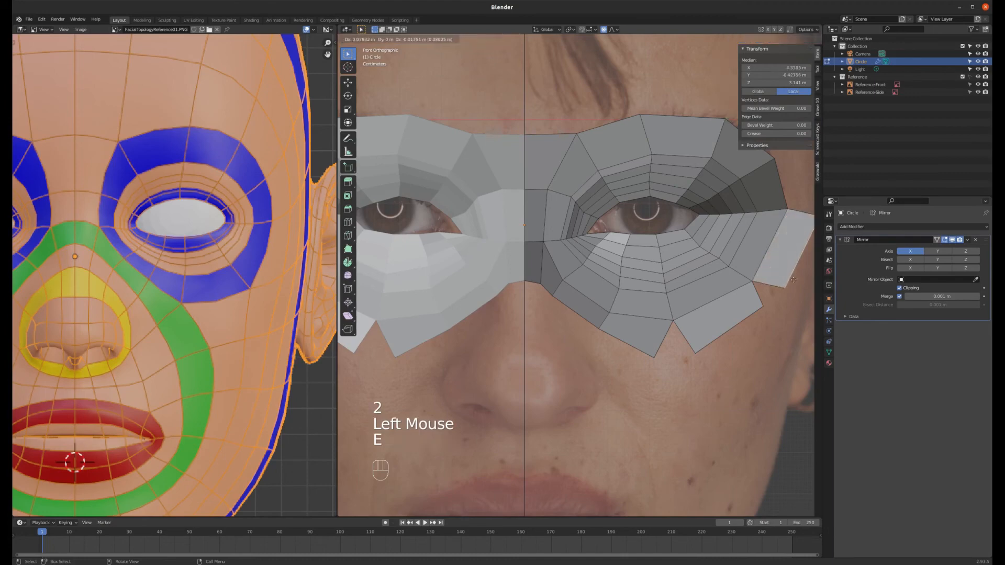
click(786, 279)
scroll(753, 251, down, 2)
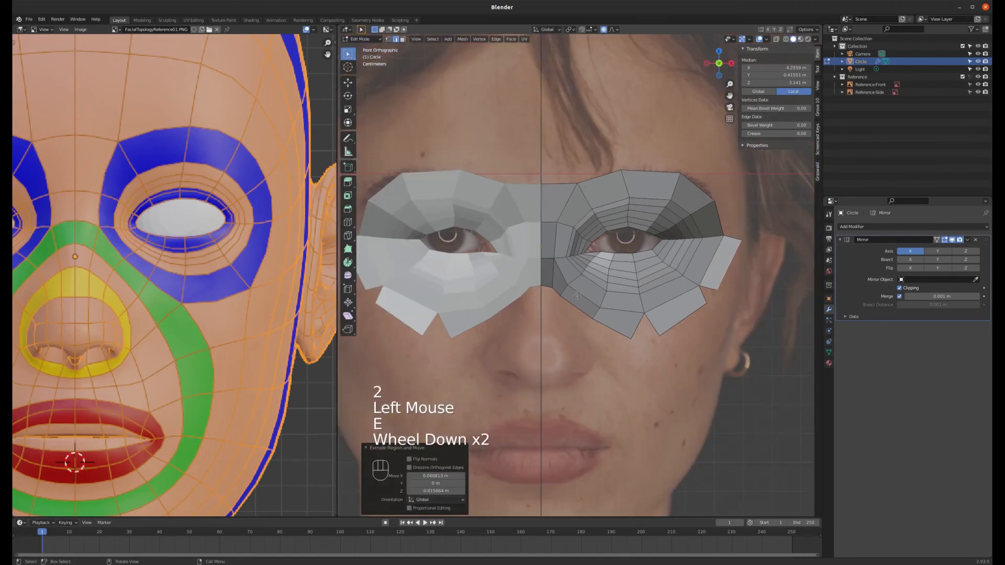
- Adjust the two outer vertices of the outermost extruded face so it follows the side of the eye ring
scroll(738, 235, up, 1)
key(1)
click(733, 229)
key(g)
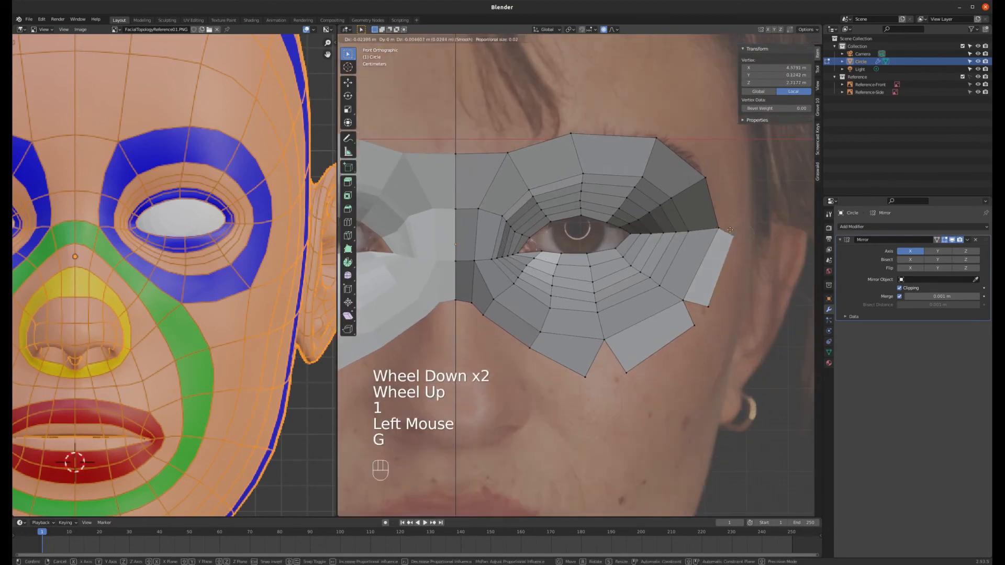
click(733, 231)
click(708, 306)
key(g)
click(716, 302)
- Reposition the two lower corners of the outer cheek face, lowering the outer corner and shifting the inner one slightly outward
click(694, 325)
key(g)
click(623, 370)
key(g)
click(626, 369)
- Shift the two outermost ring vertices below the eye outward and slightly up, at the gap between the cheek faces
click(606, 339)
key(g)
click(614, 336)
click(597, 312)
key(g)
click(601, 307)
- Nudge the inner ring vertices in the same column below the eye to even out the loop spacing
click(600, 300)
key(g)
click(601, 299)
click(595, 291)
key(g)
click(597, 289)
click(597, 300)
key(g)
click(598, 299)
click(593, 282)
key(g)
click(594, 282)
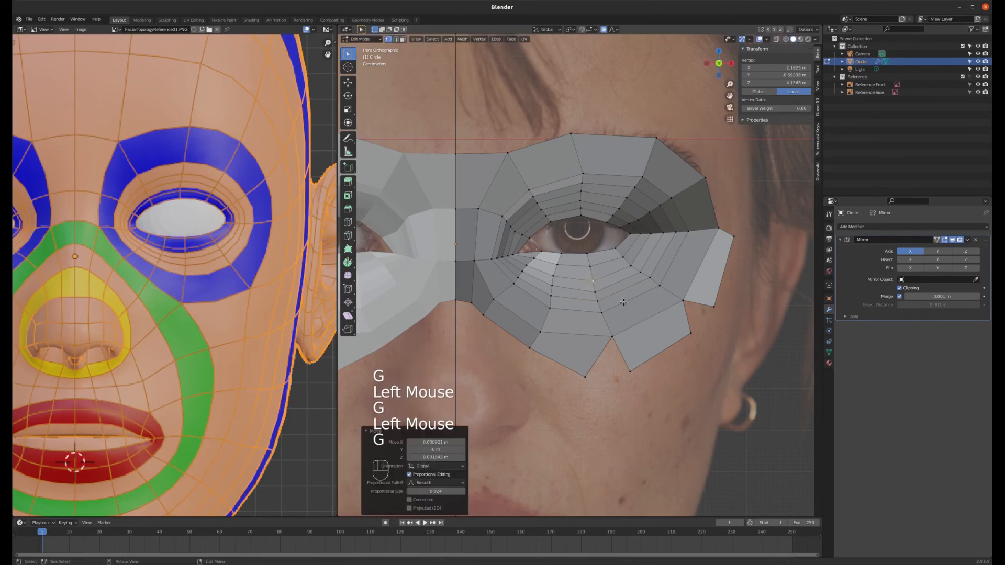
- In the right side view, adjust the cheek strip's inner vertices and the ring vertices above them to follow the face beside the nose
scroll(633, 289, down, 4)
key(KP_3)
scroll(609, 309, up, 4)
click(609, 309)
key(g)
click(610, 290)
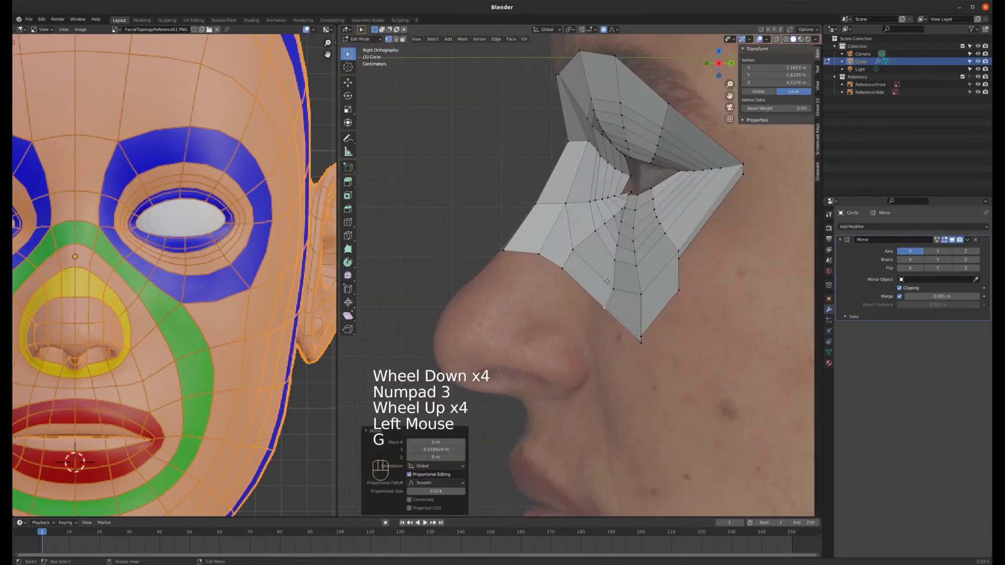
key(g)
click(600, 276)
key(g)
click(605, 310)
key(g)
click(604, 309)
- Move the cheek strip's lowest vertex and the column of ring vertices above it slightly forward in the side view
click(642, 343)
key(g)
click(637, 342)
click(639, 300)
key(g)
click(633, 300)
click(634, 269)
key(g)
click(634, 264)
key(g)
click(633, 255)
- Move the outer cheek face's two lower vertices back along the cheek in the side view
click(649, 329)
key(g)
click(674, 292)
click(675, 291)
key(g)
click(685, 283)
- Move the outermost face's lower vertex back, and its upper vertex about 0.017 m back and 0.015 m down
click(676, 259)
key(g)
click(702, 257)
click(744, 177)
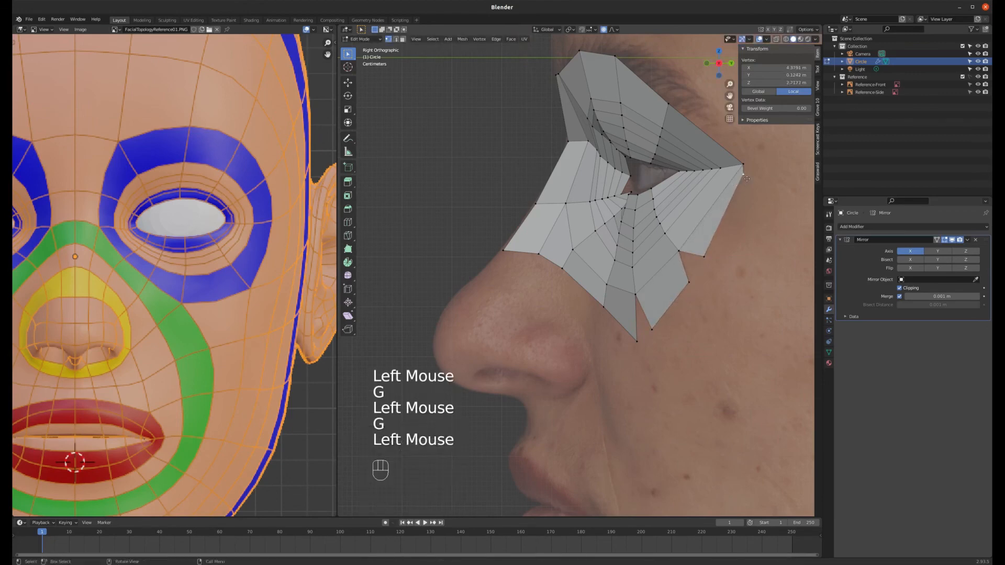
key(g)
click(752, 185)
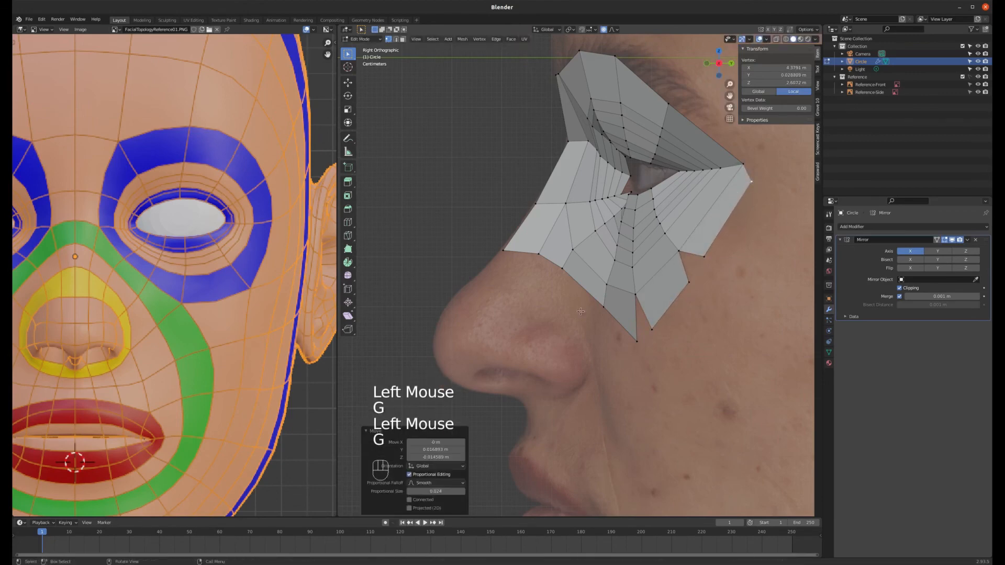
- Examine the mirrored eye mesh against the face reference from an angle and in the front view
scroll(580, 311, down, 3)
middle_drag(580, 311, 625, 274)
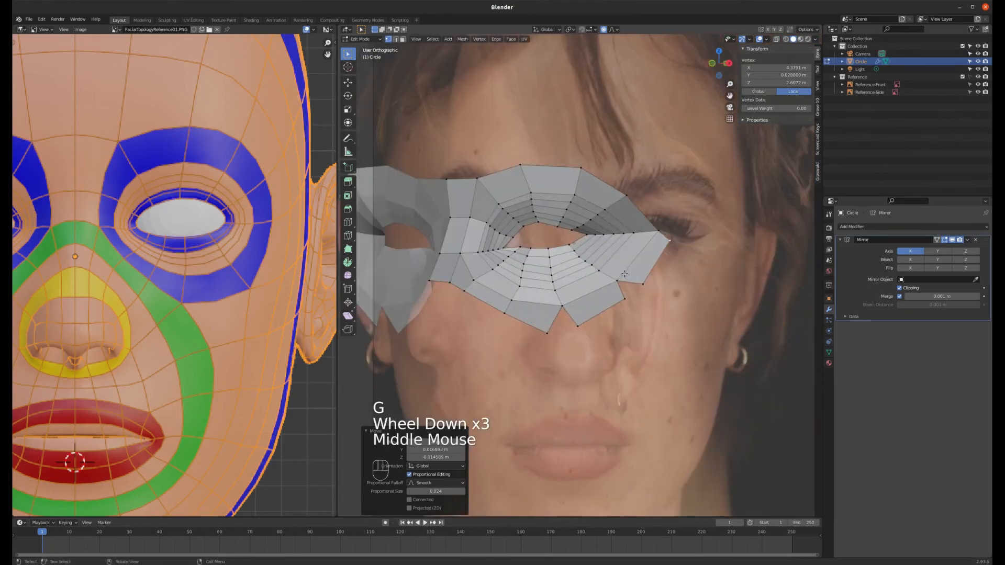
key(KP_1)
scroll(625, 273, down, 3)
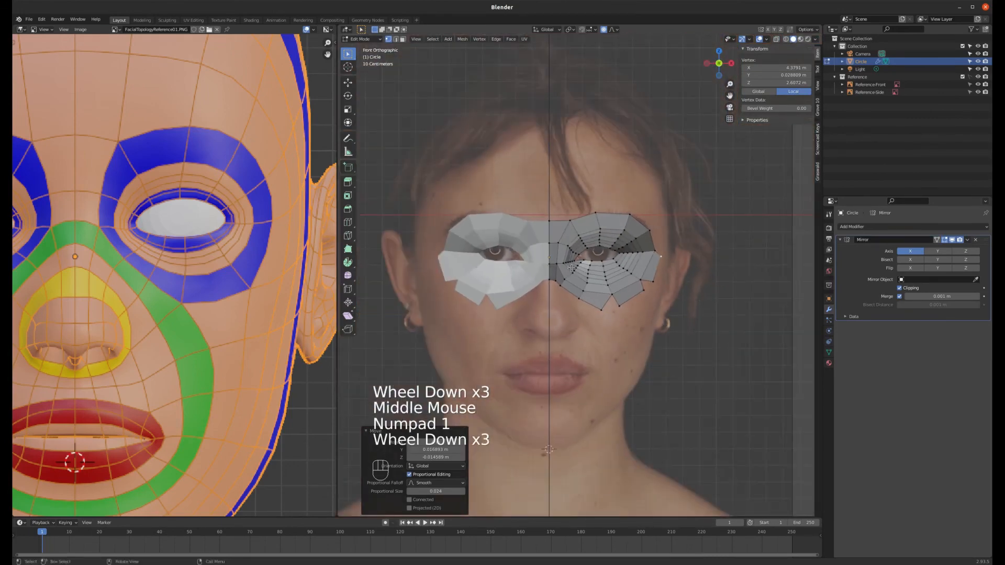
scroll(570, 340, up, 3)
scroll(569, 341, down, 1)
scroll(569, 205, up, 2)
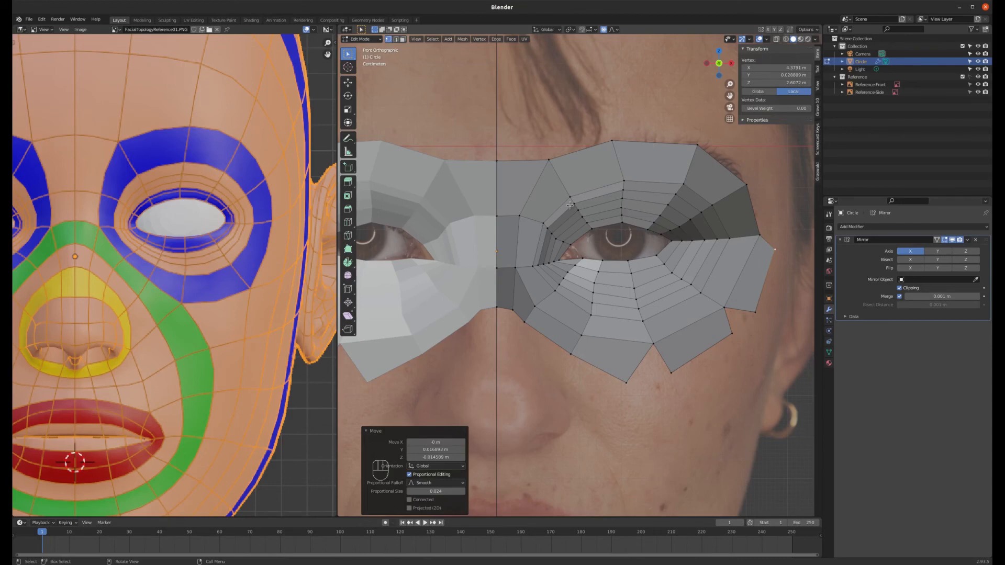
scroll(570, 205, up, 1)
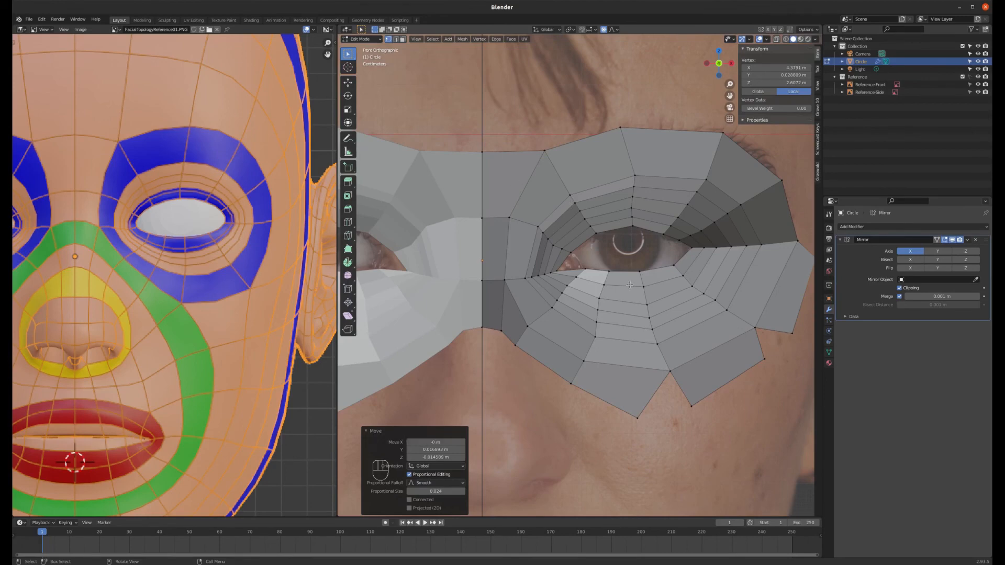
scroll(629, 284, down, 3)
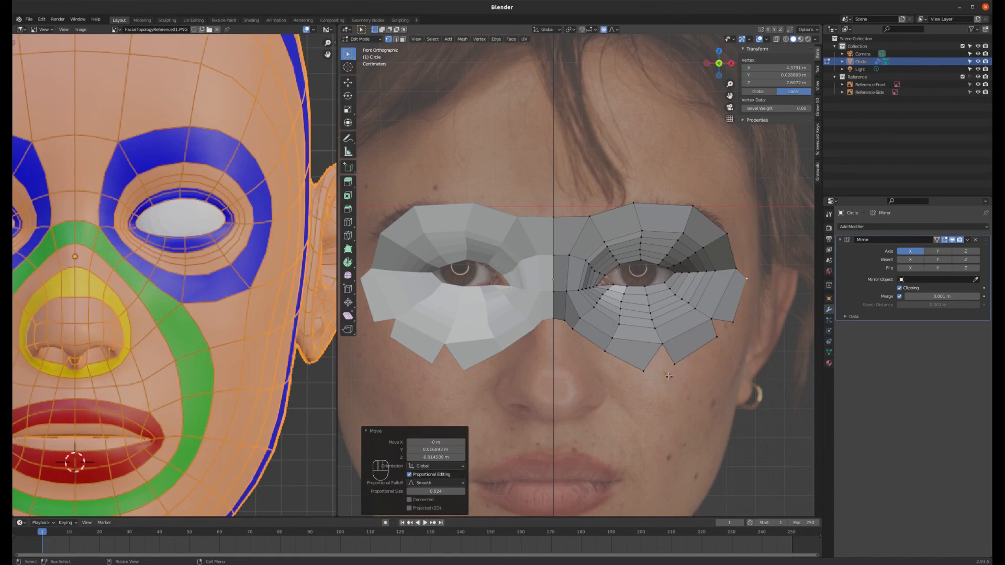
- Move the cheek strip's lowest vertex slightly inward and the outer cheek face's lower vertex about 0.029 m outward and 0.025 m up
click(640, 370)
key(g)
click(633, 370)
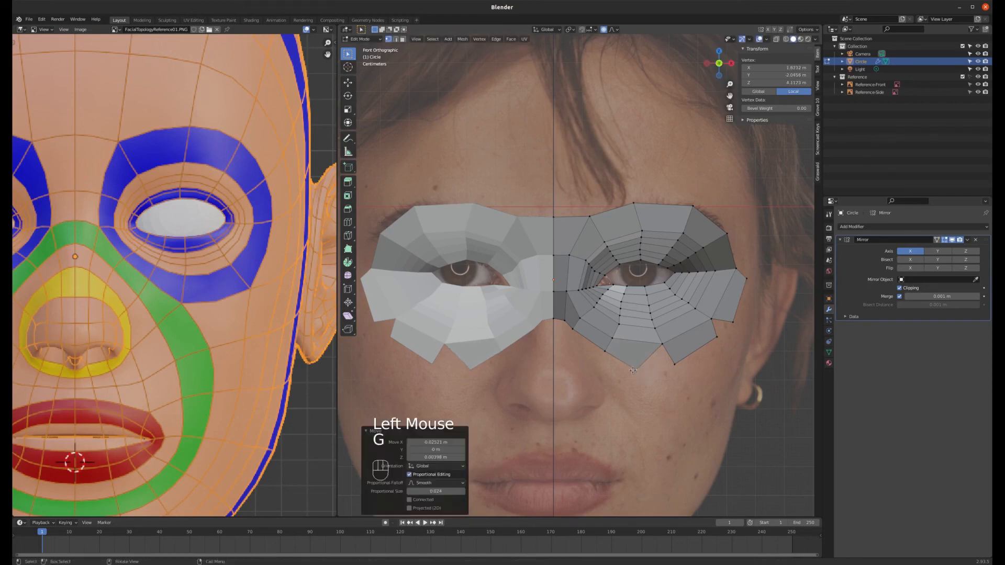
click(674, 364)
key(g)
click(686, 356)
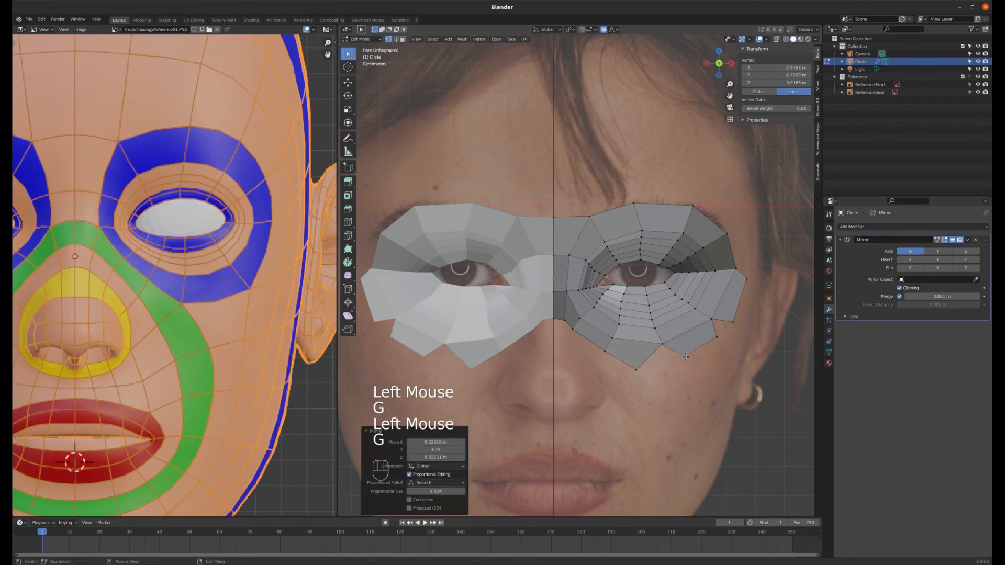
- Extrude the cheek strip's lower outer edge down and outward onto the cheek, and raise the new inner vertex about 0.041 m
key(2)
click(651, 355)
key(e)
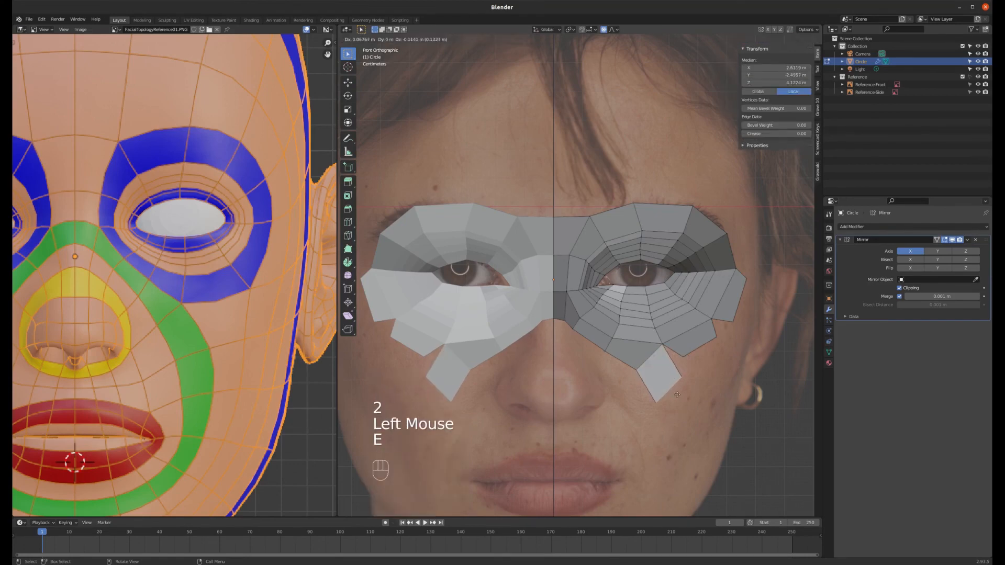
click(682, 402)
key(1)
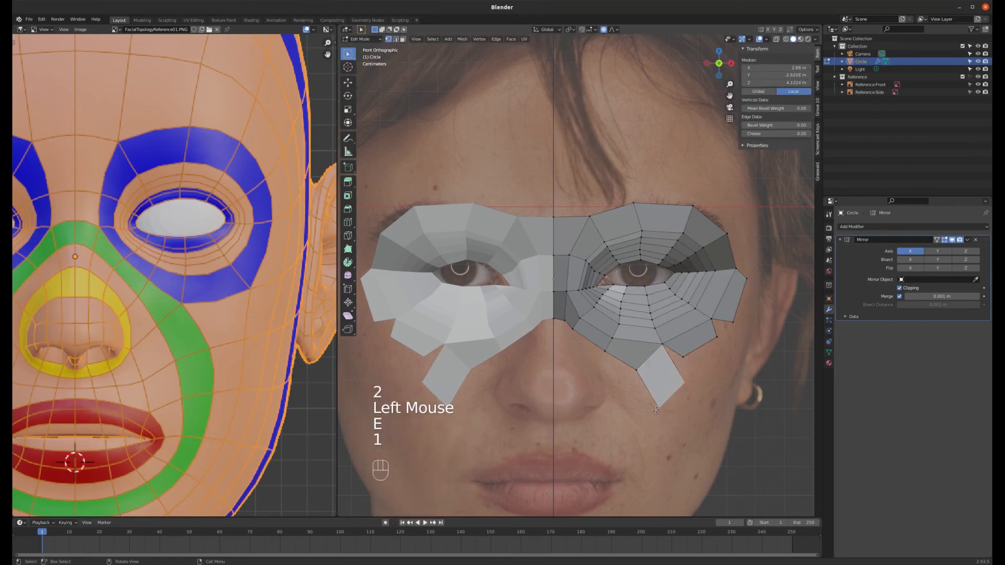
click(659, 408)
key(g)
click(661, 397)
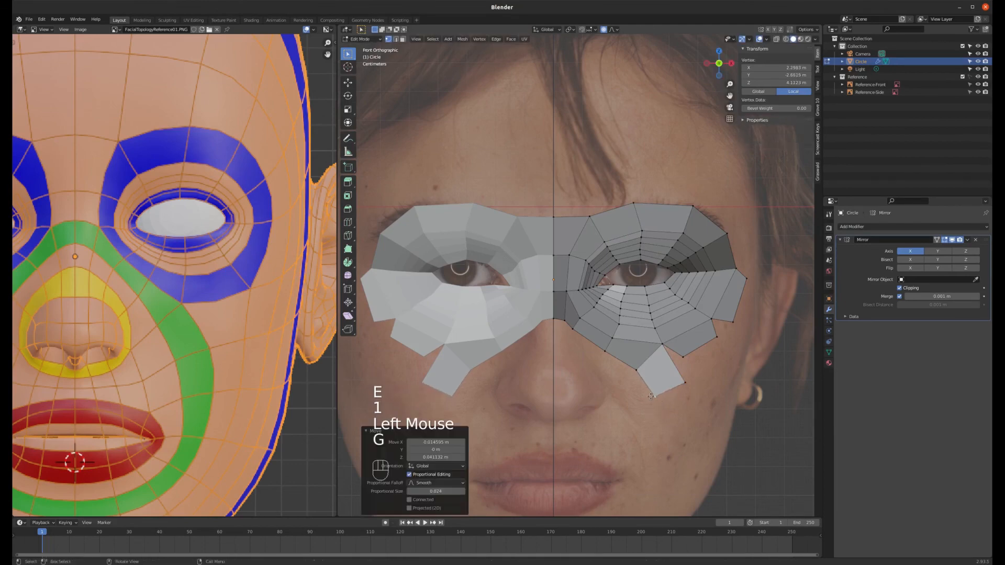
- Nudge the outer cheek face's lower vertex outward and merge it At Last with the new face's outer vertex
click(682, 355)
key(g)
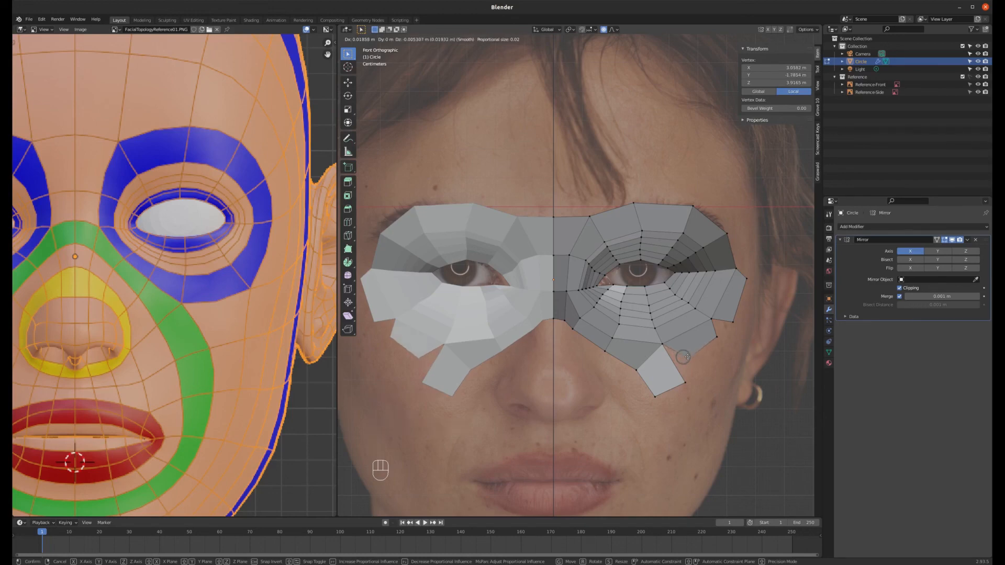
click(688, 355)
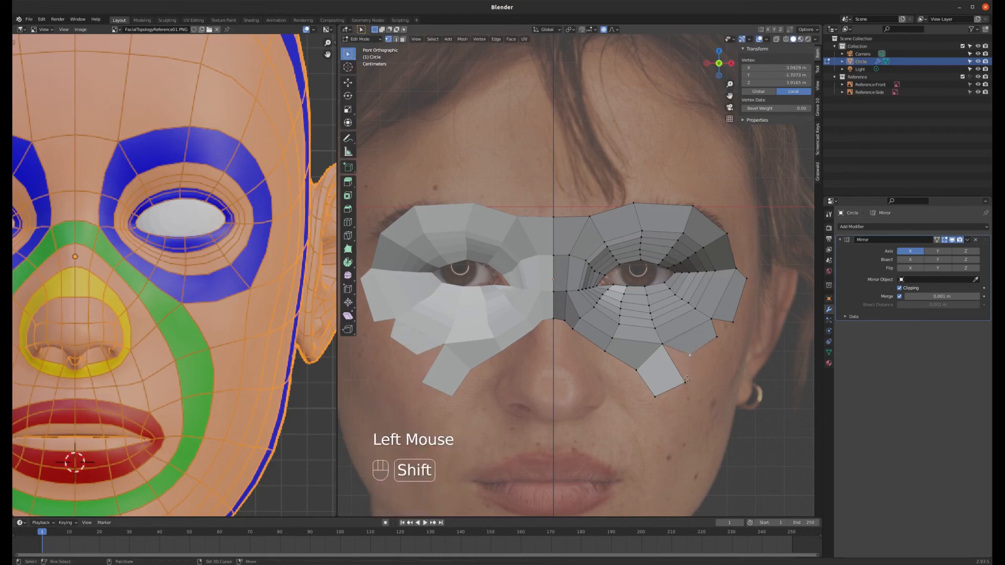
shift+click(693, 349)
right_click(689, 372)
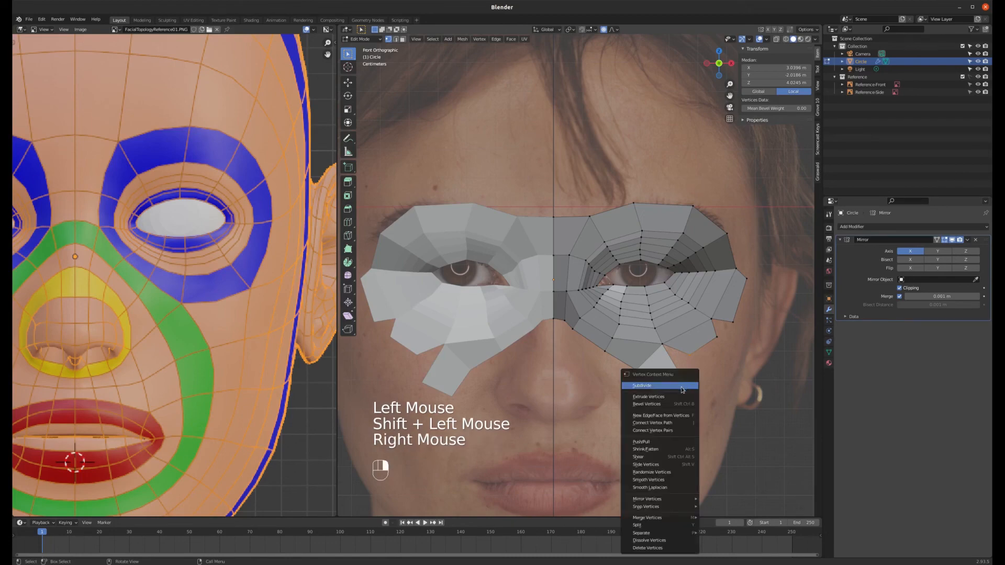
mouse_move(655, 521)
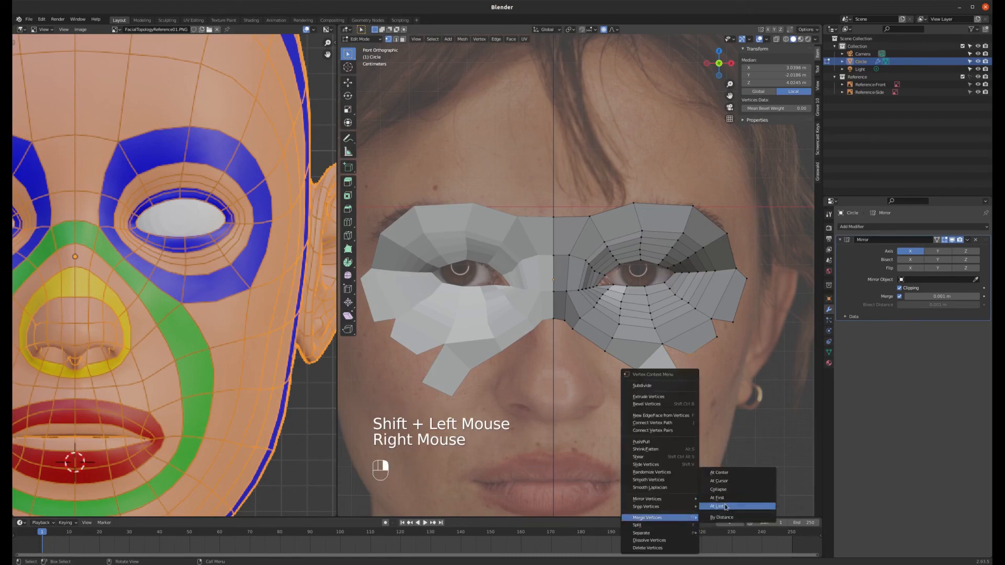
click(727, 504)
scroll(685, 363, down, 2)
scroll(672, 370, up, 2)
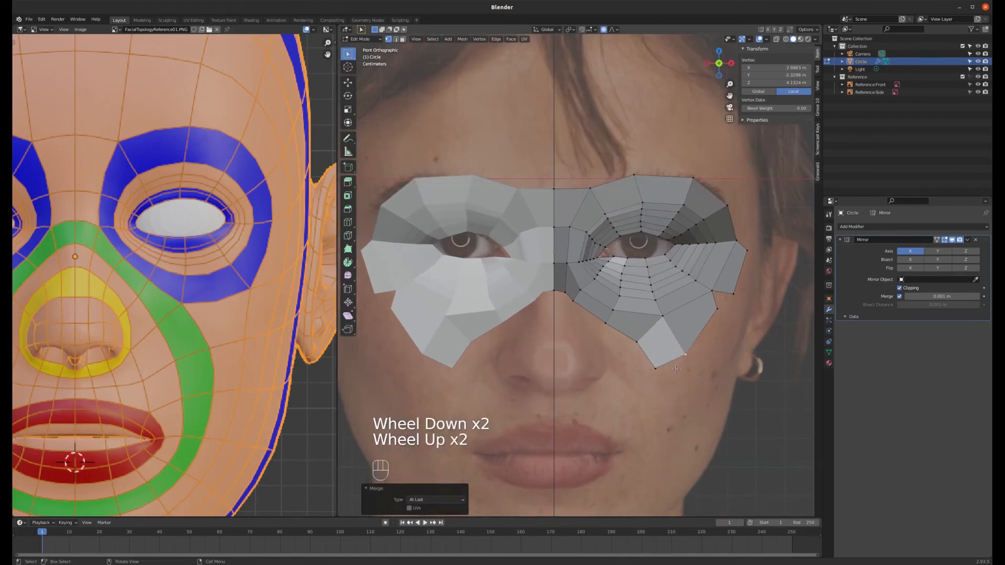
- Extrude the cheek strip's bottom edge down toward the mouth's height and lower its outer vertex about 0.034 m
key(2)
click(669, 362)
scroll(669, 362, down, 2)
key(e)
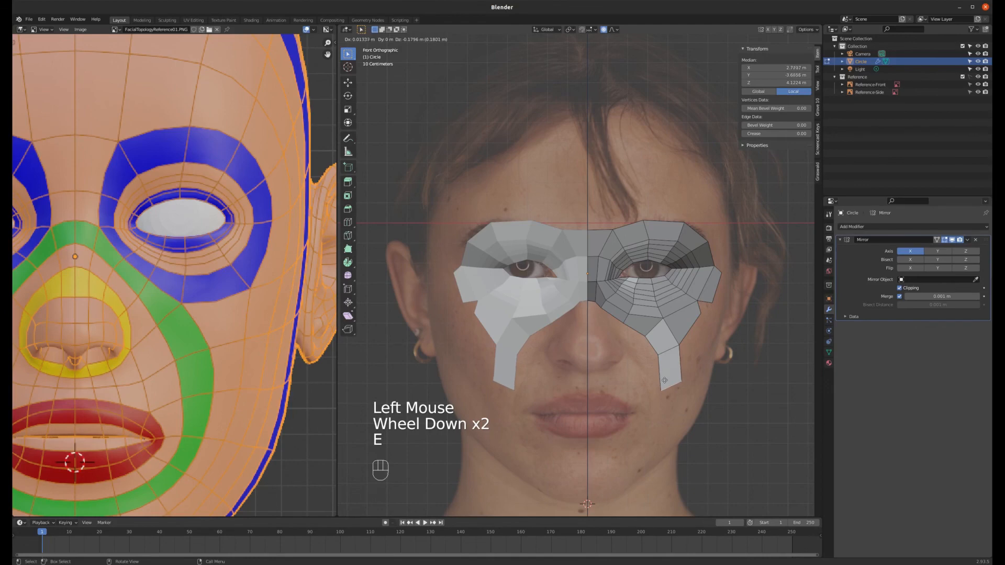
click(675, 386)
key(1)
click(681, 384)
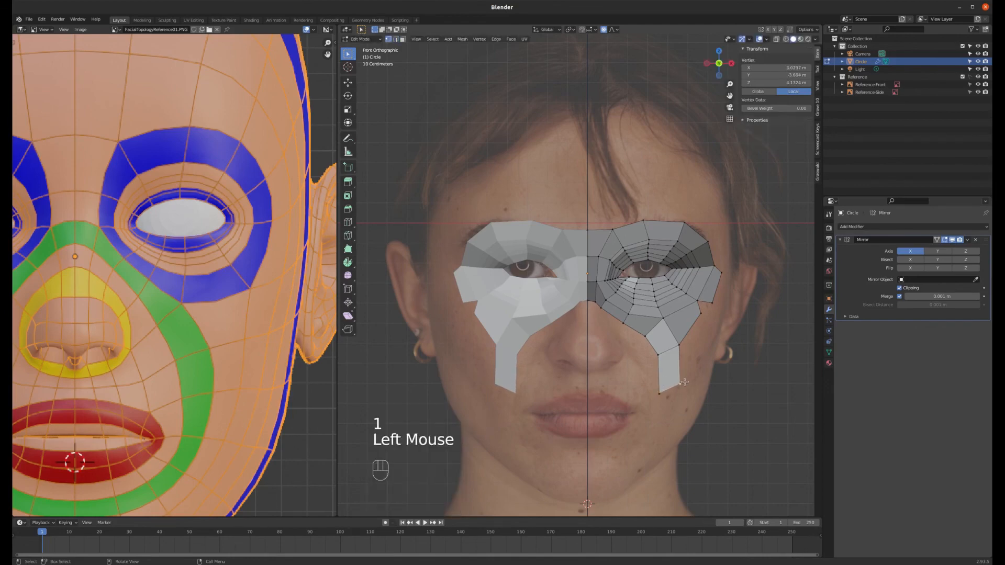
key(t)
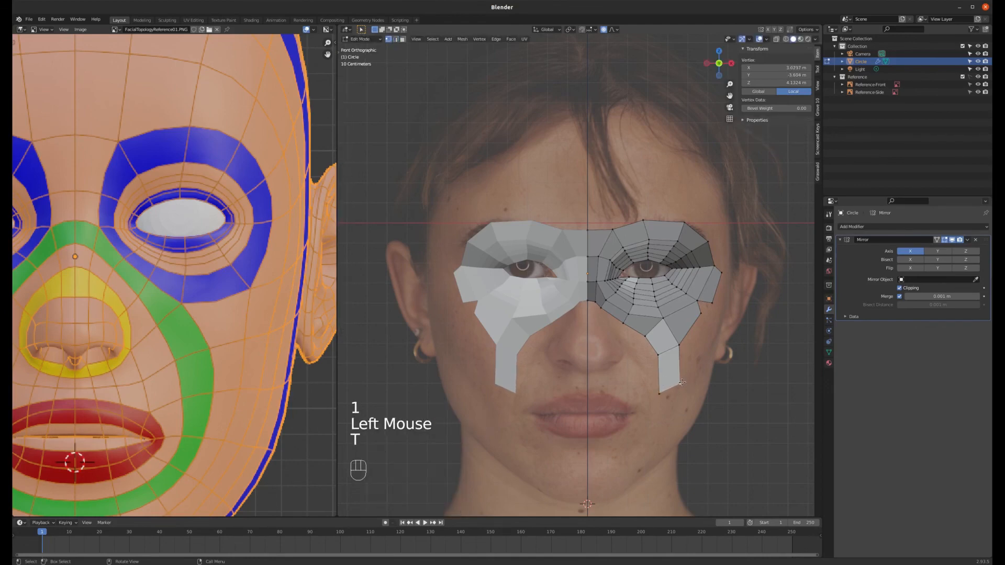
key(g)
click(681, 382)
key(t)
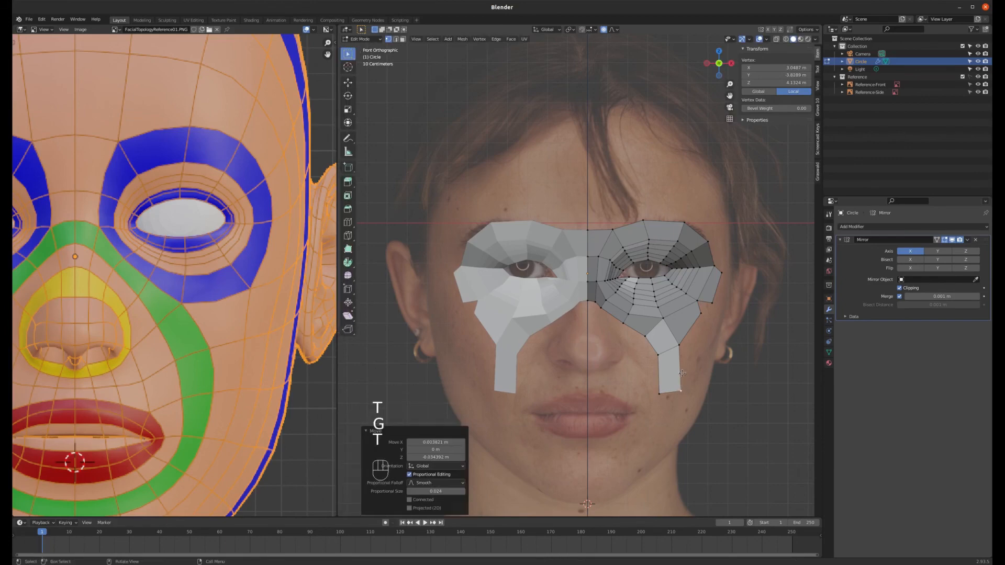
- Extrude the bottom edge again beside the mouth corner, rotate it to follow the loop's curve and shift it slightly
scroll(687, 360, down, 1)
scroll(701, 304, down, 1)
scroll(701, 324, up, 3)
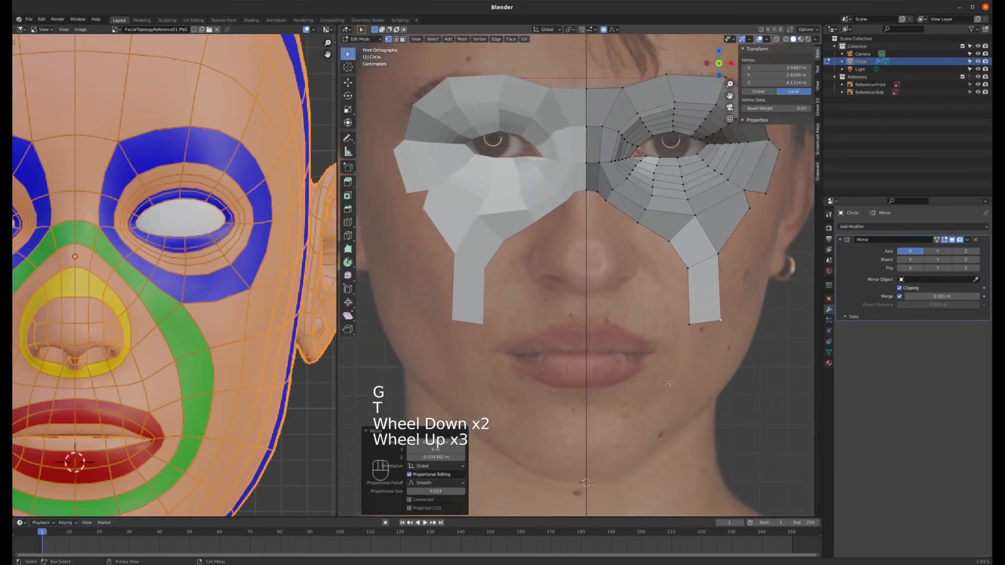
key(2)
click(702, 321)
key(e)
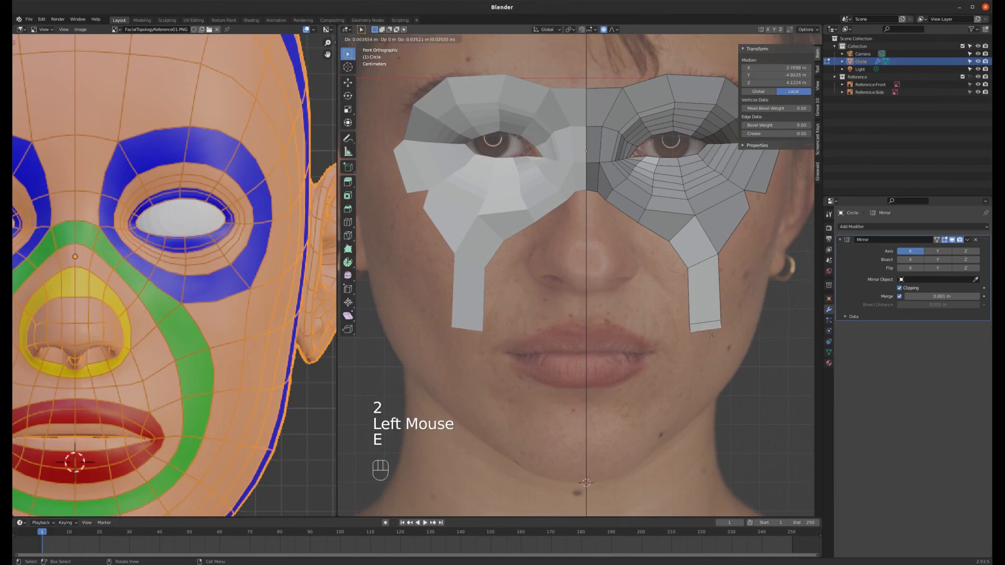
click(699, 360)
key(r)
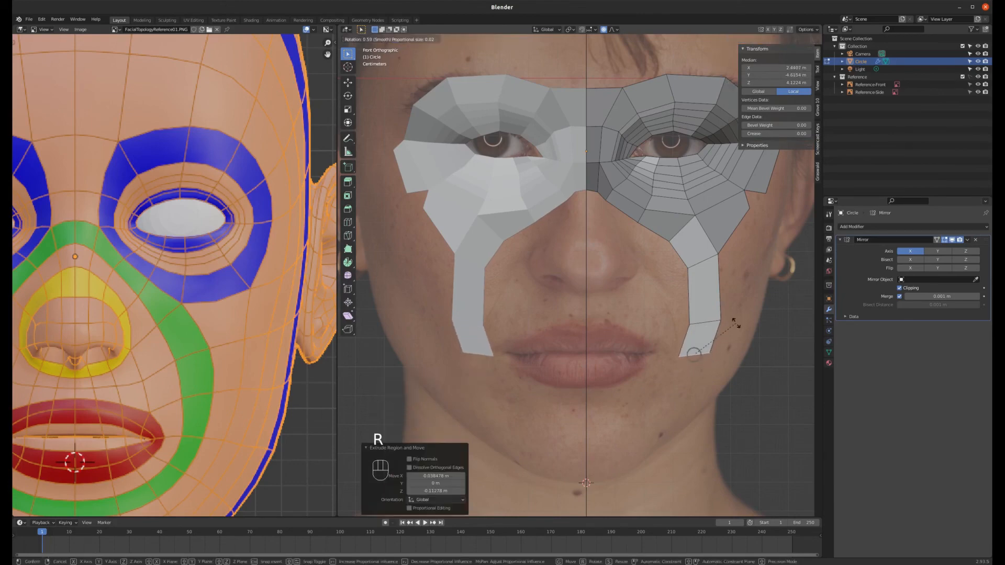
key(g)
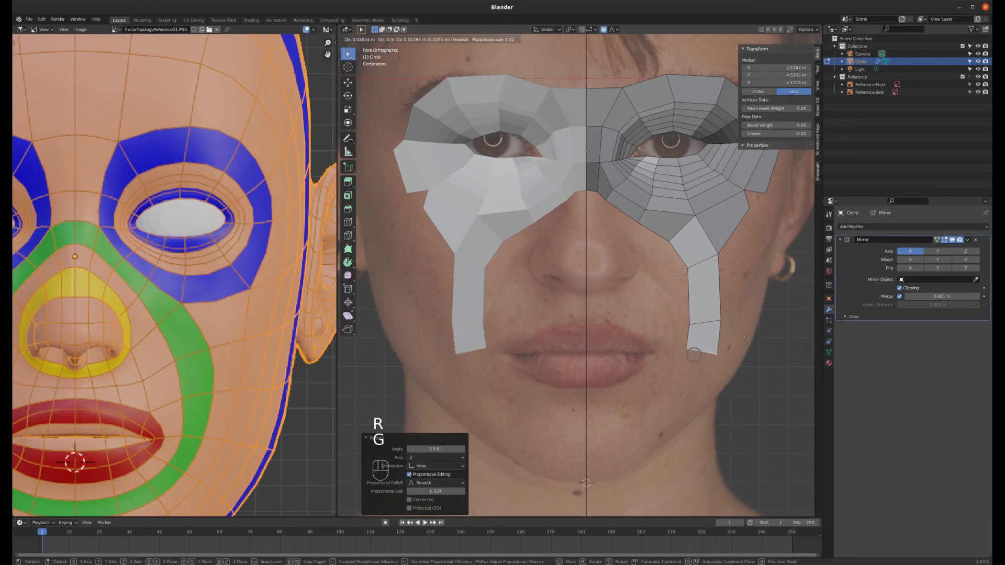
click(722, 337)
- Following the green loop in the topology reference, extrude the strip's end edge down and inward past the mouth corner and rotate it
scroll(723, 336, down, 3)
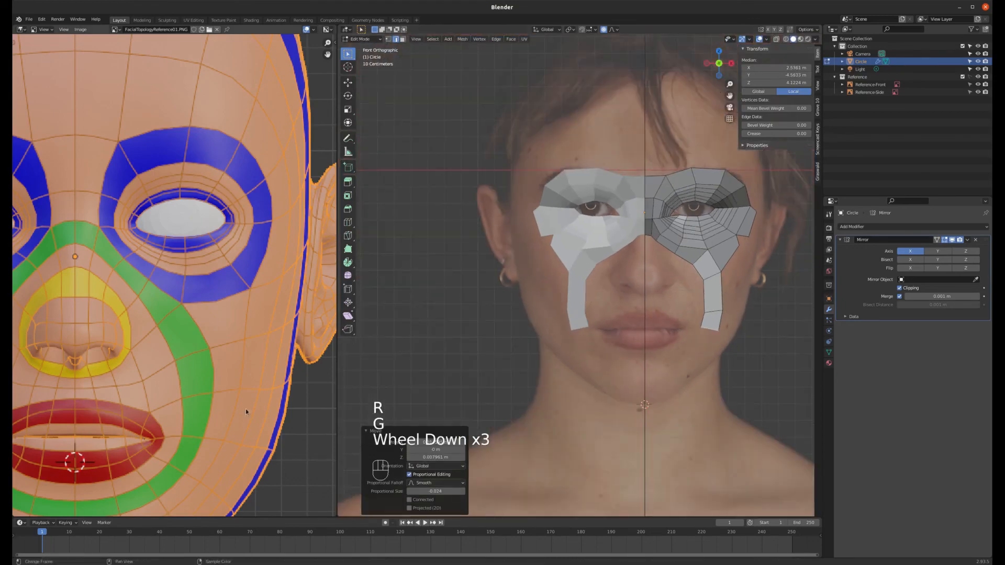
scroll(202, 414, down, 3)
scroll(202, 415, up, 3)
scroll(202, 414, up, 1)
scroll(146, 417, down, 2)
scroll(146, 418, up, 1)
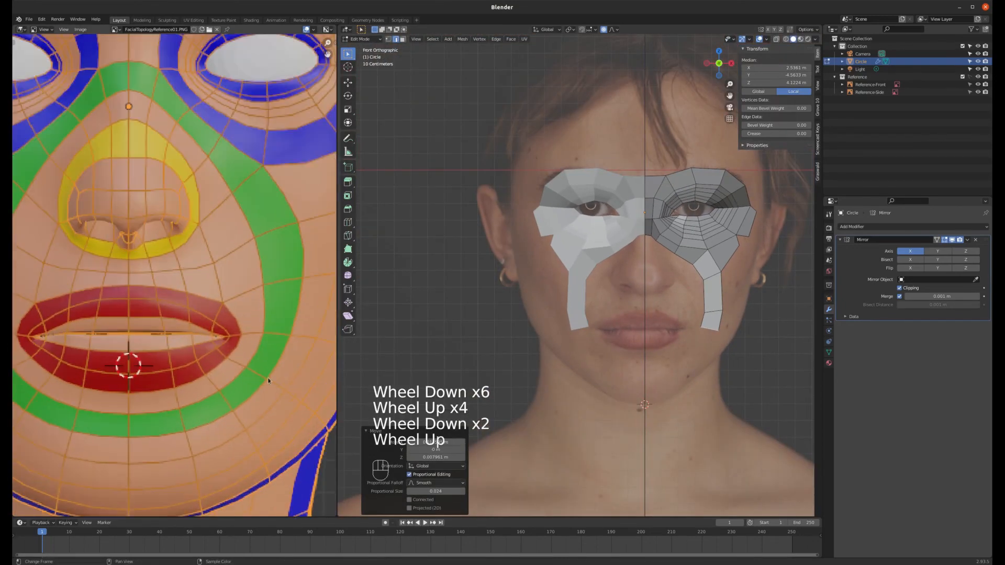
key(e)
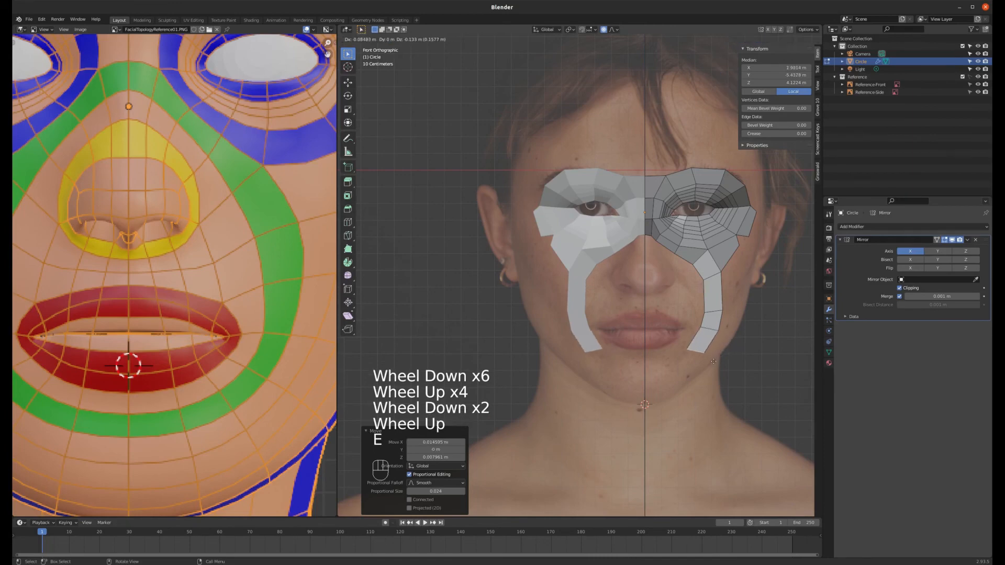
key(r)
click(740, 340)
- Extrude another face of the loop diagonally below the mouth corner, rotating and repositioning its end edge
key(e)
key(r)
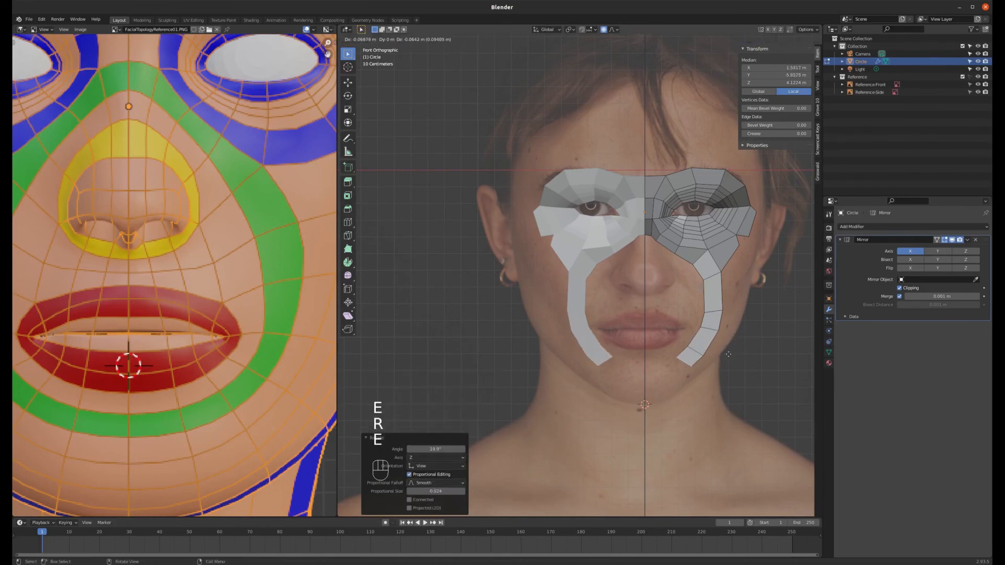
click(748, 354)
key(g)
click(745, 354)
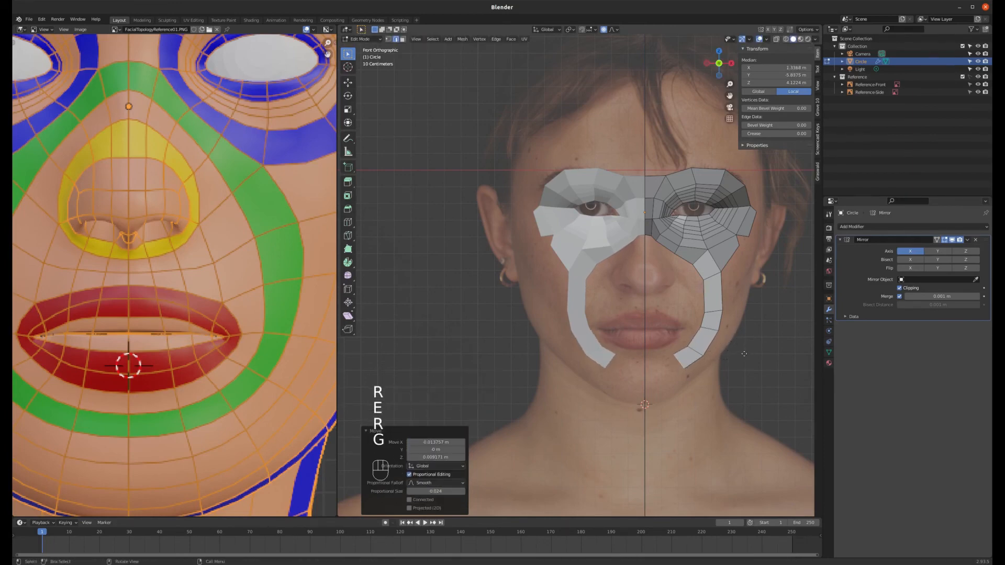
- Extrude and rotate one more face under the lower lip, and extrude its end edge to the mirror centreline to close the loop
key(e)
click(726, 360)
key(r)
click(719, 390)
key(g)
click(715, 388)
key(e)
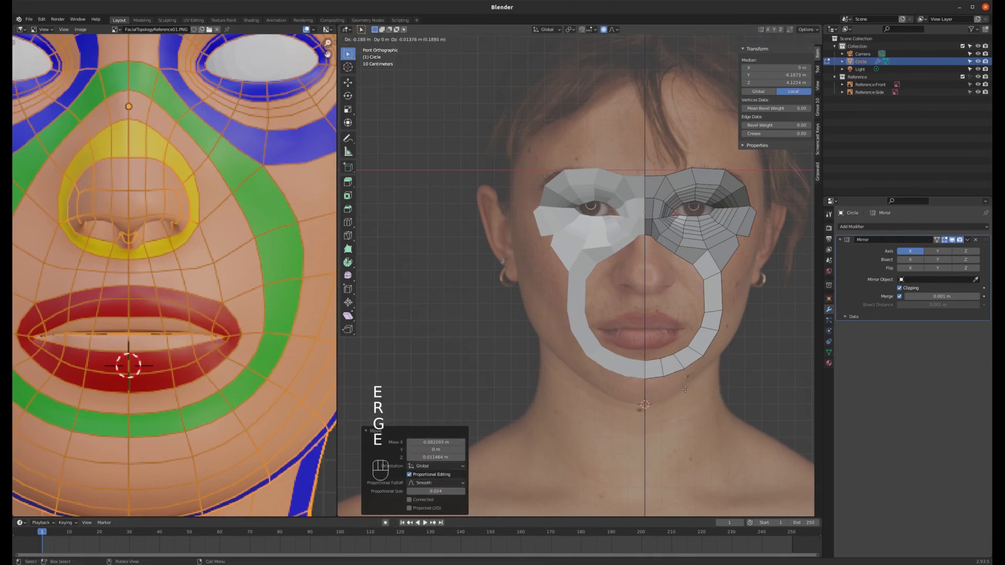
click(688, 392)
- In the right side view, move the loop's two uppermost outer vertices back along the cheek, from beside the nose to the mouth's height
scroll(717, 302, up, 2)
scroll(717, 302, up, 1)
key(KP_3)
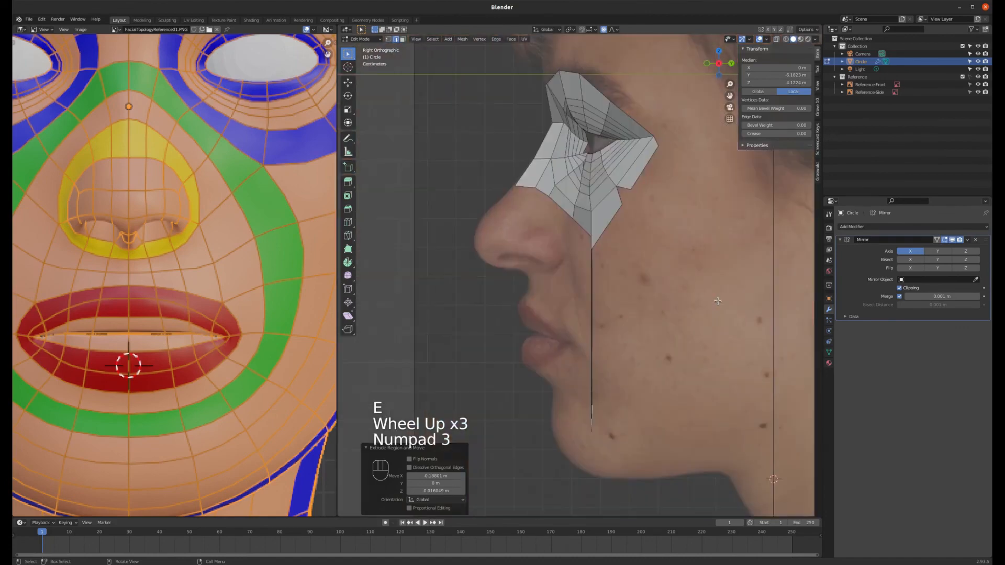
middle_drag(665, 202, 624, 253)
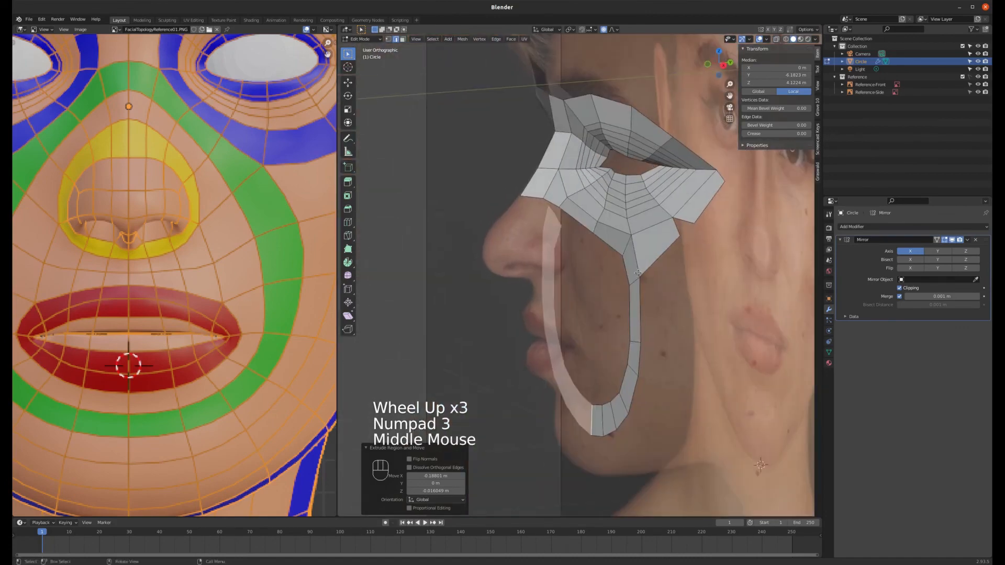
key(1)
click(638, 272)
key(KP_3)
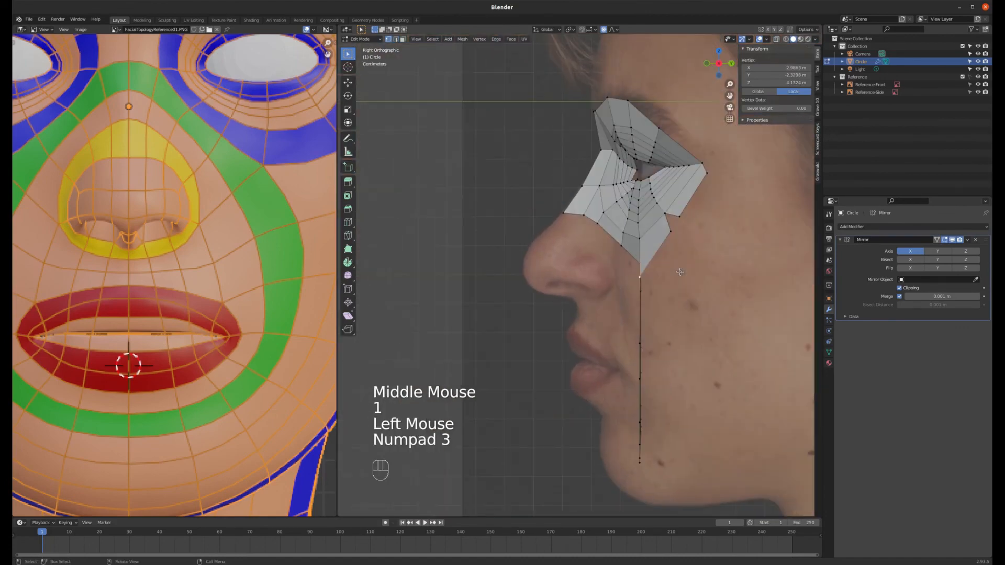
key(g)
click(664, 340)
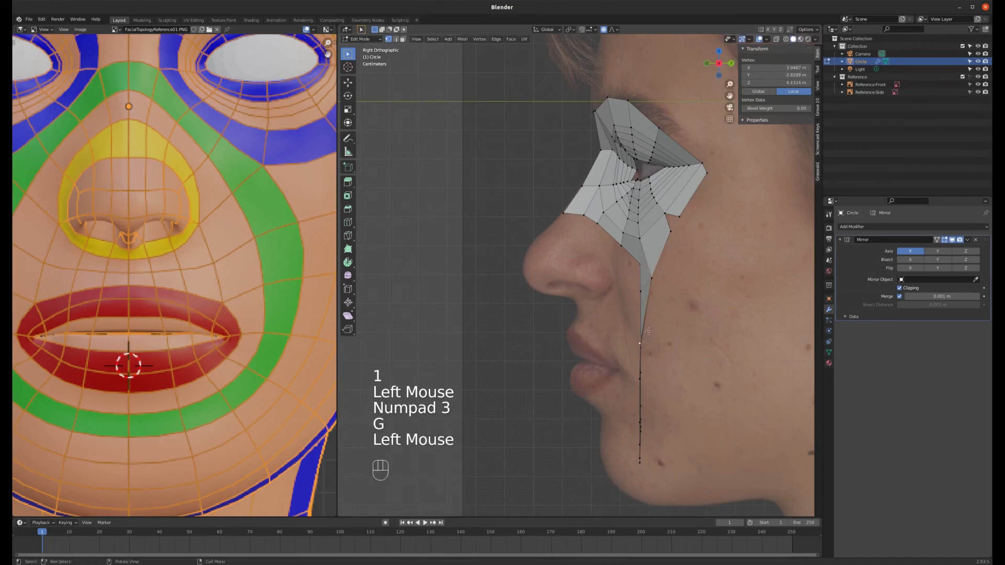
key(g)
click(664, 335)
- Move the next three outer vertices of the mouth loop back, placing the lowest about 0.036 m back and 0.016 m down
key(g)
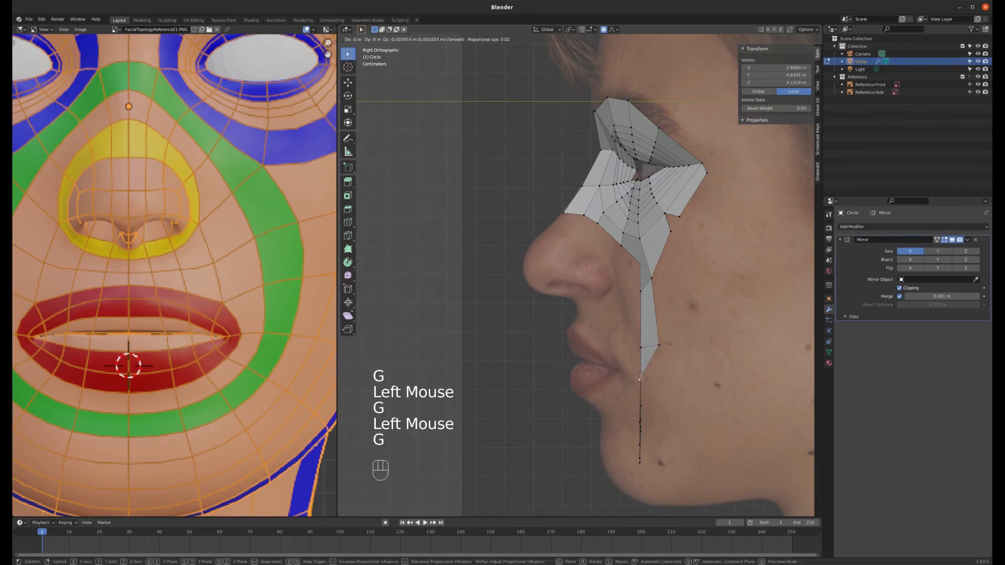
click(679, 382)
key(g)
click(654, 435)
key(g)
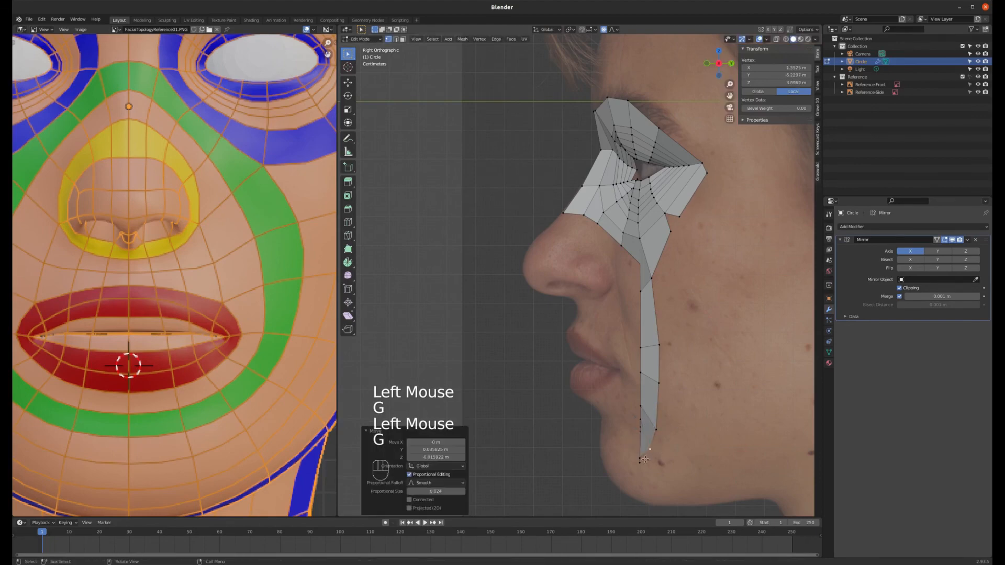
- Reposition the outer vertex at the underside of the mouth loop against the side reference
click(650, 462)
key(g)
click(656, 467)
- Select the two centreline vertices under the lower lip, move them forward to the chin profile in the right side view, and rotate them slightly
middle_drag(593, 448, 616, 454)
click(618, 455)
shift+click(628, 433)
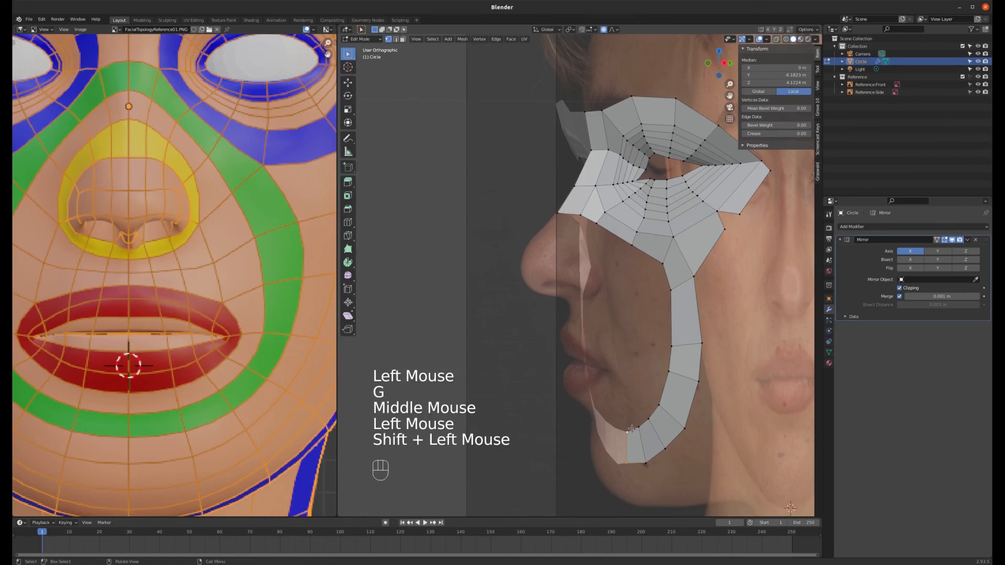
key(KP_3)
key(g)
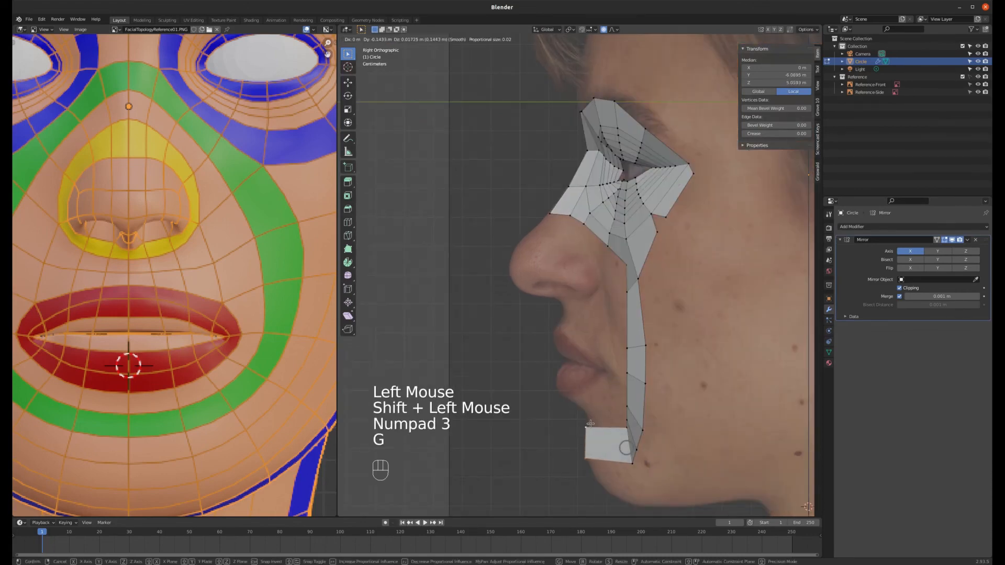
key(r)
click(605, 410)
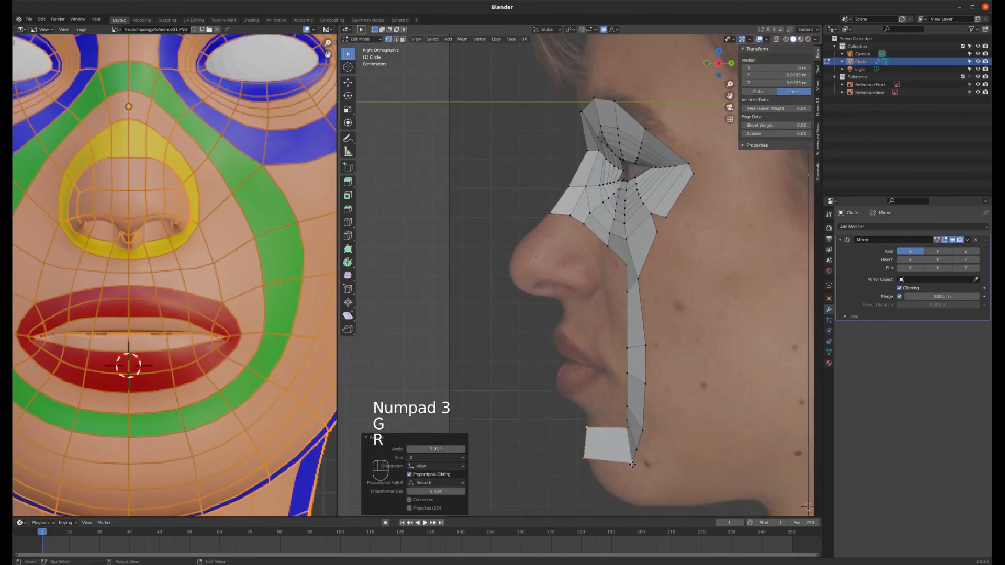
- Move the outer and inner vertices next to the centreline edge forward to follow the chin's curve
click(632, 464)
key(g)
click(606, 462)
click(624, 432)
key(g)
click(607, 433)
- Adjust the loop's two inner vertices below the lower lip so its upper edge curves smoothly back from the chin
key(g)
click(618, 420)
click(617, 420)
key(g)
click(610, 428)
key(g)
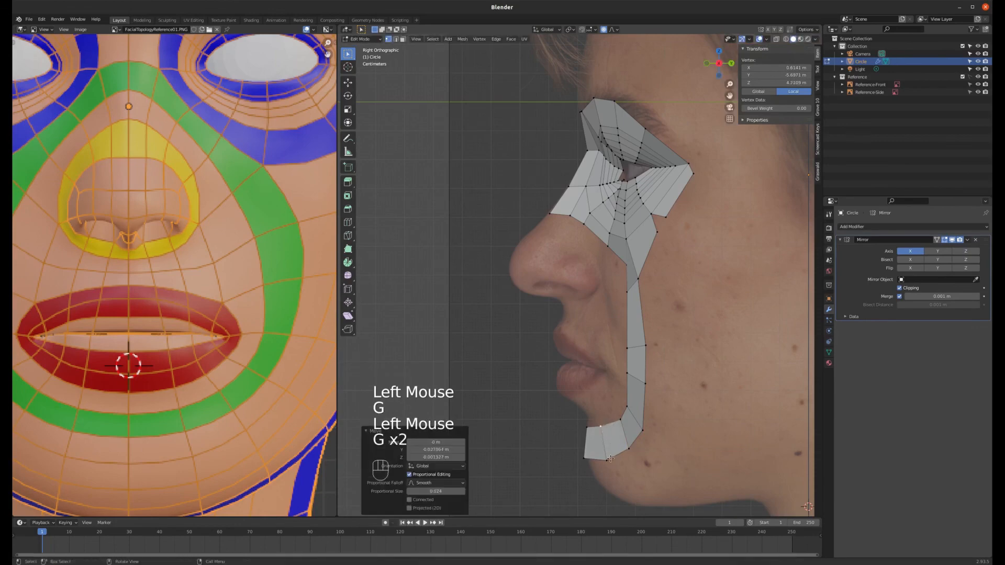
- Reposition the loop's lower outer vertices so the underside curves from the chin up towards the cheek
click(608, 459)
key(g)
click(602, 457)
key(g)
click(617, 450)
key(g)
click(619, 449)
key(g)
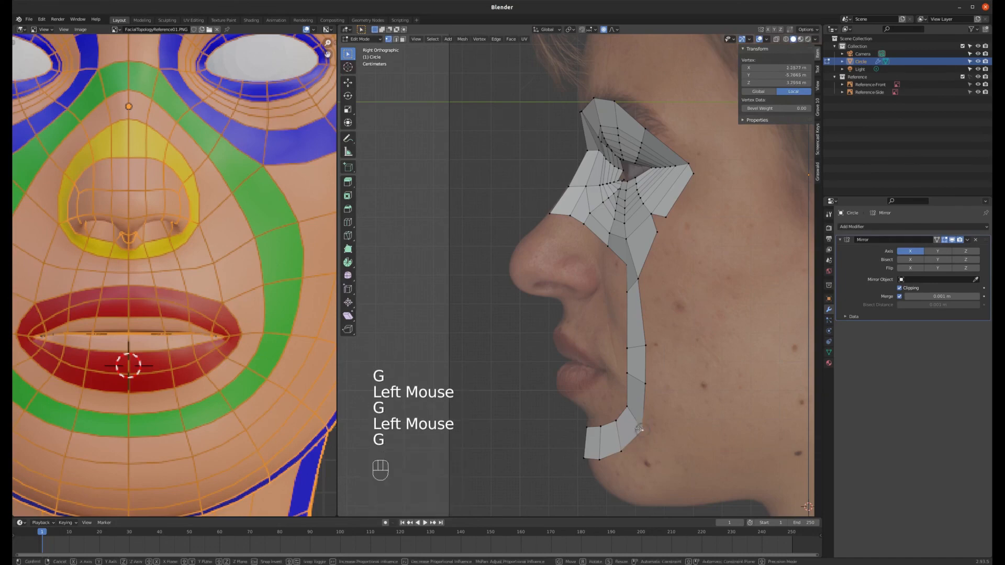
- Adjust the loop's vertices below the mouth corner, shifting them along the cheek to continue the curve upward
click(624, 405)
key(g)
click(628, 390)
key(g)
click(633, 375)
click(632, 375)
key(g)
click(637, 375)
- Move the outer and inner vertices at mouth height back, shifting the inner one about 0.018 m back and 0.008 m up
click(652, 346)
key(g)
click(657, 345)
click(627, 348)
key(g)
click(634, 344)
- Examine the finished face loop from the front and side, and compare it with the coloured facial topology reference
middle_drag(617, 320, 702, 325)
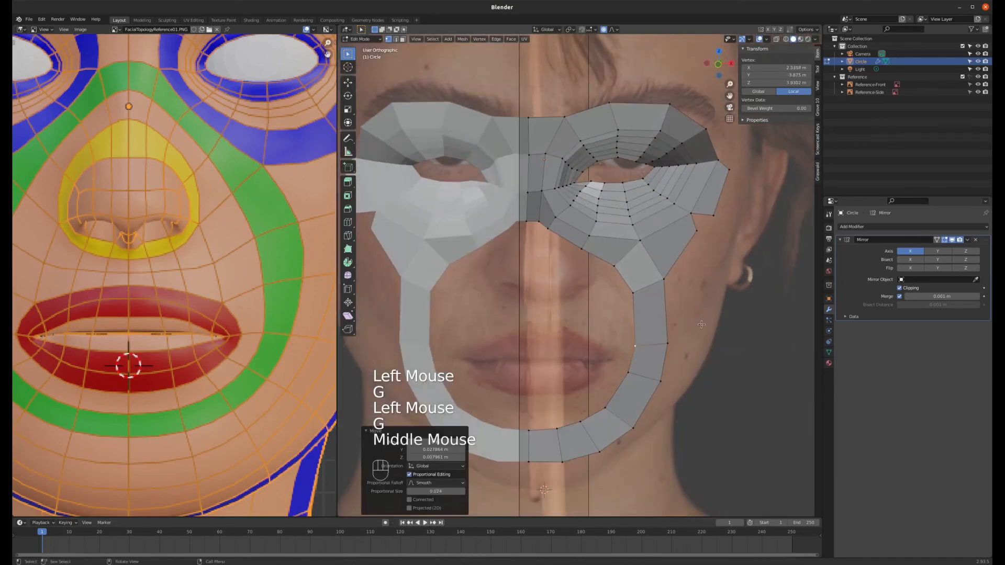
key(KP_1)
key(KP_3)
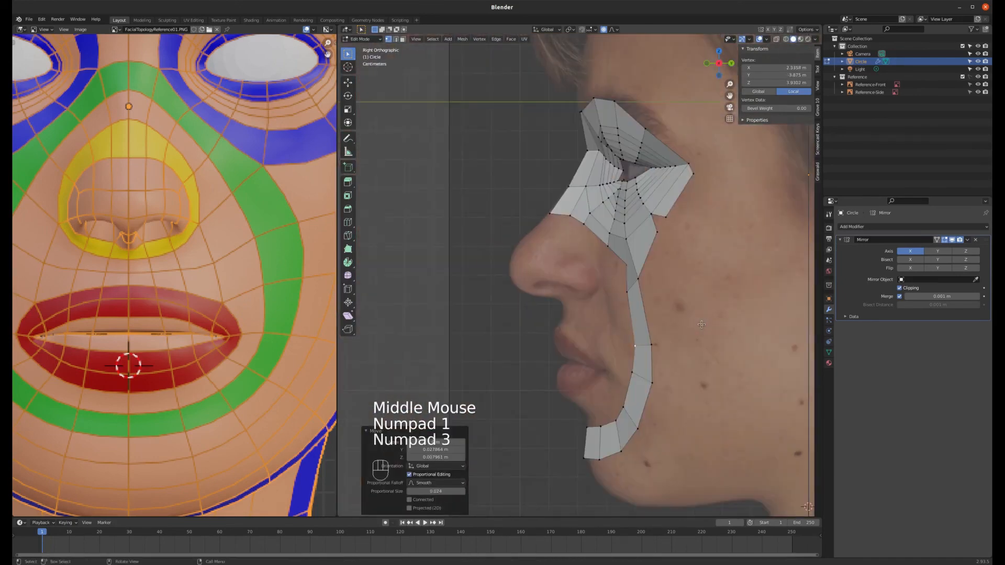
key(KP_1)
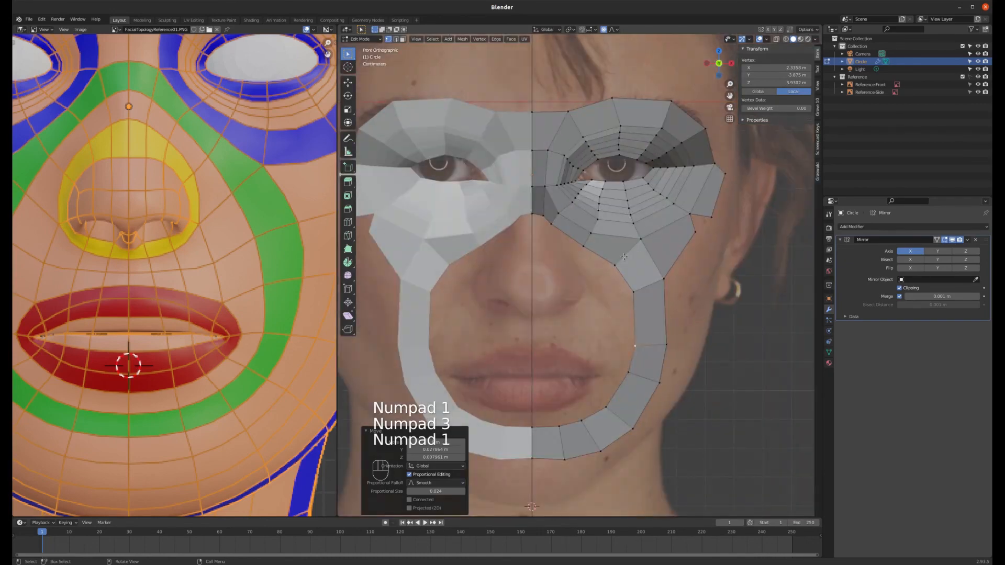
scroll(302, 258, down, 5)
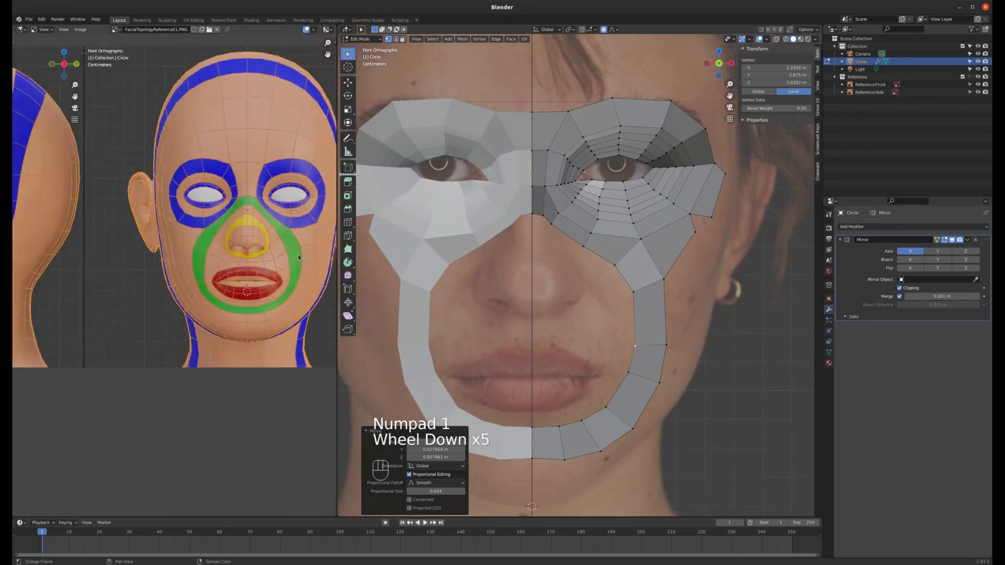
scroll(298, 257, down, 1)
scroll(293, 272, up, 2)
scroll(288, 287, down, 1)
scroll(284, 301, up, 2)
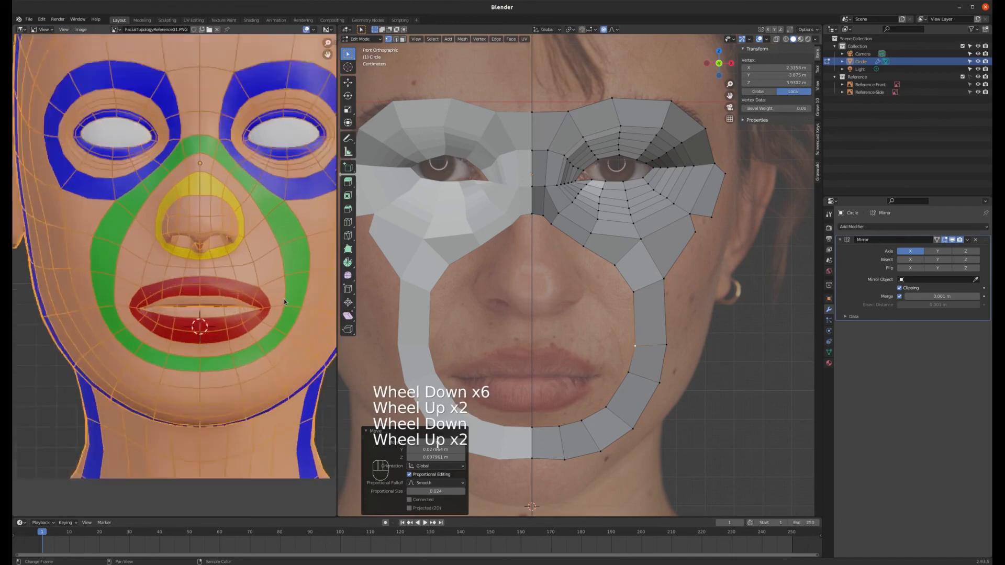
scroll(281, 296, up, 1)
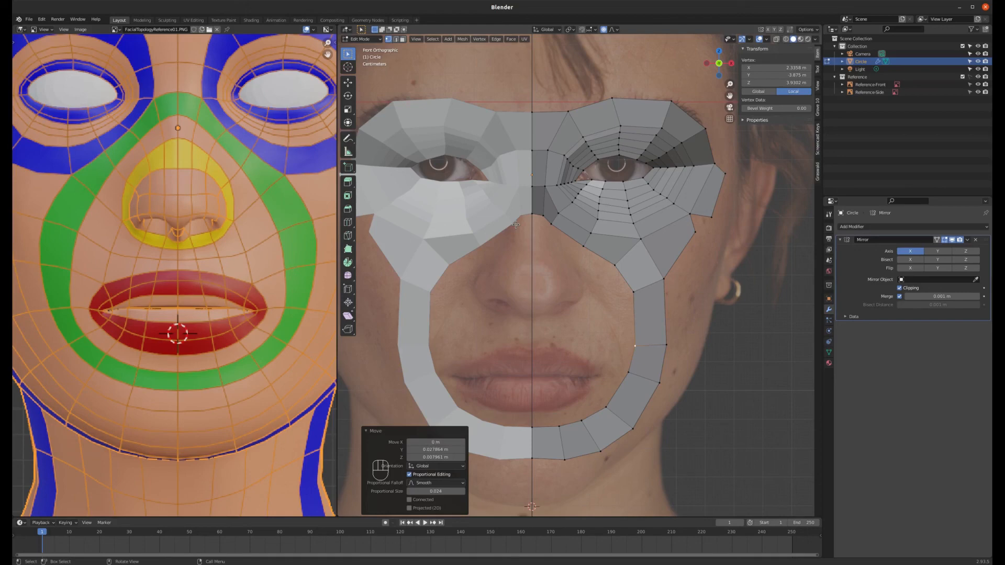
scroll(321, 231, down, 2)
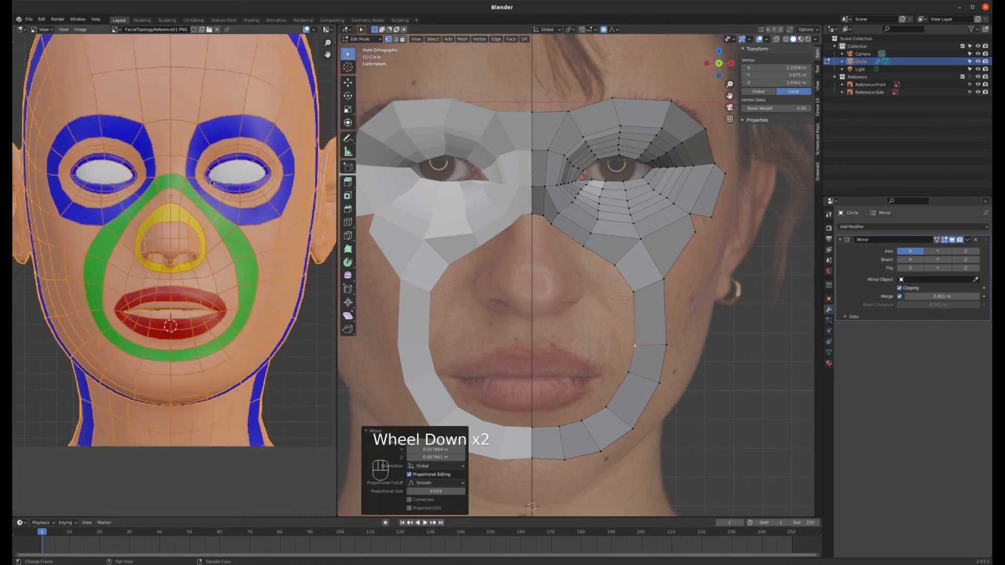
scroll(320, 231, up, 1)
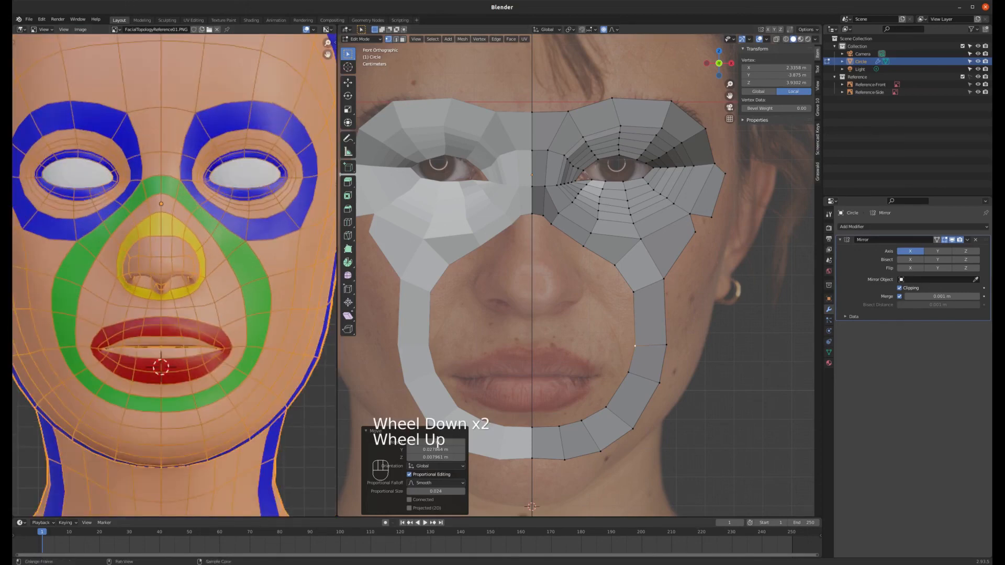